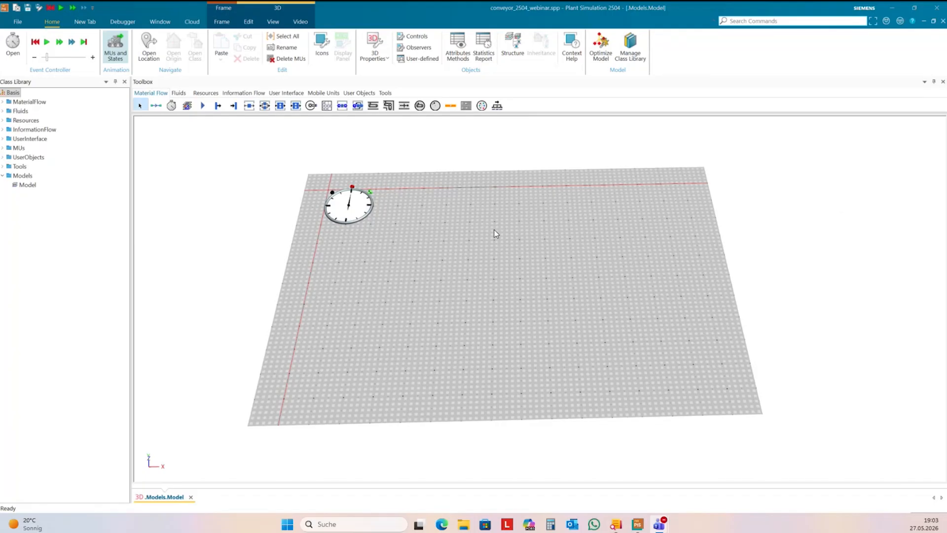
Place a Comment object along the upper edge of the grid and set its display text to "Booking points".
scroll(495, 231, "up", 1)
scroll(496, 232, "up", 1)
left_click_drag(496, 232, 522, 214)
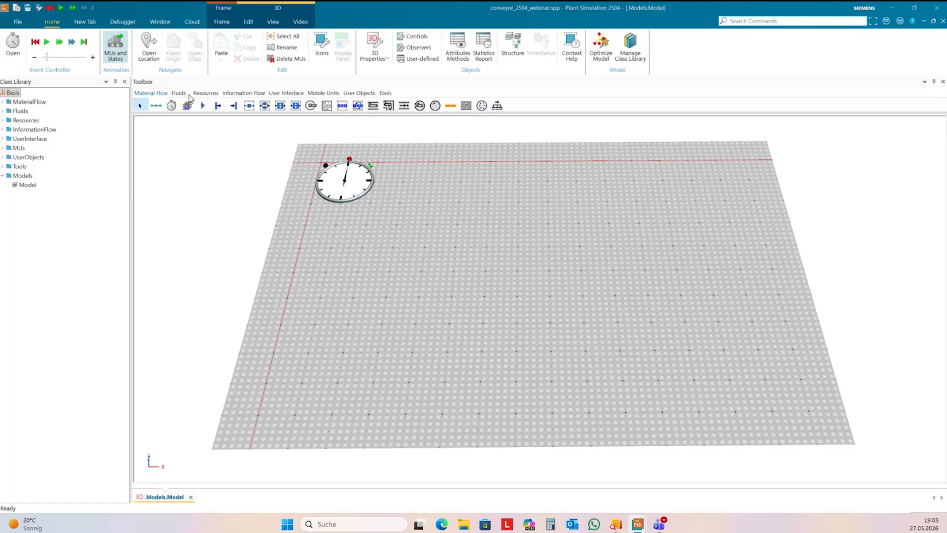
left_click(236, 94)
left_click(301, 95)
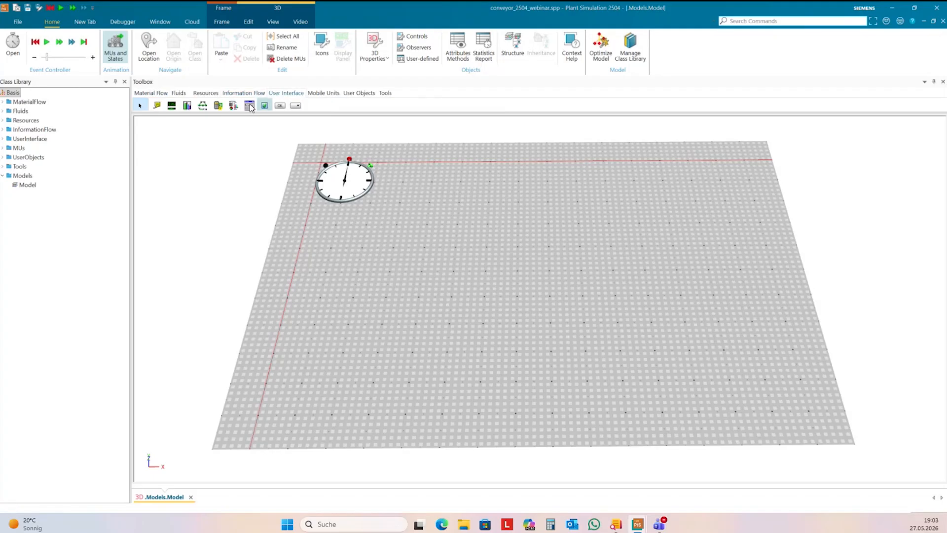
left_click(156, 105)
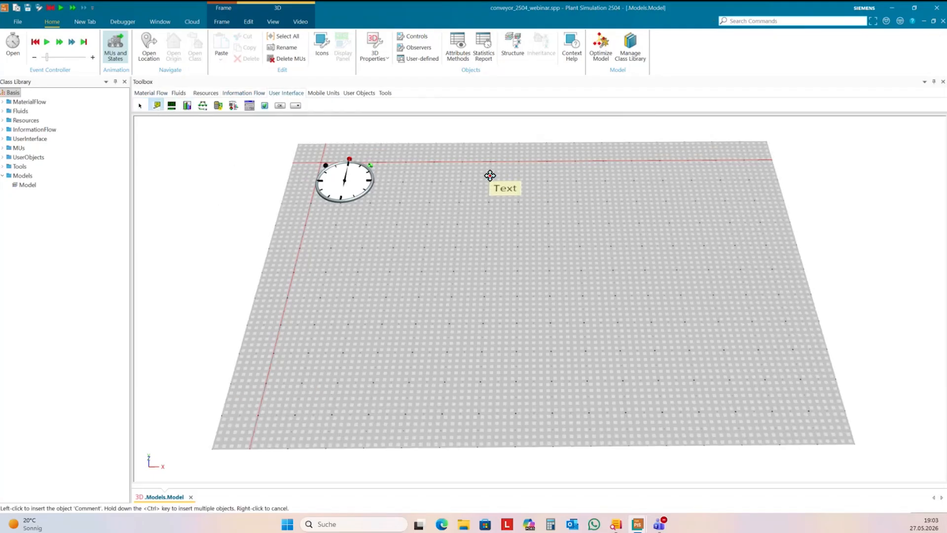
left_click(481, 168)
double_click(511, 171)
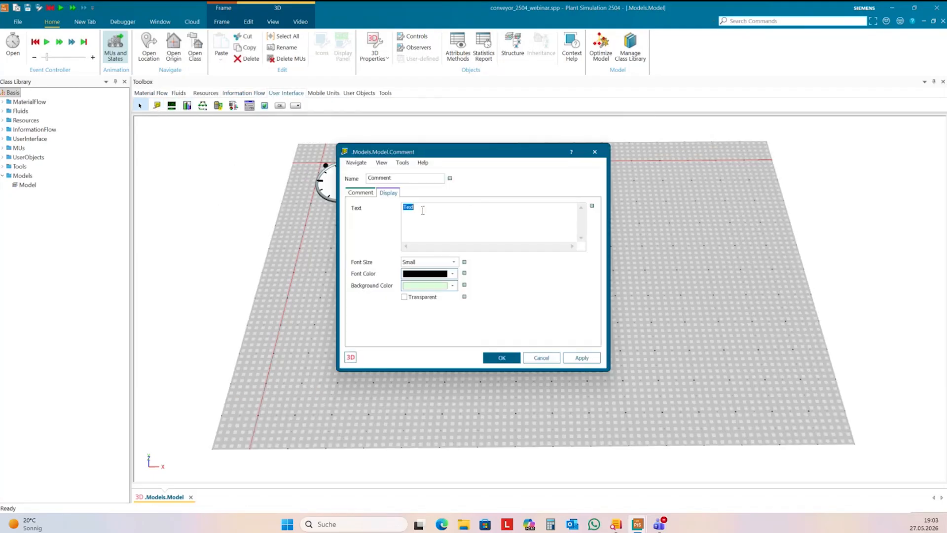
left_click_drag(419, 209, 408, 211)
type("Booking points")
left_click(506, 364)
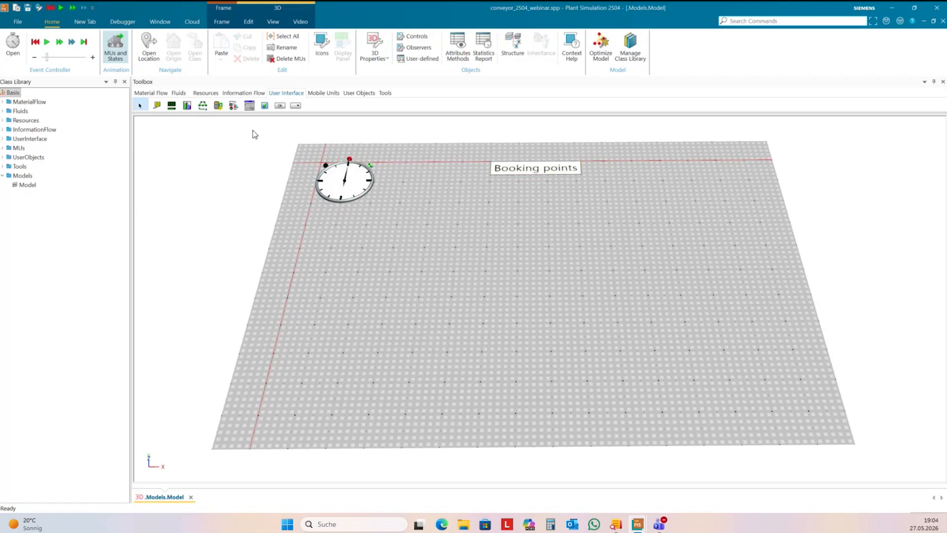
Place a Source below the event controller clock and draw a straight conveyor about 4 m long beside it.
left_click(153, 93)
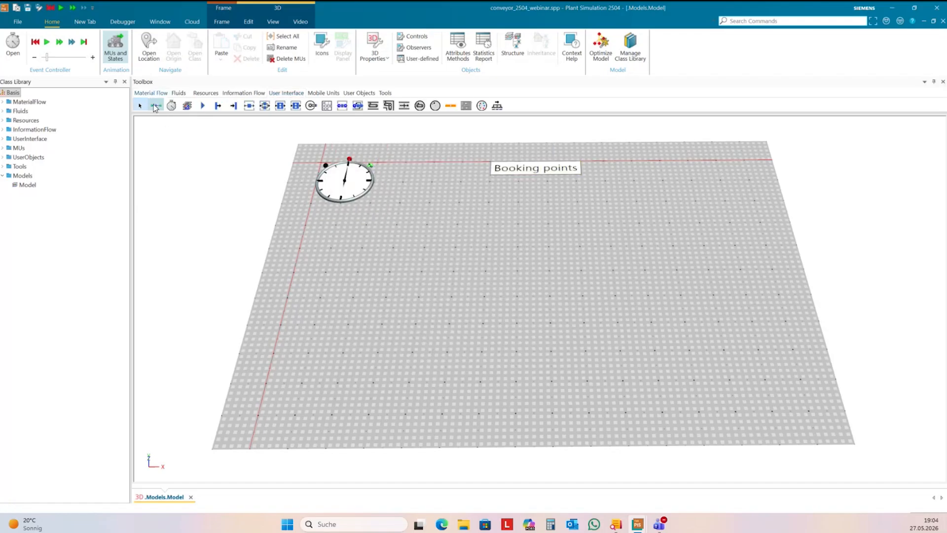
left_click(218, 105)
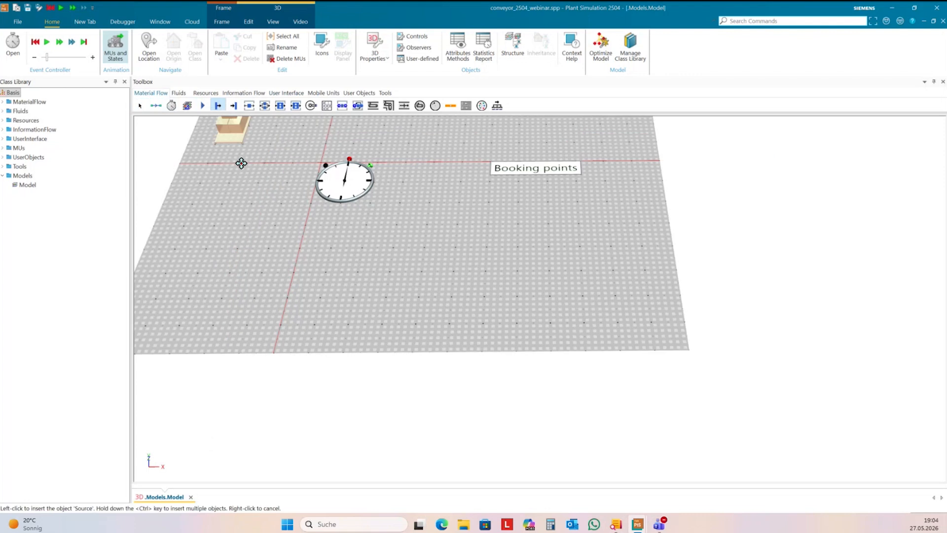
left_click(344, 242)
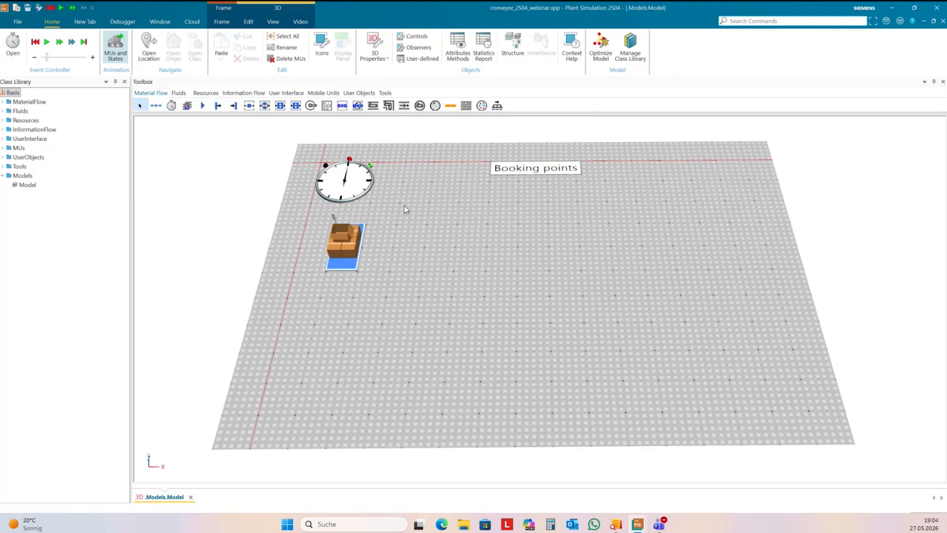
left_click(373, 105)
left_click(392, 256)
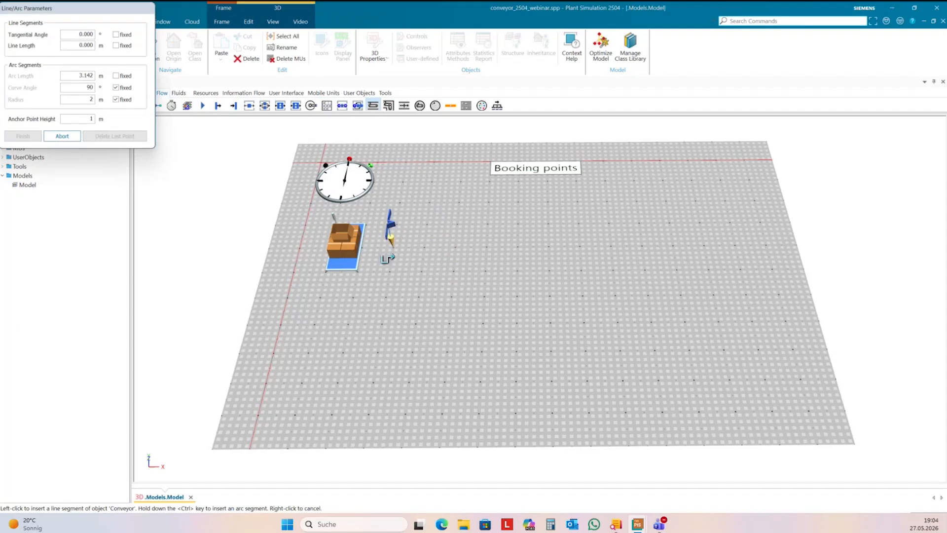
double_click(527, 248)
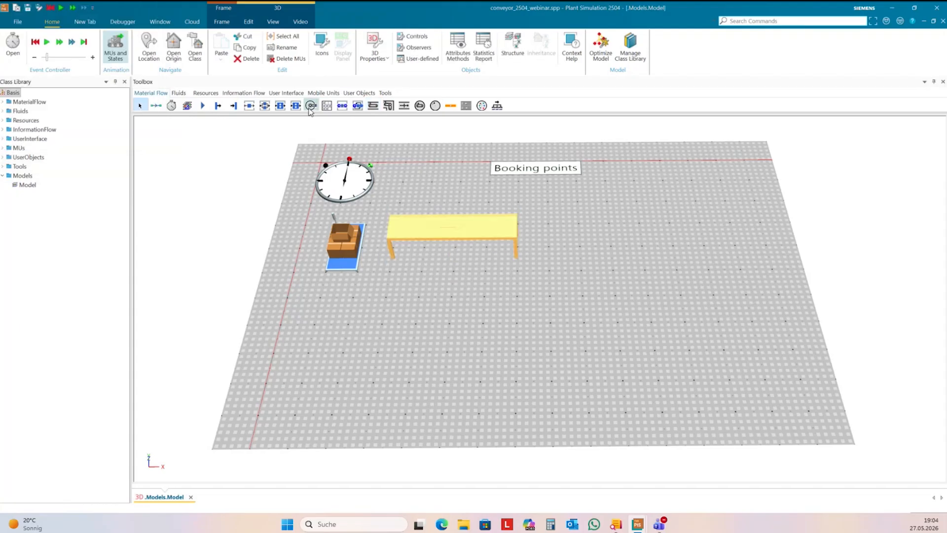
Draw a second straight conveyor about 4 m long and move it close behind the first so the two connect.
left_click(373, 105)
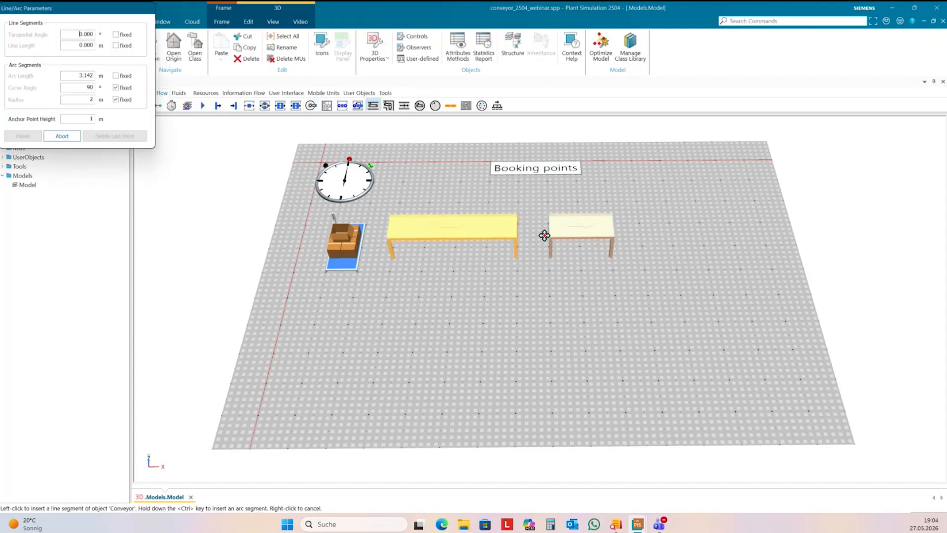
left_click(549, 236)
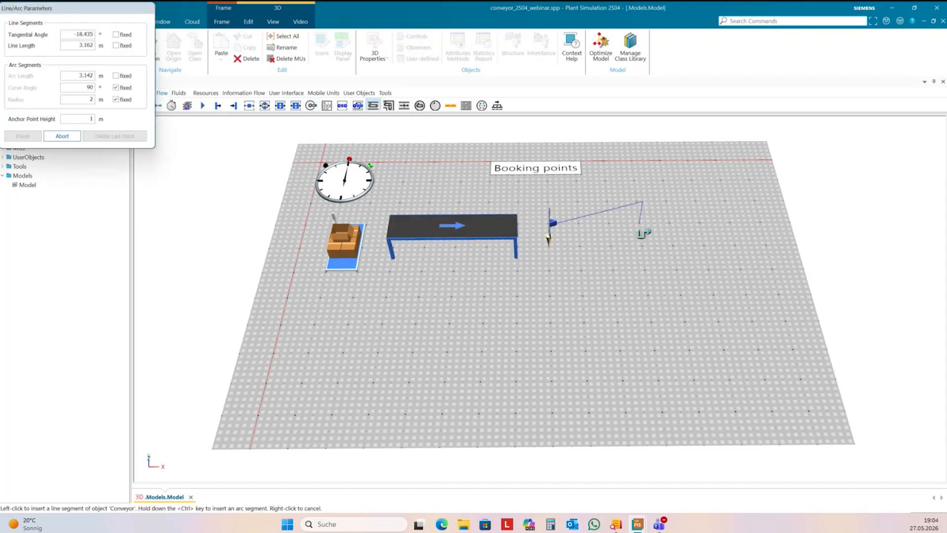
double_click(676, 240)
left_click_drag(618, 228, 584, 233)
left_click(581, 251)
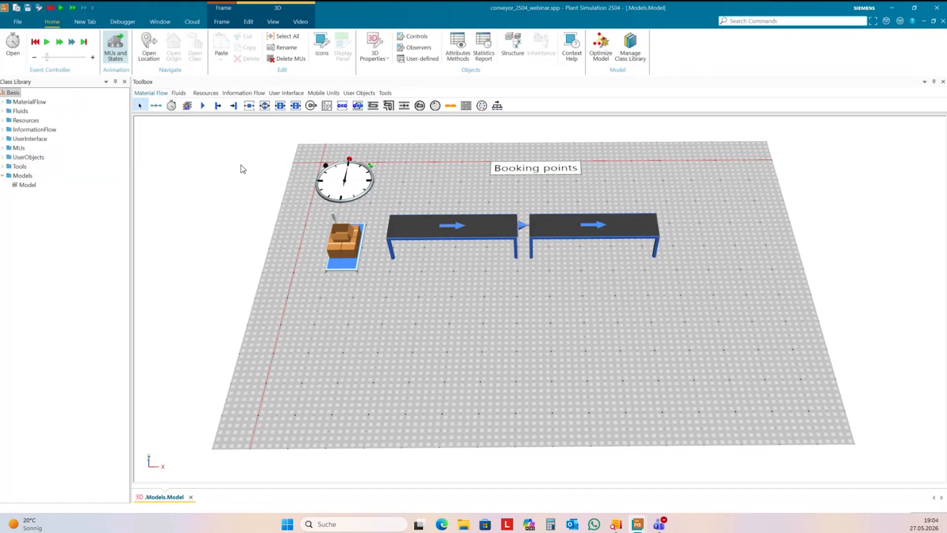
Place a Drain beyond the second conveyor and add connectors from the Source to the first conveyor and from the second conveyor to the Drain.
left_click(233, 105)
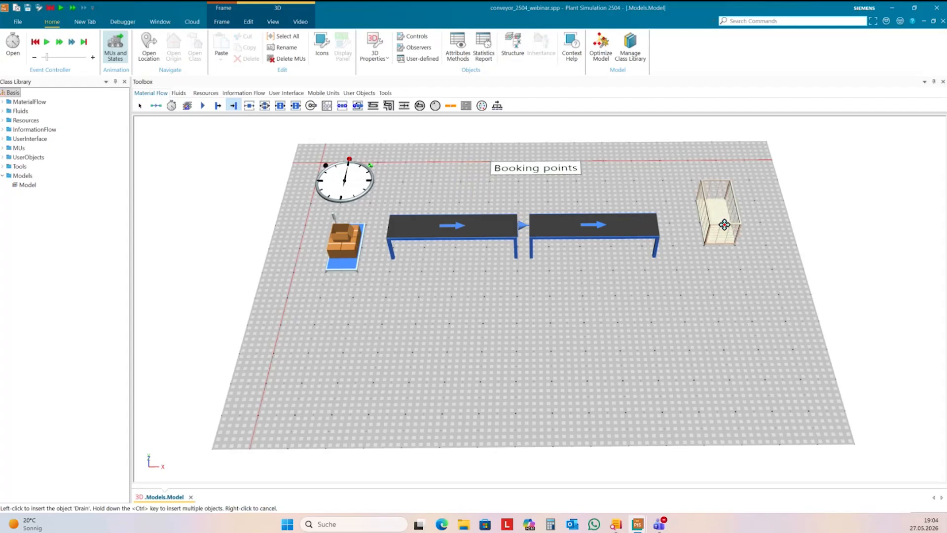
left_click(721, 226)
left_click(156, 105)
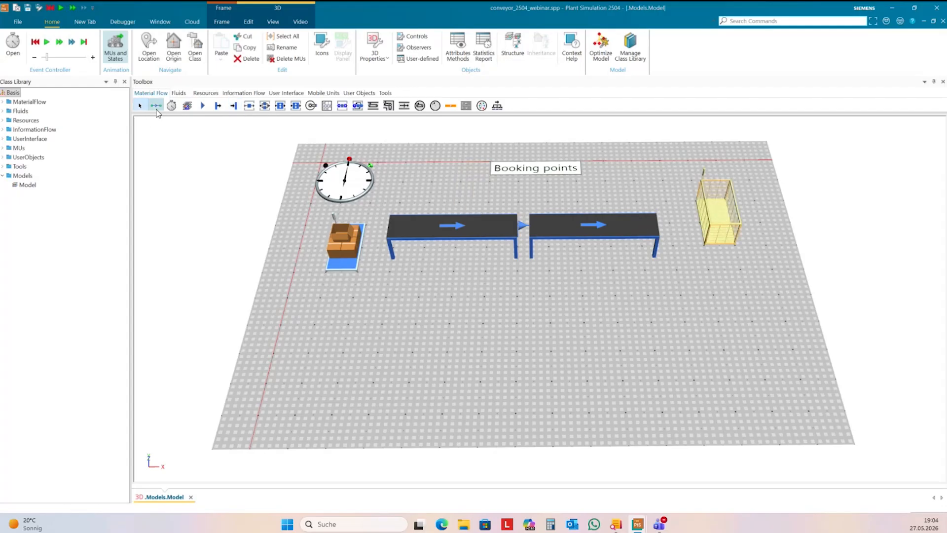
left_click(340, 239)
left_click(396, 226)
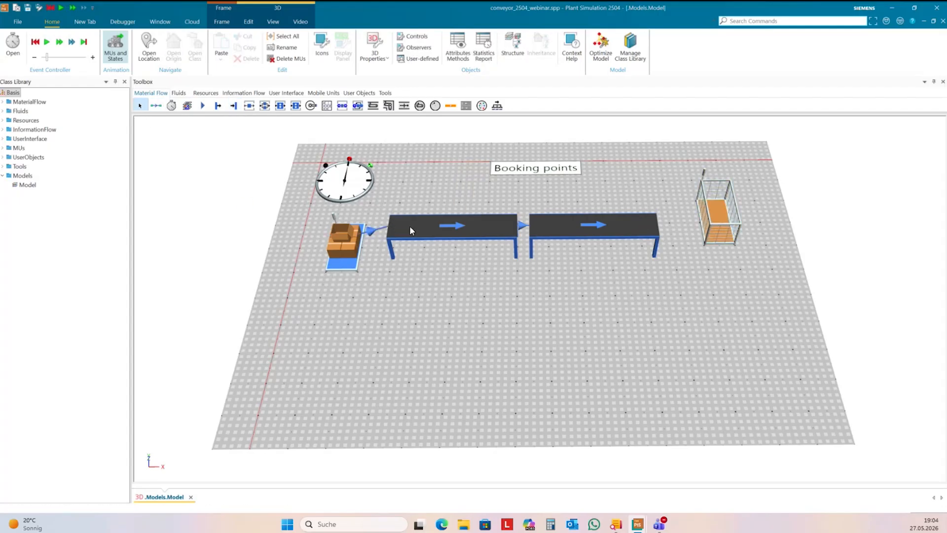
left_click(156, 106)
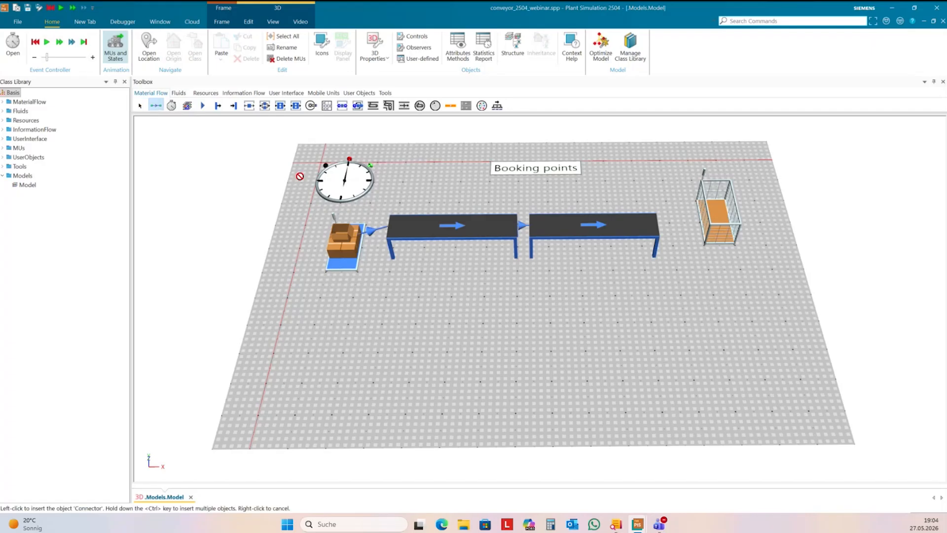
left_click(595, 229)
left_click(714, 217)
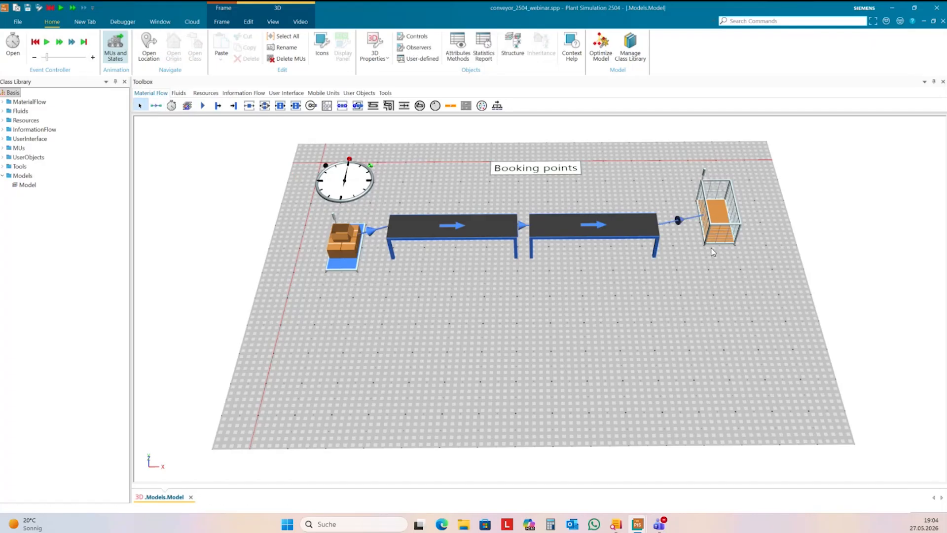
Check the first conveyor's attributes and set the second conveyor's speed to 0.25 m/s.
double_click(438, 229)
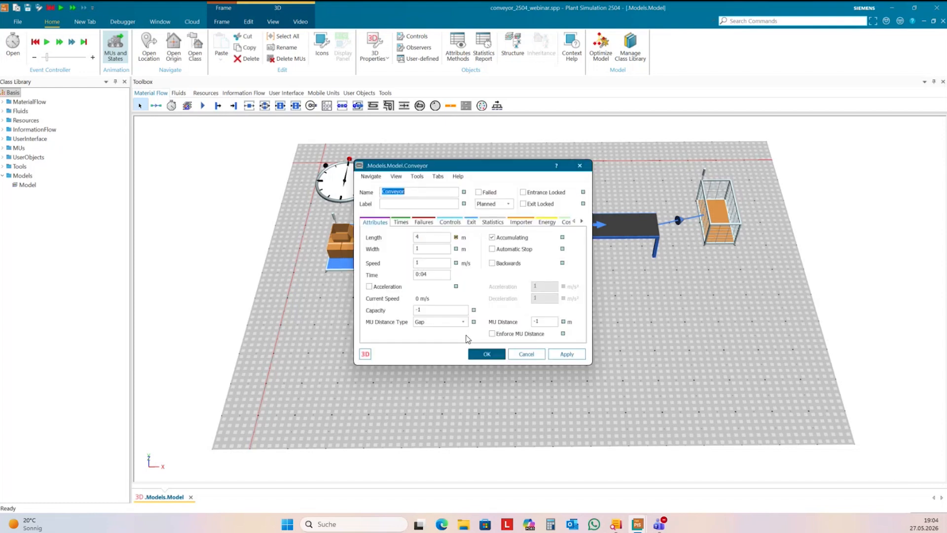
left_click(483, 353)
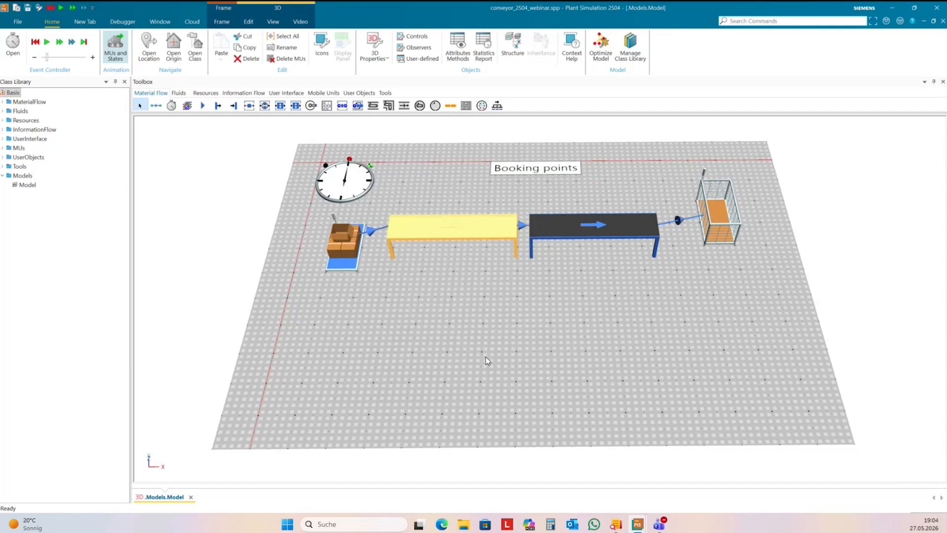
left_click(596, 240)
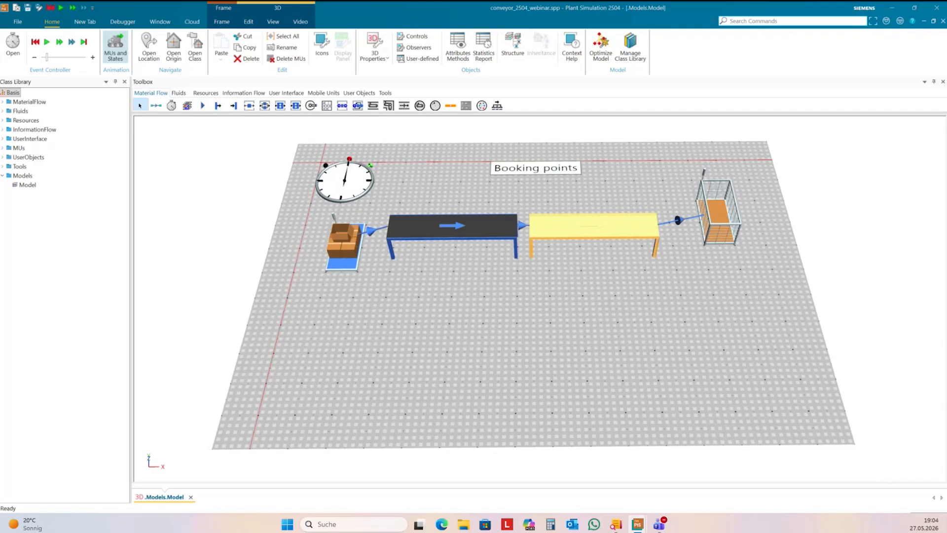
double_click(647, 237)
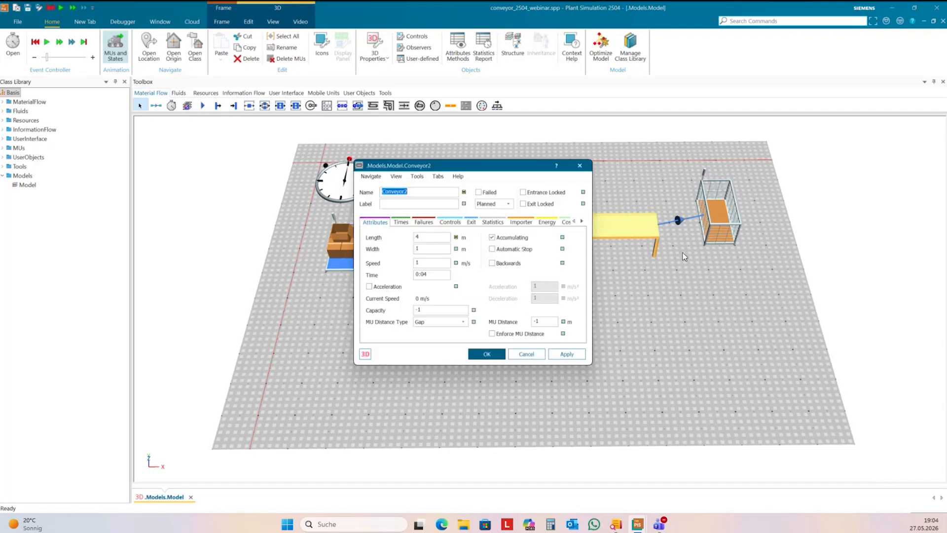
double_click(426, 263)
type("0.25")
left_click(571, 355)
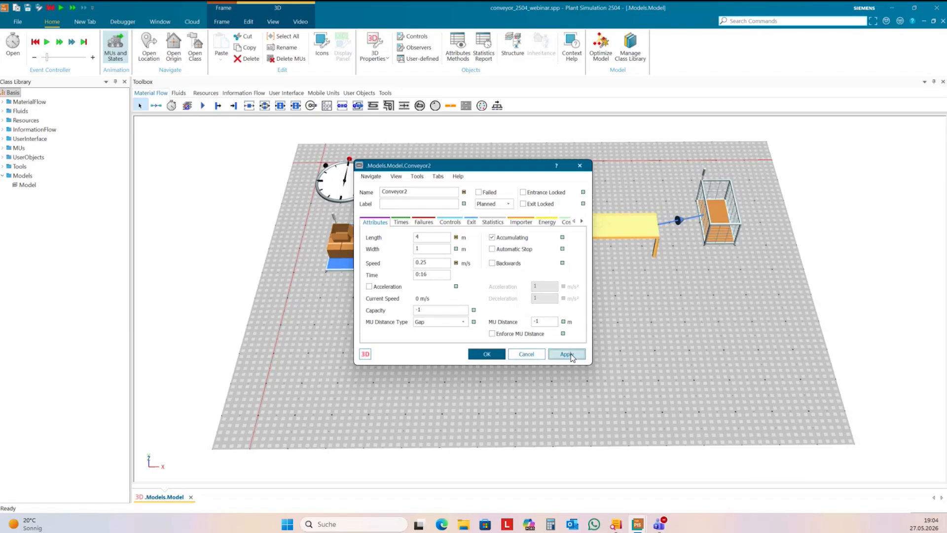
left_click(490, 354)
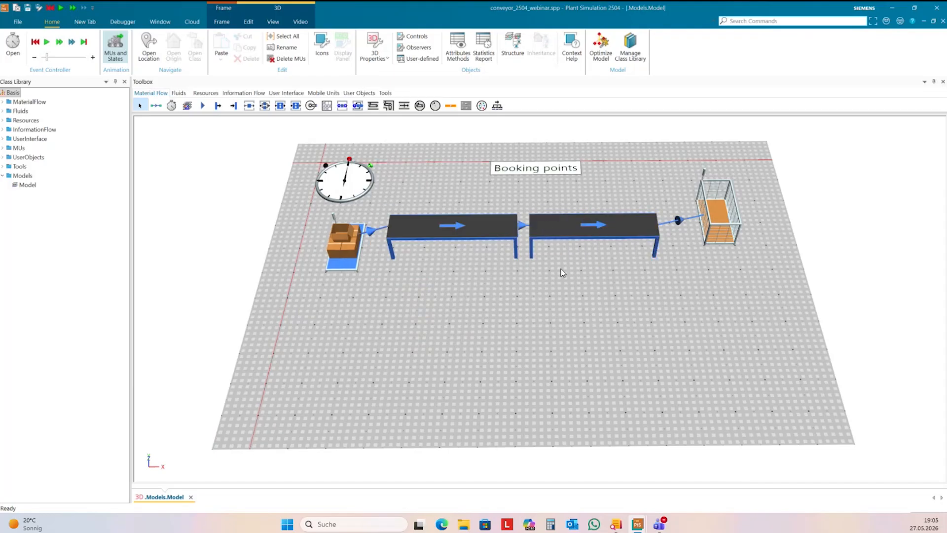
Set the Source's constant creation interval to 10.
left_click(549, 240)
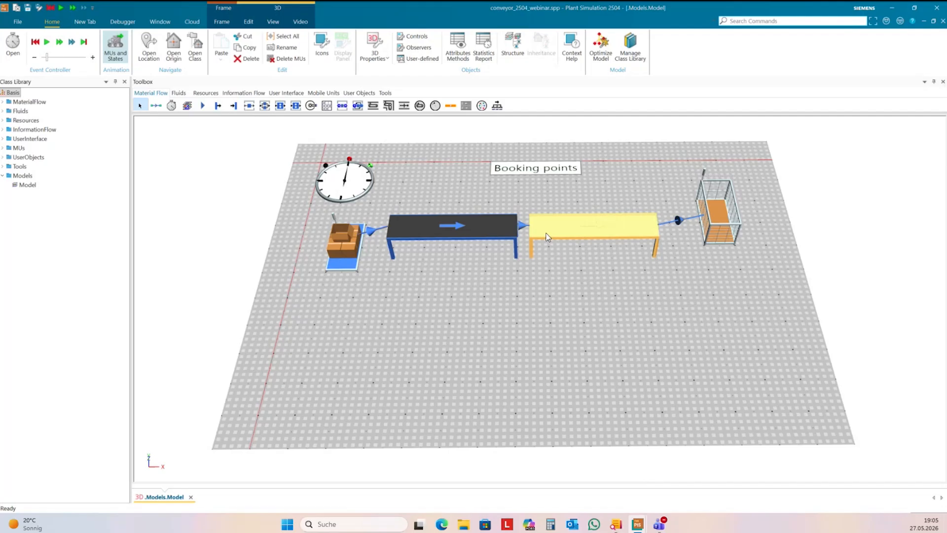
double_click(342, 246)
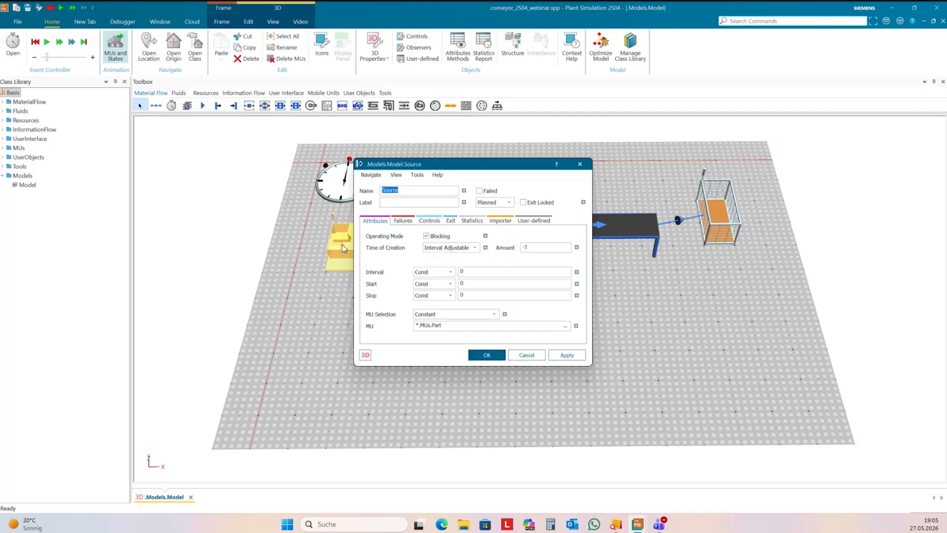
left_click(467, 271)
type("10")
left_click(578, 352)
left_click(498, 353)
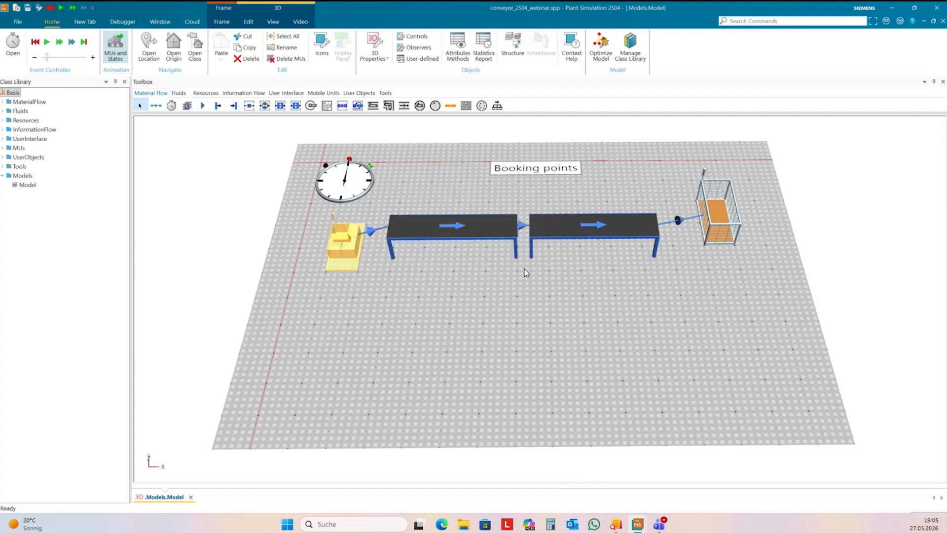
Move the second conveyor toward the first until their ends meet without a gap.
left_click(551, 235)
key("Left")
key("Left")
key("Left")
key("Left")
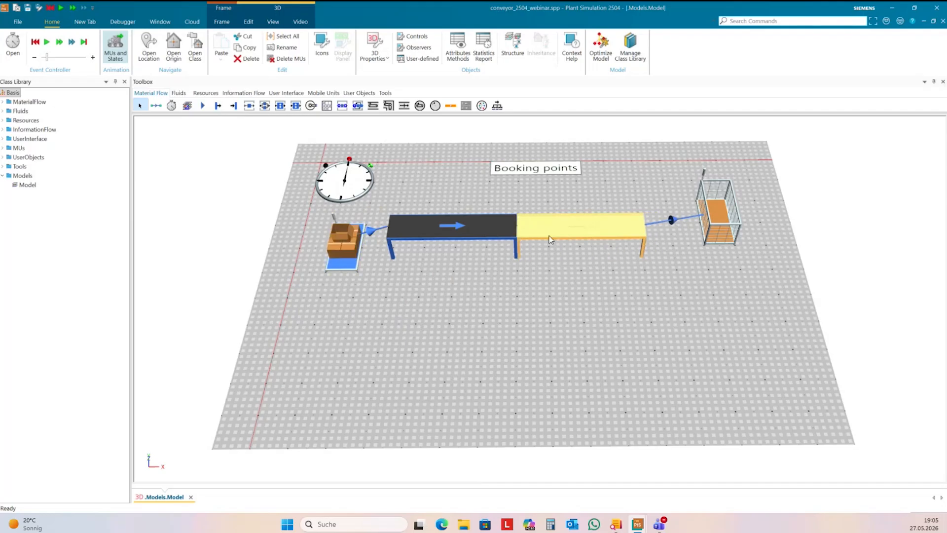
left_click(544, 258)
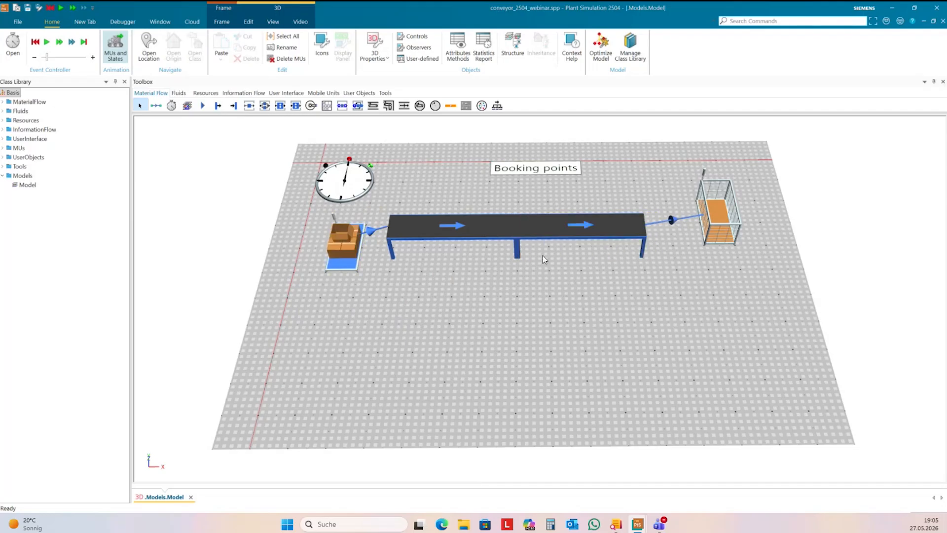
Run the simulation to watch parts pass from the first to the second conveyor, and pause it while a part is on each.
left_click(48, 43)
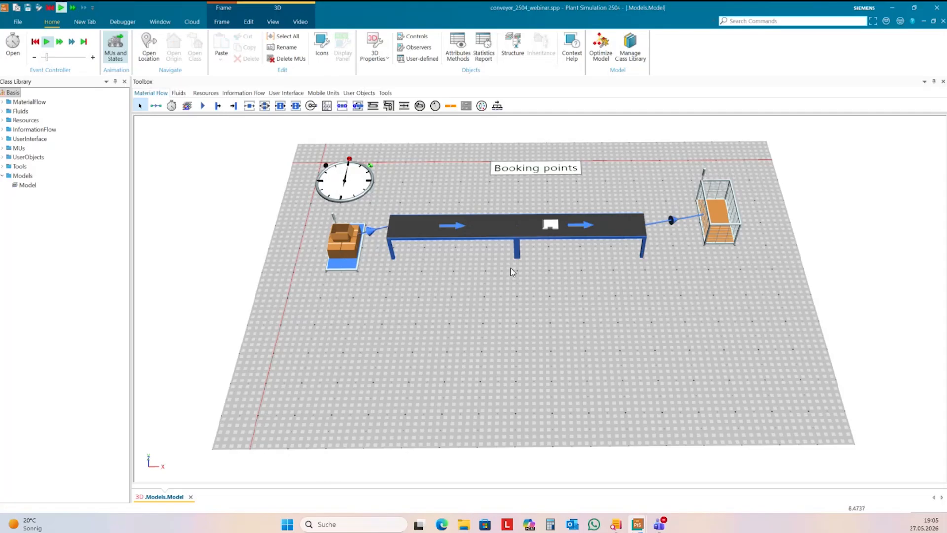
left_click(602, 236)
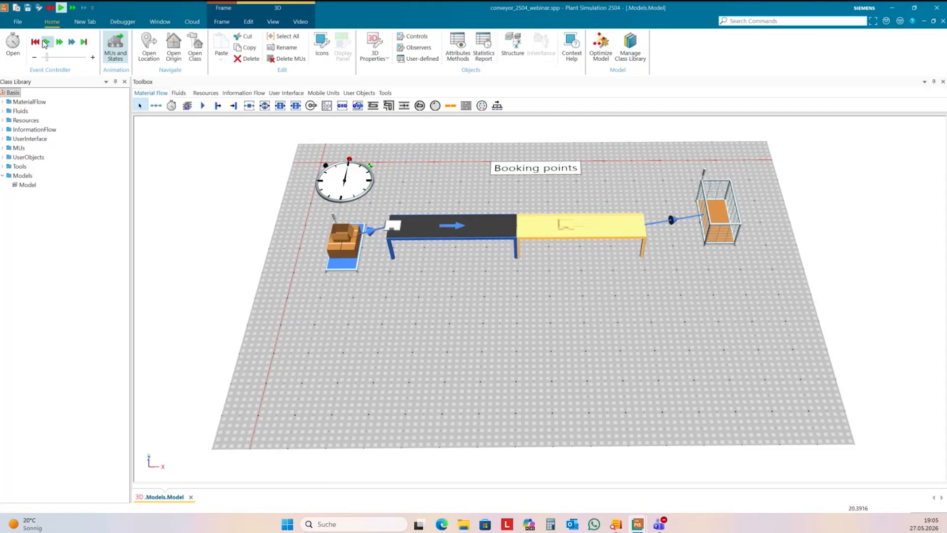
left_click(46, 43)
Shift the second conveyor slightly away from the first, leaving a small gap between them.
left_click(428, 275)
left_click(592, 236)
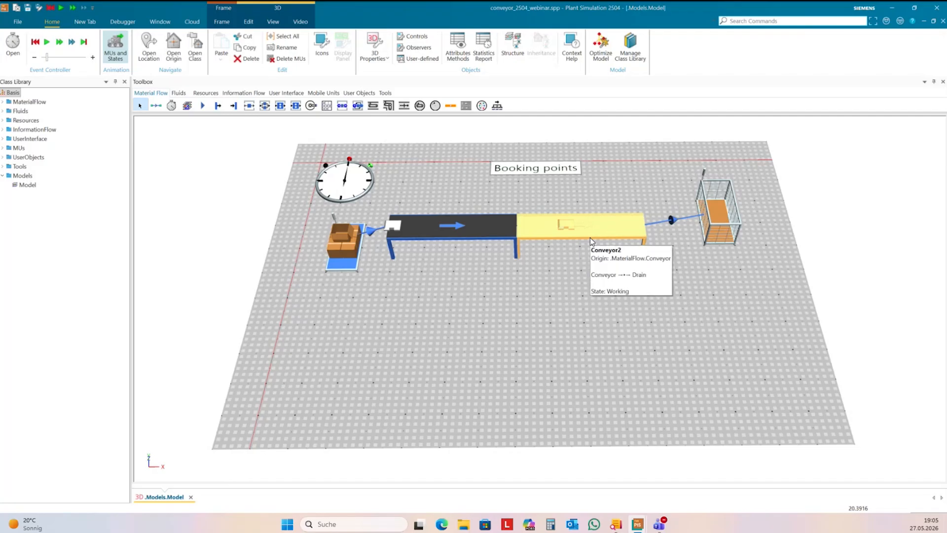
left_click(590, 246)
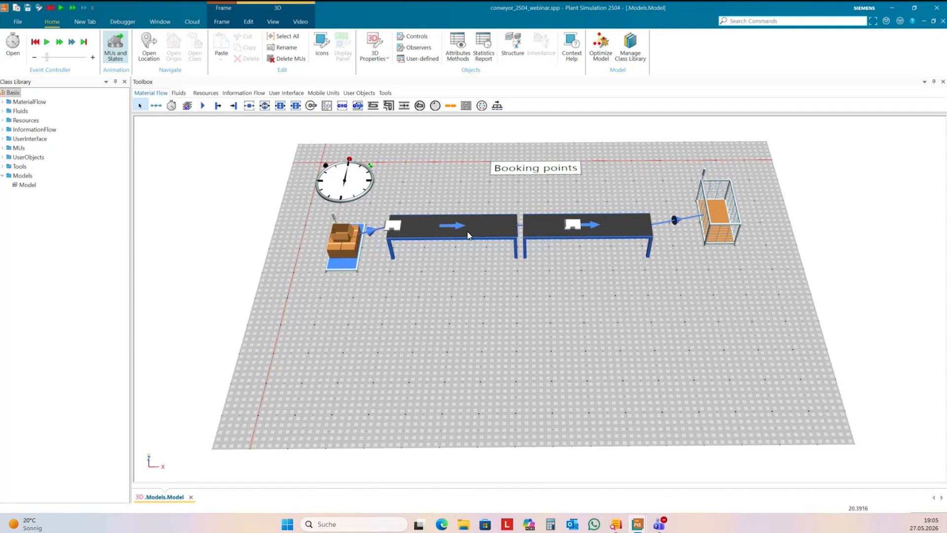
Resume the simulation, pausing briefly as the part nears the end of the first conveyor, to watch it cross the gap.
mouse_move(393, 230)
left_click(46, 45)
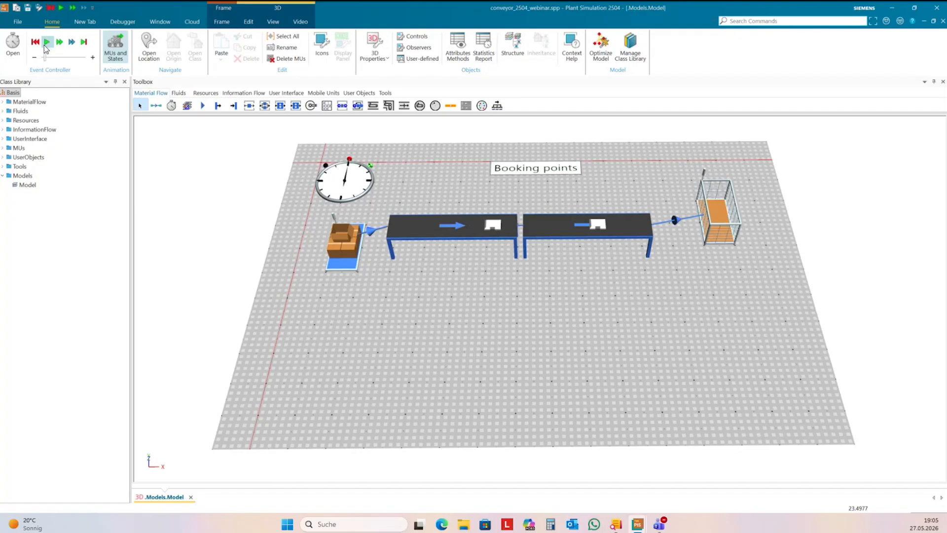
left_click(45, 45)
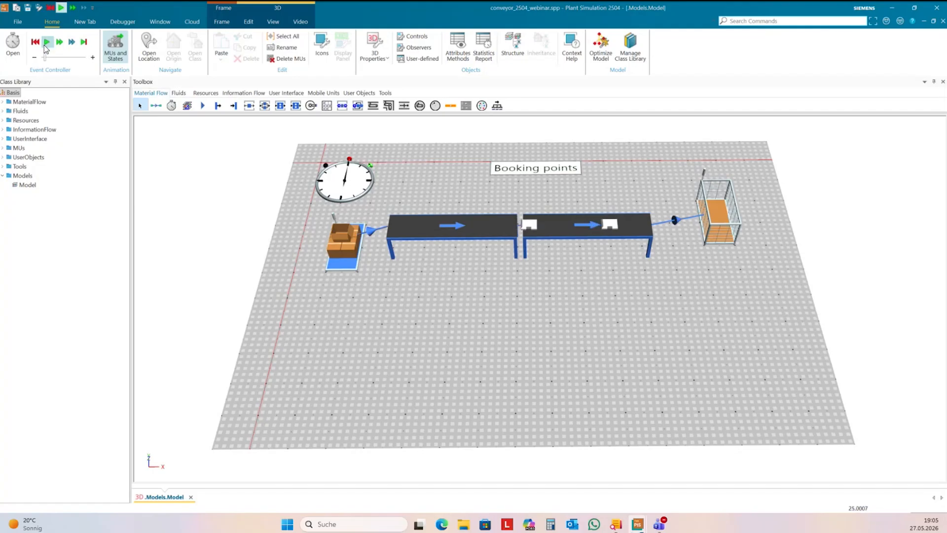
Move the second conveyor back against the first so their ends meet, and check which conveyor holds the part at the joint.
left_click(554, 240)
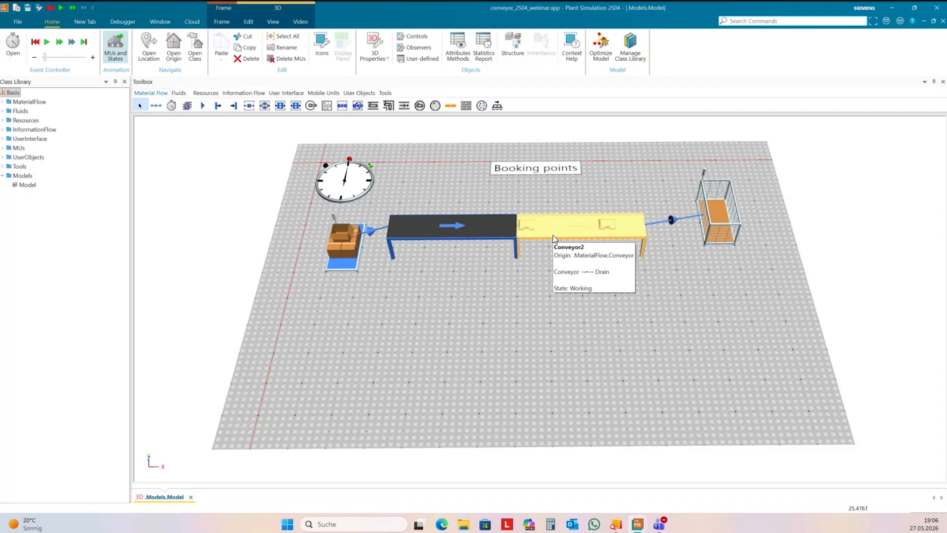
left_click(552, 253)
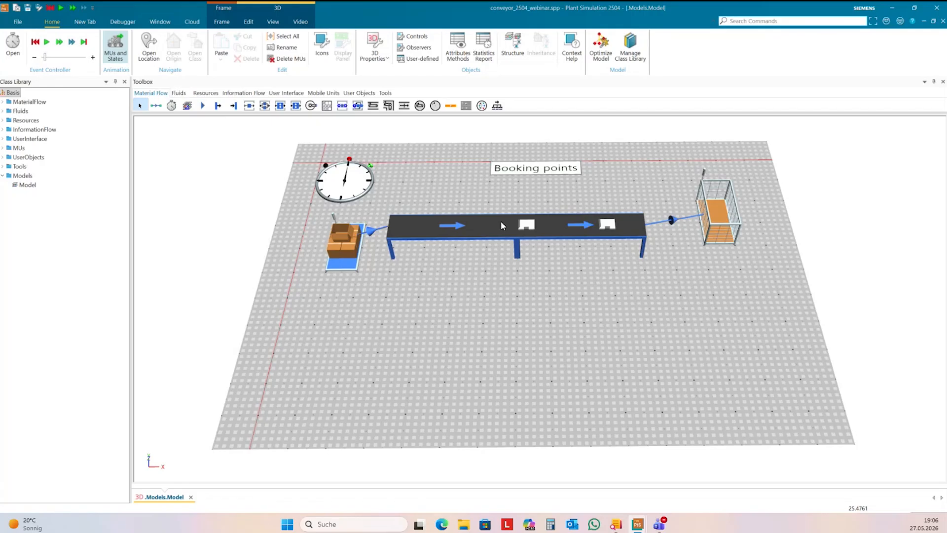
mouse_move(526, 226)
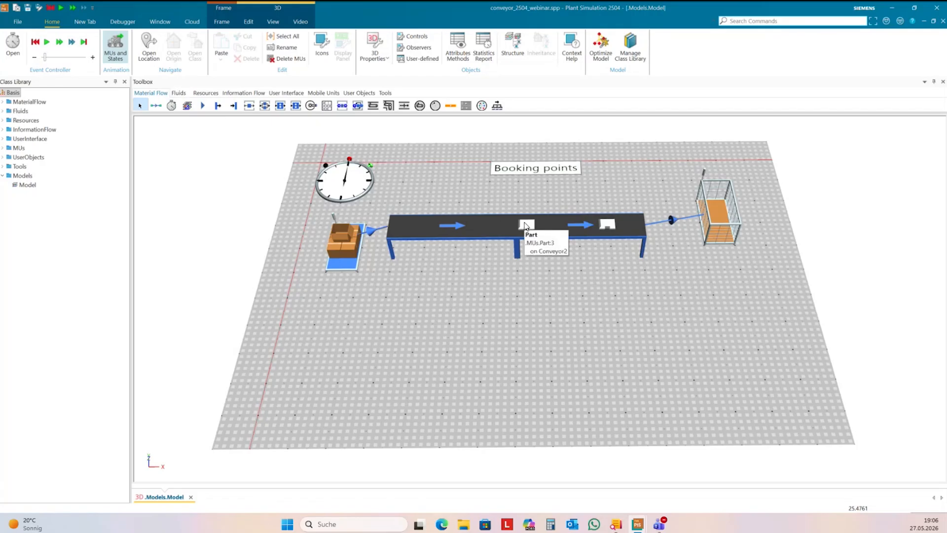
Examine the Part class's size, booking point and conveying direction options, and compare them with the part at the conveyor joint.
left_click(2, 149)
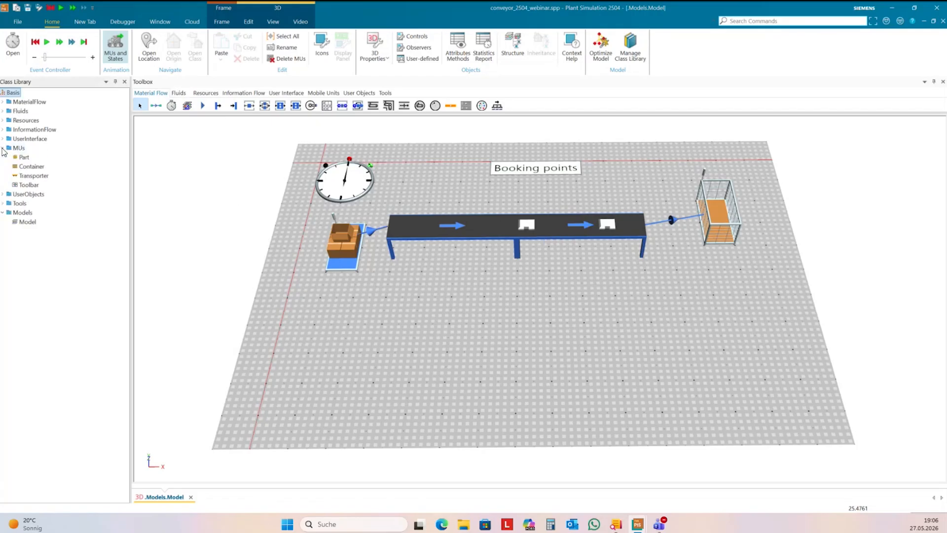
double_click(22, 157)
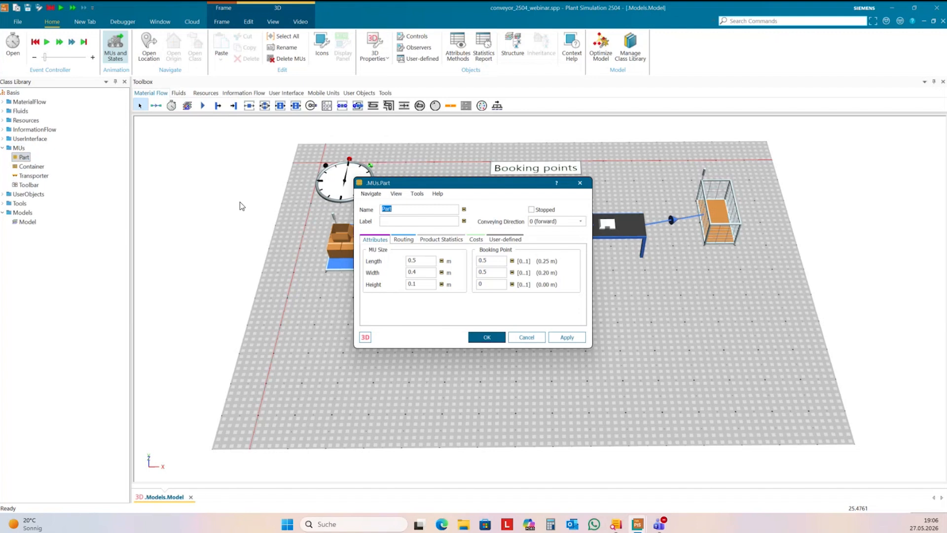
left_click_drag(454, 185, 401, 273)
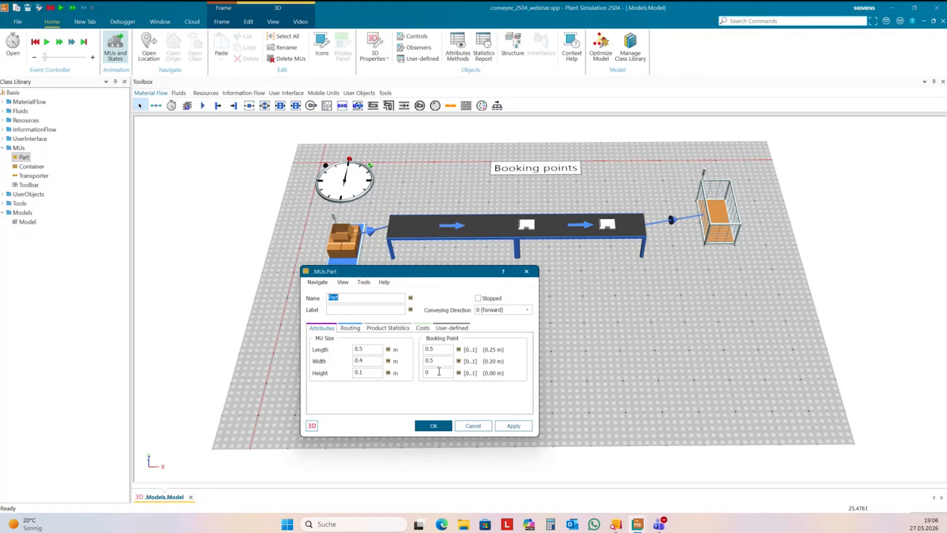
left_click(529, 311)
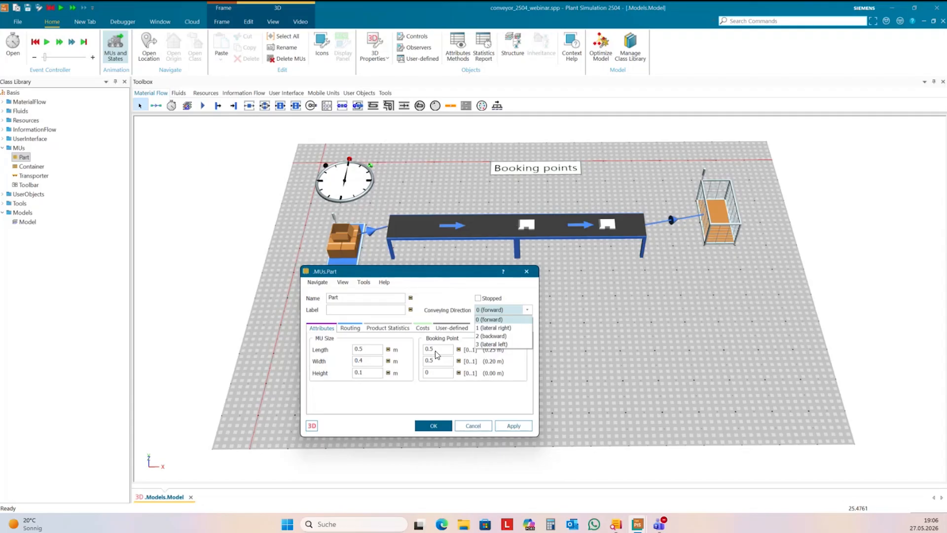
left_click(594, 302)
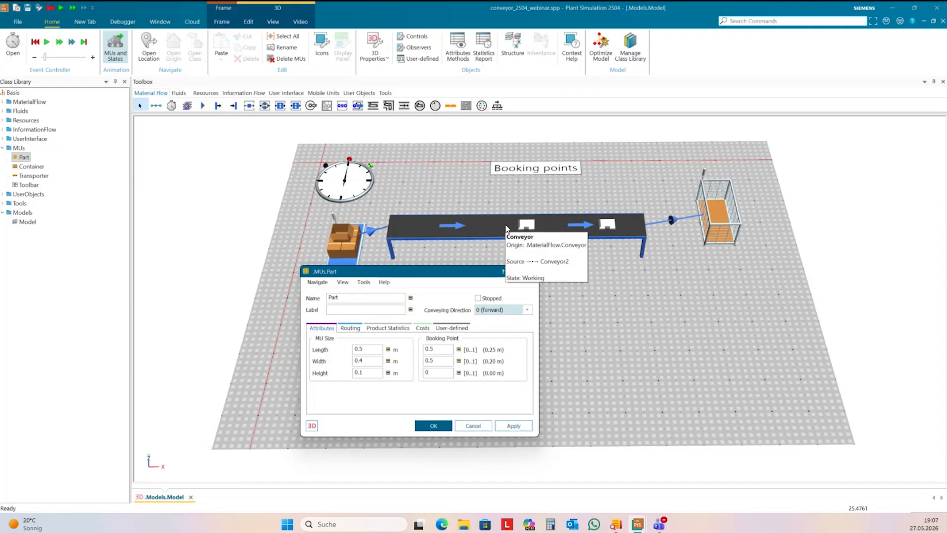
mouse_move(526, 228)
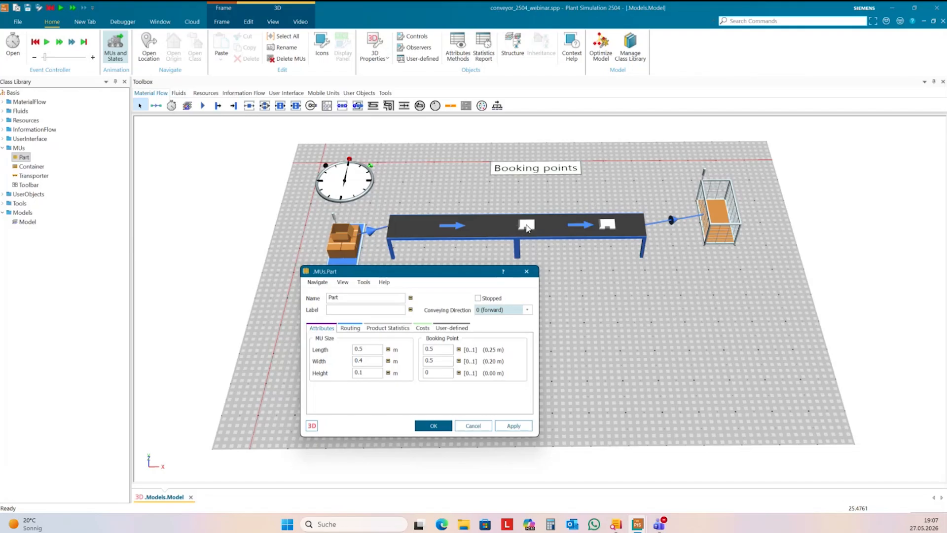
left_click(536, 274)
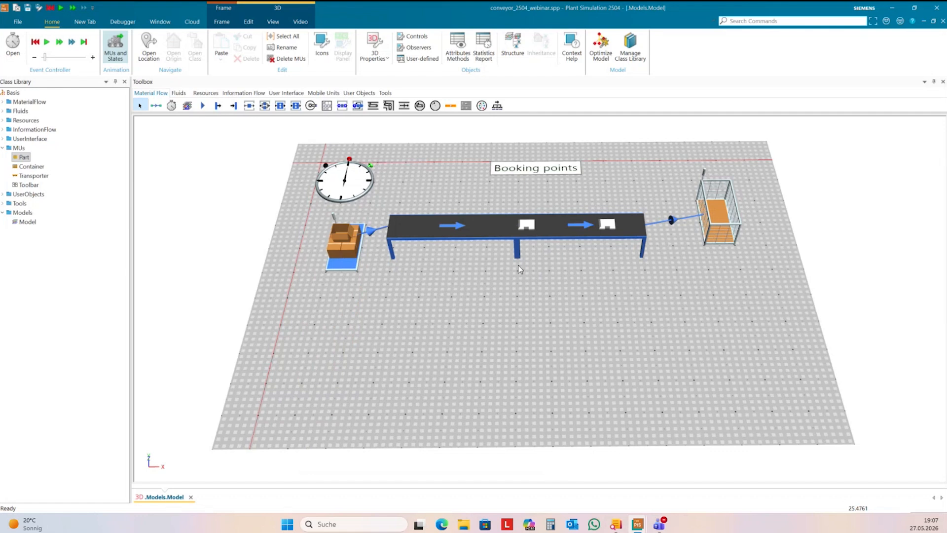
mouse_move(518, 253)
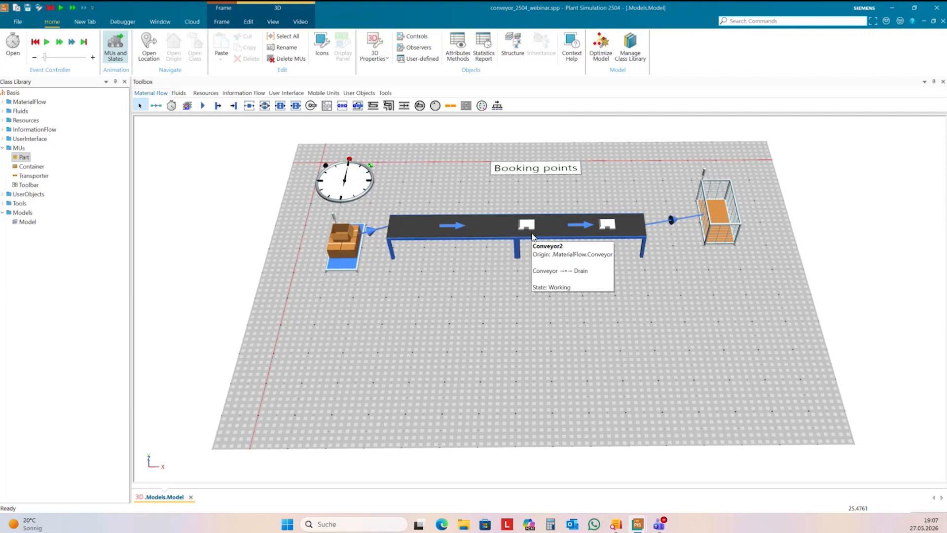
Set the Part class's booking point along its length to 0.
double_click(23, 157)
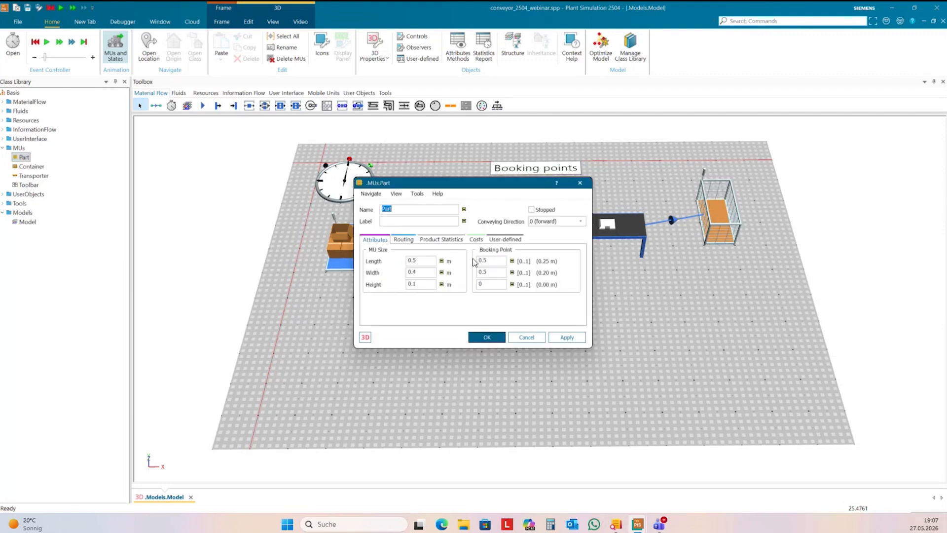
left_click_drag(491, 260, 475, 262)
type("0")
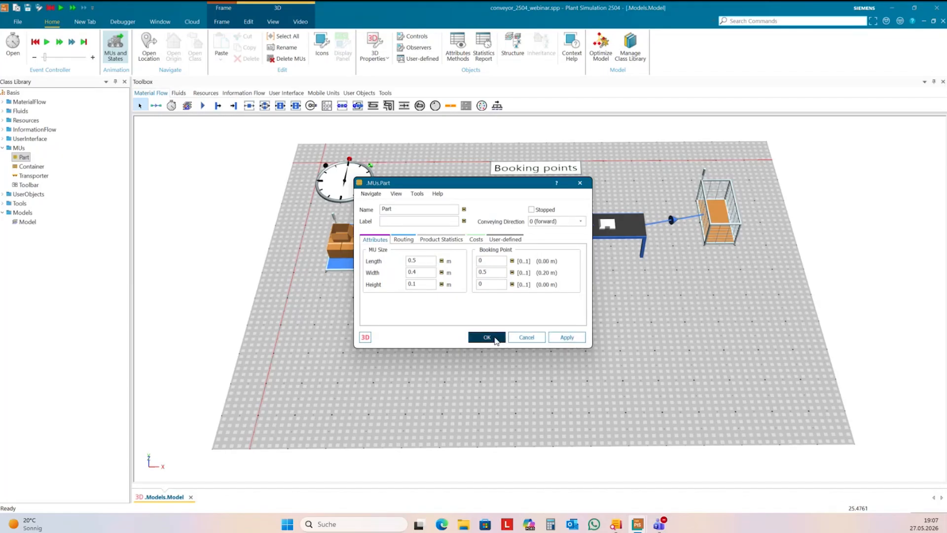
left_click(490, 337)
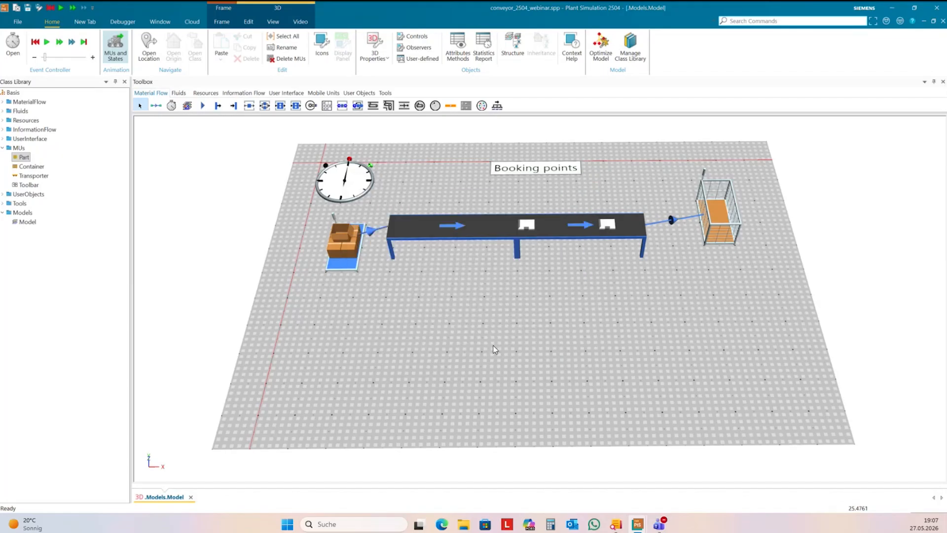
Reset and run the simulation to watch parts transfer between the adjoining conveyors with the length booking point at 0.
left_click(35, 42)
left_click(46, 43)
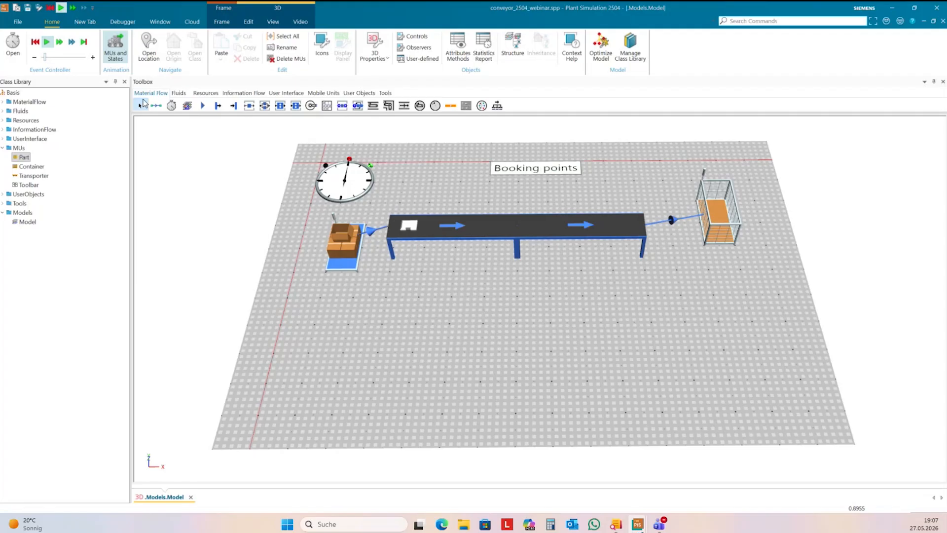
left_click(537, 237)
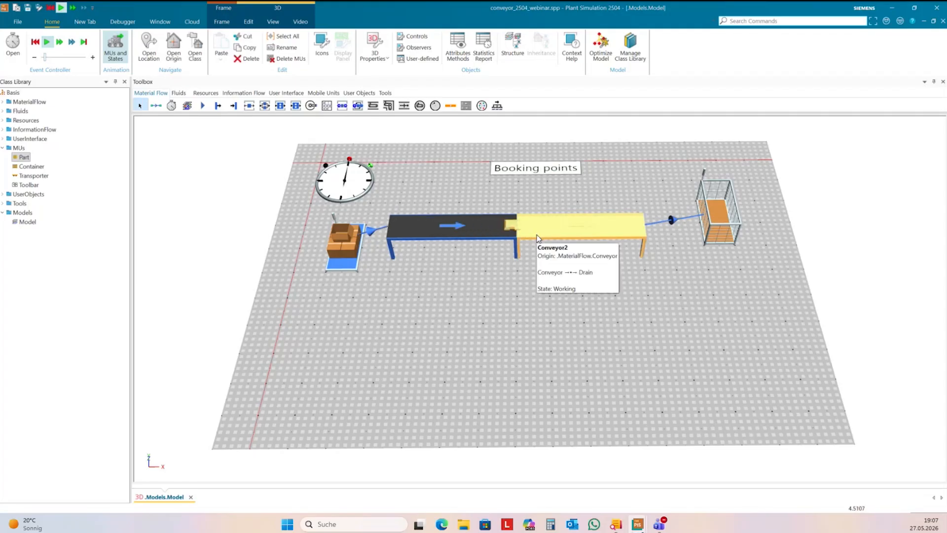
left_click(612, 266)
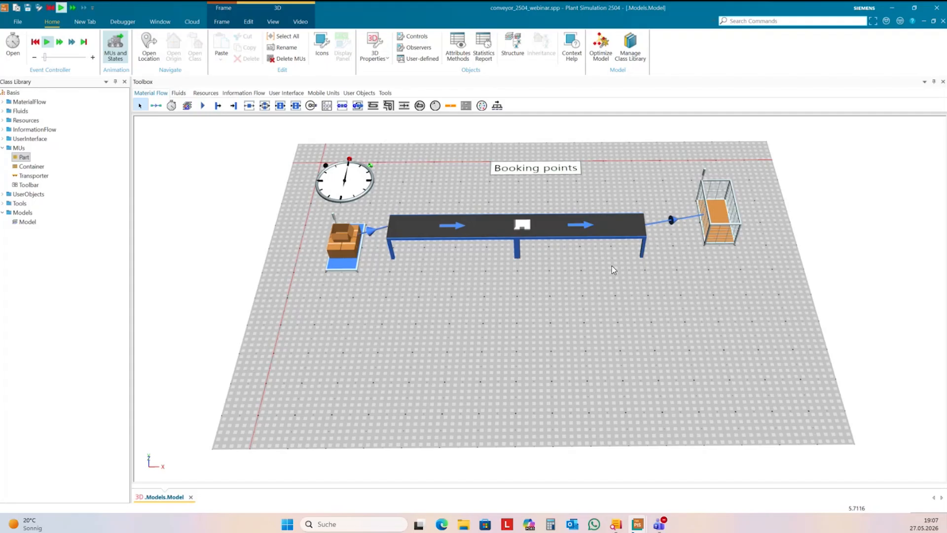
Shift the second conveyor slightly away from the first to leave a narrow gap, and pause the simulation after watching parts cross it.
left_click(543, 240)
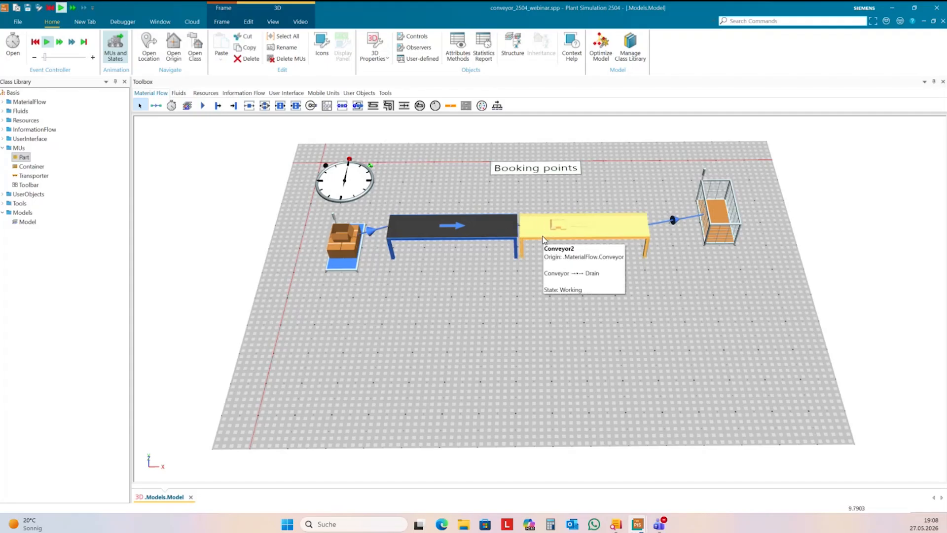
left_click(554, 261)
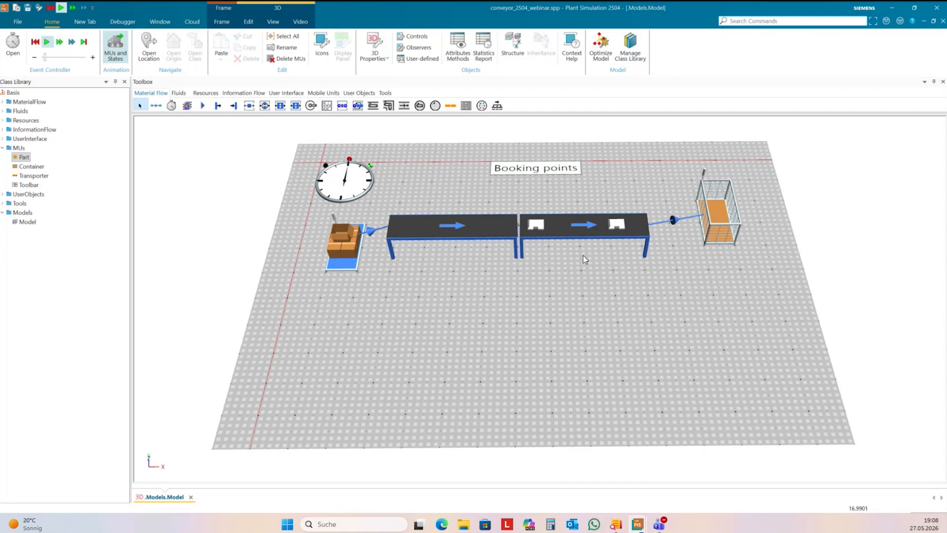
left_click(48, 43)
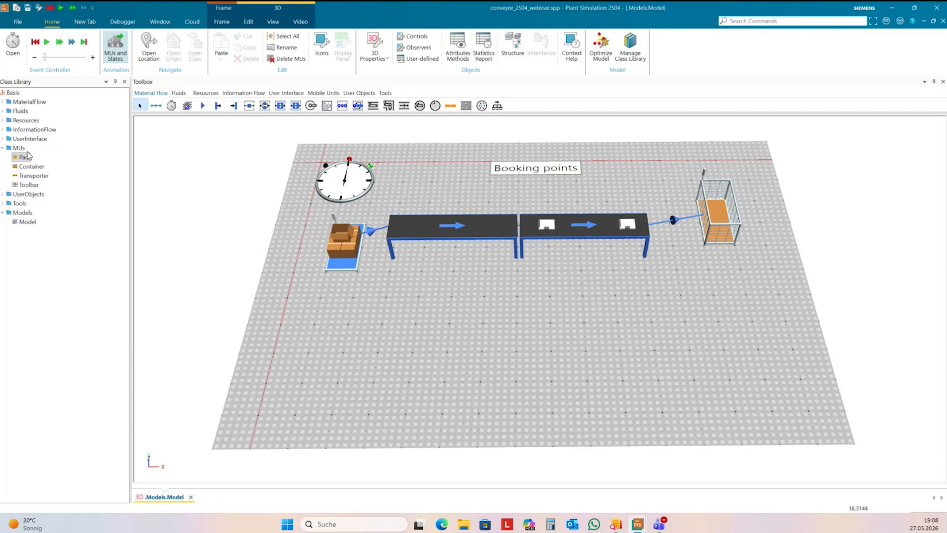
Set the Part class's booking point along its length to 1.
double_click(27, 159)
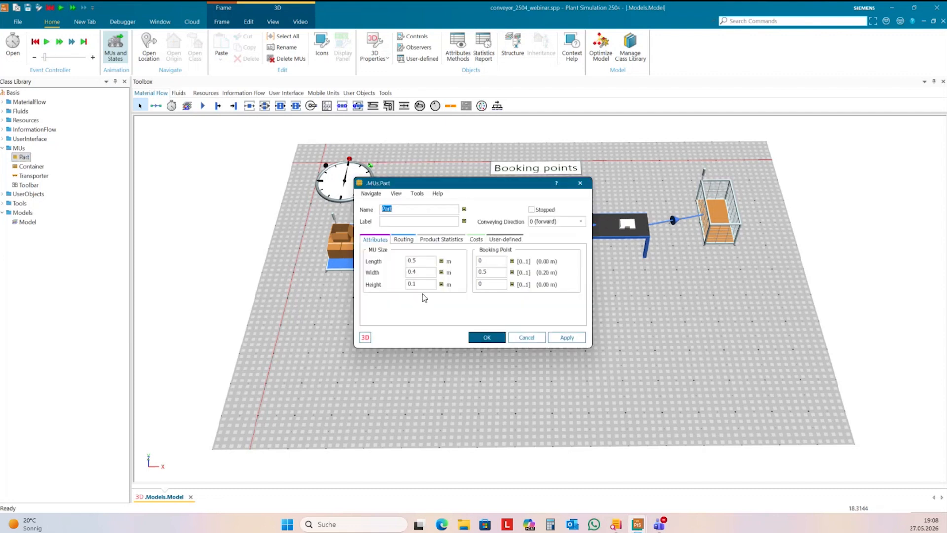
double_click(494, 263)
type("1")
left_click(567, 338)
left_click(497, 340)
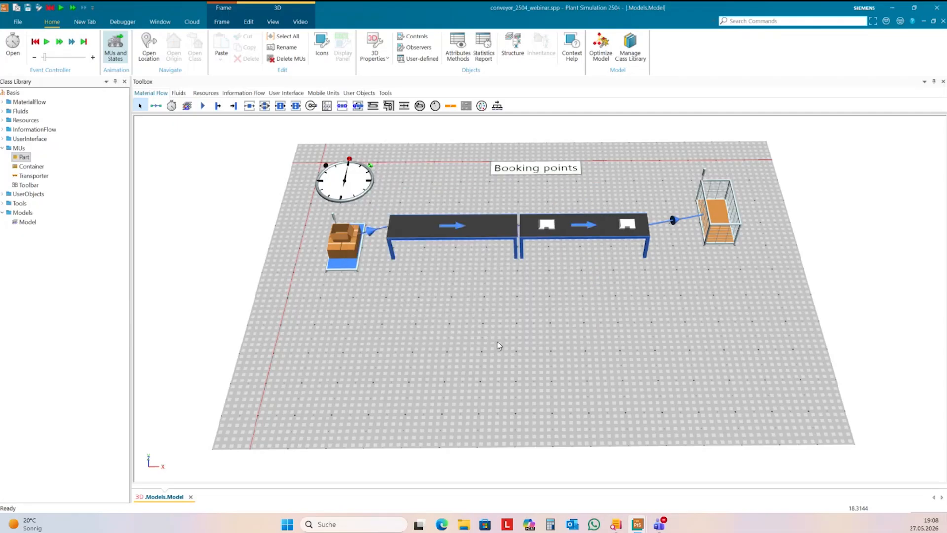
Reset and run the simulation to watch parts cross the gap with the length booking point at 1, and pause it.
left_click(35, 42)
left_click(46, 43)
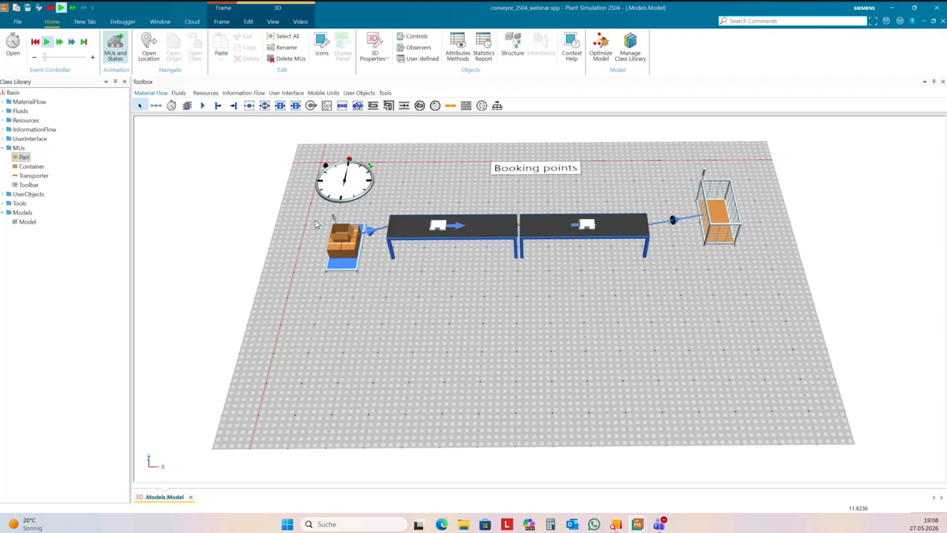
left_click(48, 42)
Set the Part class's booking point along its length to 0.5.
double_click(25, 157)
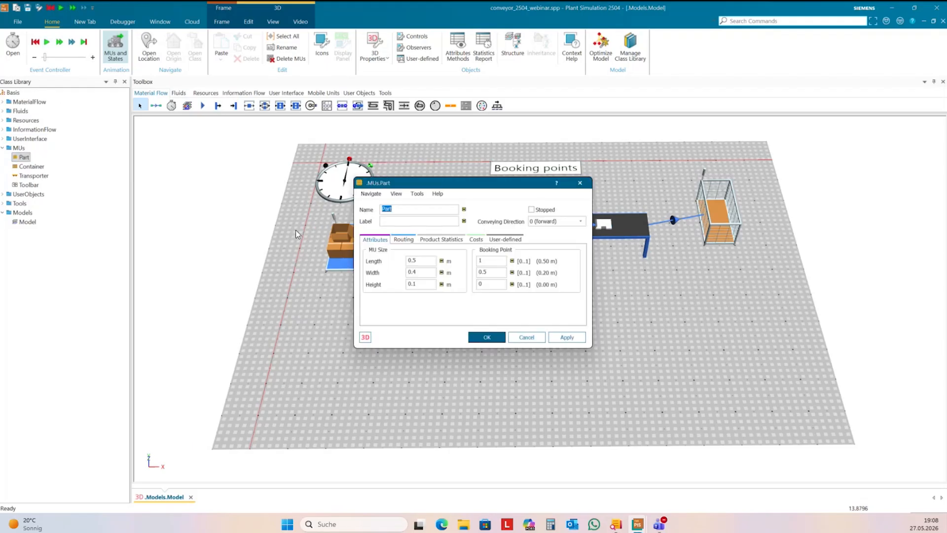
double_click(482, 260)
type("0.5")
left_click(487, 337)
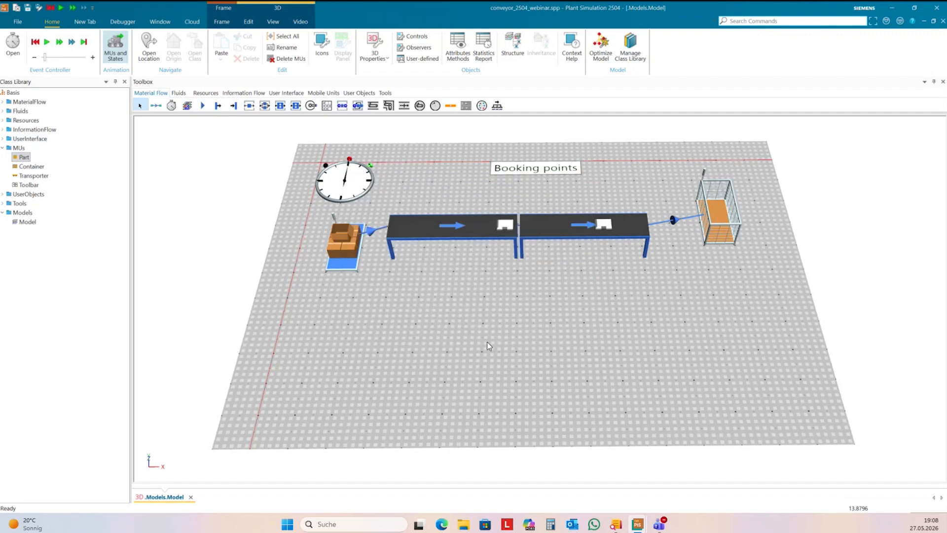
Run the simulation until a part overhangs the end of the first conveyor, and show that conveyor's attributes and methods.
left_click(48, 43)
mouse_move(519, 231)
double_click(488, 228)
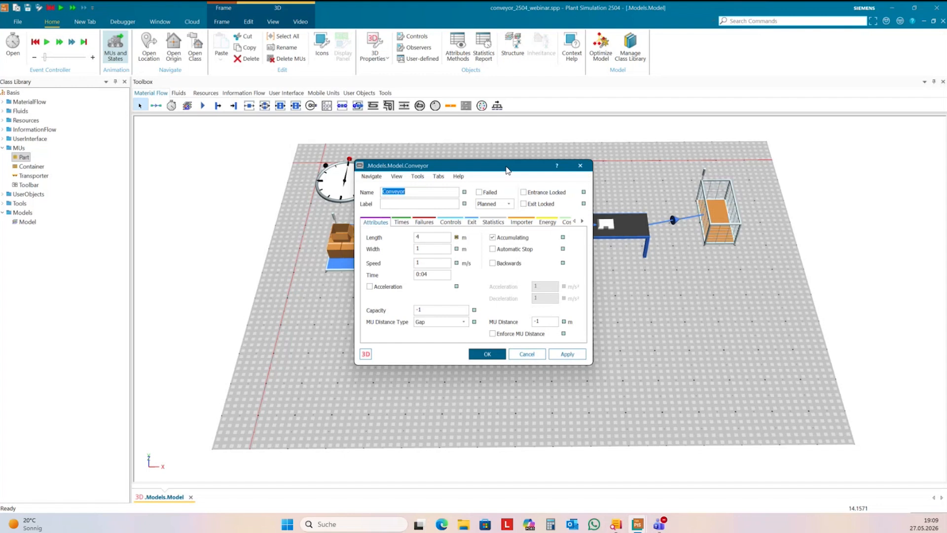
left_click_drag(507, 170, 304, 84)
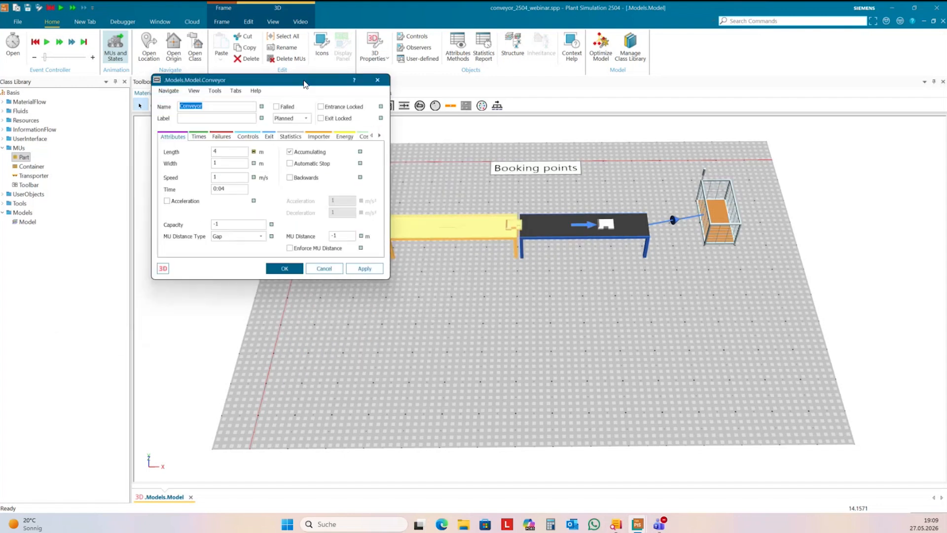
left_click(193, 91)
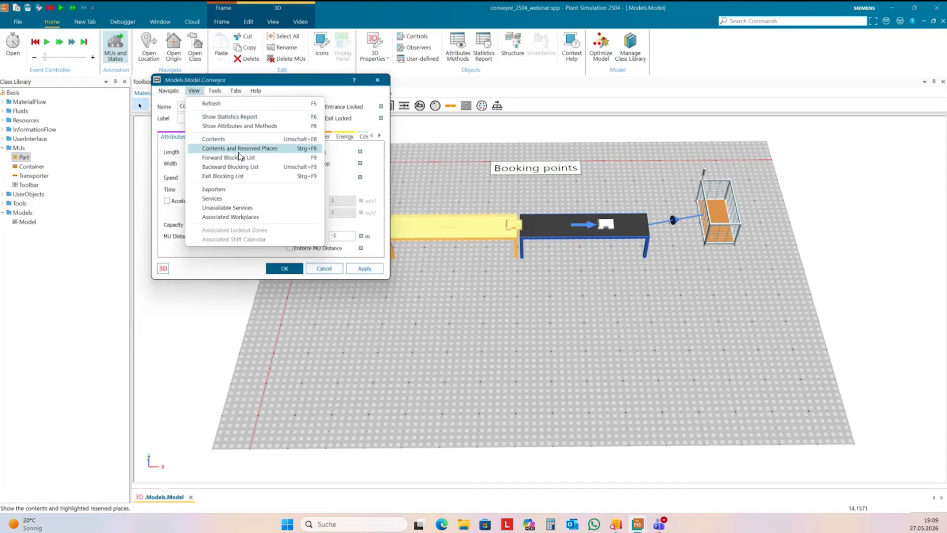
left_click(240, 126)
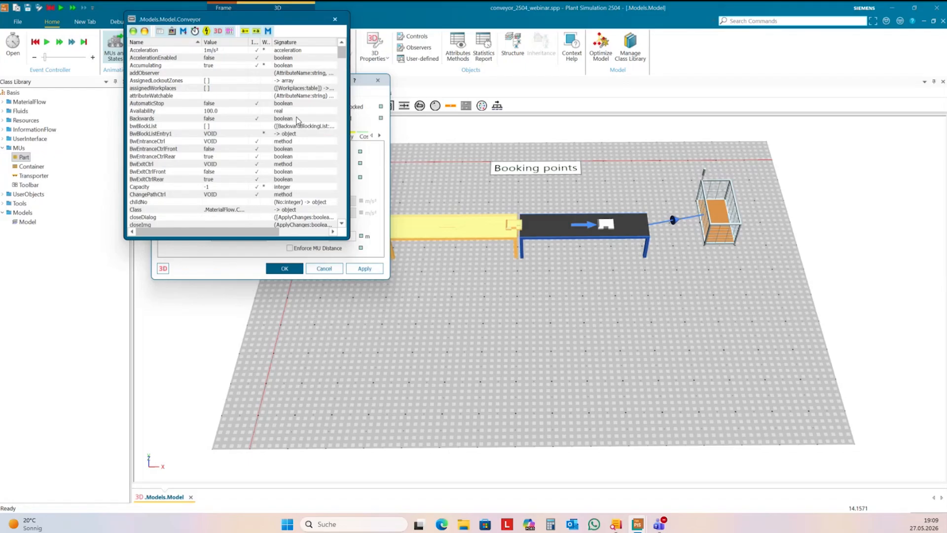
Find the NumMU attribute in the first conveyor's list of attributes and methods.
scroll(202, 123, "down", 1)
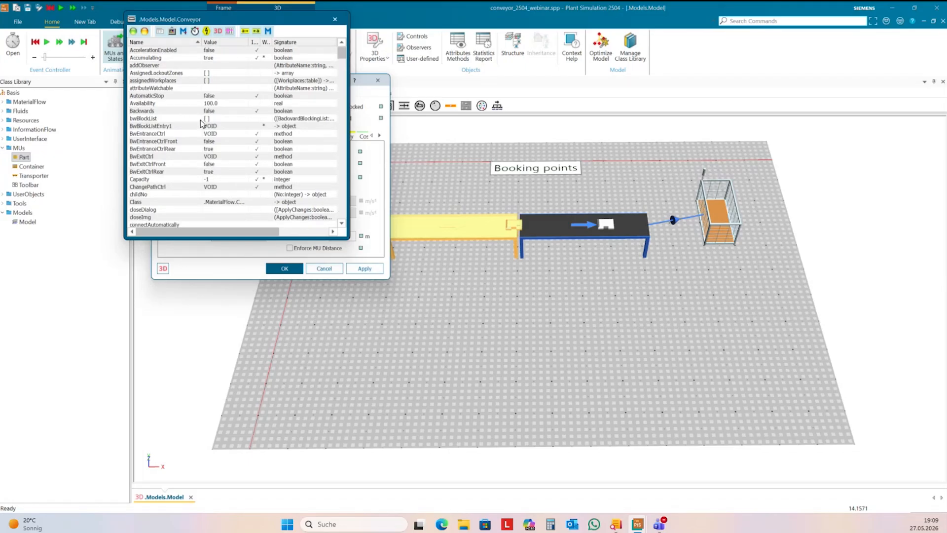
scroll(200, 123, "down", 3)
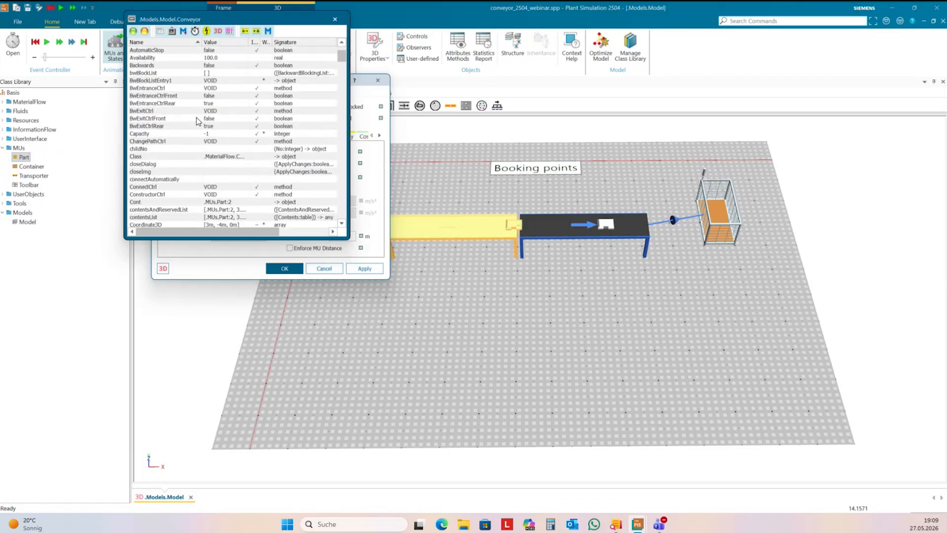
scroll(198, 121, "down", 1)
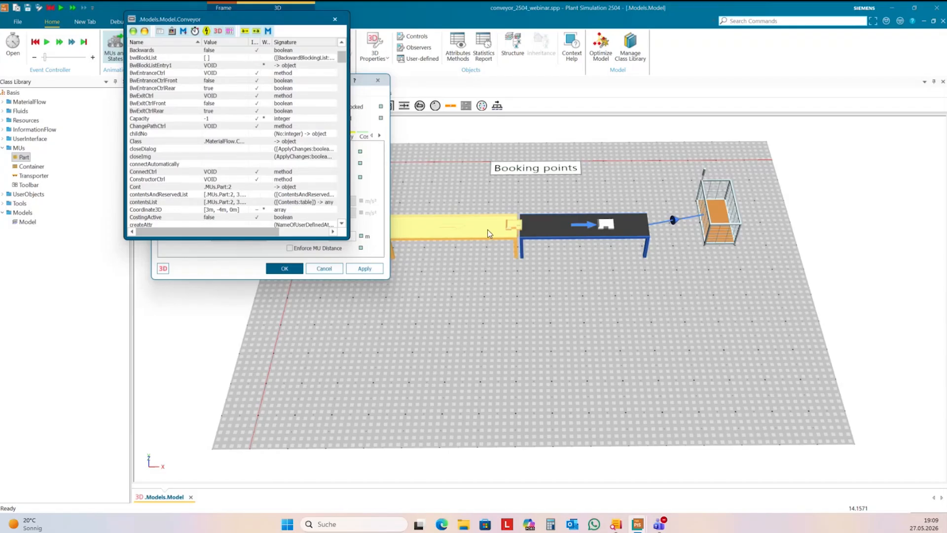
mouse_move(512, 228)
scroll(219, 112, "up", 3)
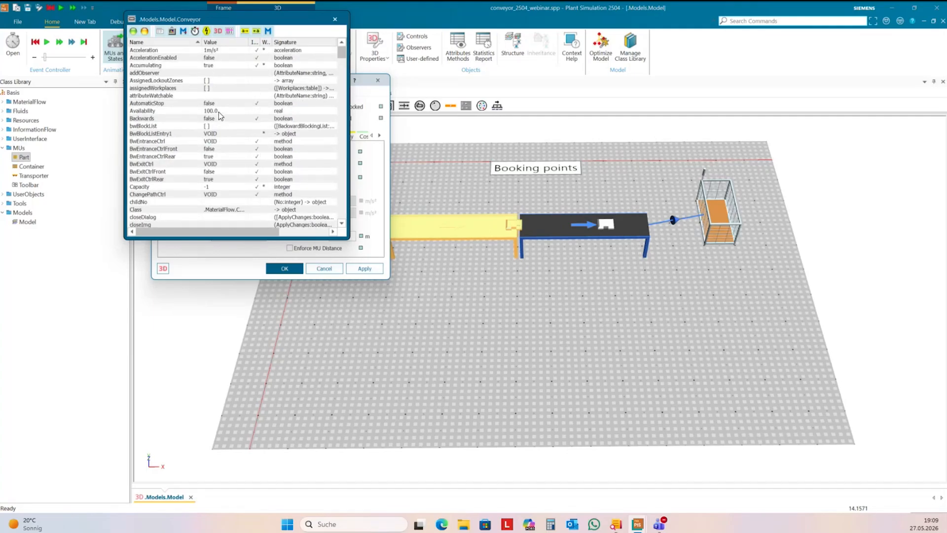
scroll(218, 113, "down", 7)
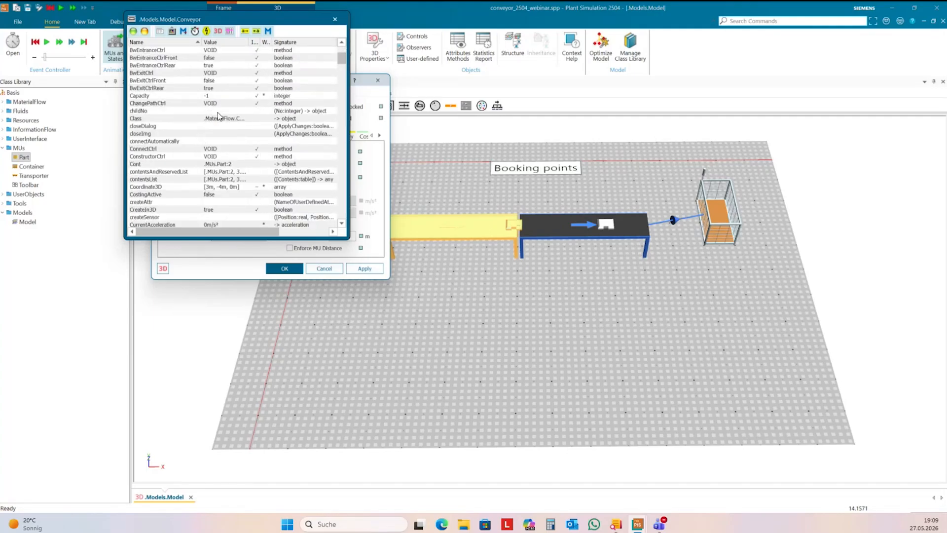
scroll(219, 115, "down", 10)
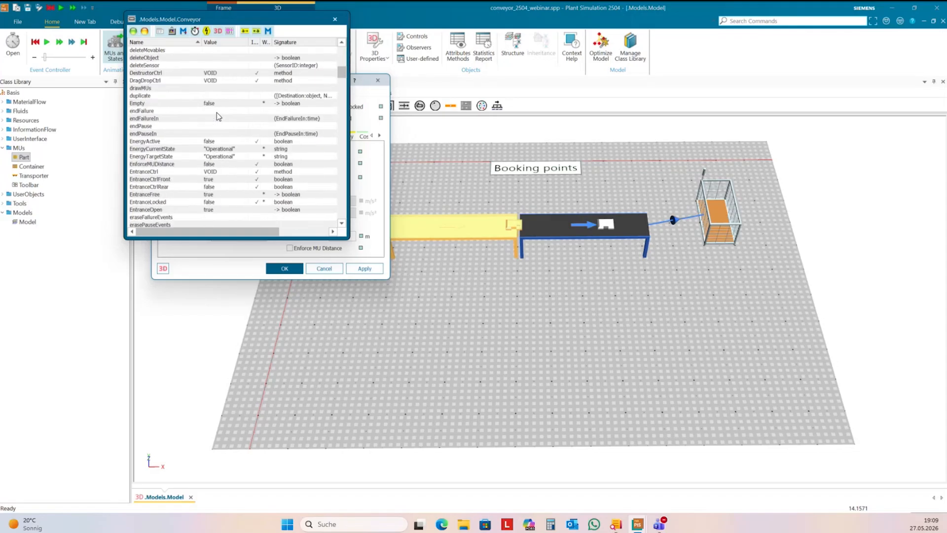
scroll(218, 115, "down", 7)
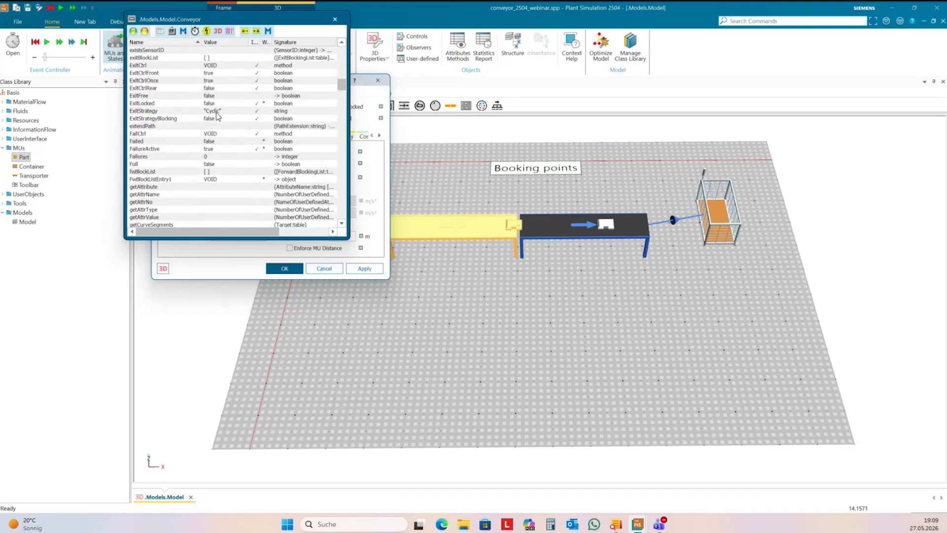
scroll(216, 116, "down", 11)
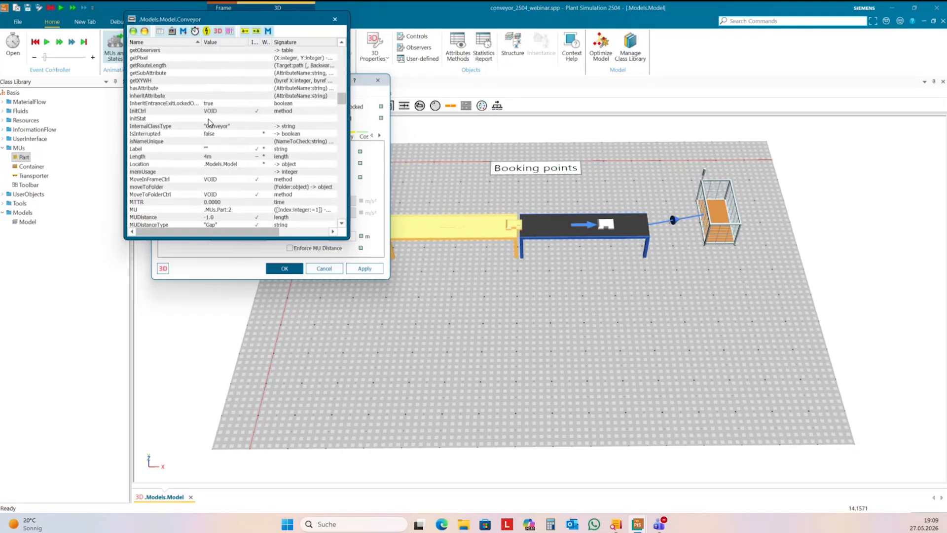
scroll(209, 123, "down", 2)
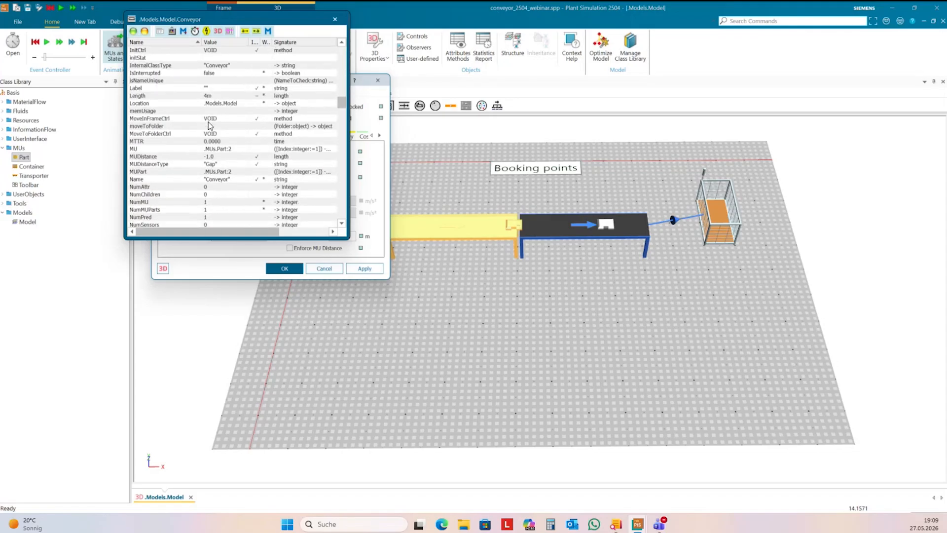
left_click(214, 202)
left_click(558, 233)
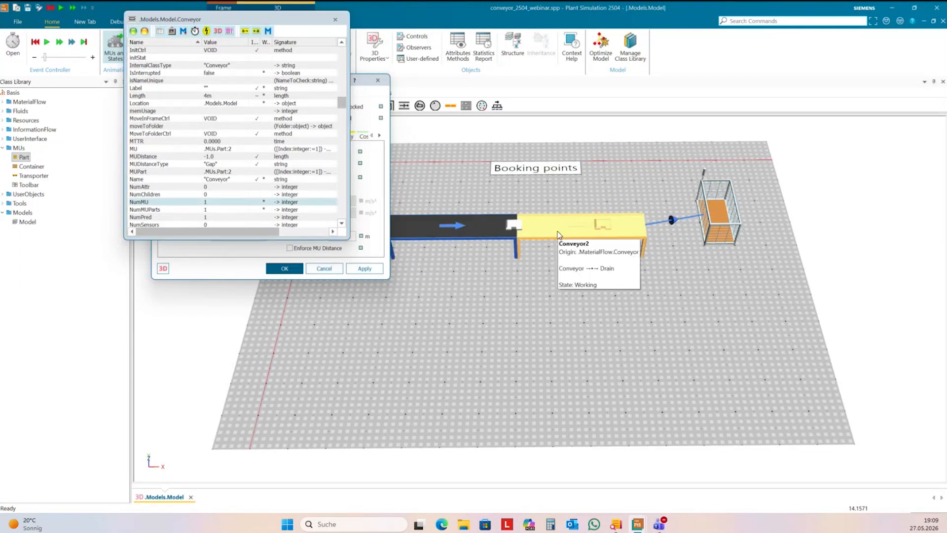
double_click(574, 229)
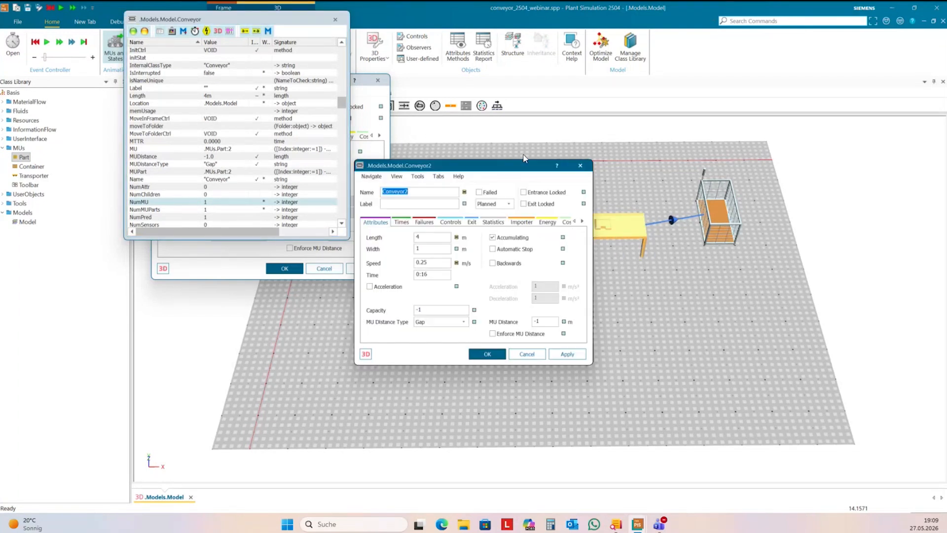
left_click_drag(526, 159, 878, 105)
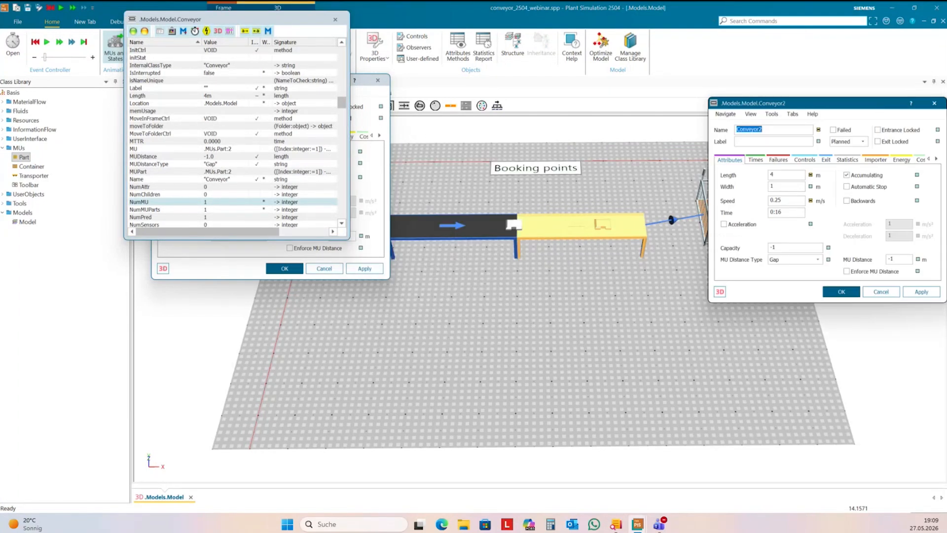
left_click(934, 104)
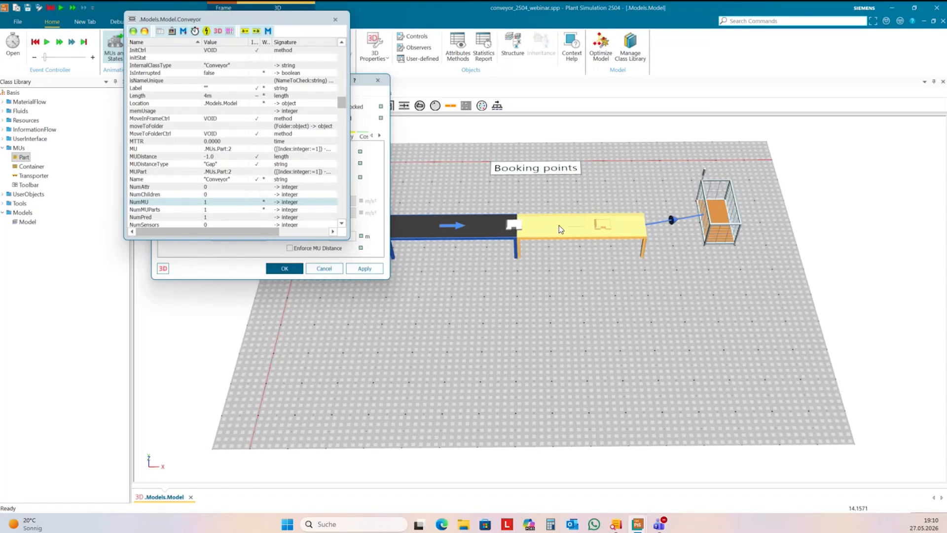
Show the attributes and methods of Conveyor2 and place the list clear of both conveyors.
mouse_move(560, 229)
double_click(578, 224)
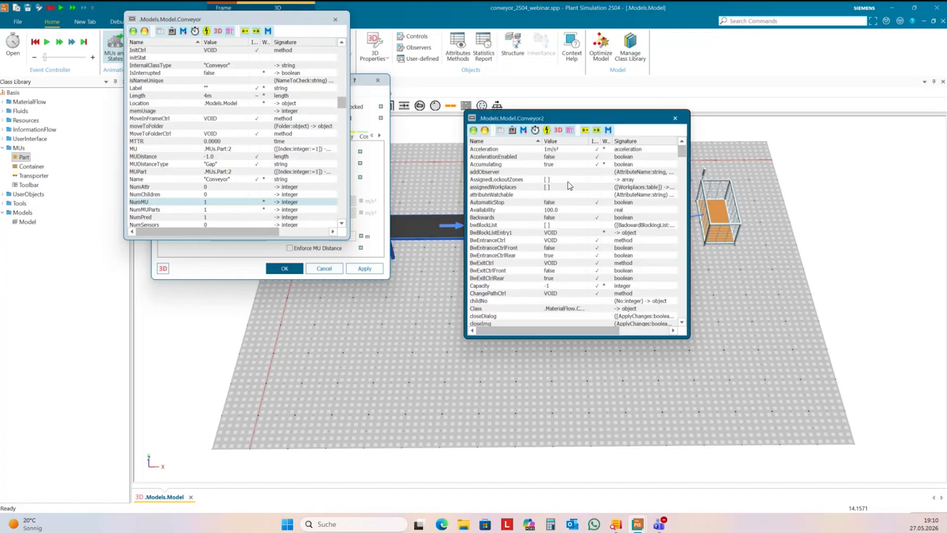
left_click_drag(603, 118, 818, 95)
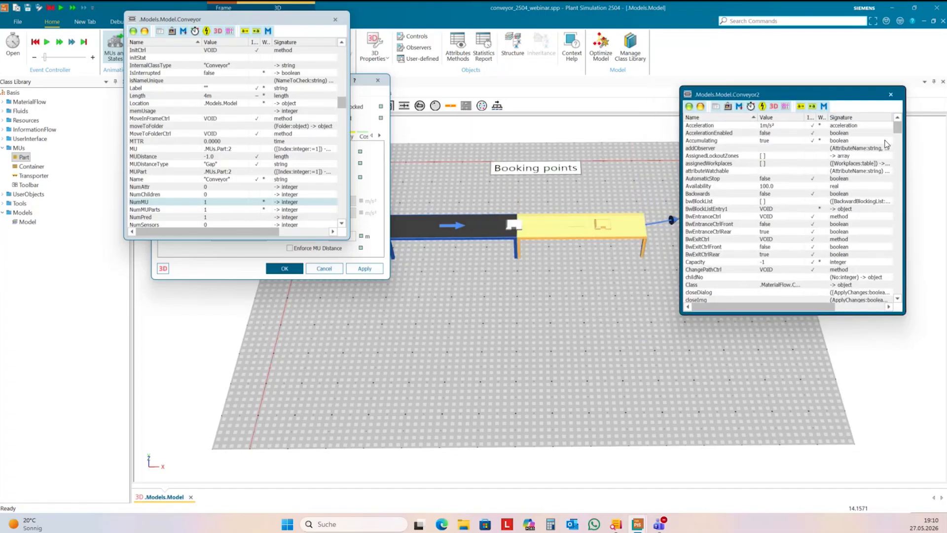
Find NumMU and NumMUParts in Conveyor2's attribute list to compare them with the first conveyor's.
scroll(886, 144, "down", 10)
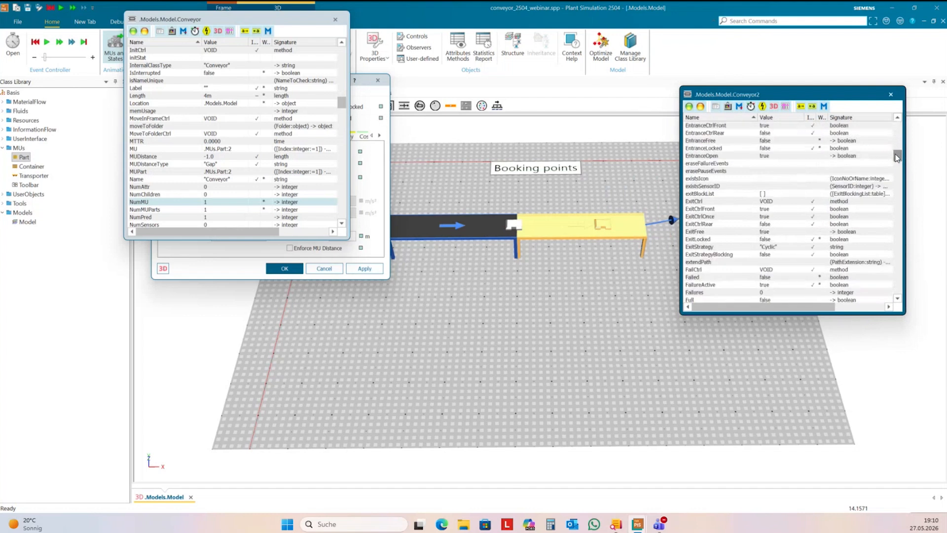
left_click_drag(898, 157, 899, 180)
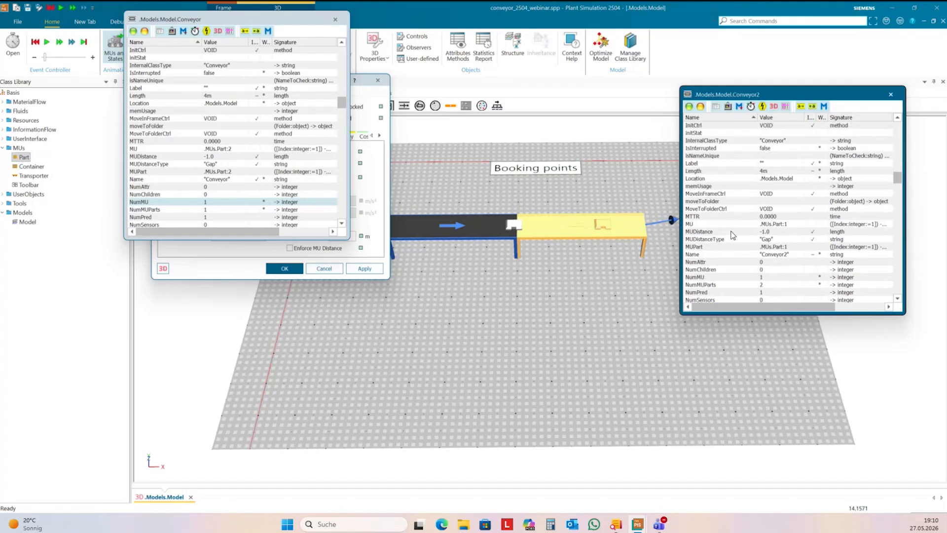
scroll(733, 235, "down", 1)
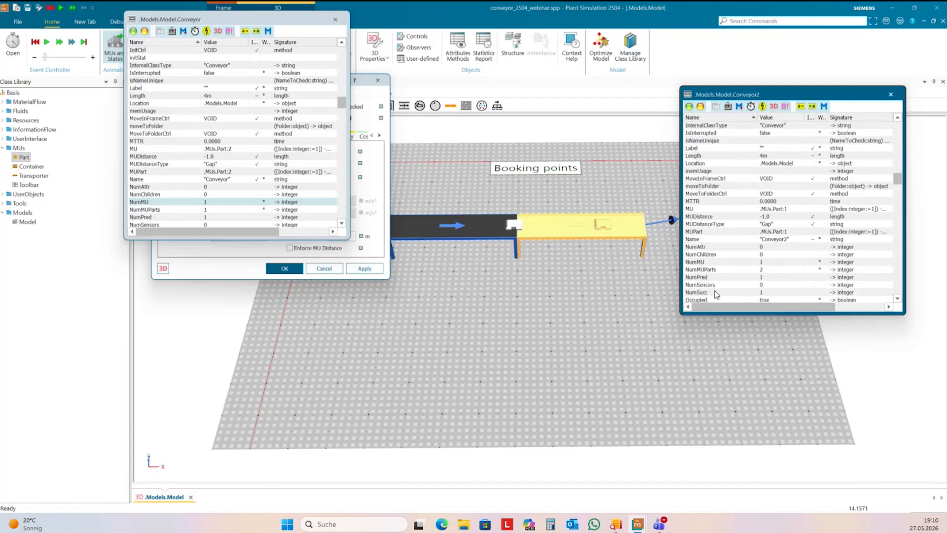
scroll(716, 295, "down", 1)
left_click(769, 255)
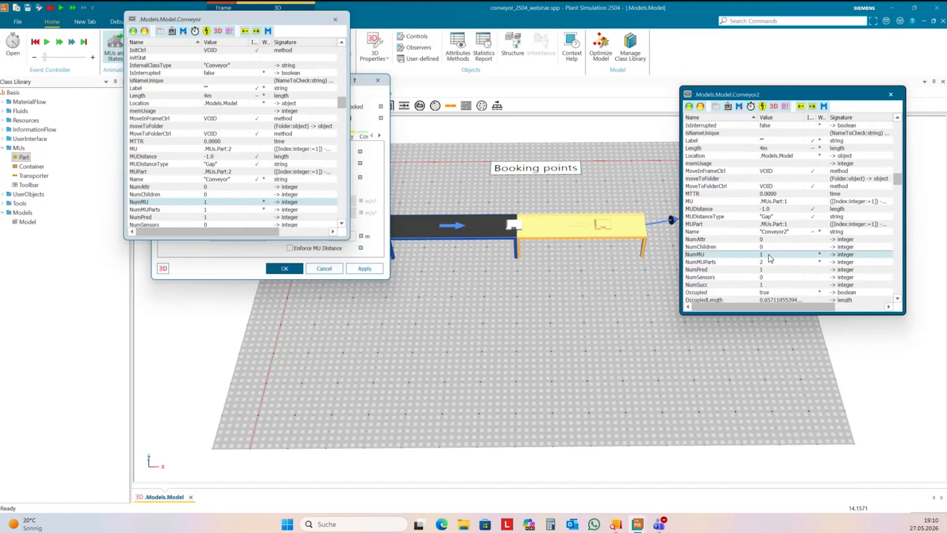
left_click(714, 266)
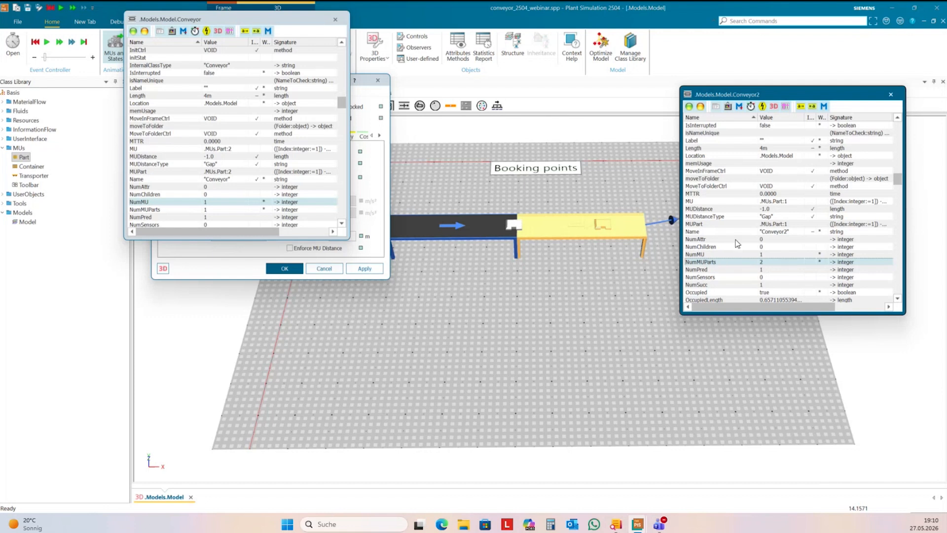
Look through Conveyor2's attribute list for the MUPart entry and select it.
scroll(736, 238, "up", 3)
scroll(736, 239, "up", 10)
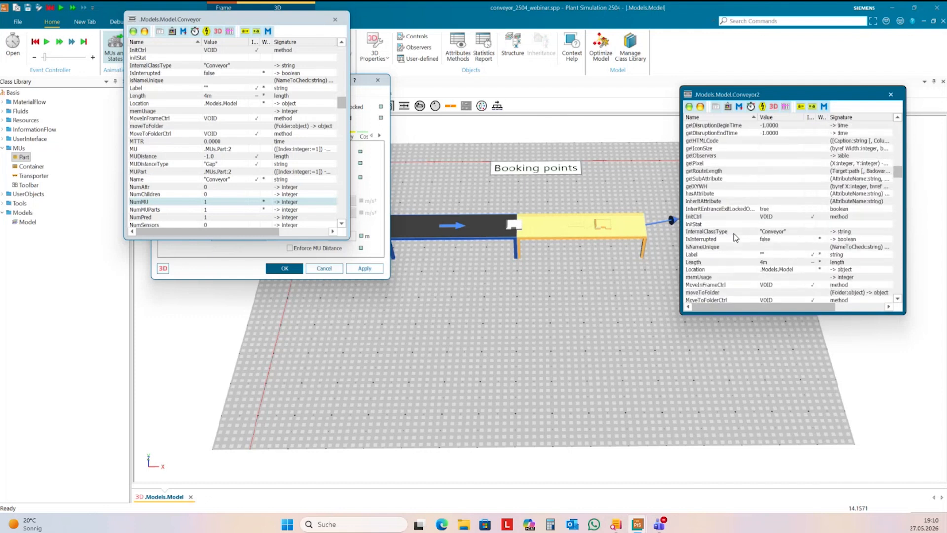
scroll(736, 239, "up", 7)
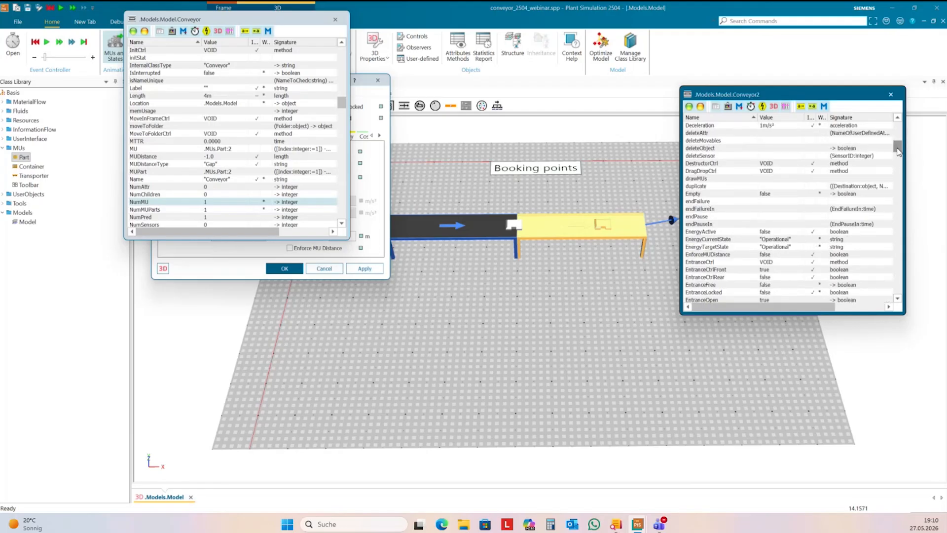
left_click_drag(898, 147, 901, 180)
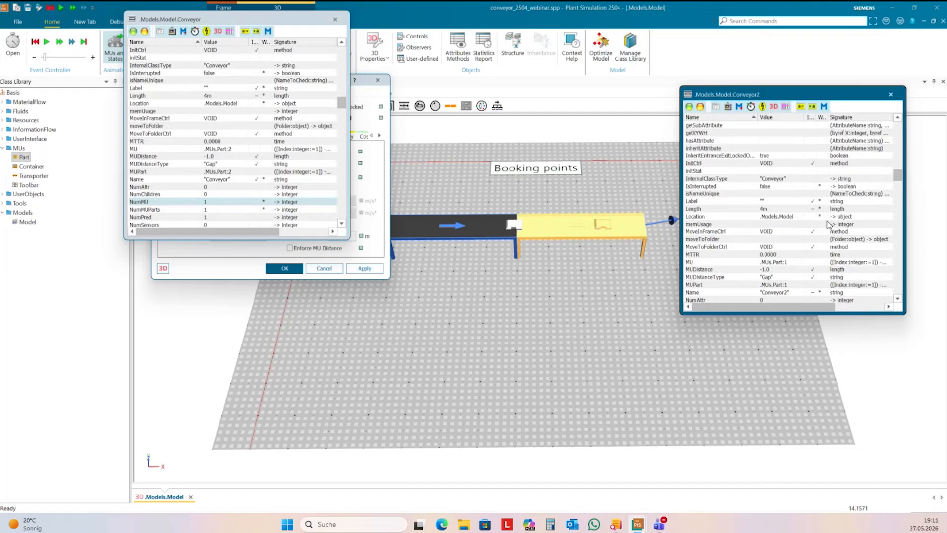
left_click(702, 286)
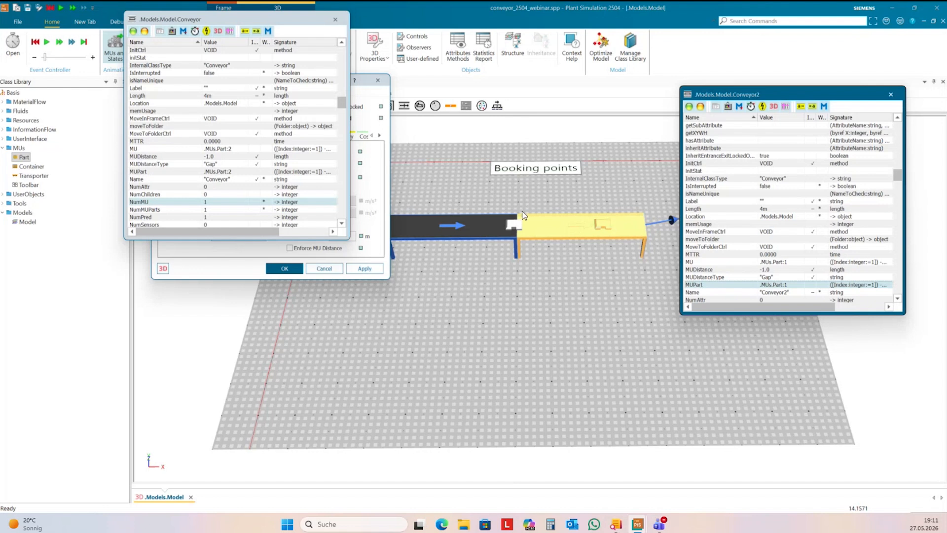
Close the first conveyor's attribute list and settings dialog, and Conveyor2's attribute list.
left_click(335, 23)
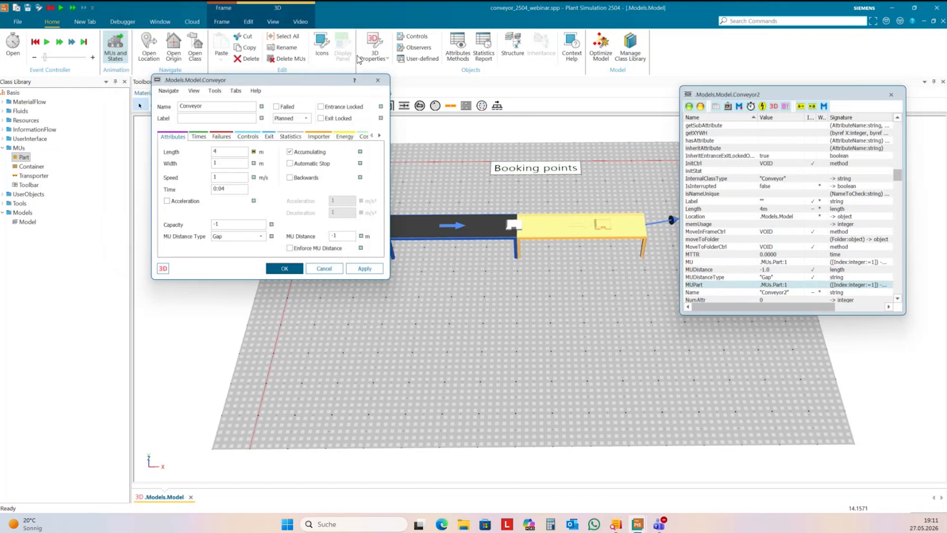
left_click(378, 80)
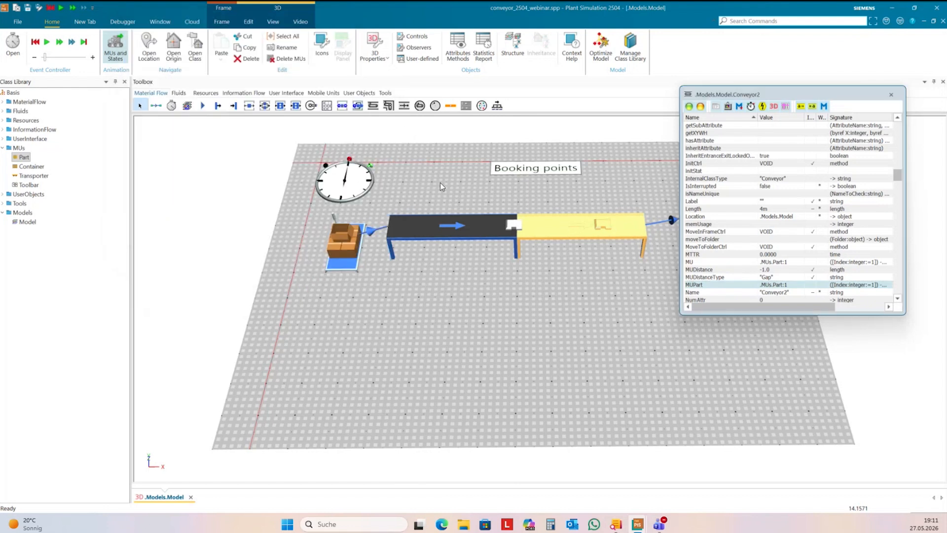
left_click(441, 184)
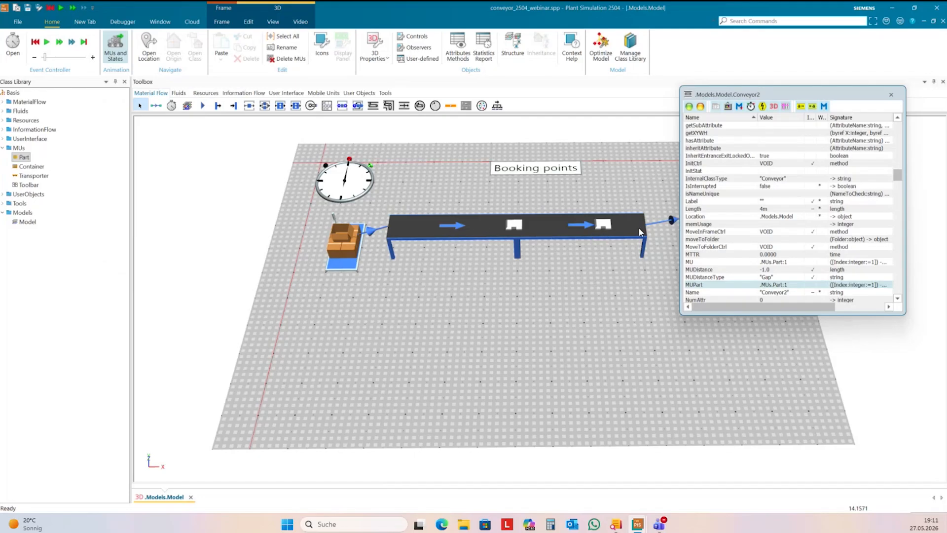
left_click(567, 230)
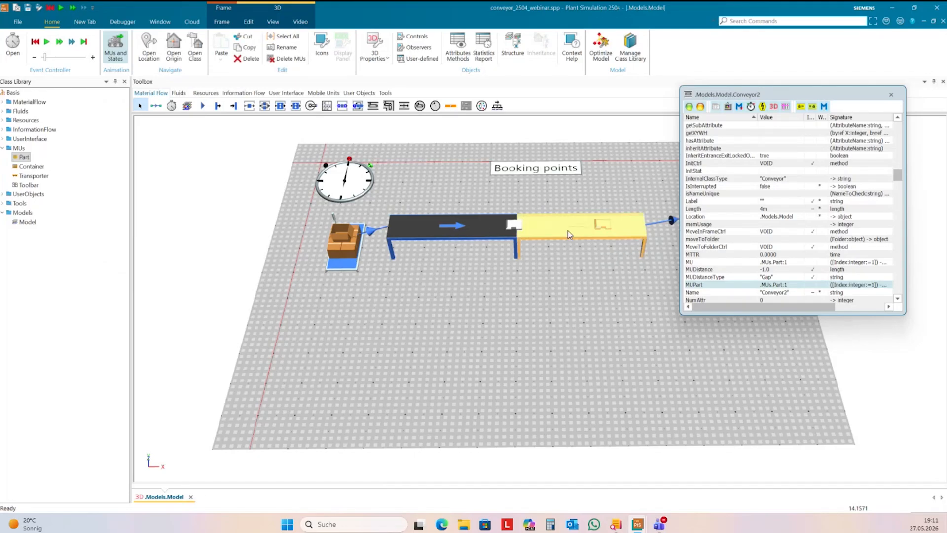
left_click(461, 239)
left_click(541, 236)
left_click(469, 250)
left_click(515, 228)
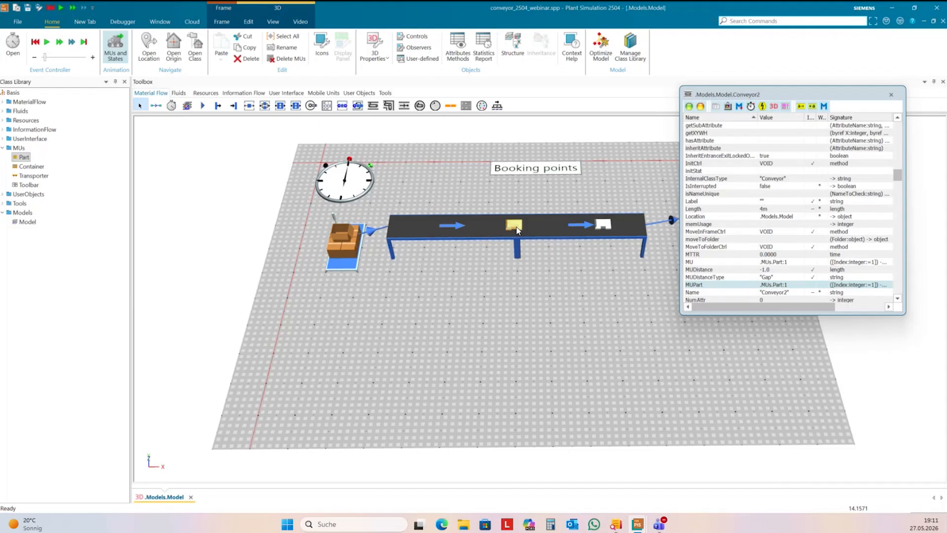
left_click(891, 94)
left_click(647, 270)
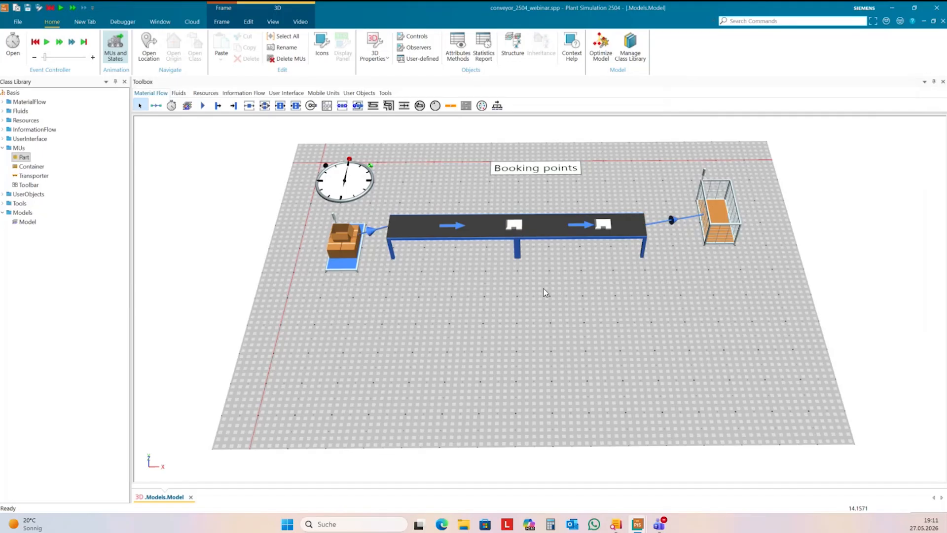
left_click_drag(506, 307, 537, 277)
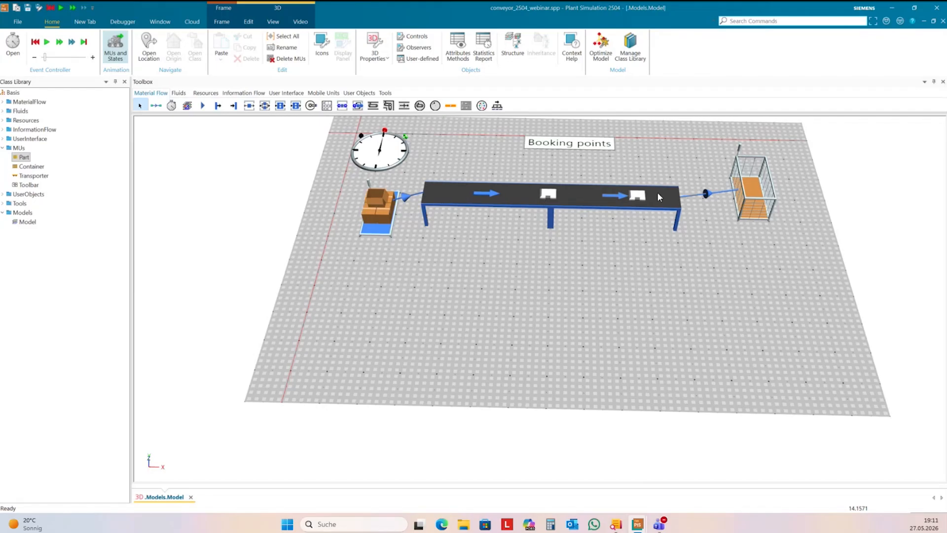
left_click_drag(543, 267, 542, 270)
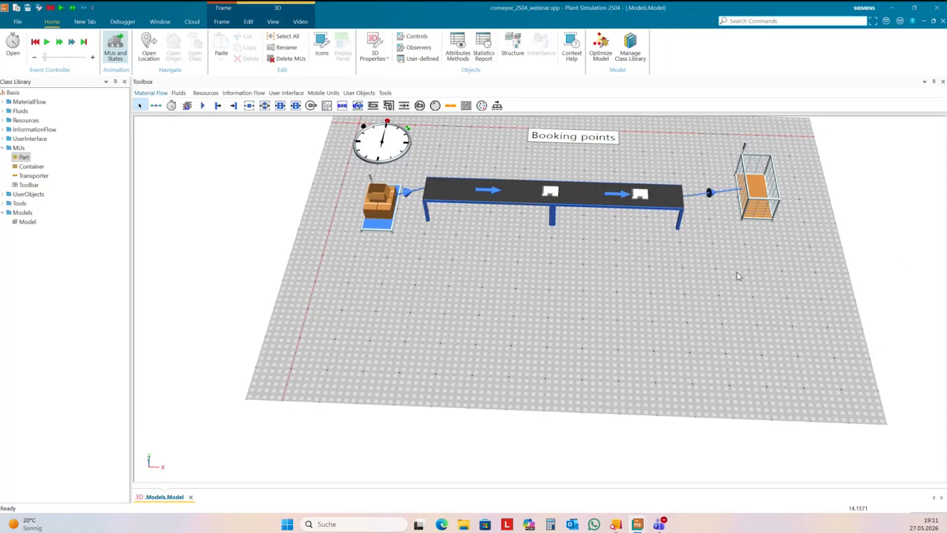
left_click_drag(718, 288, 742, 300)
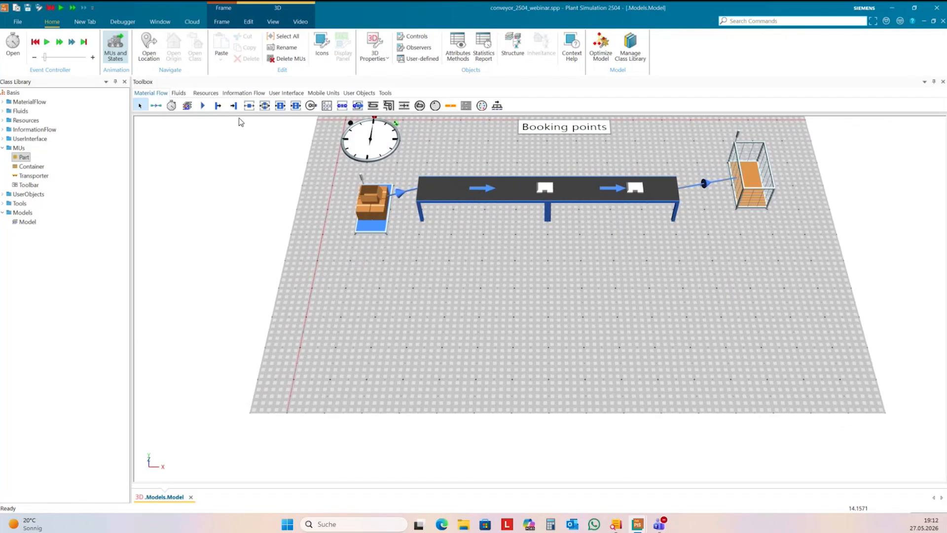
left_click(482, 193)
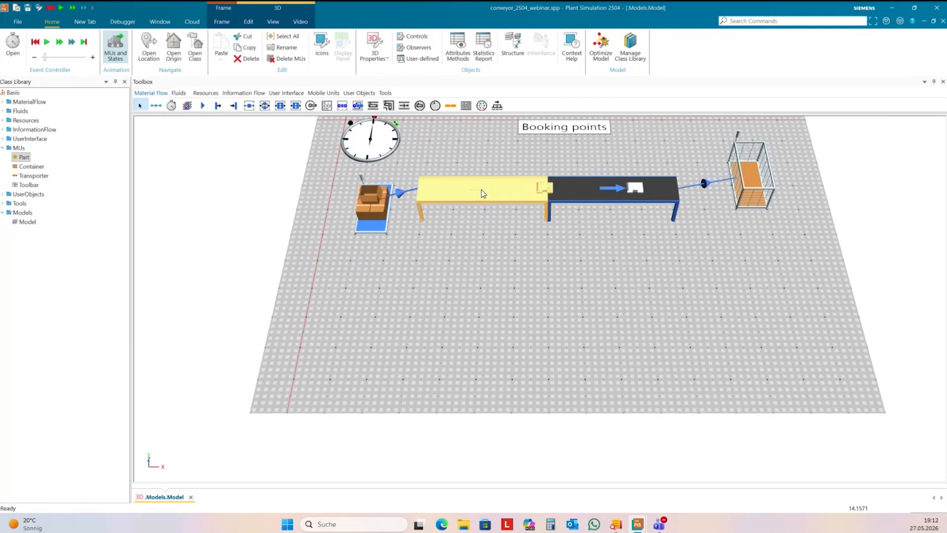
left_click(436, 226)
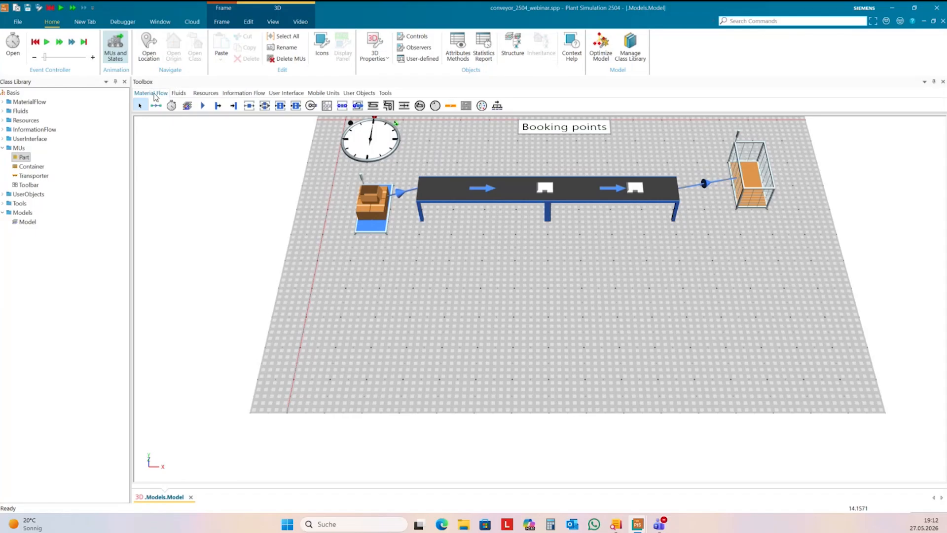
Draw a straight conveyor 8 m long below the existing conveyor line.
left_click(373, 105)
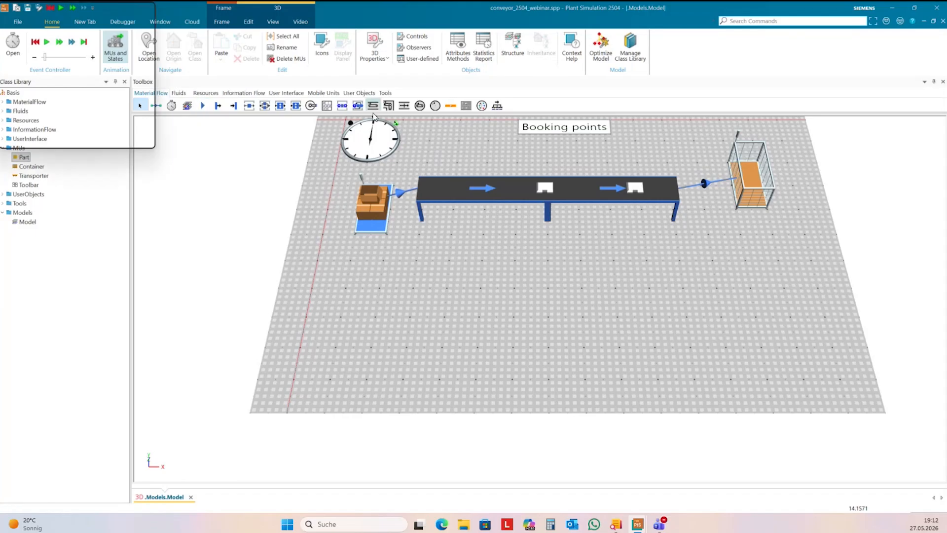
left_click(419, 264)
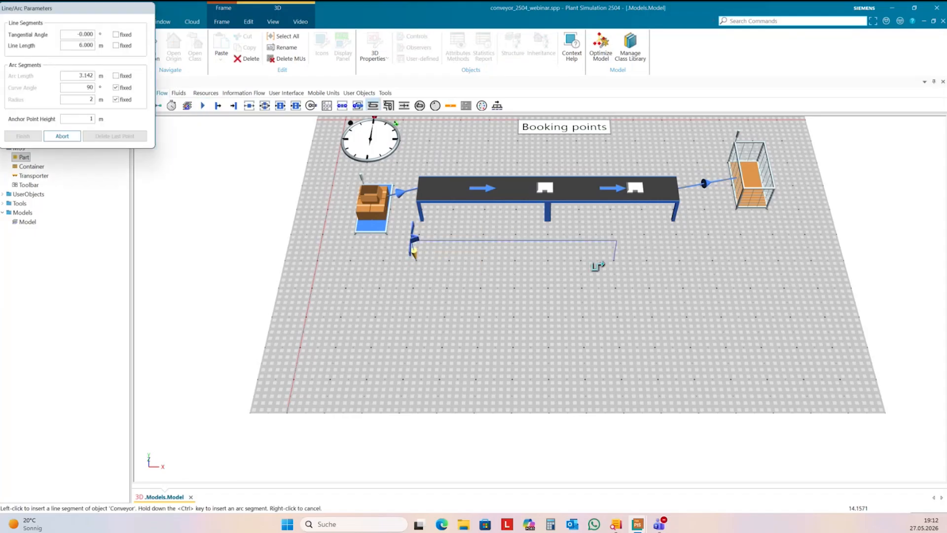
double_click(670, 262)
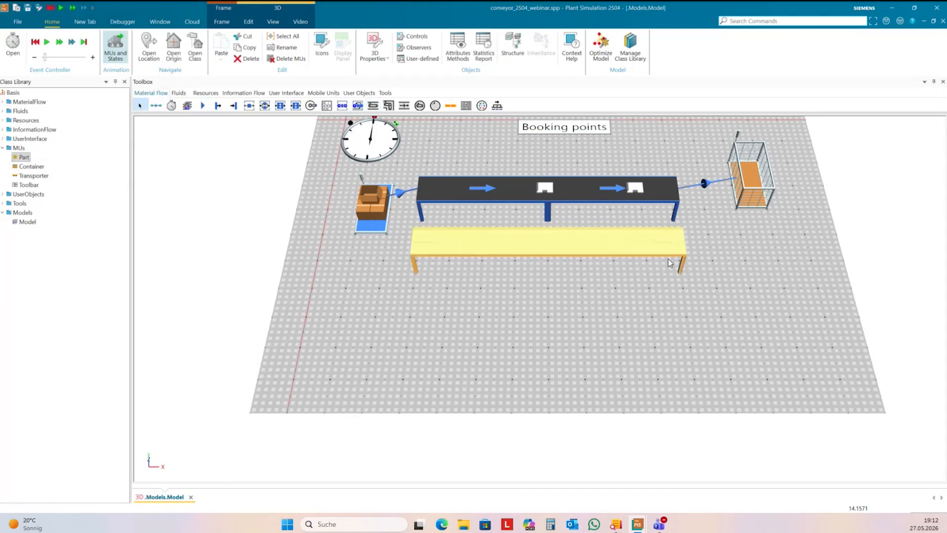
Place a source before the new conveyor's start and a drain beyond its end.
left_click(215, 109)
left_click(354, 261)
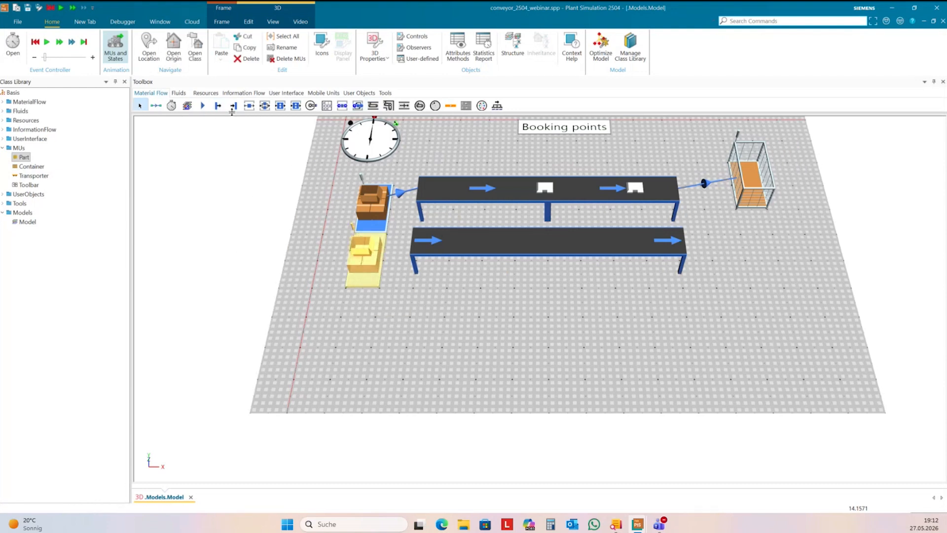
left_click(233, 105)
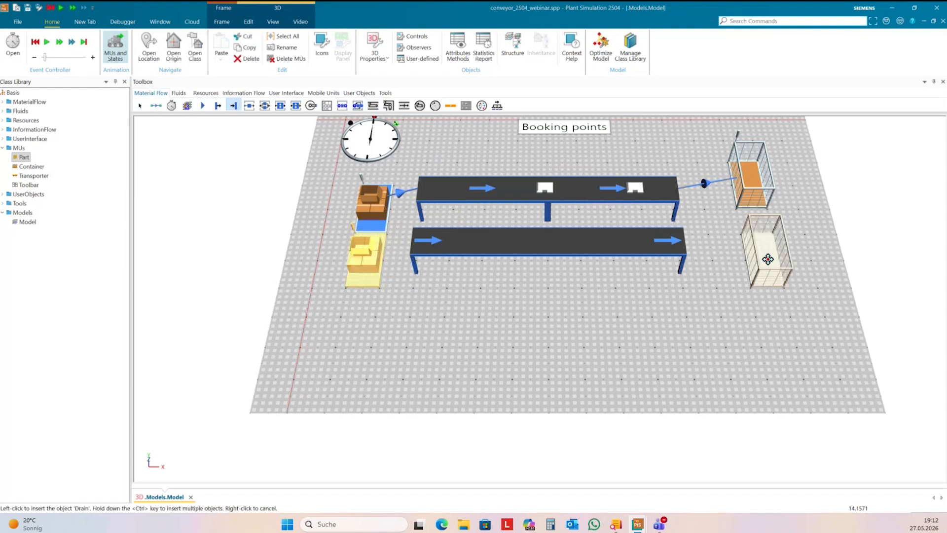
left_click(768, 264)
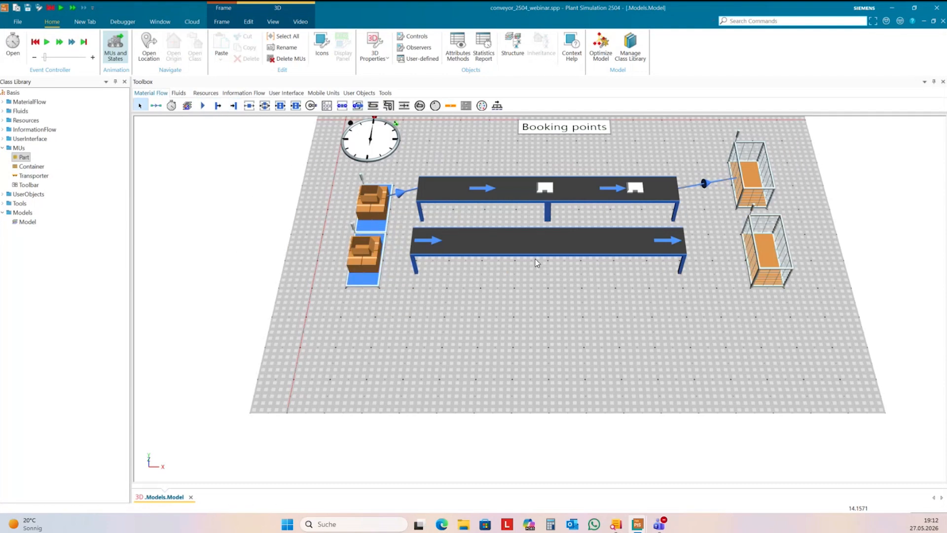
Connect the new source to the new conveyor and the conveyor to the new drain.
left_click(156, 105)
left_click(361, 251)
left_click(444, 241)
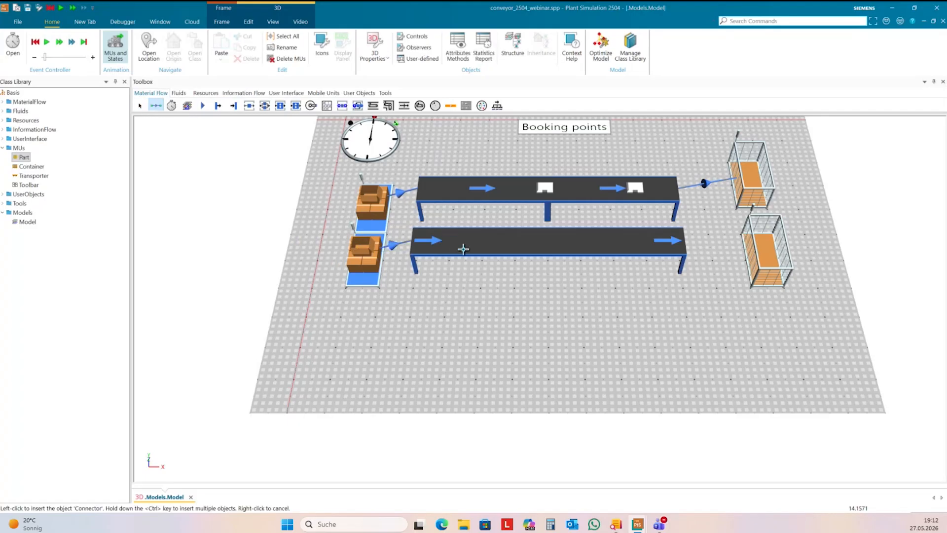
left_click(536, 247)
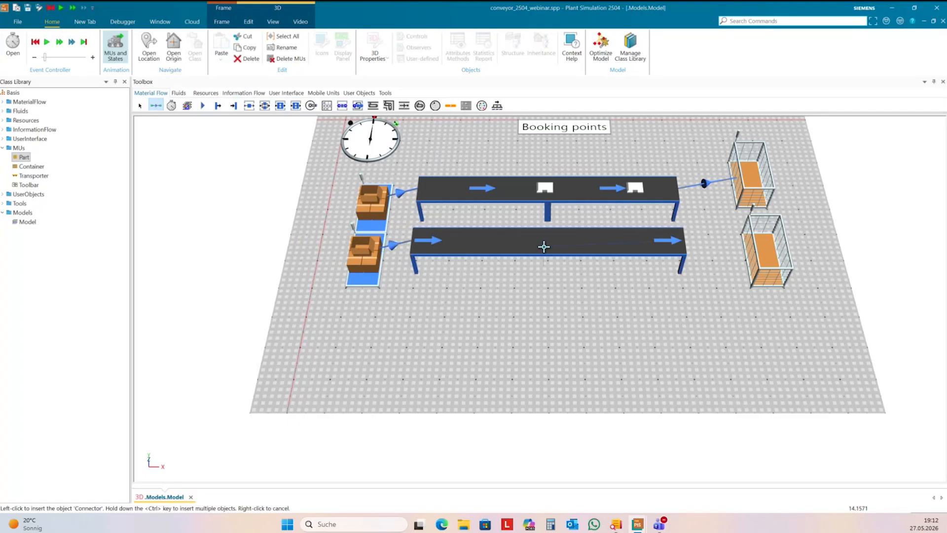
left_click(753, 254)
right_click(749, 274)
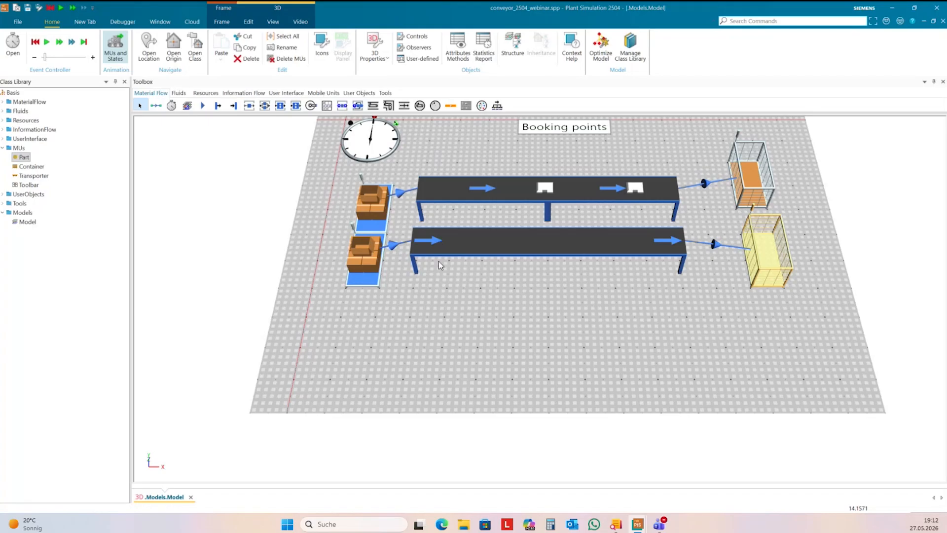
Move the new source and the new conveyor slightly farther away from the existing line.
left_click(369, 269)
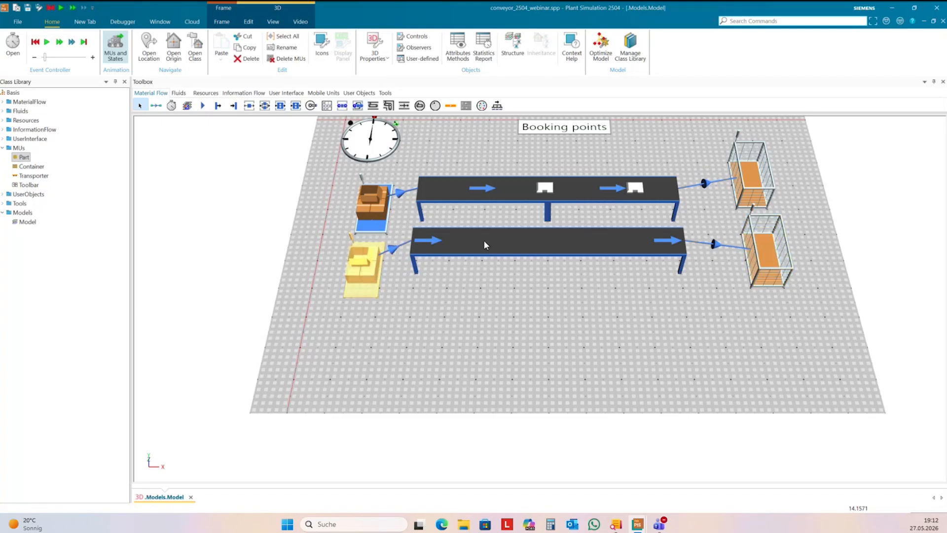
left_click_drag(486, 245, 487, 257)
left_click(540, 311)
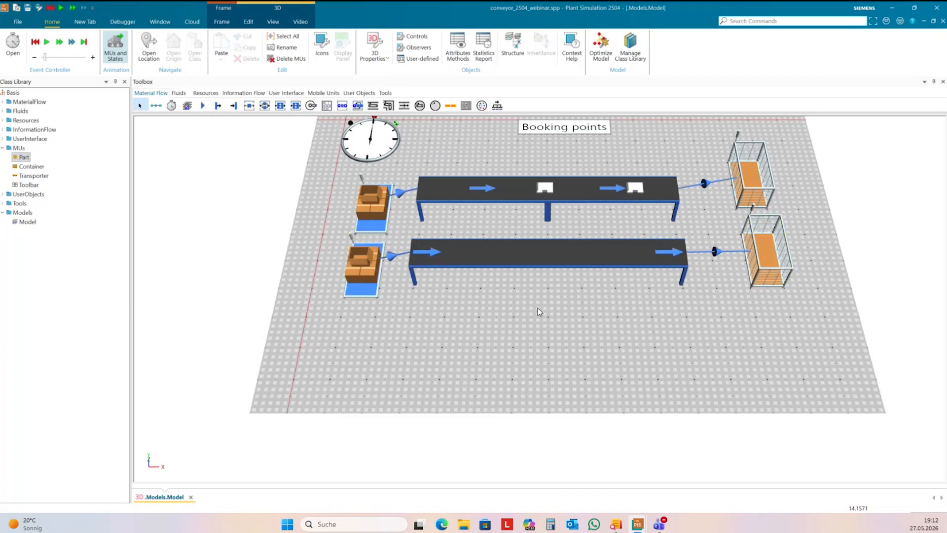
left_click_drag(536, 314, 496, 295)
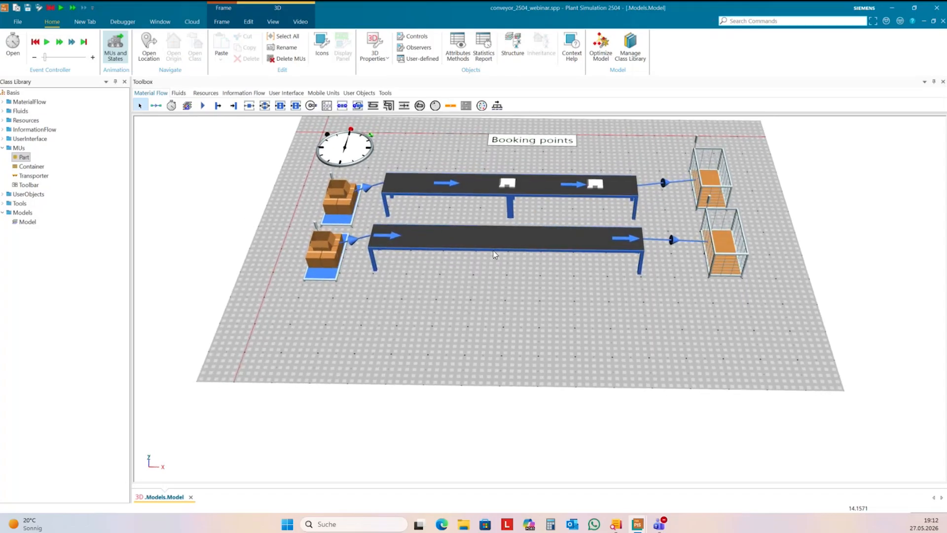
left_click(477, 239)
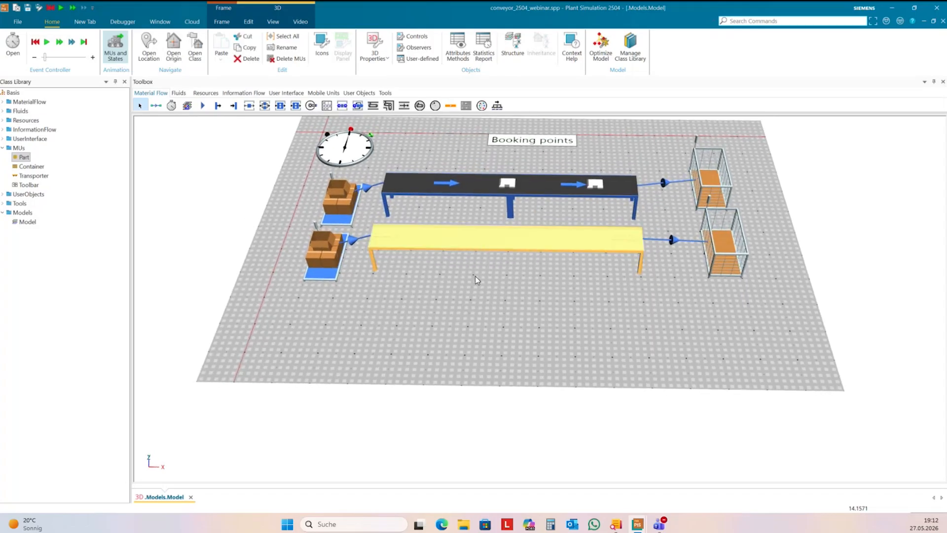
left_click(476, 275)
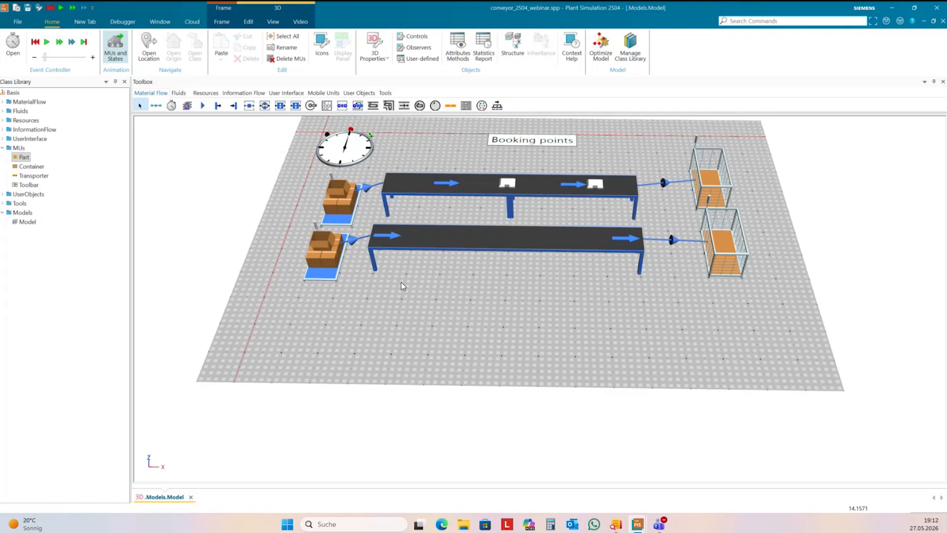
Draw an L-shaped track below the conveyors, with a first segment about 8 m long and a short second segment.
left_click(451, 106)
left_click(371, 302)
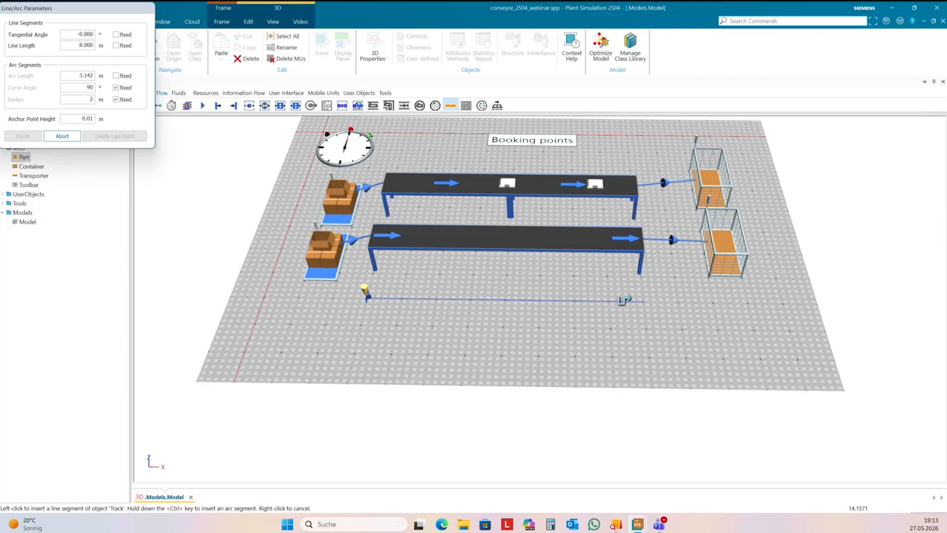
left_click(640, 302)
left_click(624, 319)
right_click(628, 317)
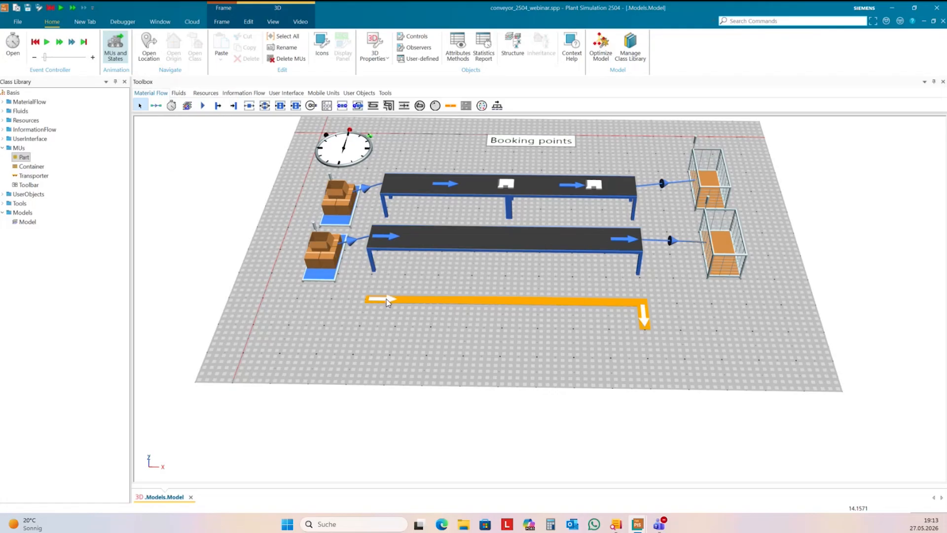
Delete the L-shaped track and confirm its removal.
left_click(543, 304)
key("Delete")
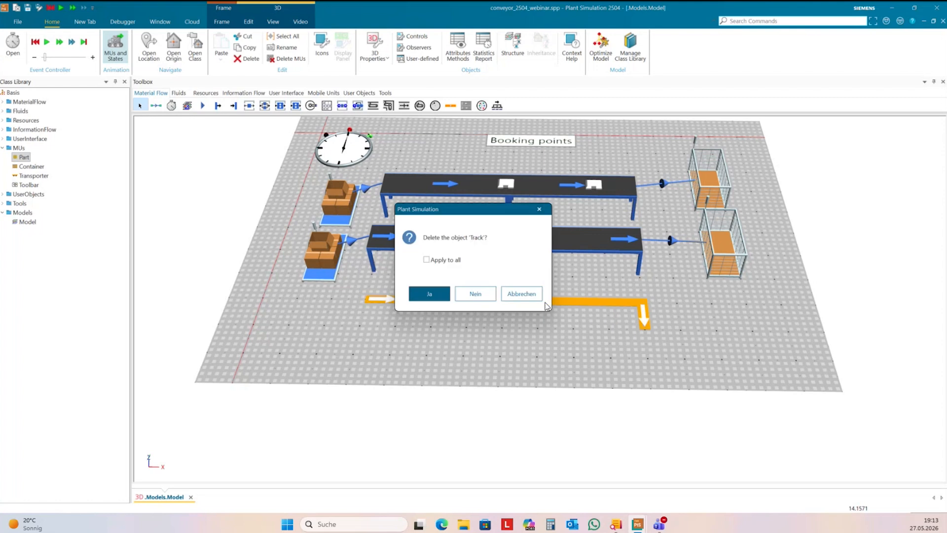
key("Return")
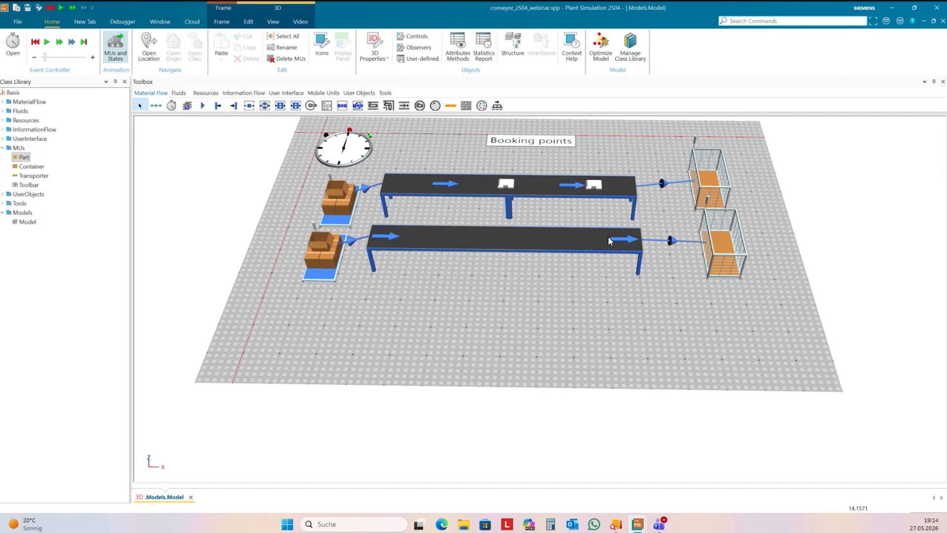
Examine the new conveyor's attributes, including its Accumulating option, with the dialog moved clear of the conveyors.
double_click(592, 242)
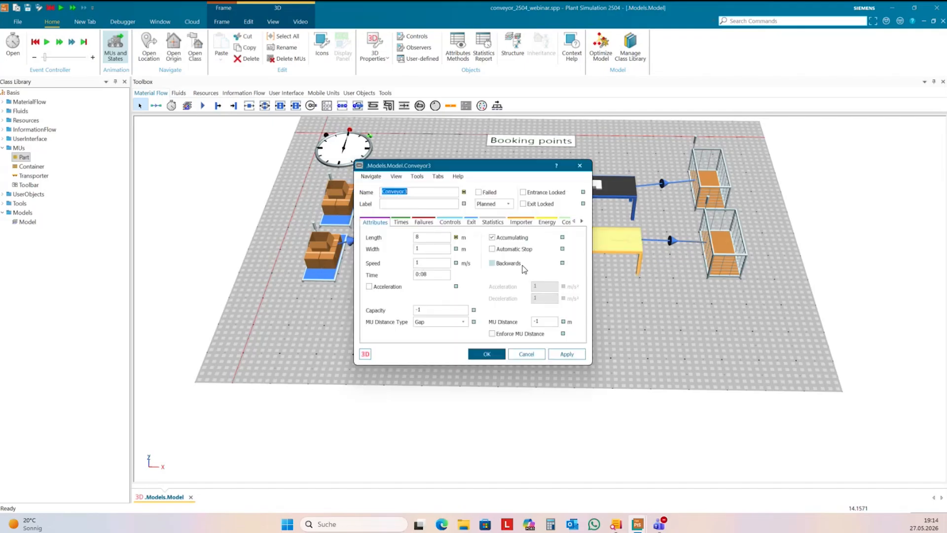
left_click_drag(522, 169, 864, 150)
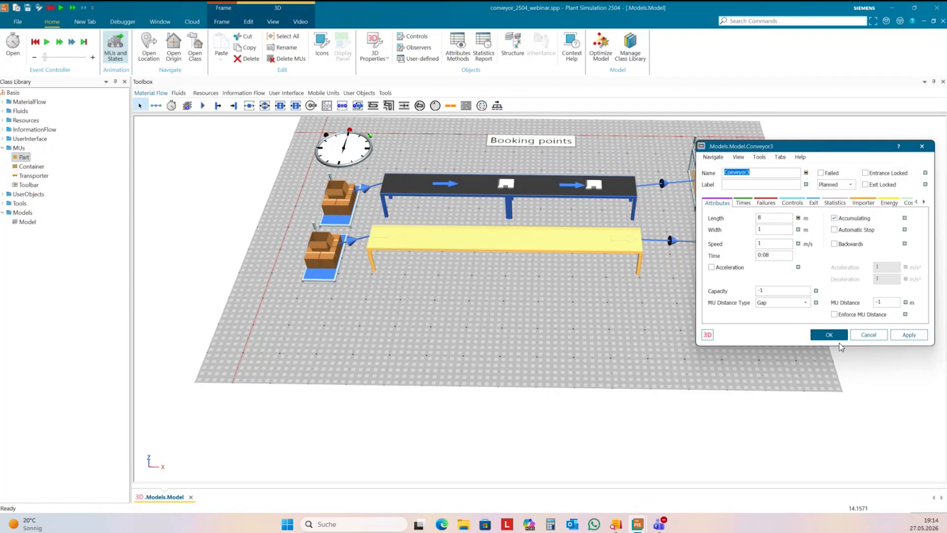
left_click(840, 338)
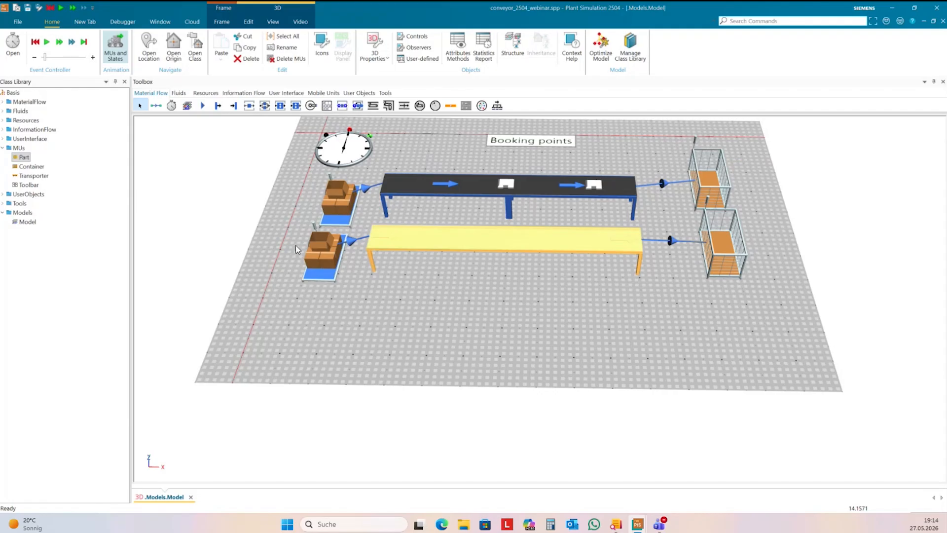
Set the new source's creation interval to a constant 10 seconds.
double_click(322, 250)
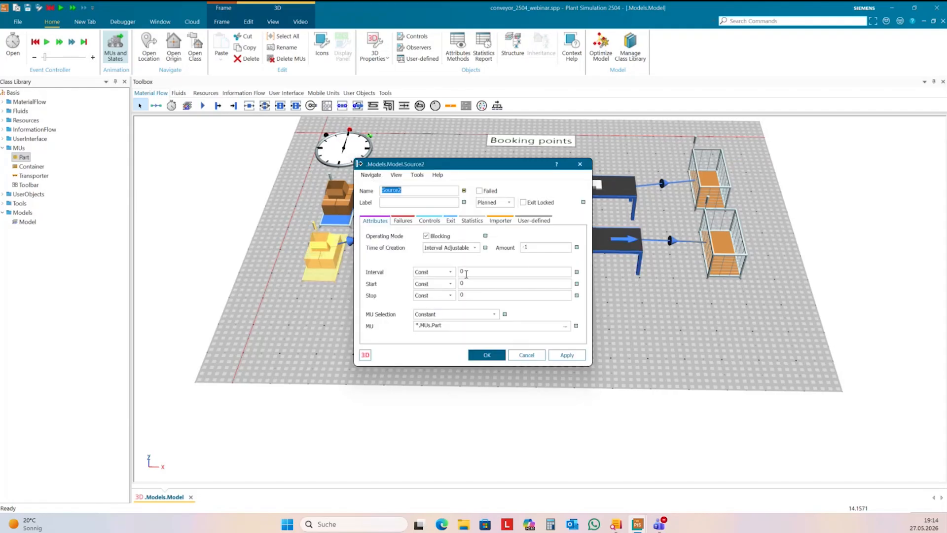
left_click(465, 273)
type("10")
left_click(484, 357)
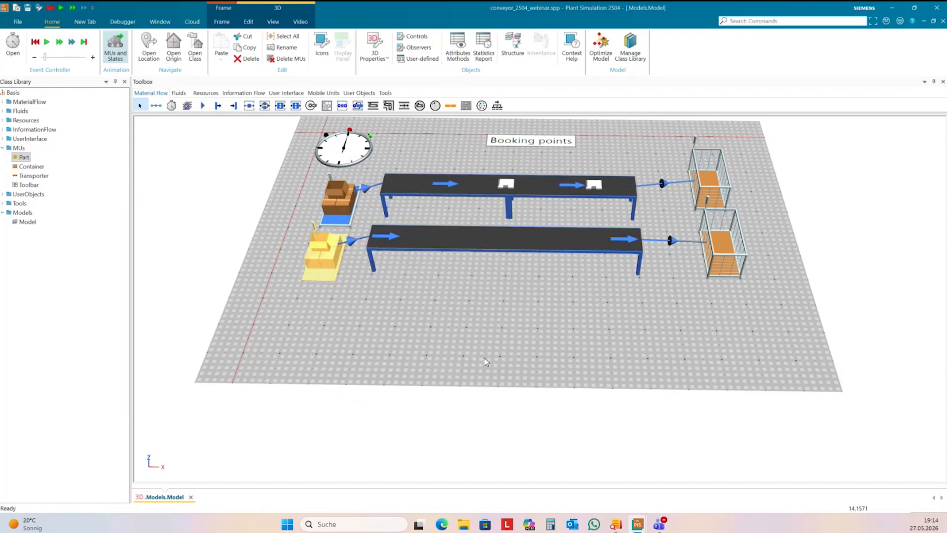
Reset and start the simulation, and raise its animation speed slightly.
left_click(35, 42)
left_click(46, 42)
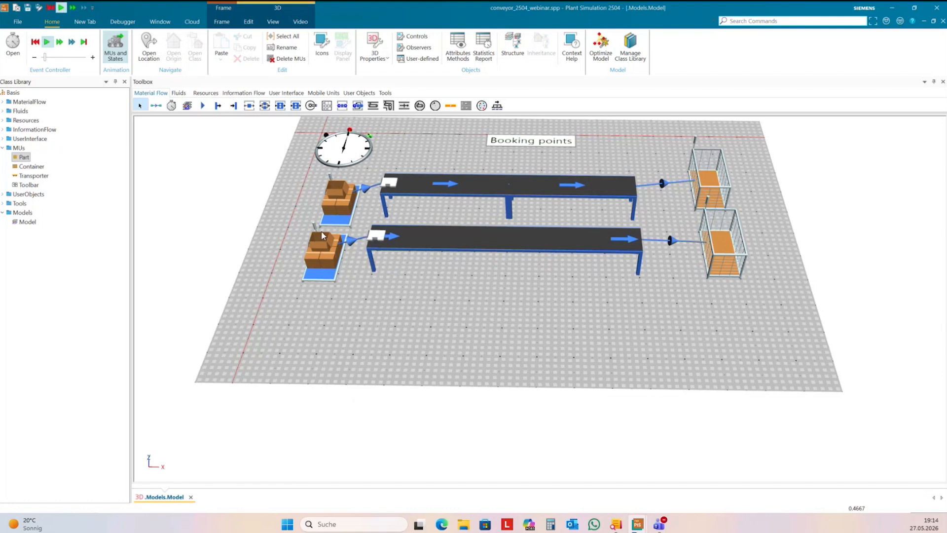
left_click_drag(45, 57, 52, 57)
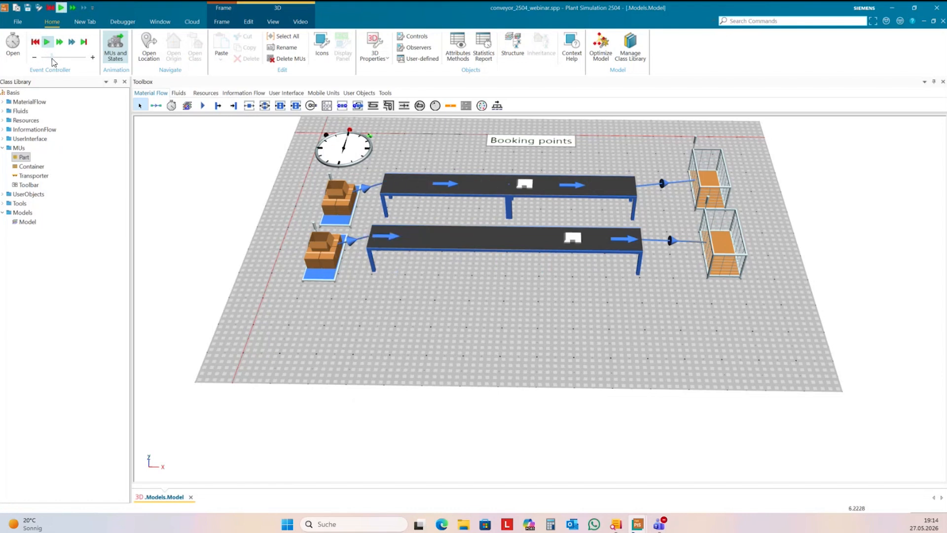
Lock the entrance of the new line's drain, let parts queue on the conveyor, and pause the simulation.
double_click(714, 273)
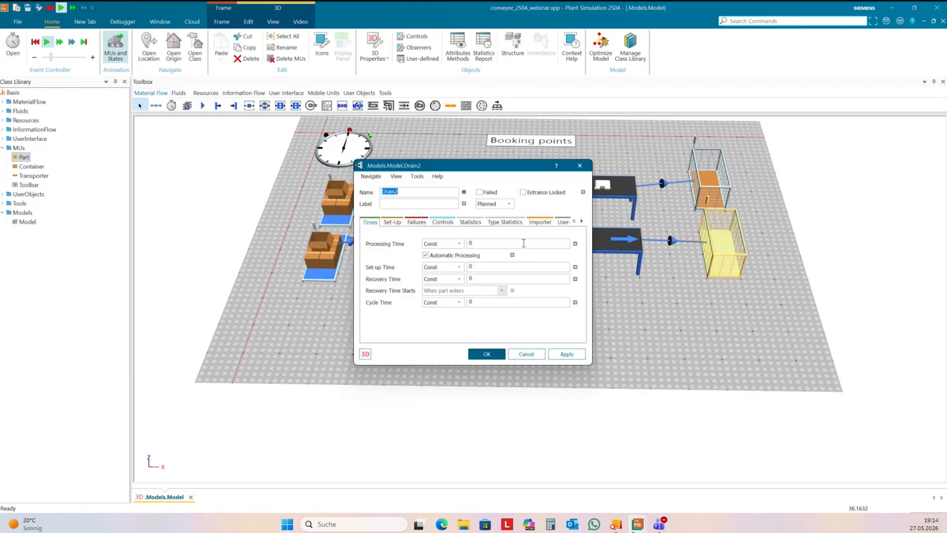
left_click(503, 353)
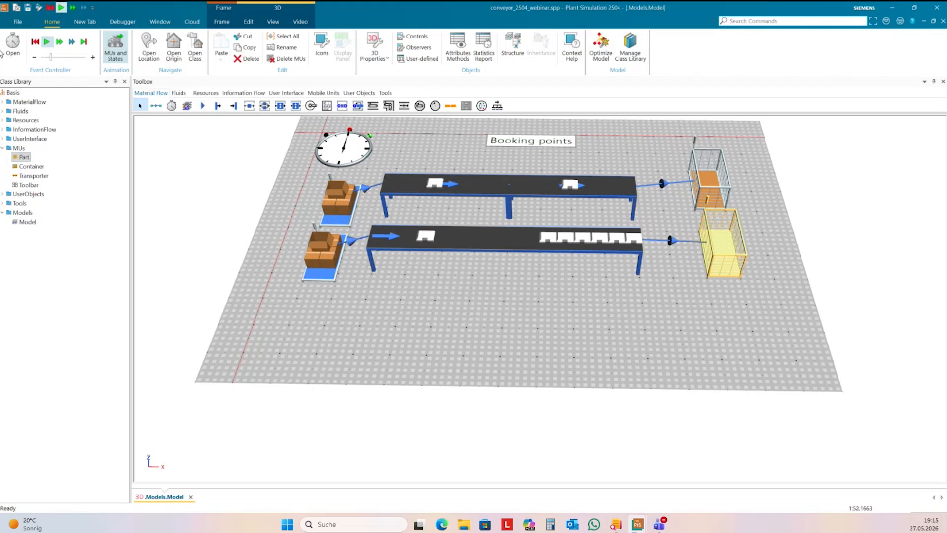
left_click(47, 42)
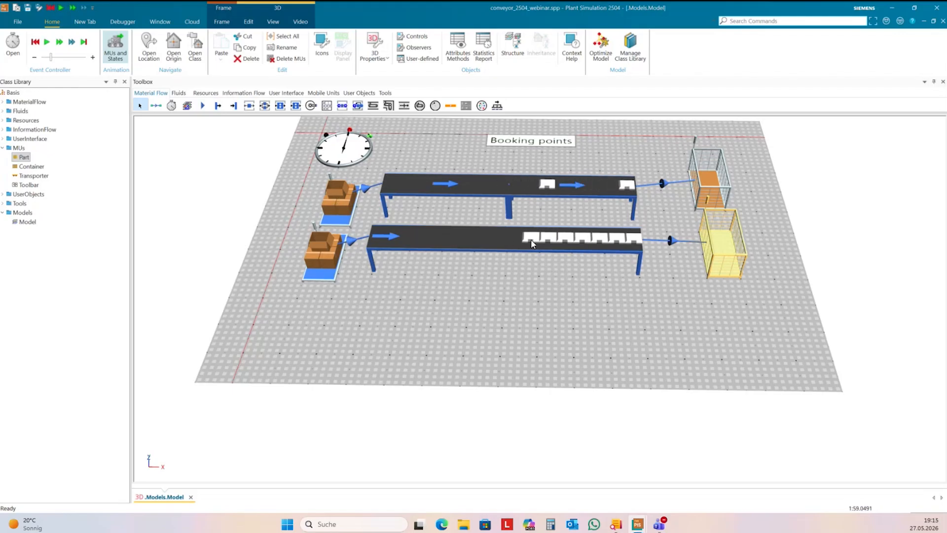
mouse_move(571, 251)
Unlock the entrance of the new line's drain and run the simulation until the queued parts have left.
double_click(710, 248)
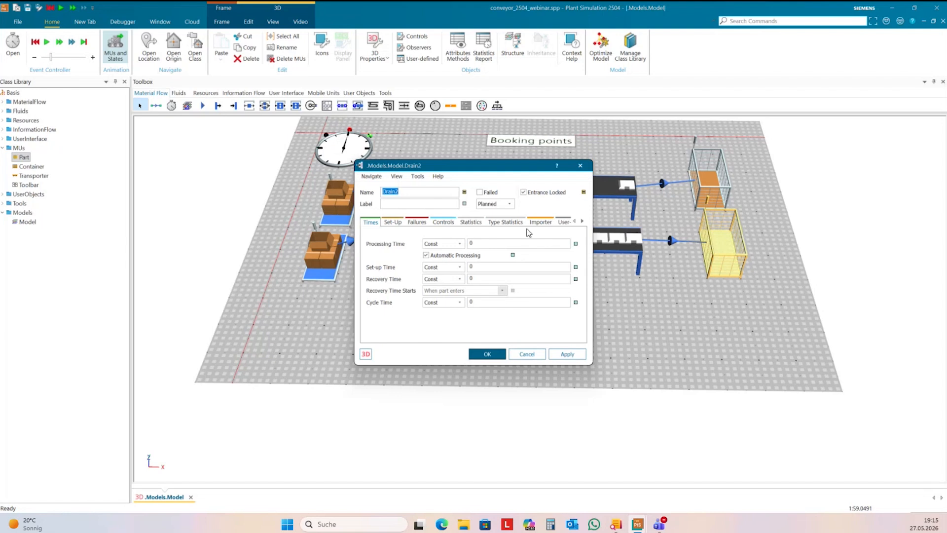
left_click(532, 195)
left_click(483, 354)
left_click(502, 357)
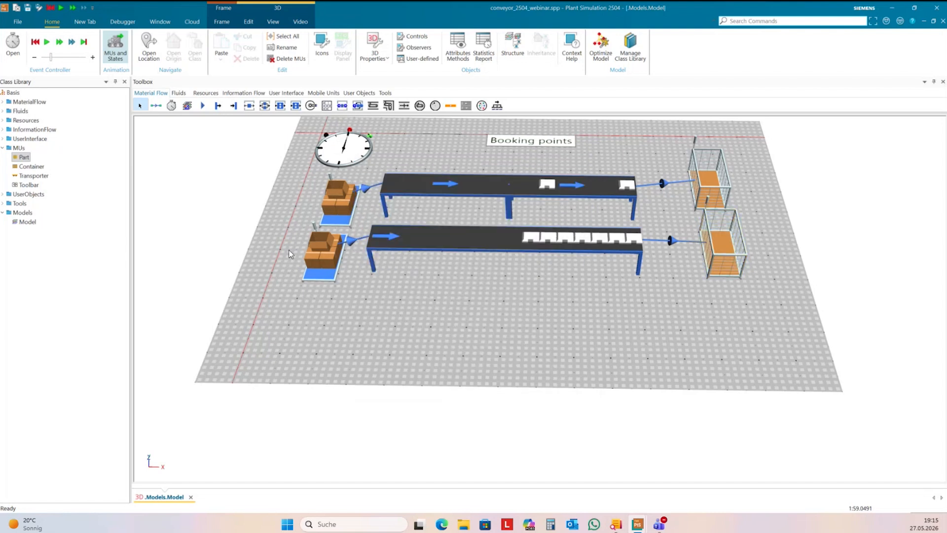
left_click(47, 42)
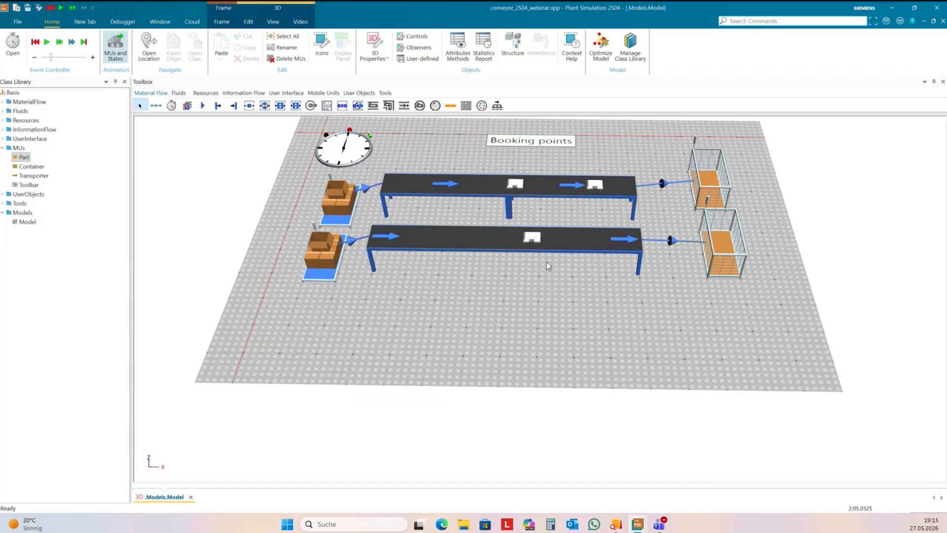
Turn off the Accumulating option for the new conveyor.
double_click(627, 249)
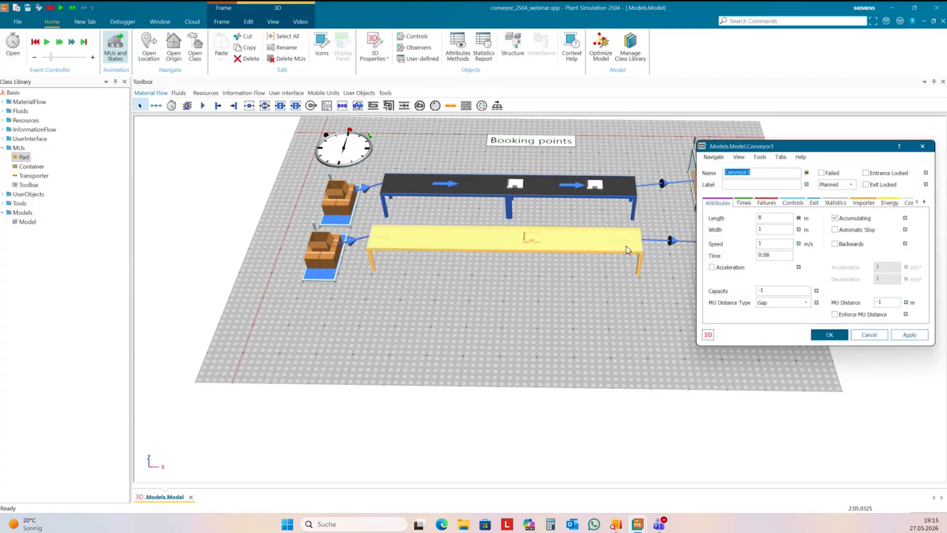
left_click(834, 218)
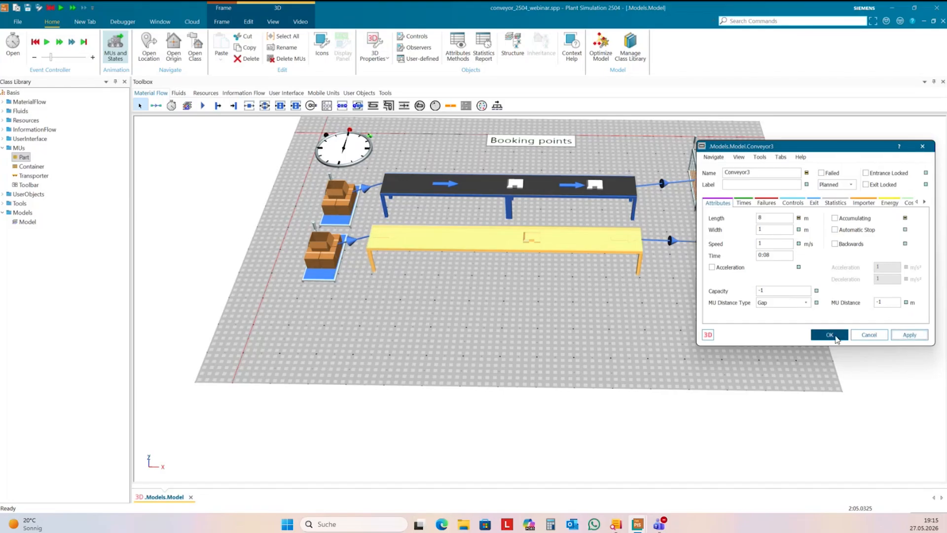
left_click(833, 334)
Set the constant creation interval of the new line's source to 0:02, and restart the simulation from reset.
double_click(327, 257)
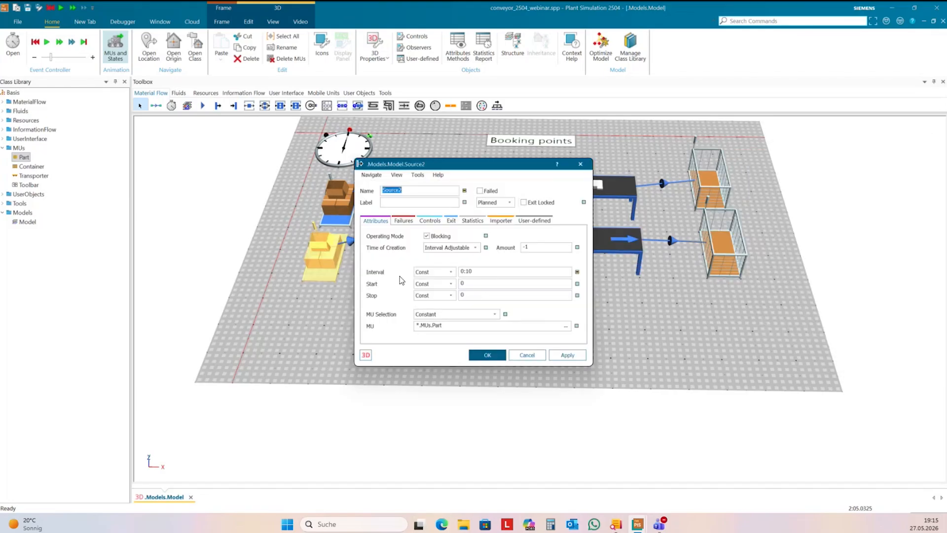
double_click(467, 272)
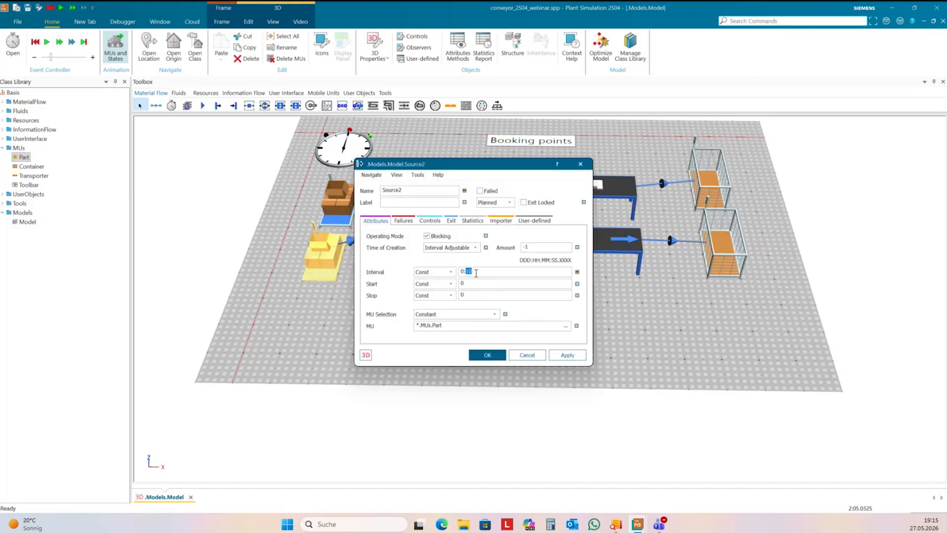
type("02")
left_click(500, 355)
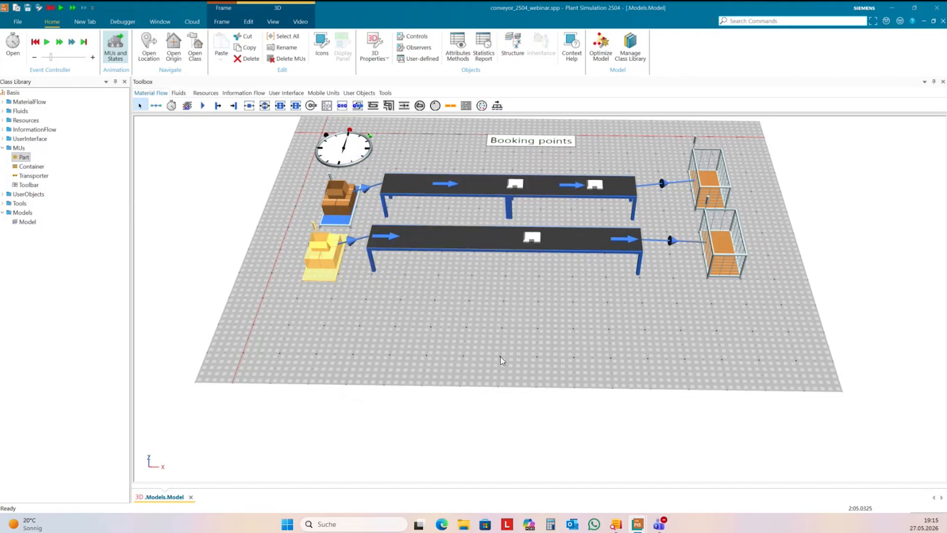
left_click(36, 41)
left_click(46, 42)
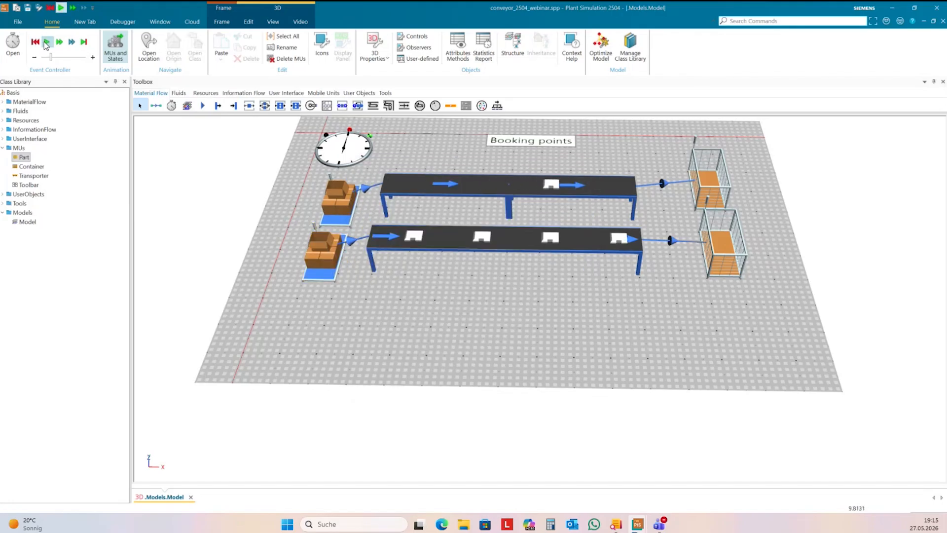
Lock the entrance of the new line's drain and pause the simulation once the non-accumulating conveyor is blocked.
left_click(717, 254)
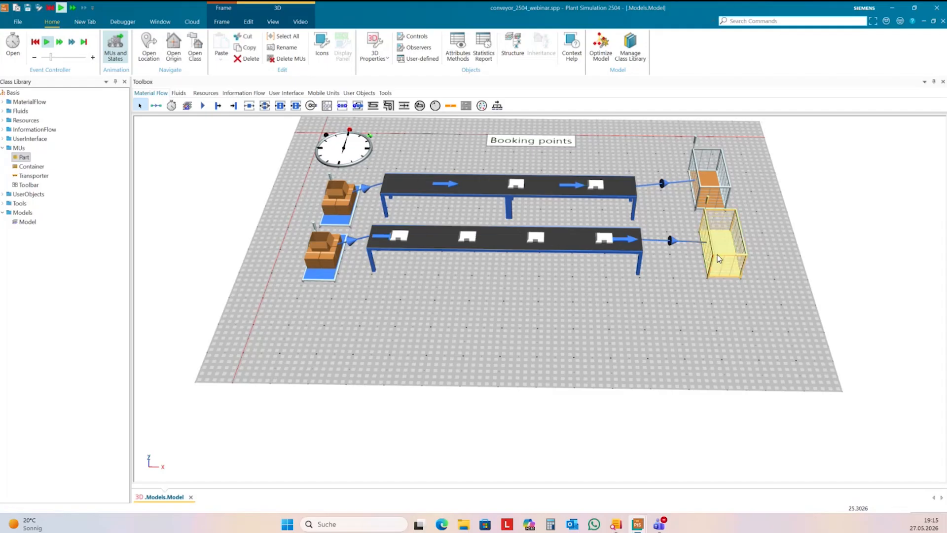
double_click(717, 255)
left_click_drag(469, 164, 808, 175)
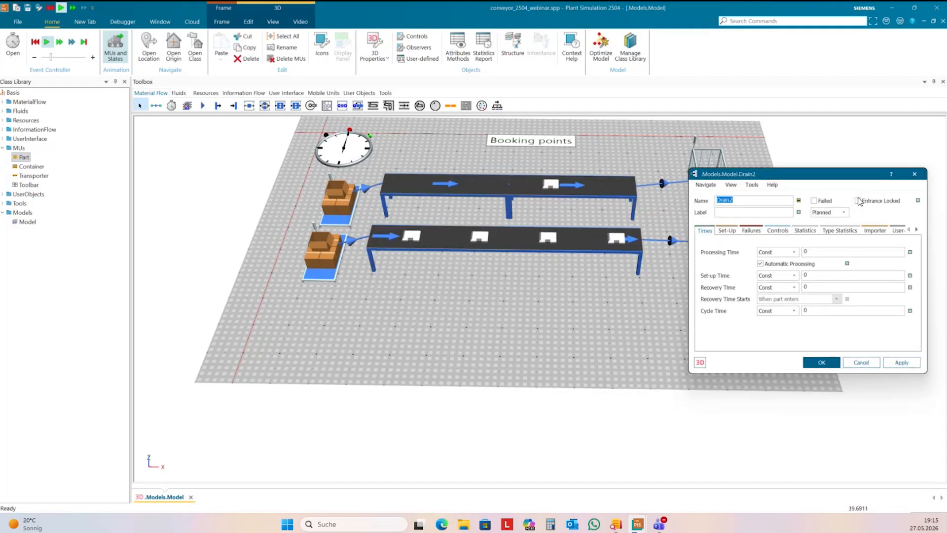
left_click(858, 201)
left_click(903, 364)
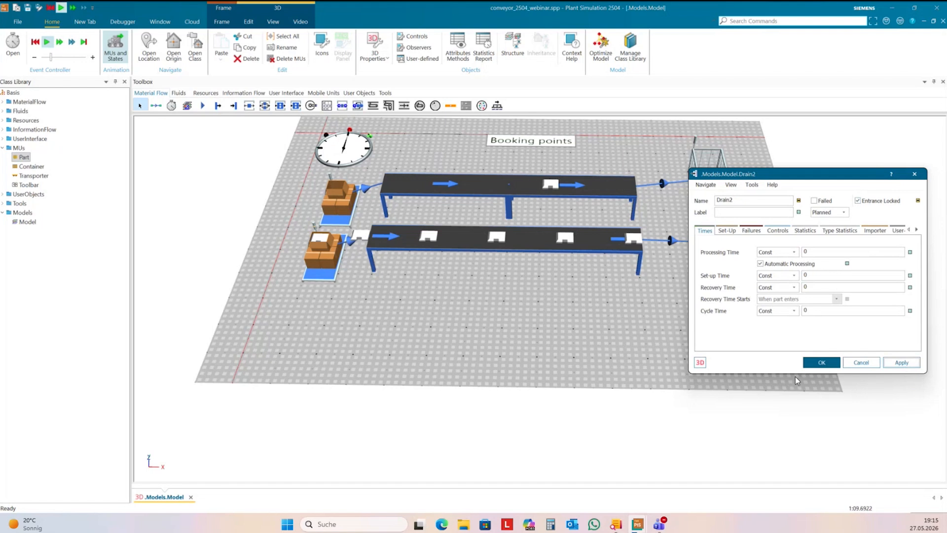
left_click(821, 363)
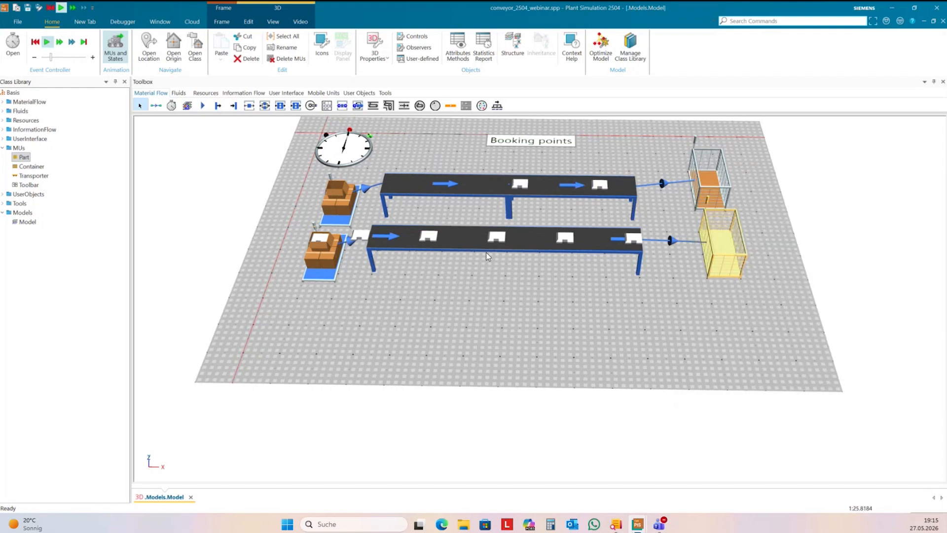
left_click(47, 42)
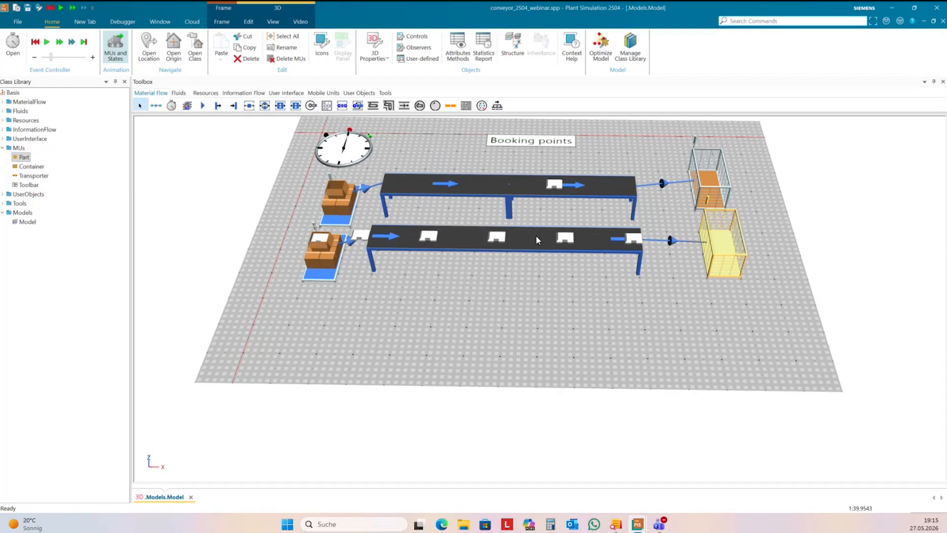
Examine how the parts are spaced on the blocked, non-accumulating conveyor of the new line.
left_click(628, 249)
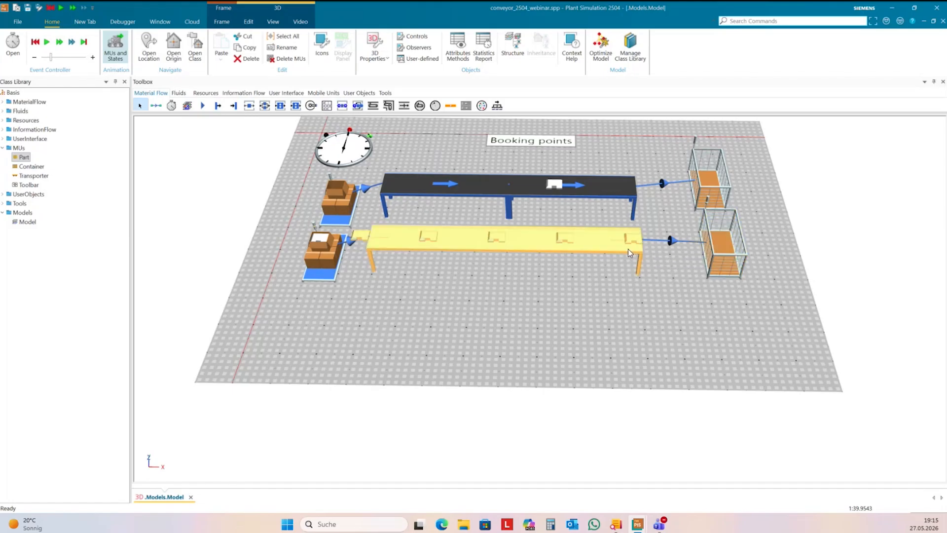
left_click(533, 266)
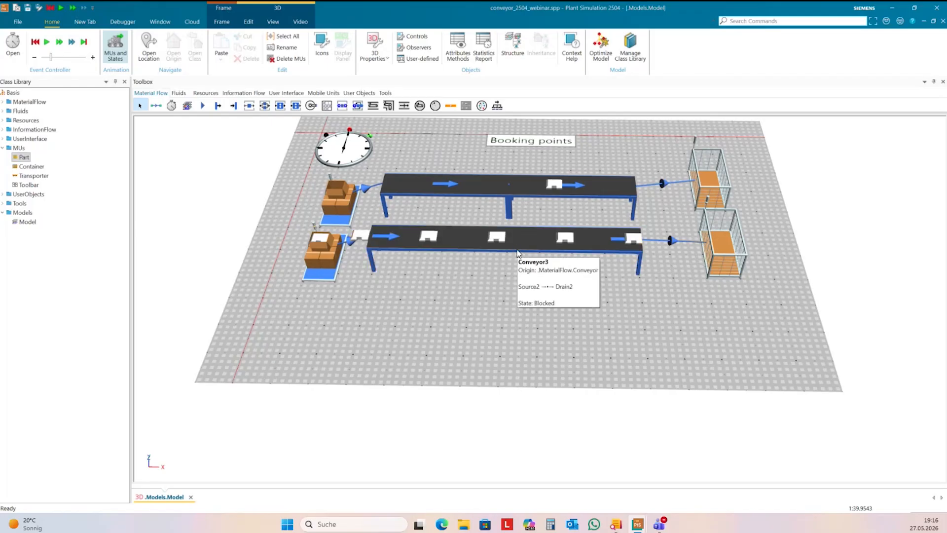
left_click(518, 253)
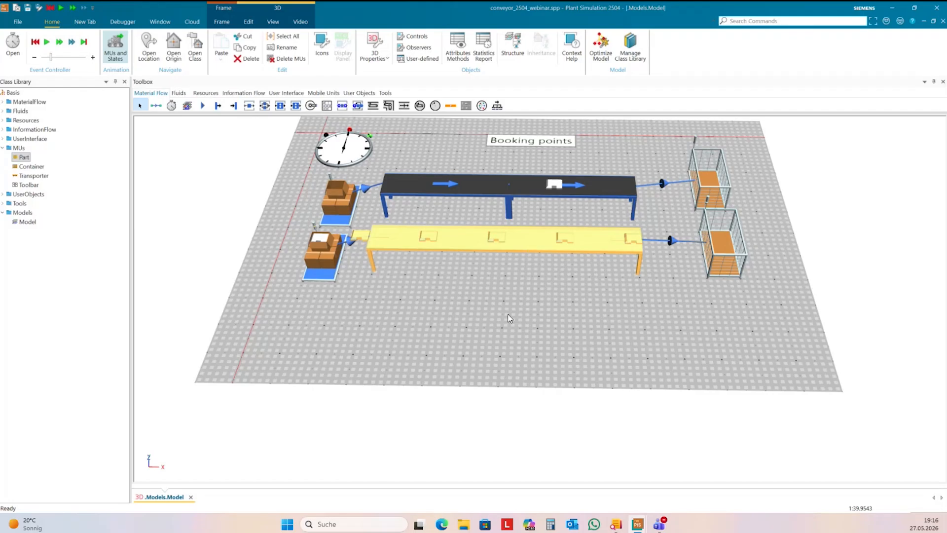
left_click_drag(503, 317, 513, 296)
left_click(516, 238)
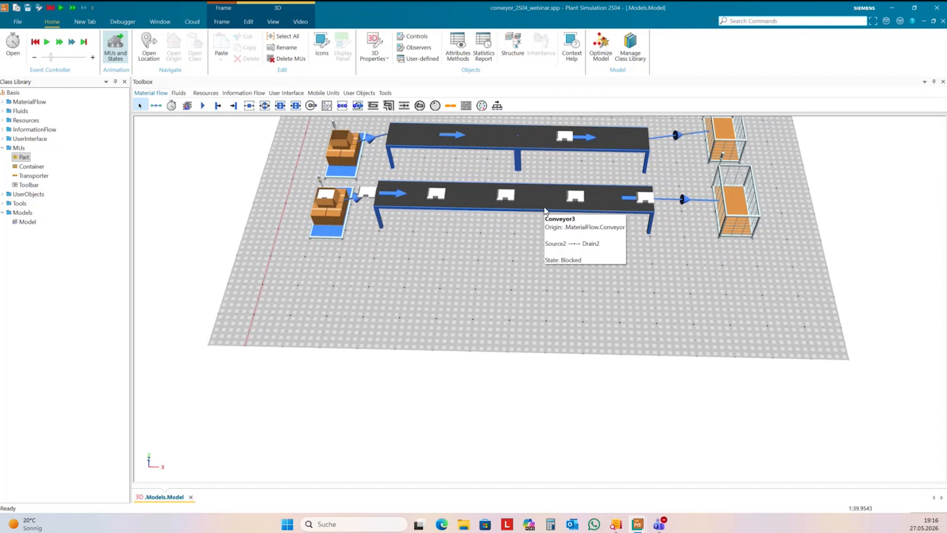
left_click(548, 213)
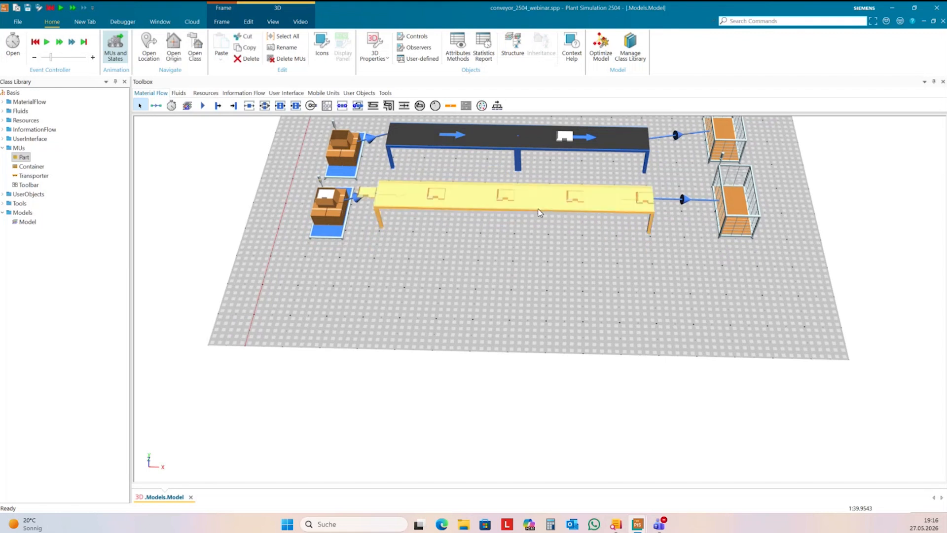
left_click(550, 240)
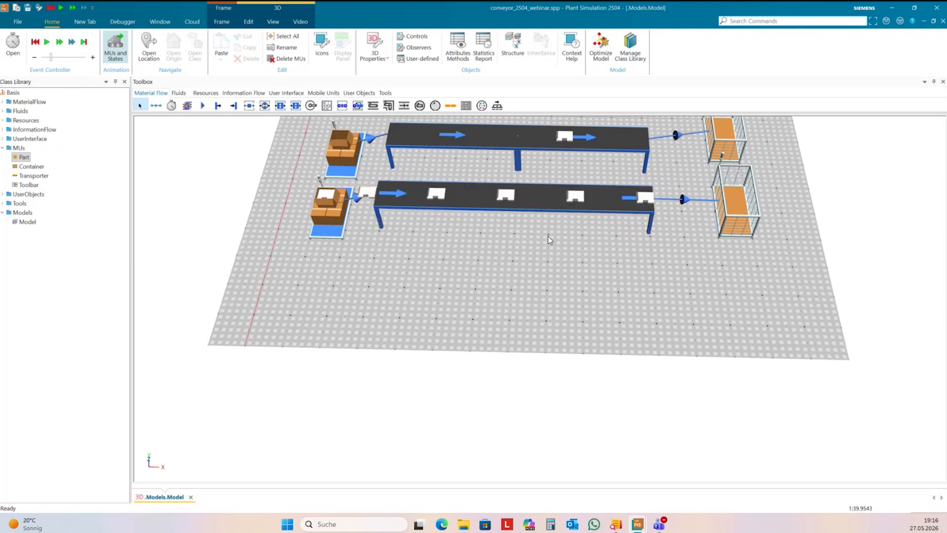
left_click(514, 211)
left_click(512, 217)
scroll(626, 312, "down", 1)
scroll(624, 308, "up", 3)
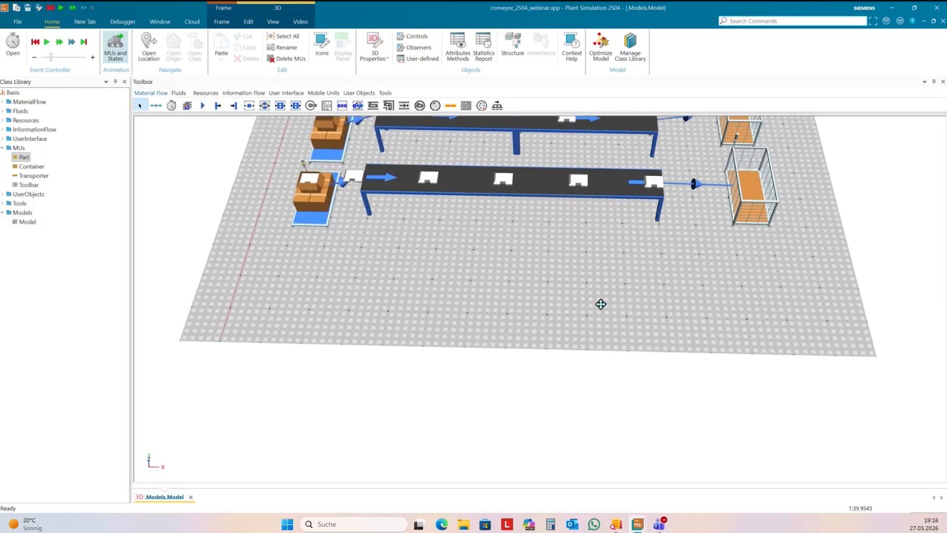
left_click_drag(601, 305, 572, 327)
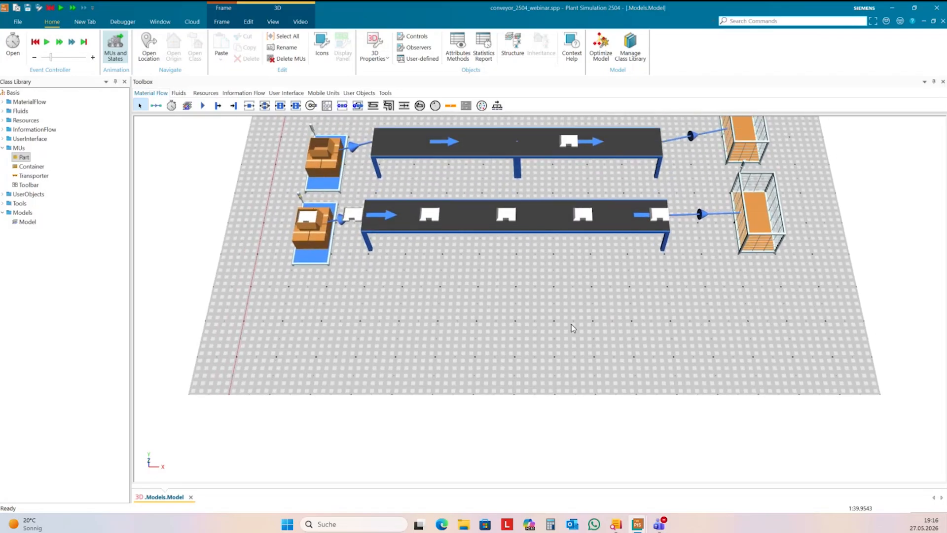
Reset the simulation and give the new conveyor the MU distance type Gap with an MU distance of 0 m.
double_click(392, 228)
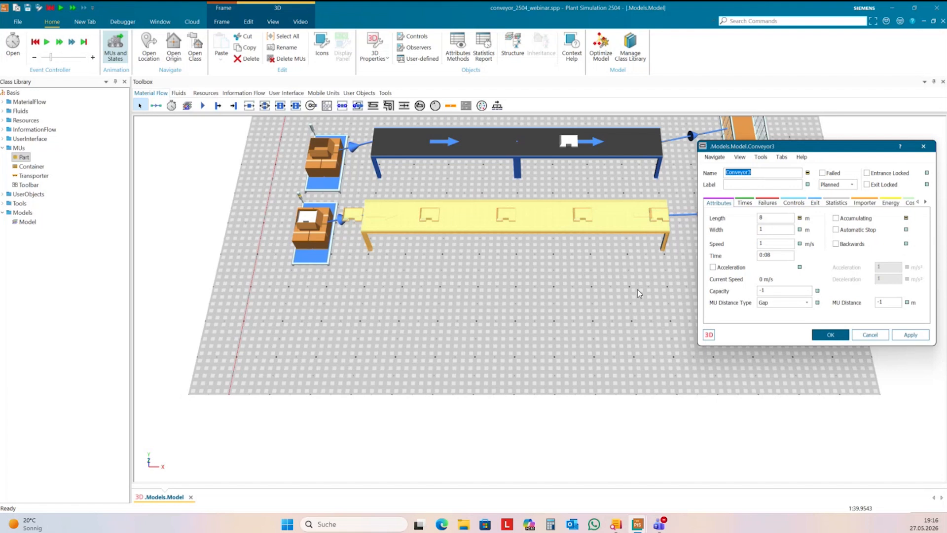
left_click(525, 276)
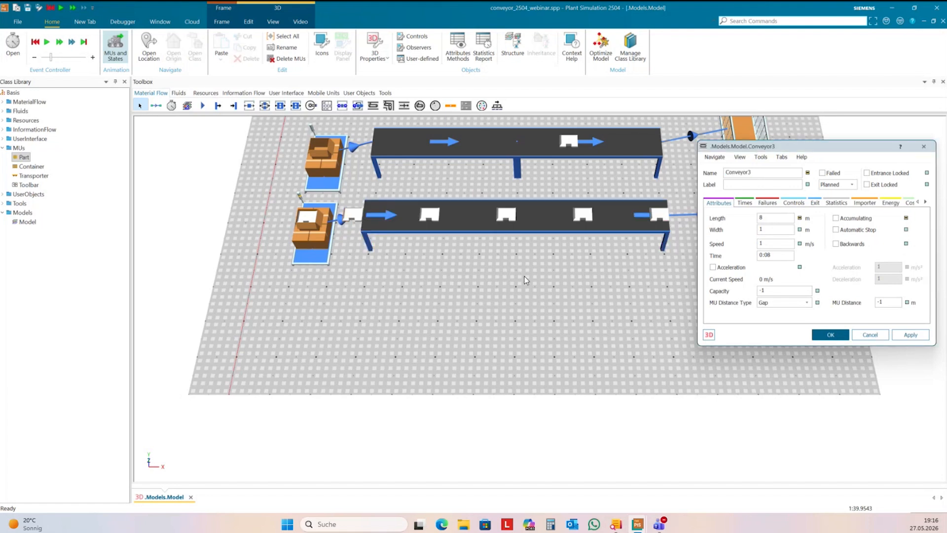
left_click(36, 42)
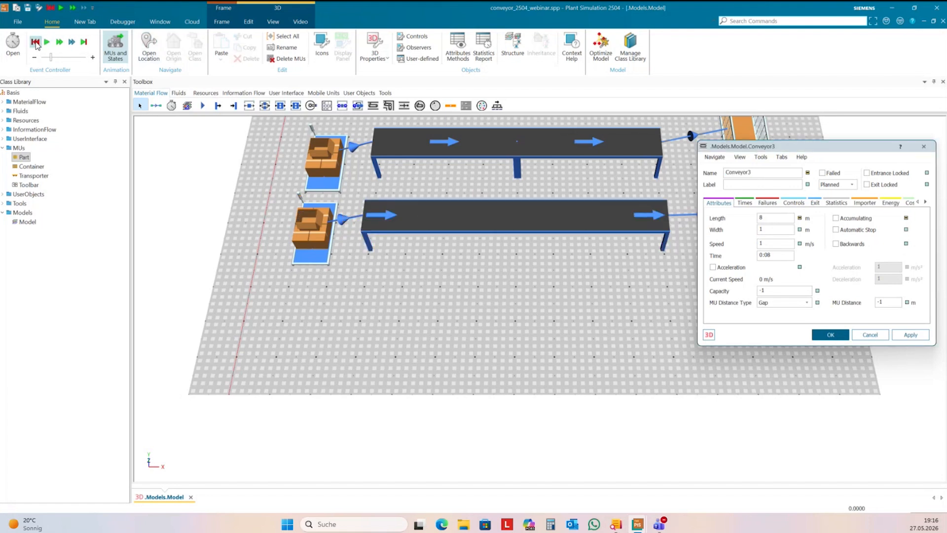
left_click(790, 302)
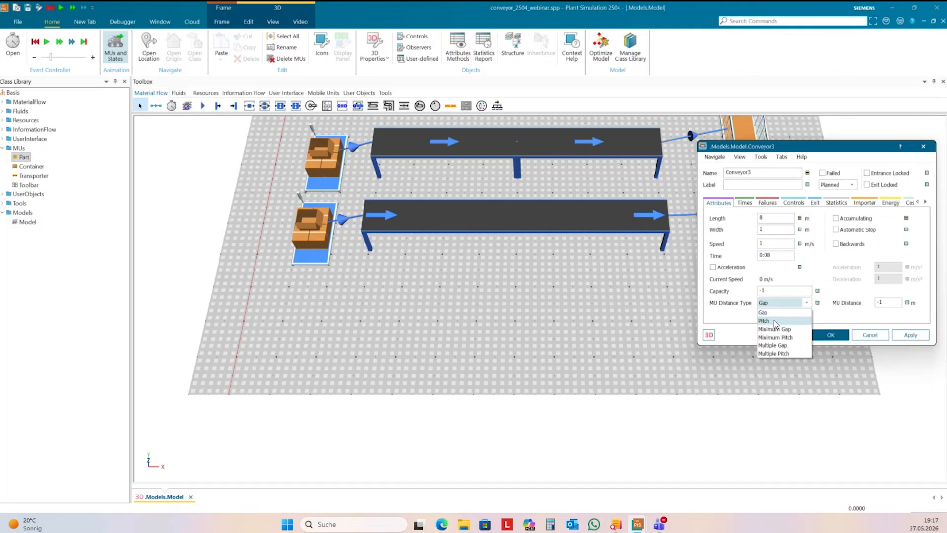
left_click(781, 313)
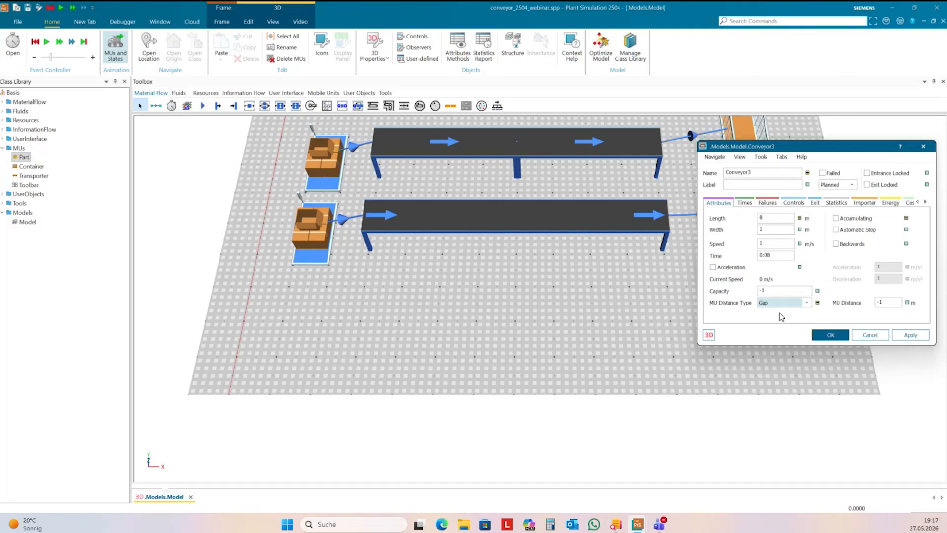
double_click(880, 303)
type("0")
left_click(840, 334)
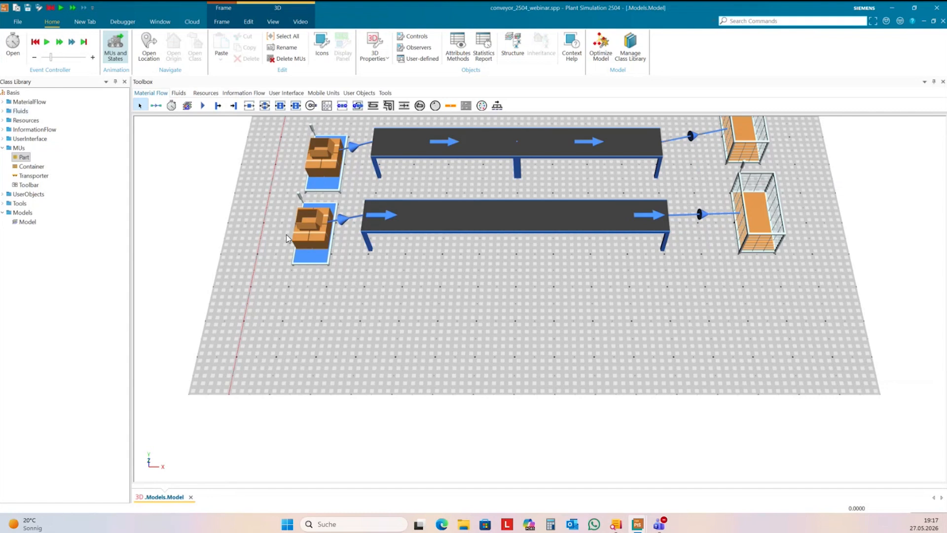
Change the new source's creation interval to a Uniform distribution with bounds 0:02 and 0:05.
double_click(316, 236)
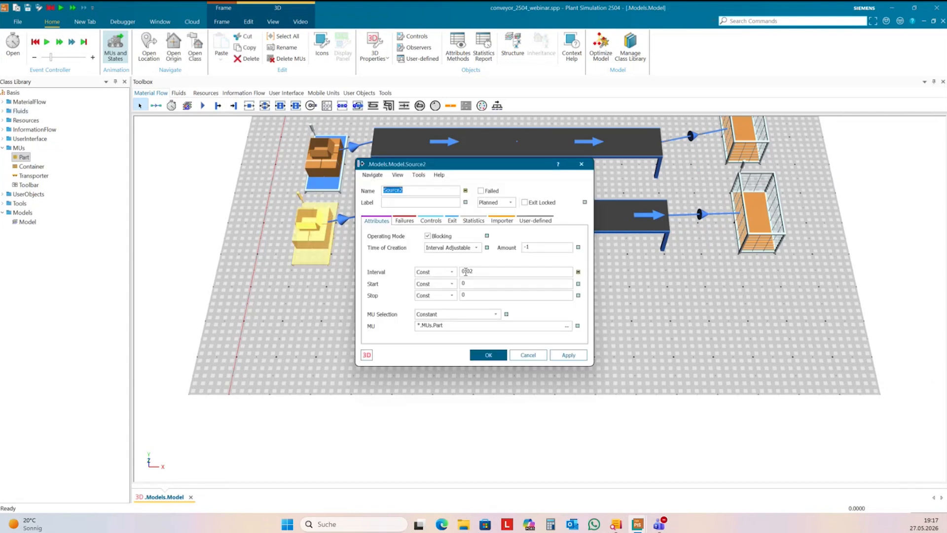
left_click(436, 272)
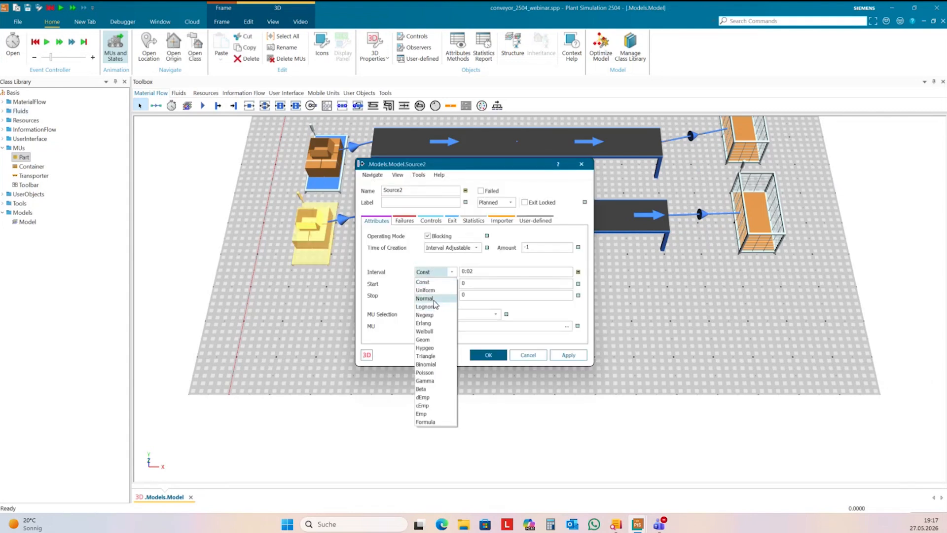
left_click(434, 291)
left_click(478, 272)
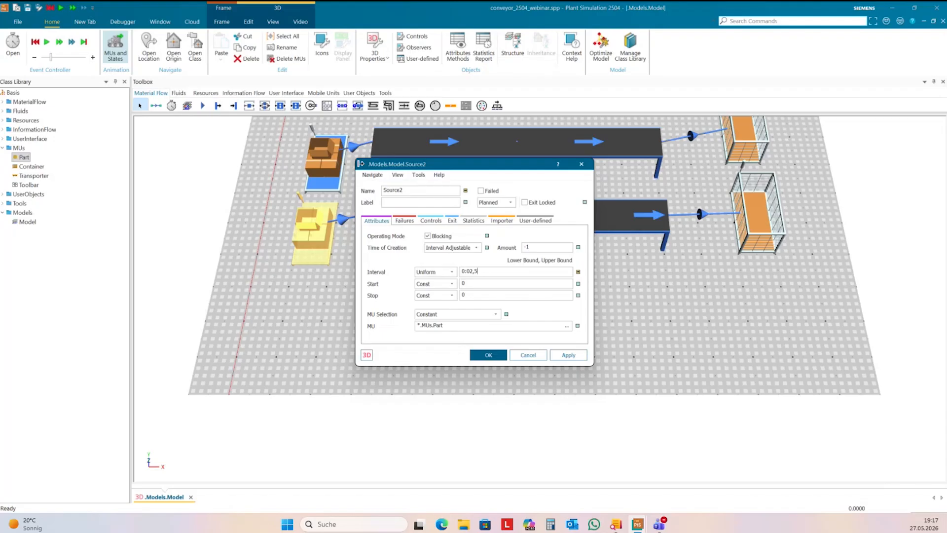
type(",5")
left_click(568, 355)
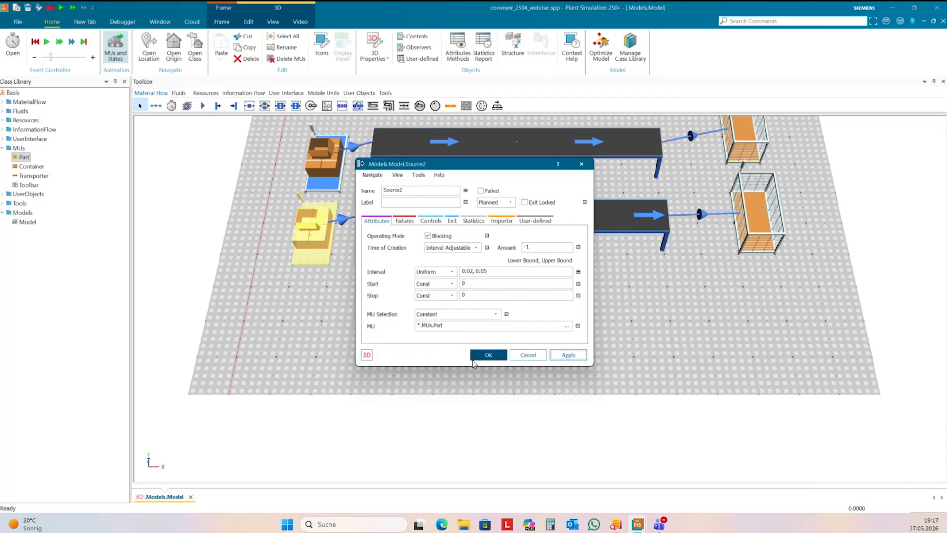
left_click(489, 355)
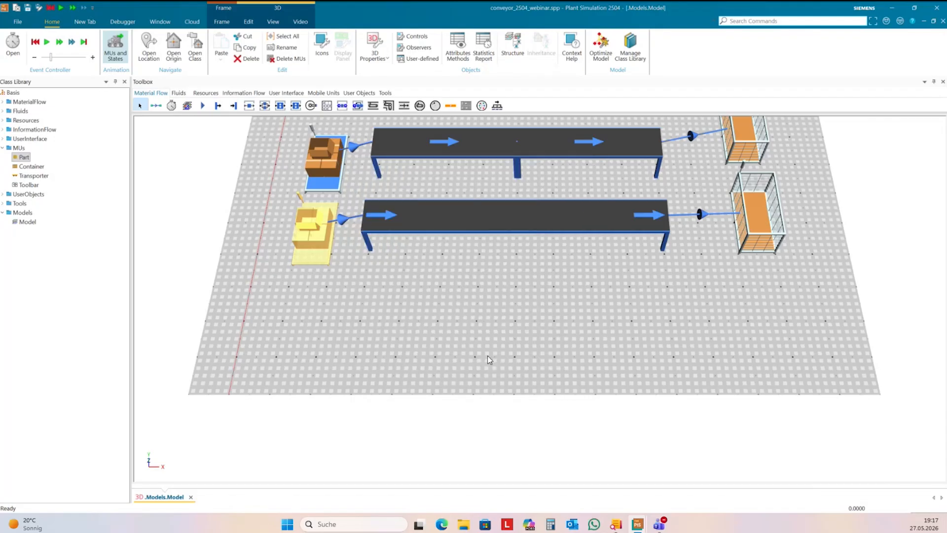
Run the simulation until several parts are lined up on the new conveyor without gaps, and pause it.
left_click(48, 43)
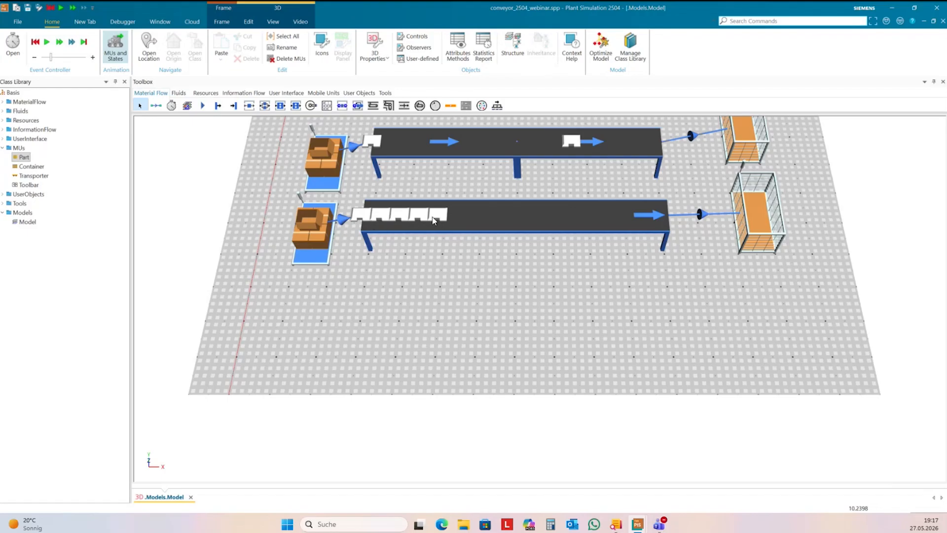
mouse_move(371, 231)
left_click(47, 43)
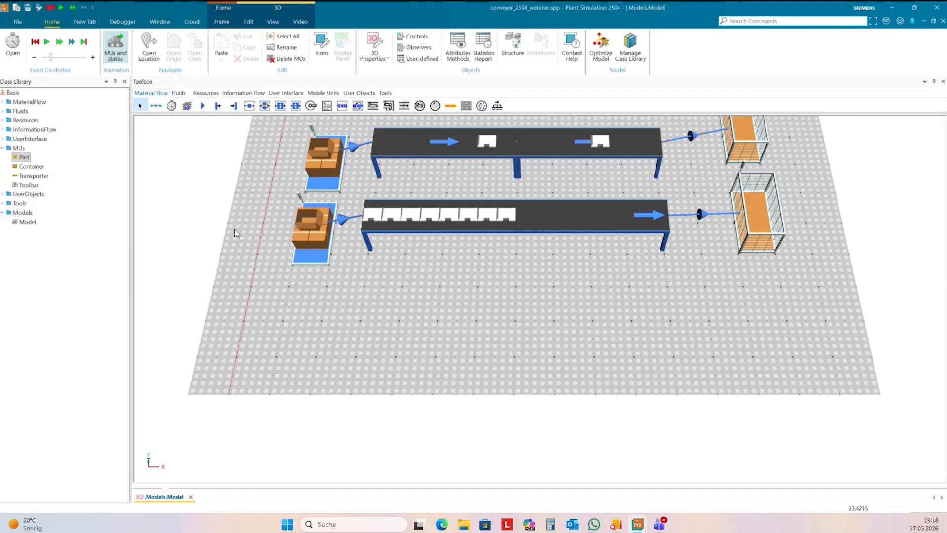
Lock the exit of the new line's source.
double_click(311, 234)
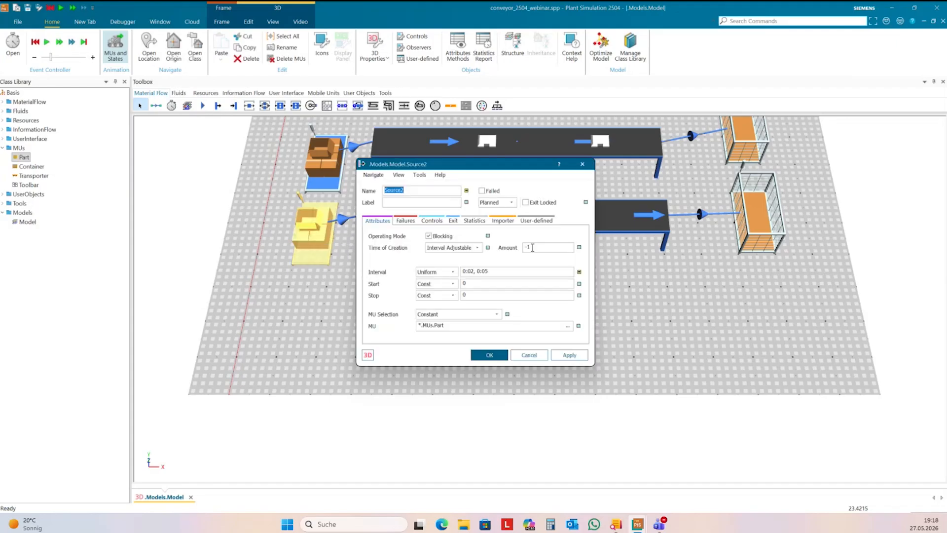
left_click_drag(532, 248, 521, 247)
left_click(526, 202)
left_click(491, 354)
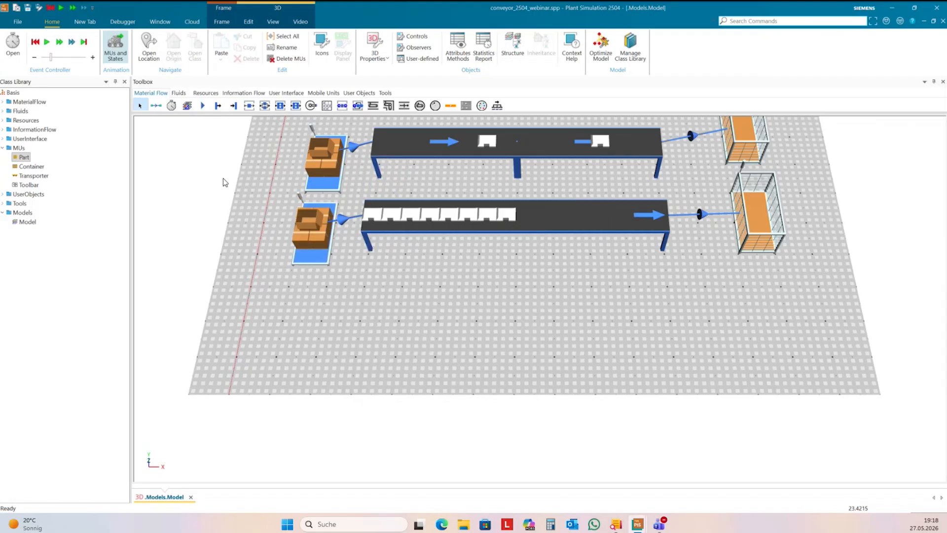
Continue the simulation with the source exit locked, pause it, and check the state of the new line's source.
left_click(47, 44)
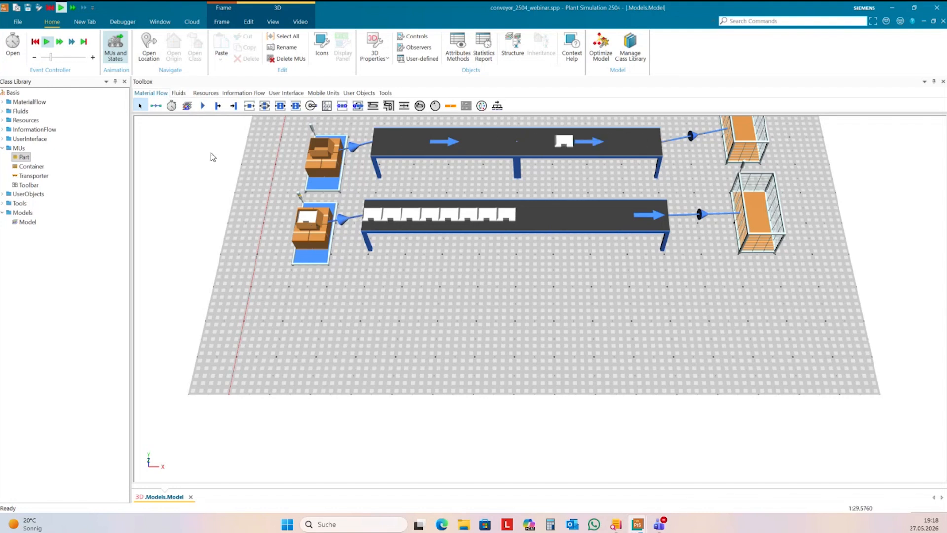
left_click(49, 44)
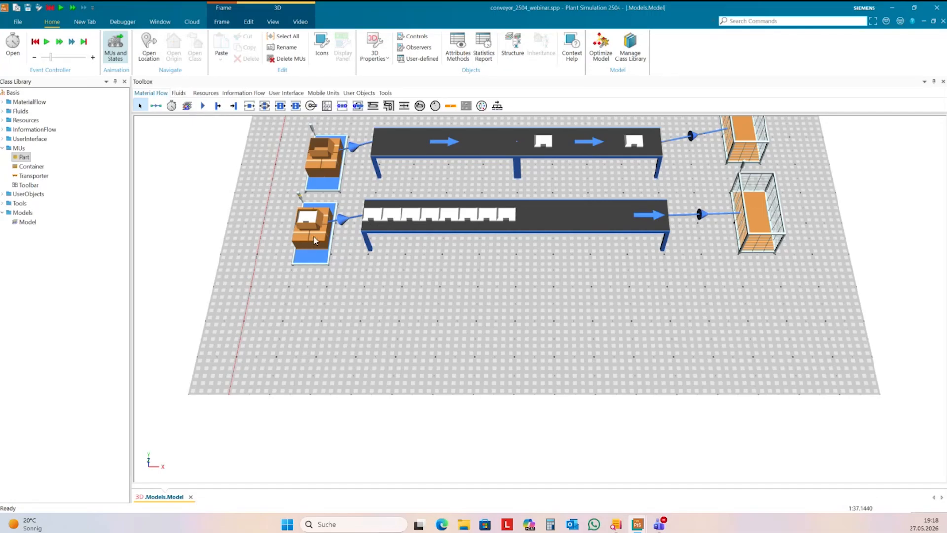
mouse_move(314, 238)
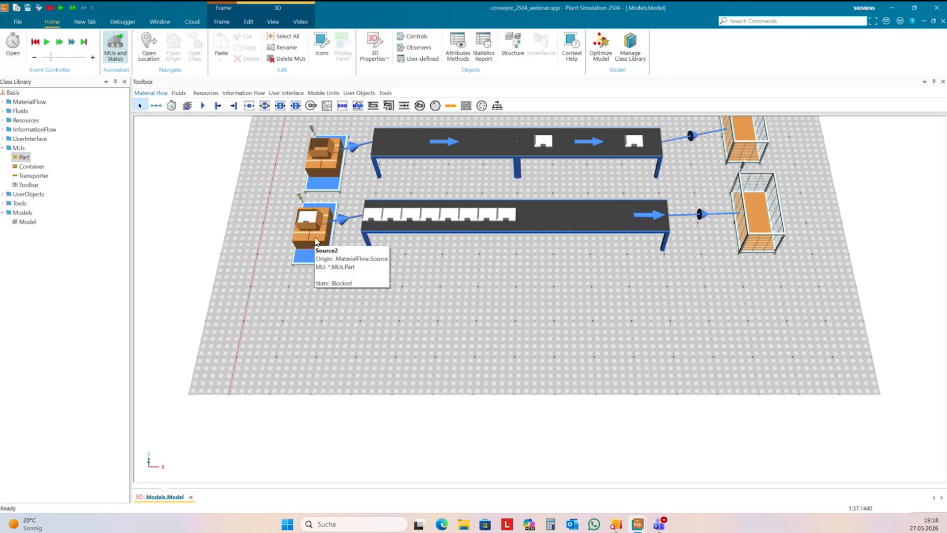
Unlock the exit of the second line's source.
double_click(317, 241)
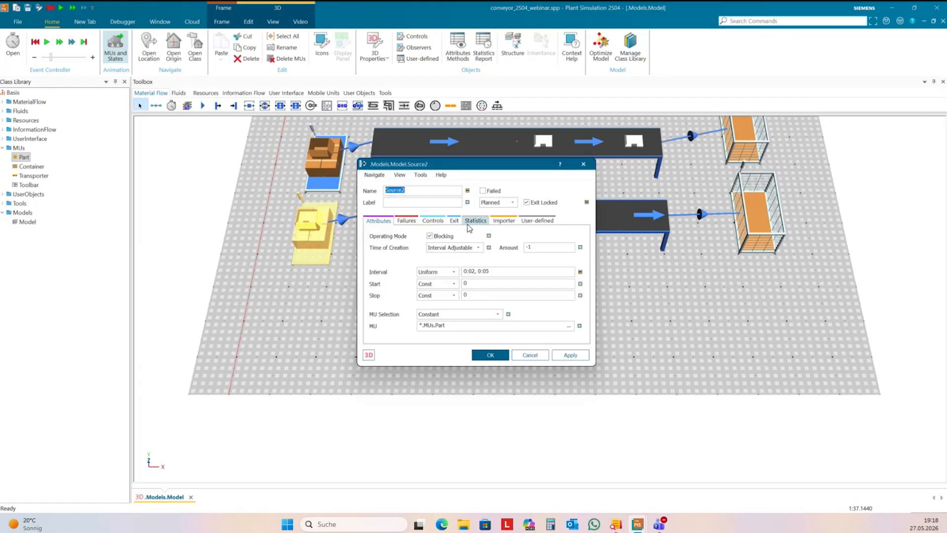
left_click(526, 202)
left_click(493, 356)
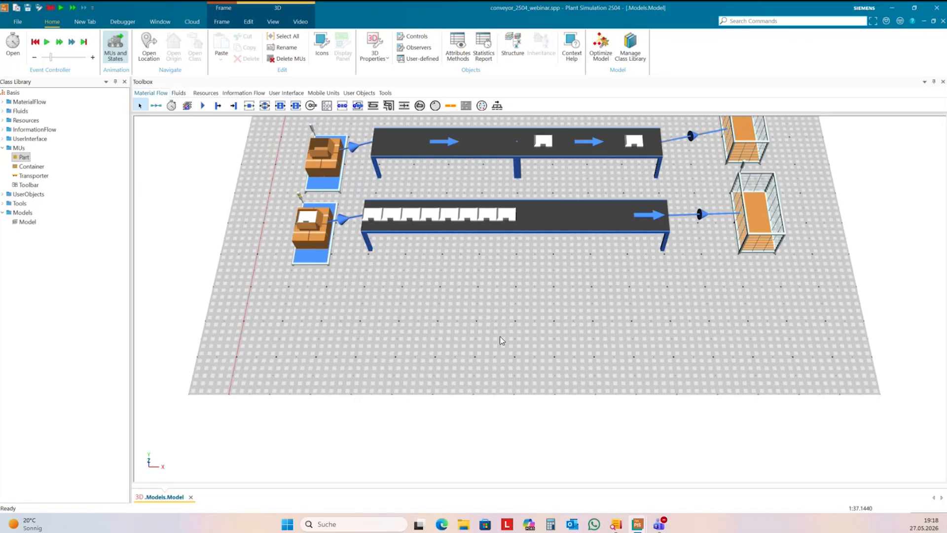
Set the second conveyor's MU distance type to Minimum Gap with a distance of 0.2 m, and run the simulation from the start.
left_click(525, 230)
double_click(532, 232)
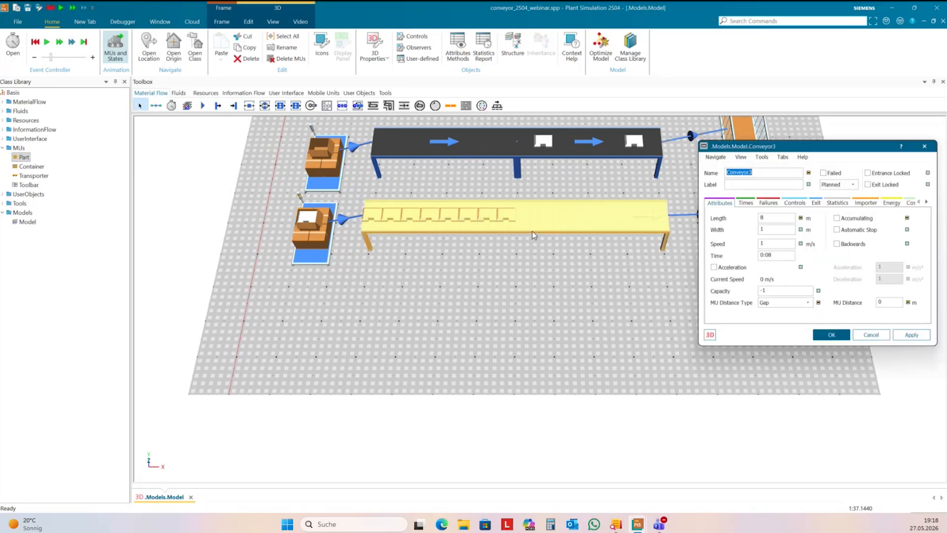
left_click(808, 303)
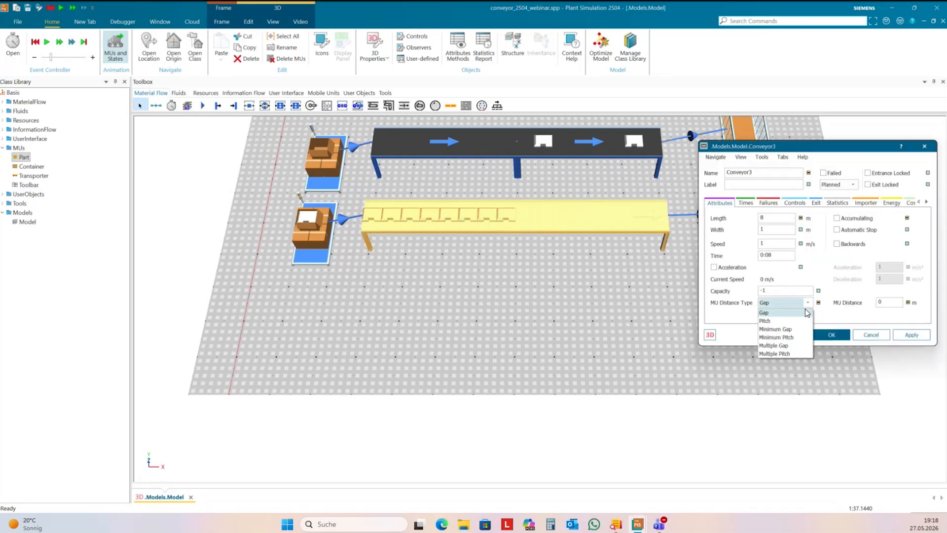
left_click(781, 329)
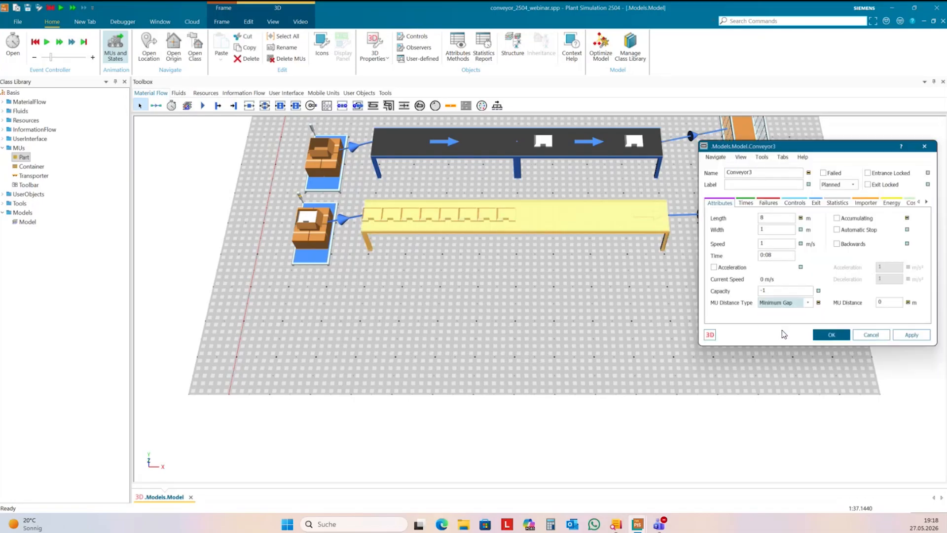
left_click(910, 335)
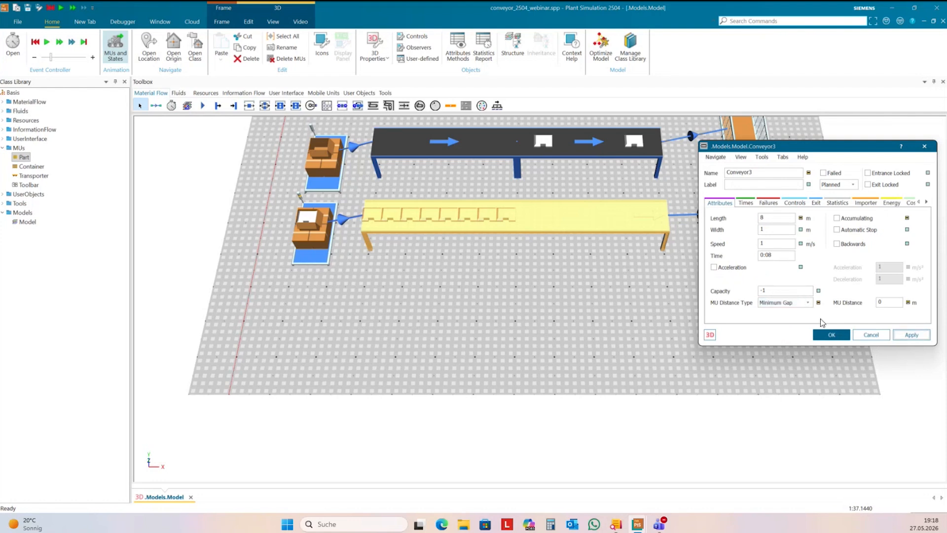
double_click(881, 303)
type("0.2")
left_click(831, 335)
left_click(525, 261)
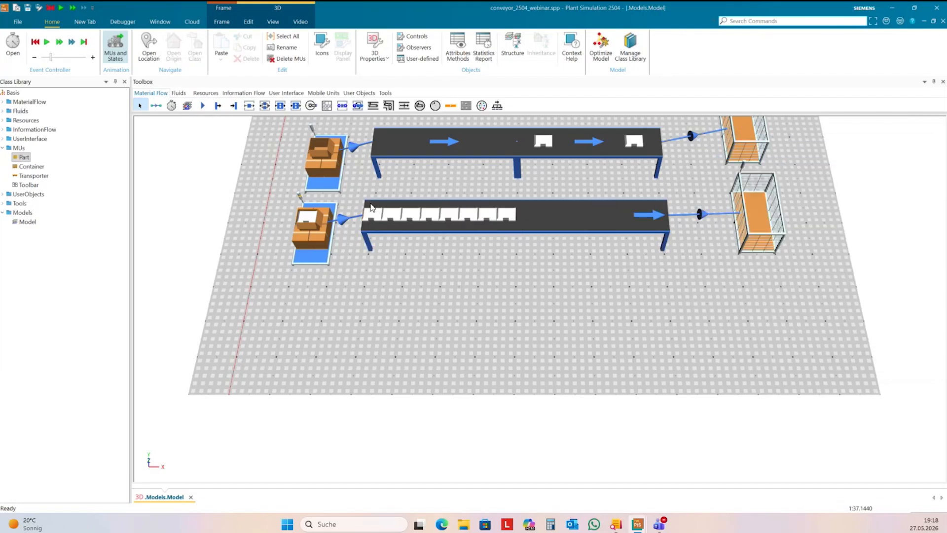
left_click(34, 43)
left_click(47, 44)
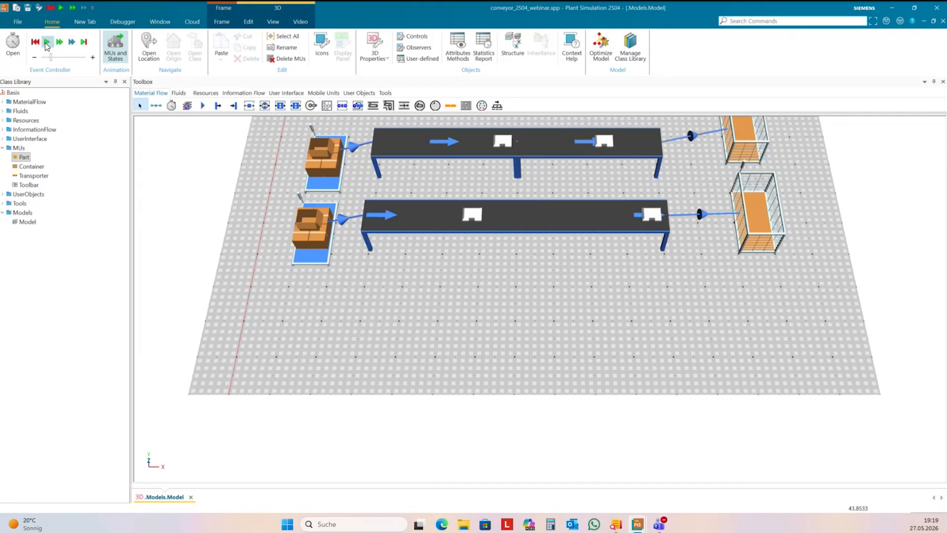
Set the second source's uniform creation interval bounds to 0:00.5 and 0:02, and rerun the simulation from the start.
double_click(310, 251)
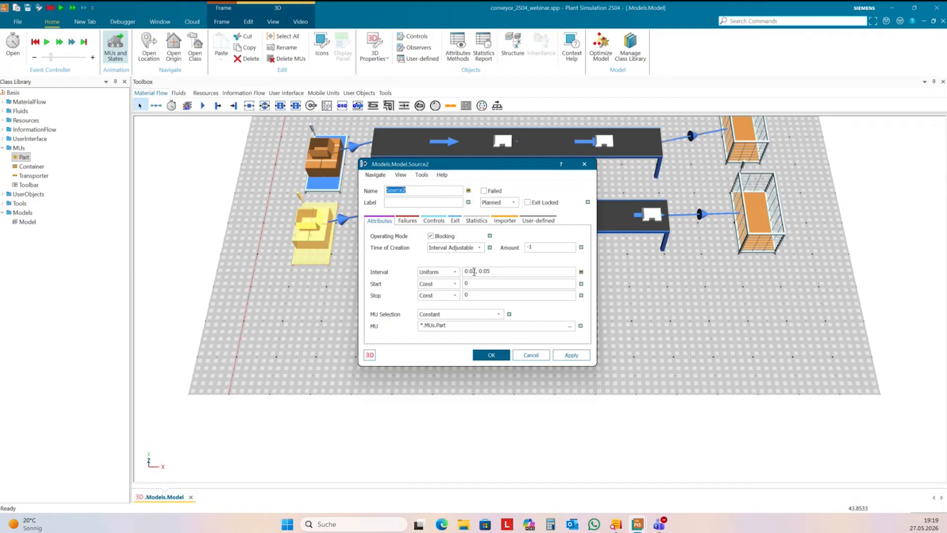
left_click(473, 271)
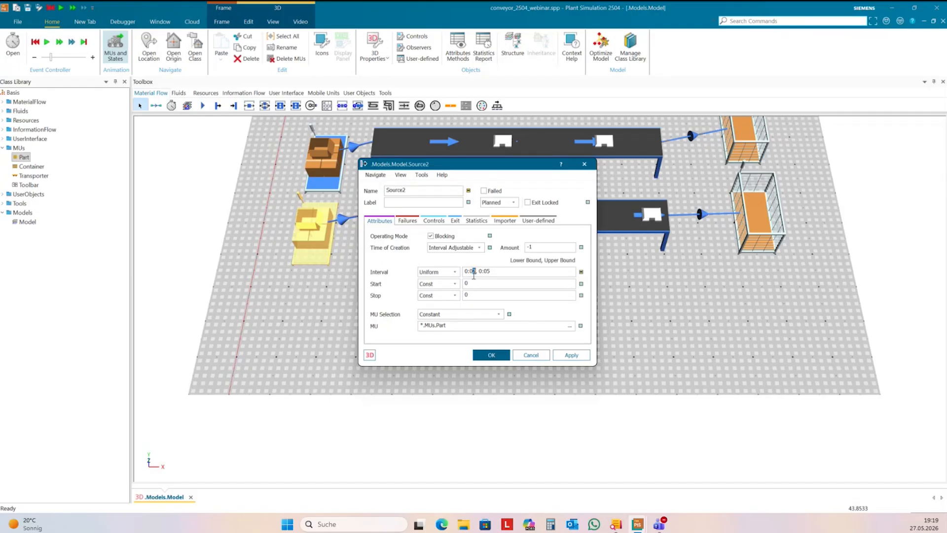
type(".5")
left_click_drag(493, 272, 506, 273)
type("2")
left_click(490, 355)
left_click(392, 283)
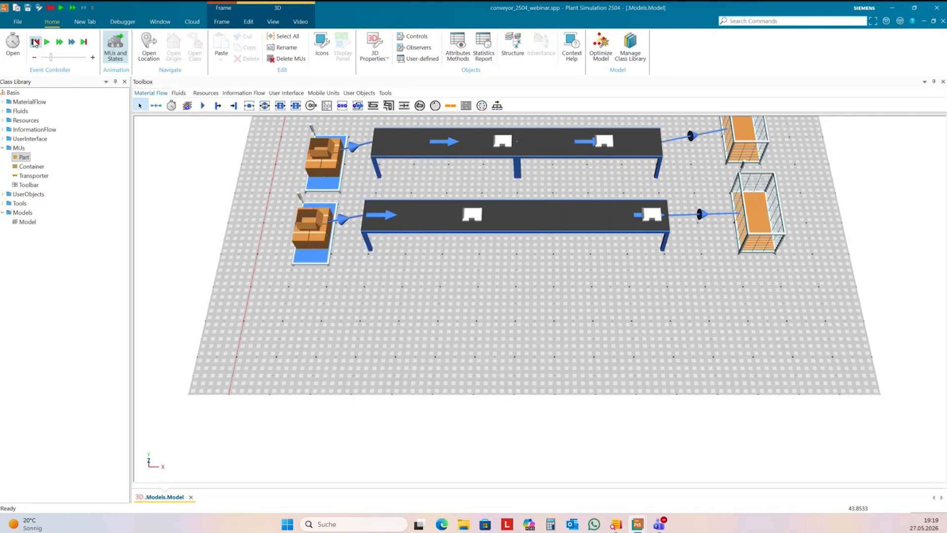
left_click(35, 42)
left_click(47, 43)
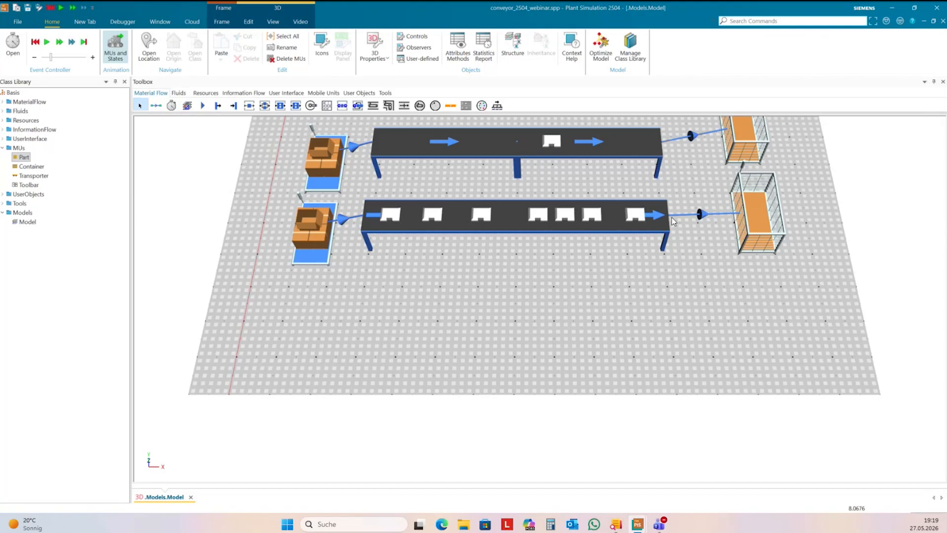
Set the second line's source to failed and continue the simulation until its conveyor runs empty.
double_click(324, 230)
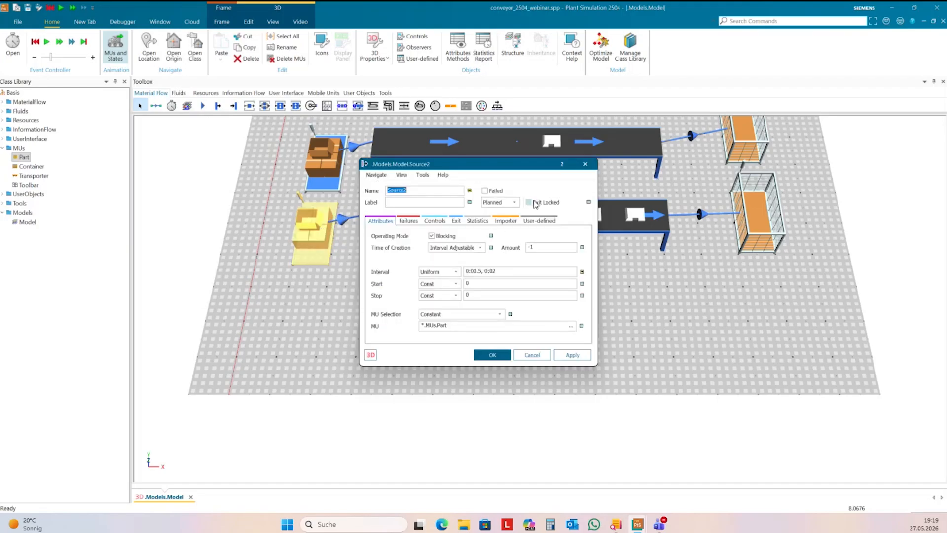
left_click(484, 190)
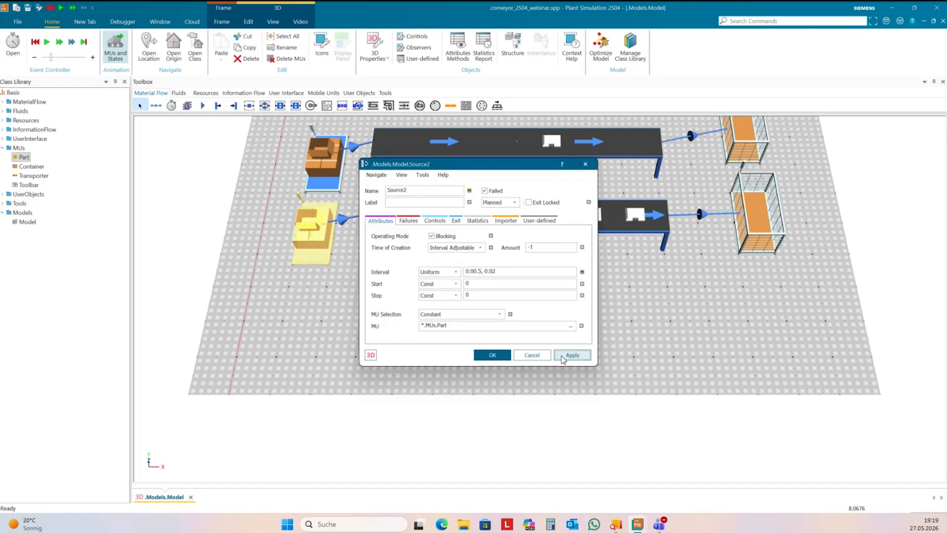
left_click(493, 355)
left_click(181, 240)
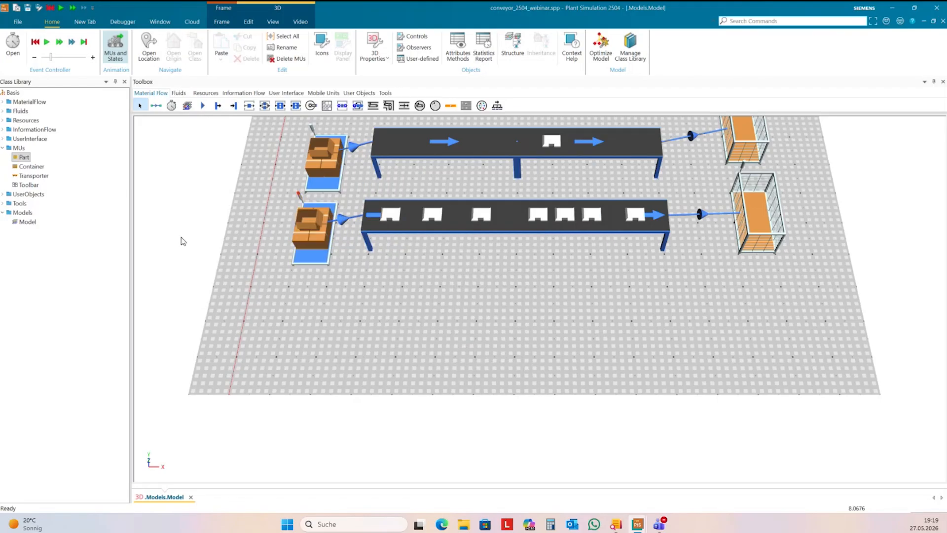
left_click(47, 43)
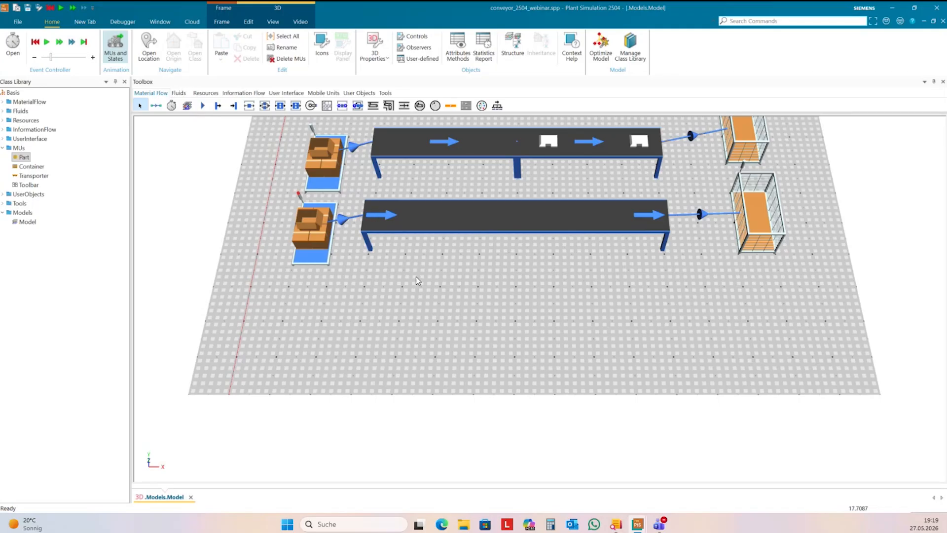
Change the second conveyor's MU distance type to Multiple Pitch with a distance of 1 m.
double_click(469, 220)
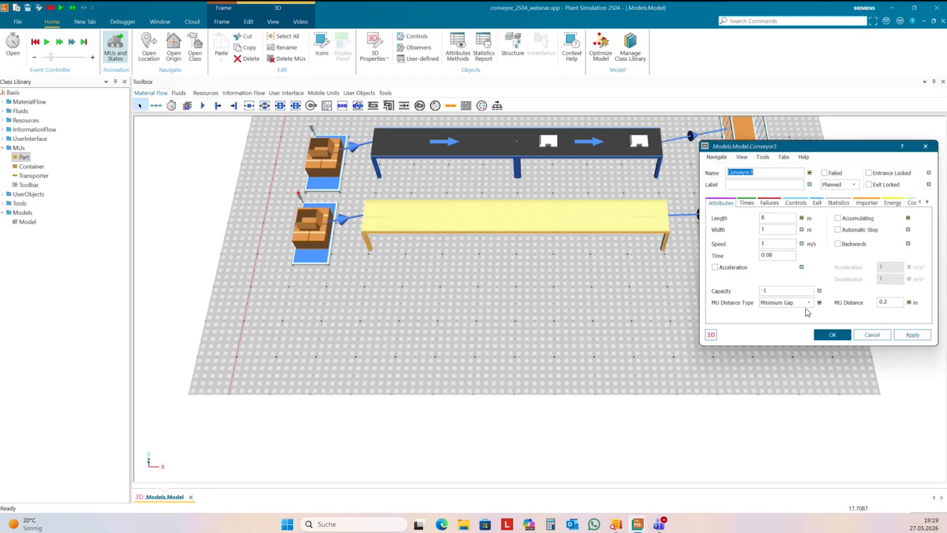
left_click(809, 304)
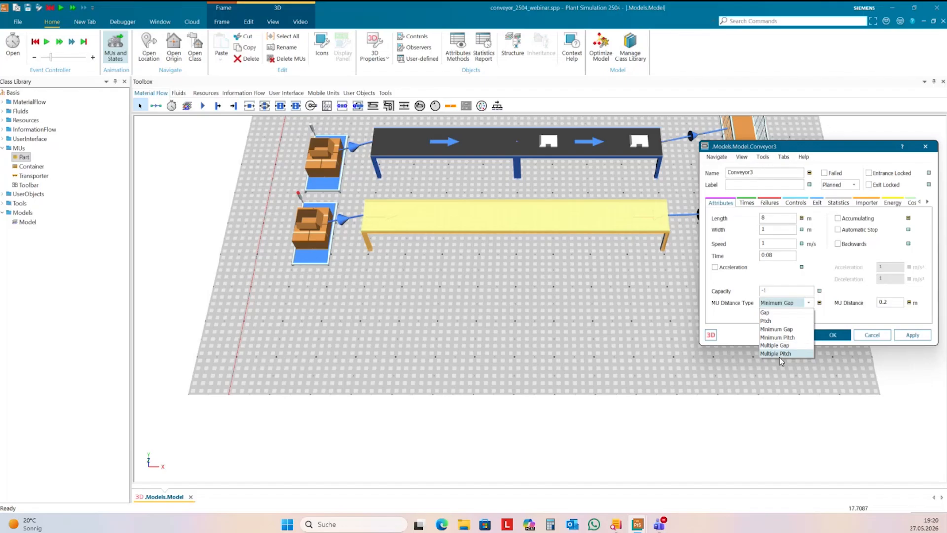
left_click(775, 345)
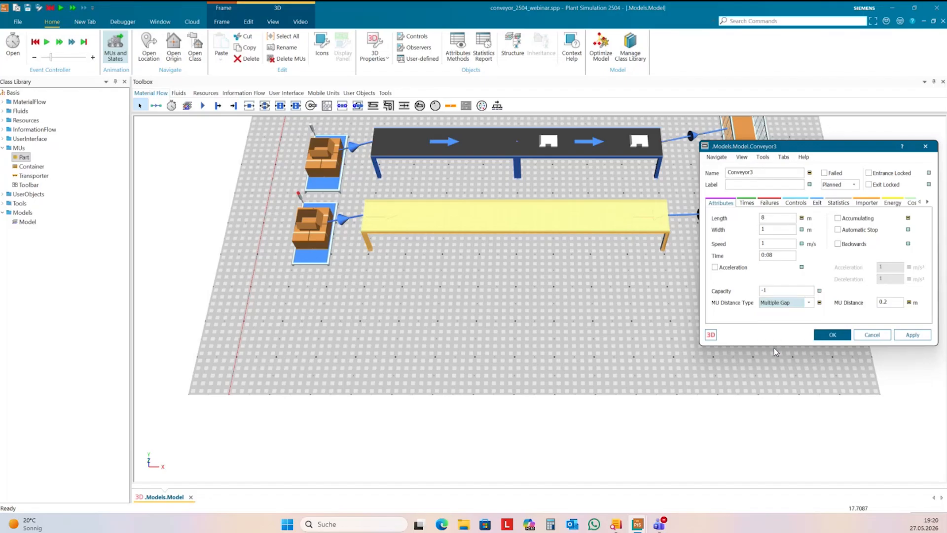
left_click_drag(795, 128, 793, 125)
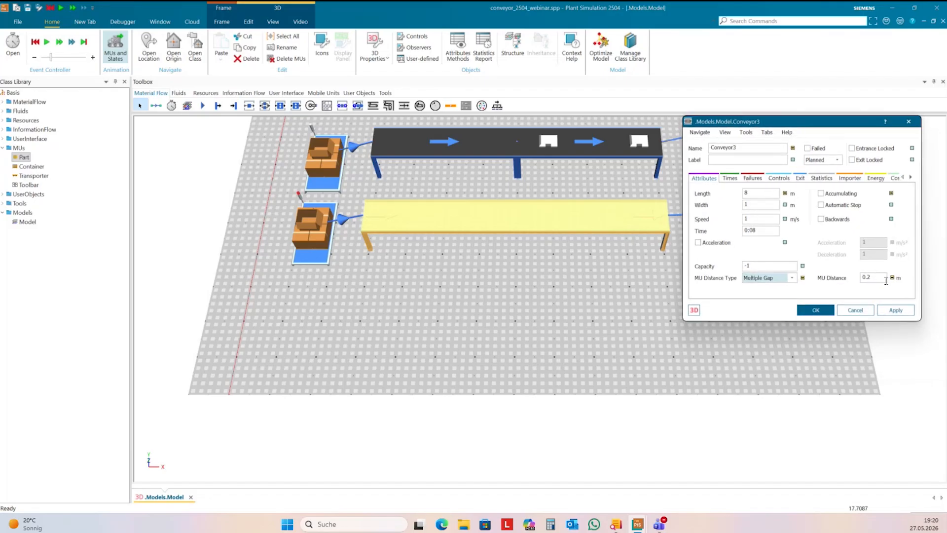
left_click(876, 277)
left_click(782, 278)
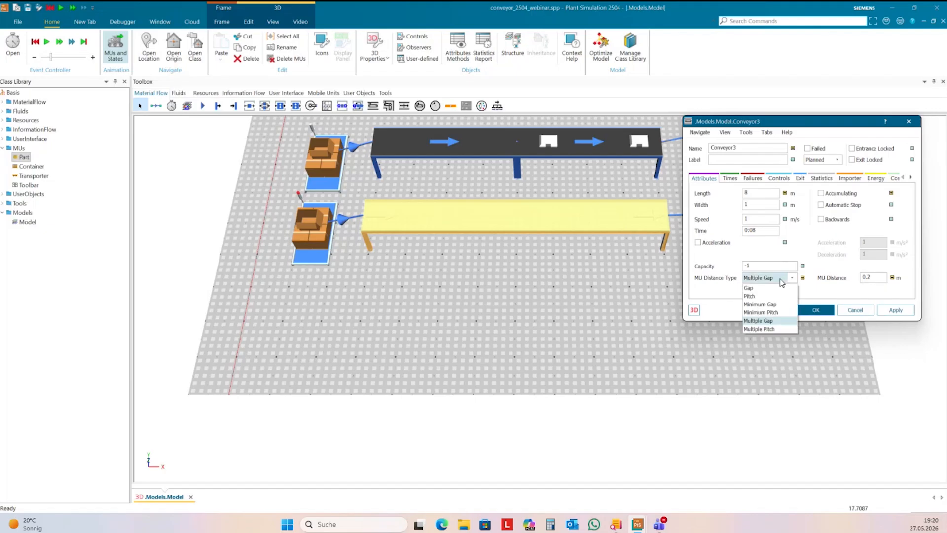
left_click(775, 328)
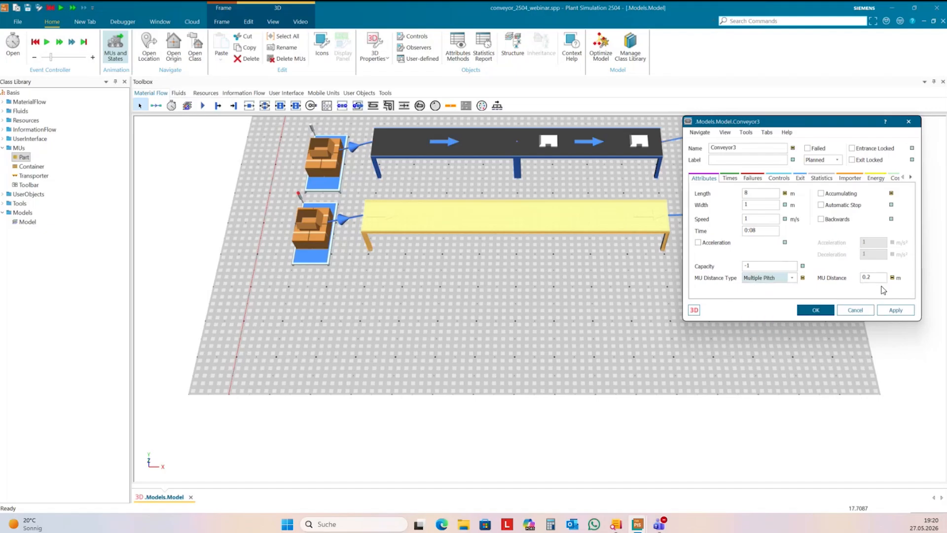
left_click_drag(875, 280, 858, 278)
type("1")
left_click(896, 309)
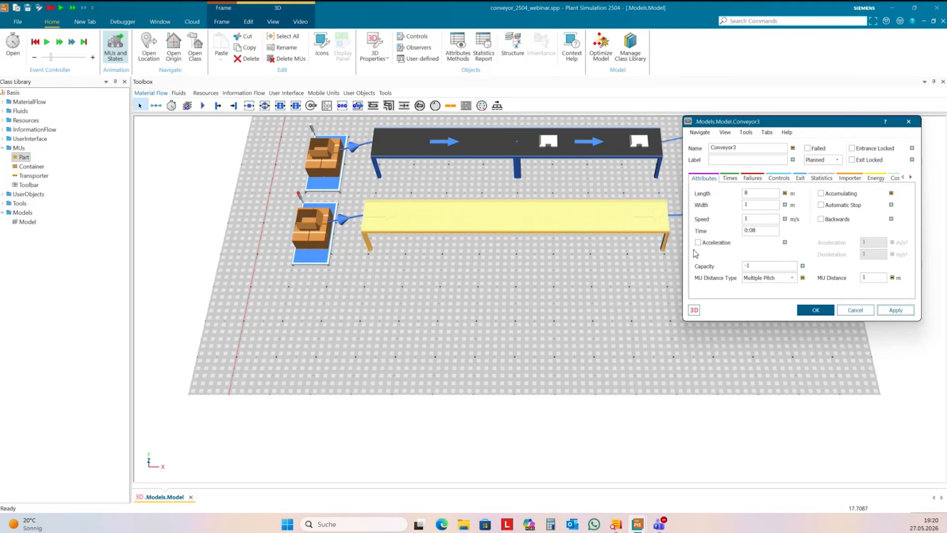
left_click(819, 311)
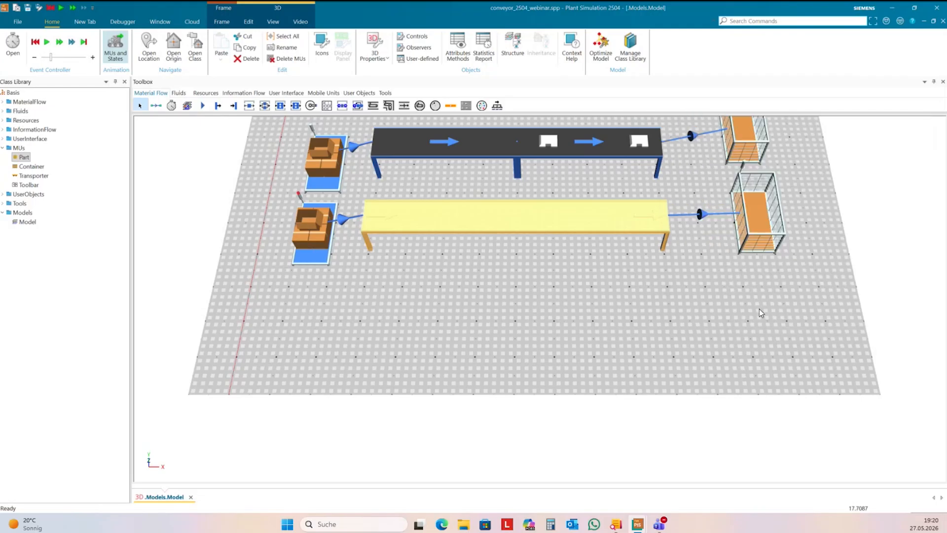
Clear the failed state of the second line's source and run the simulation with the new pitch spacing.
double_click(318, 231)
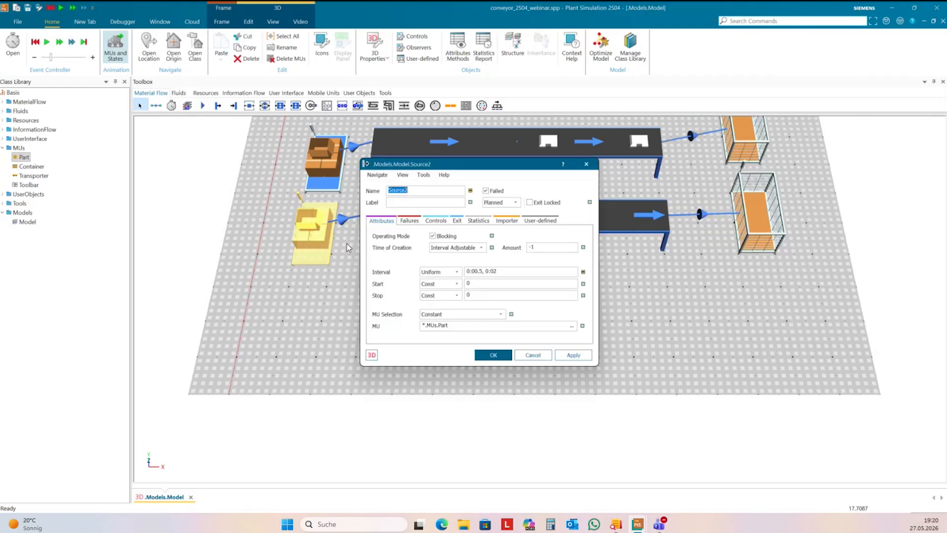
left_click(486, 191)
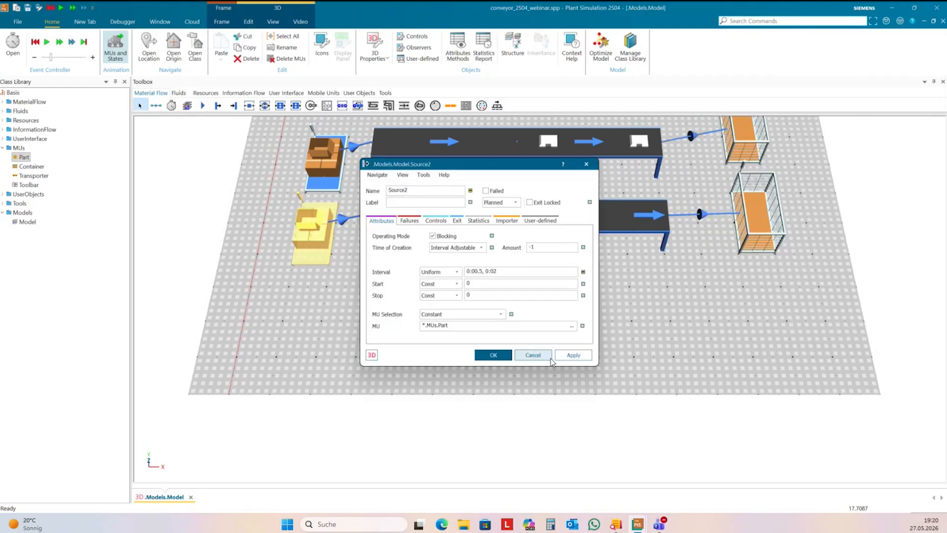
left_click(494, 355)
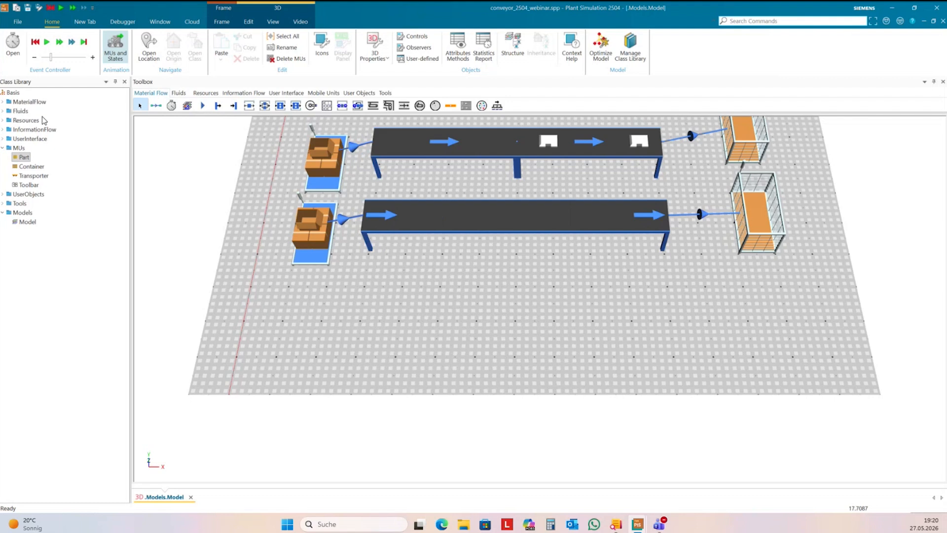
left_click(47, 42)
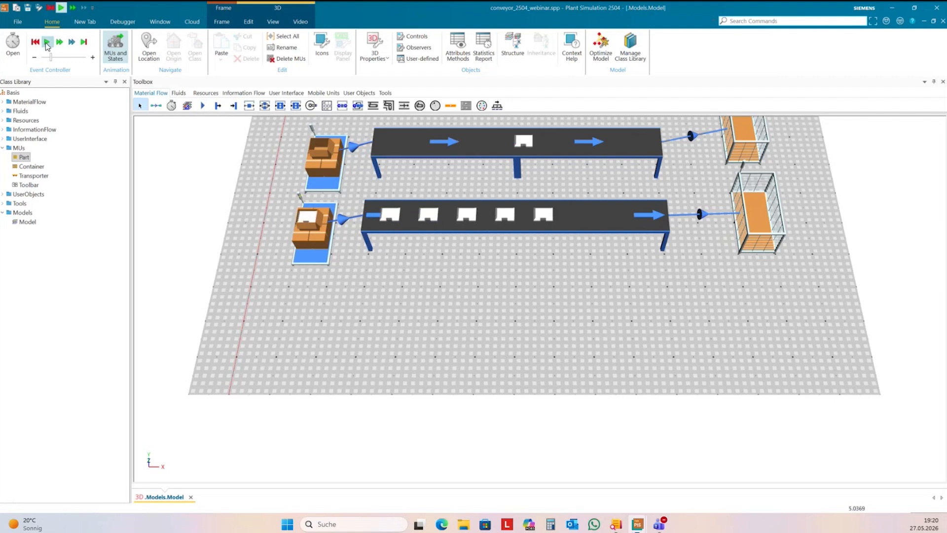
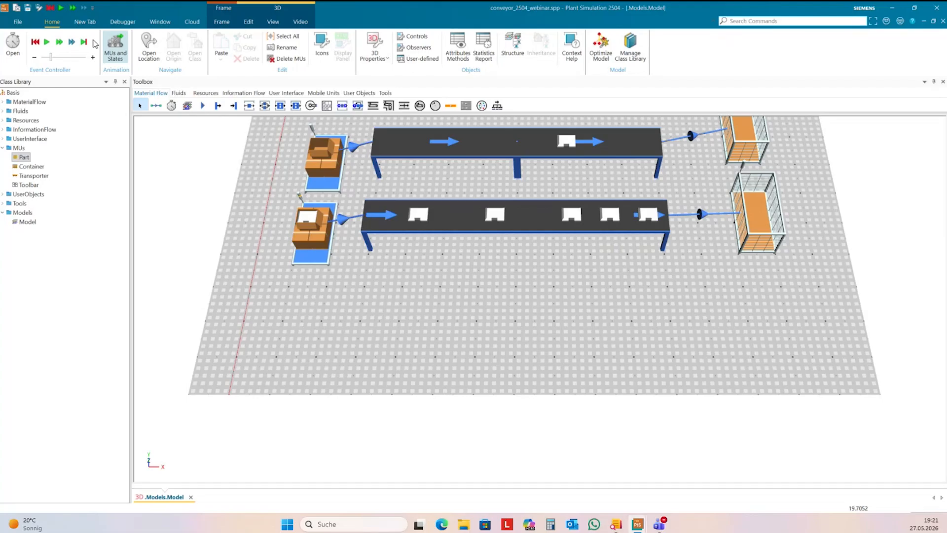
Reset the simulation and review the second conveyor's MU distance settings.
left_click(36, 43)
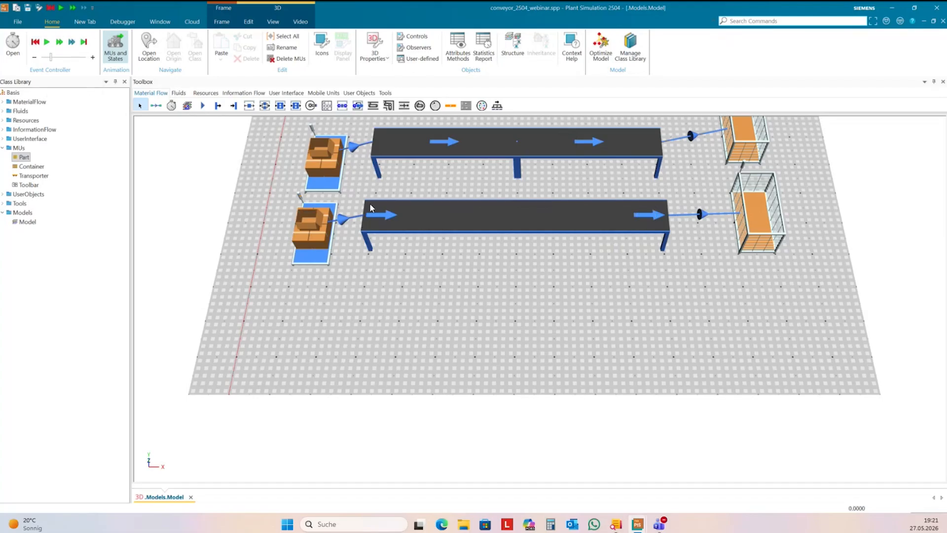
double_click(451, 229)
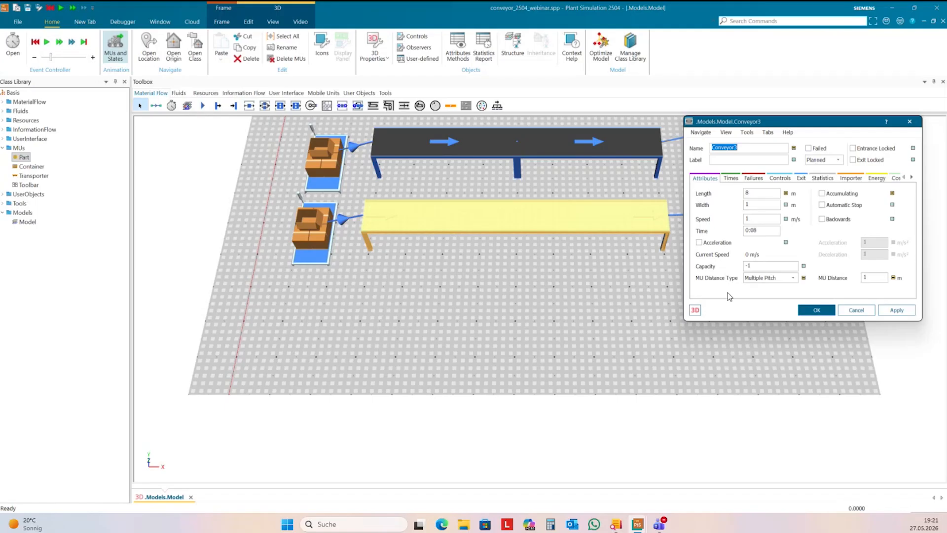
left_click(897, 309)
left_click(817, 310)
left_click(617, 334)
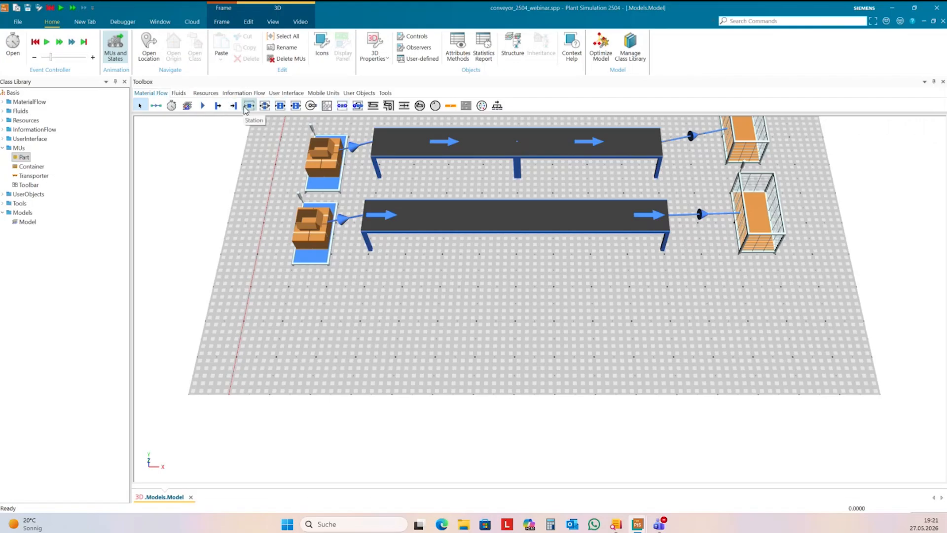
Draw a third straight conveyor in front of the second line, roughly as long as the second conveyor.
left_click(373, 108)
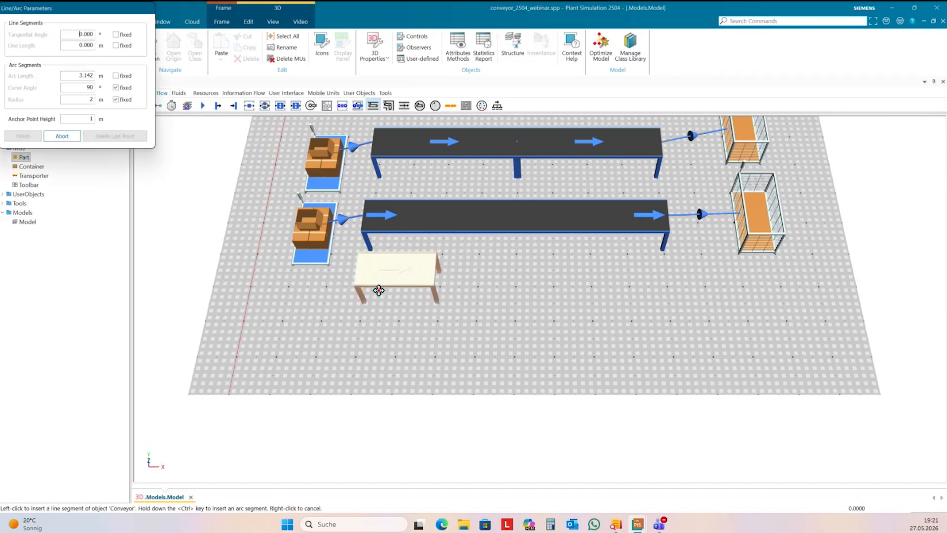
left_click(355, 313)
left_click(650, 314)
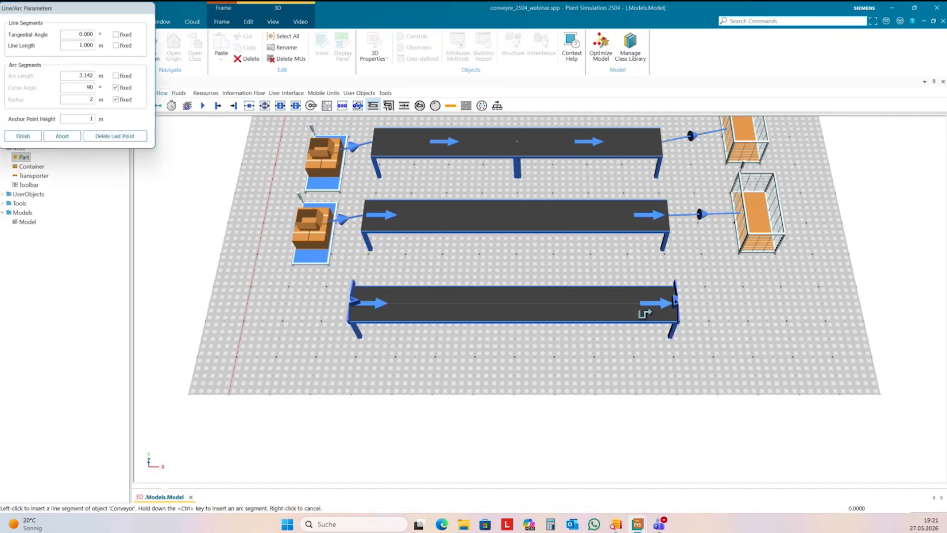
right_click(646, 326)
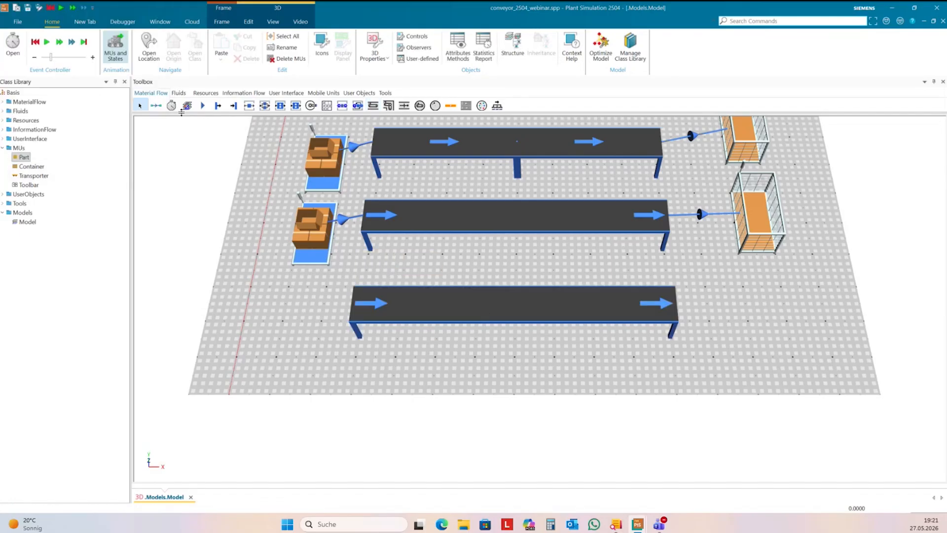
Place a source at the start of the third conveyor and a drain beyond its end.
left_click(218, 106)
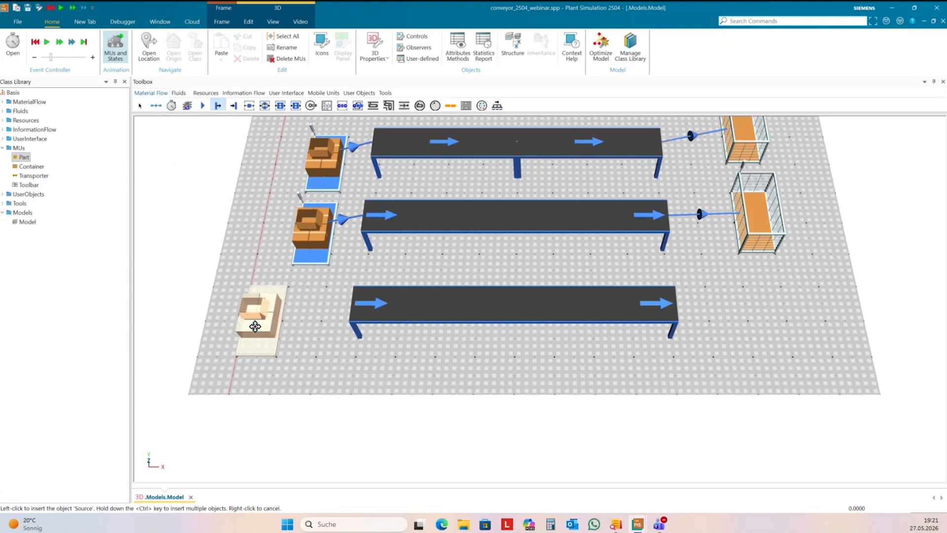
left_click(296, 316)
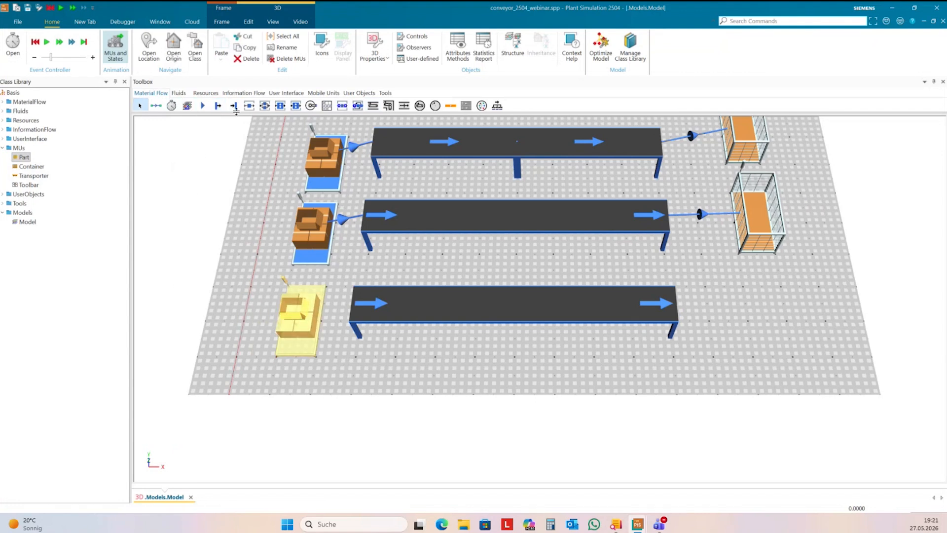
left_click(233, 105)
left_click(772, 311)
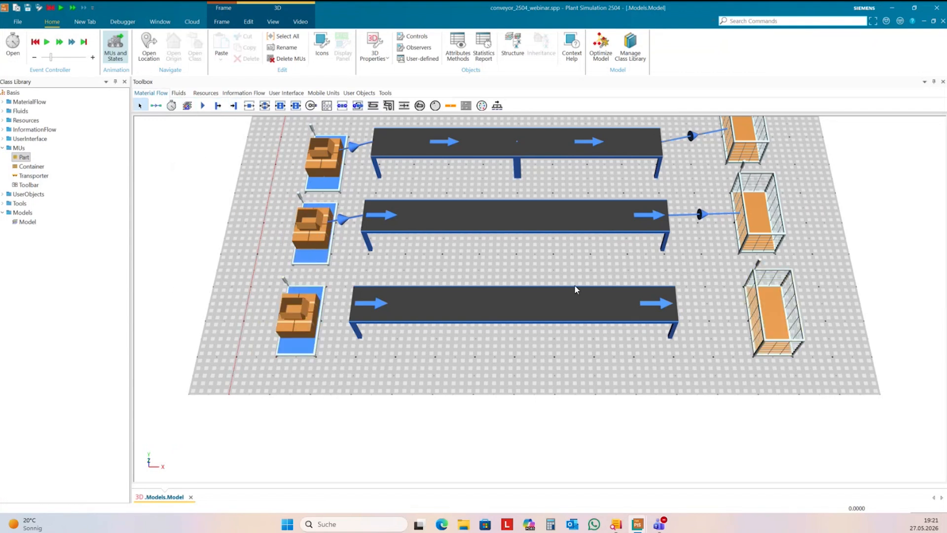
Connect the new source to the third conveyor and the conveyor to the new drain.
left_click(155, 105)
left_click(298, 315)
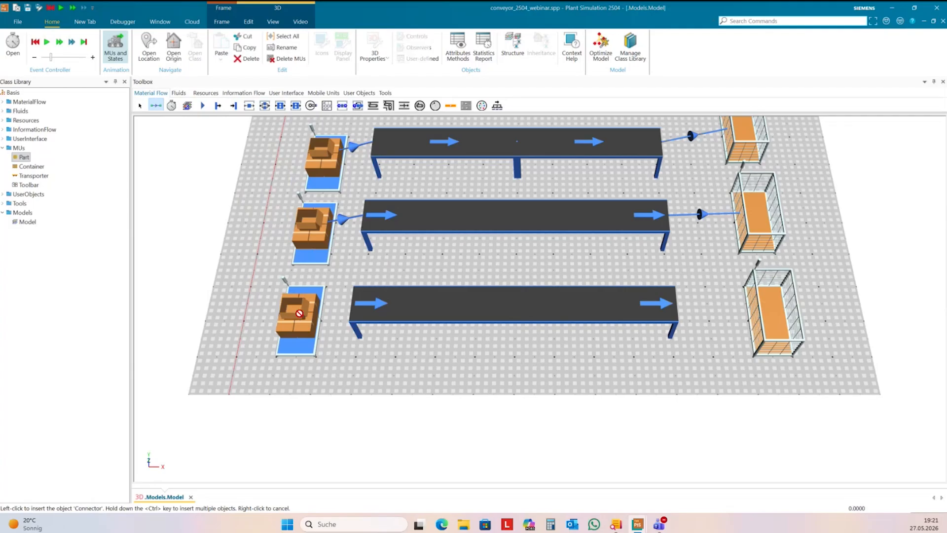
left_click(390, 307)
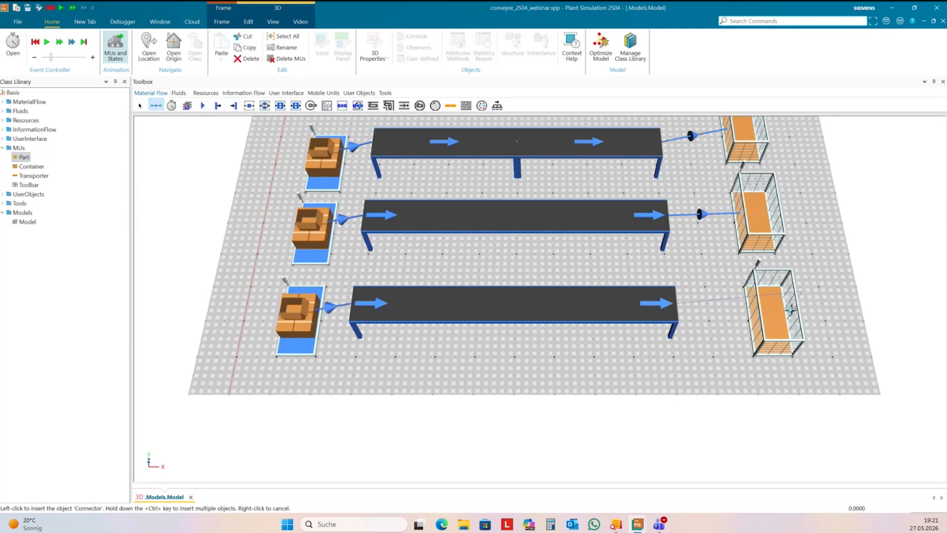
left_click(771, 319)
right_click(846, 332)
Set the third line's source interval to a Uniform distribution with bounds 0:01 and 0:04.
left_click_drag(826, 352, 831, 307)
double_click(456, 263)
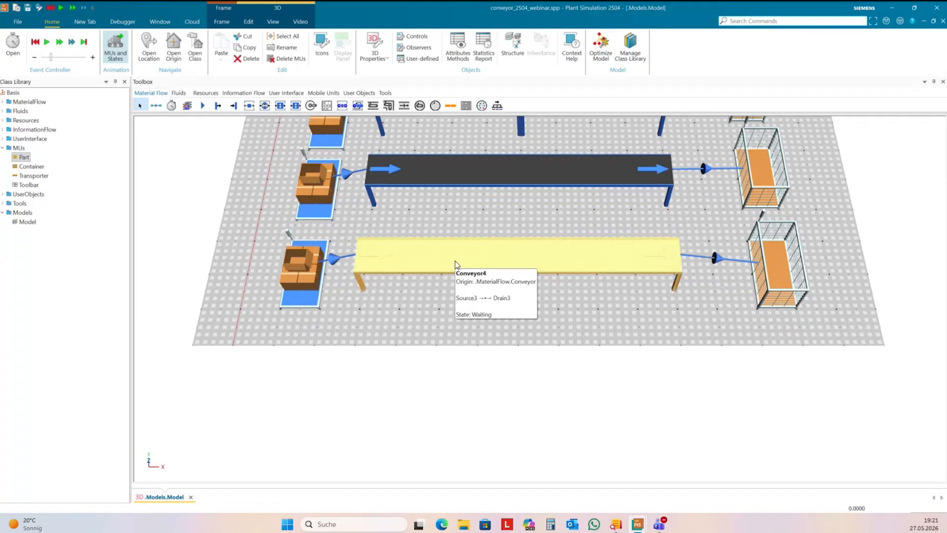
left_click(575, 168)
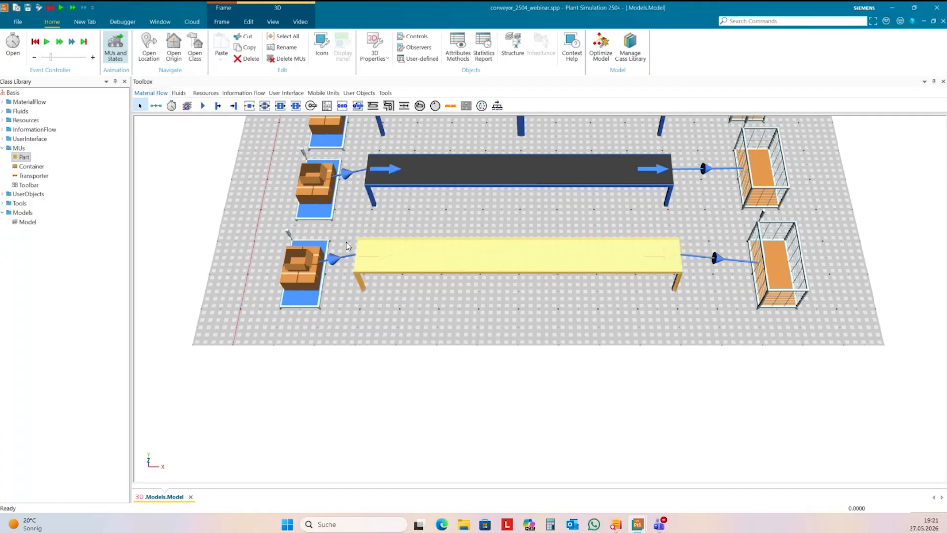
double_click(314, 270)
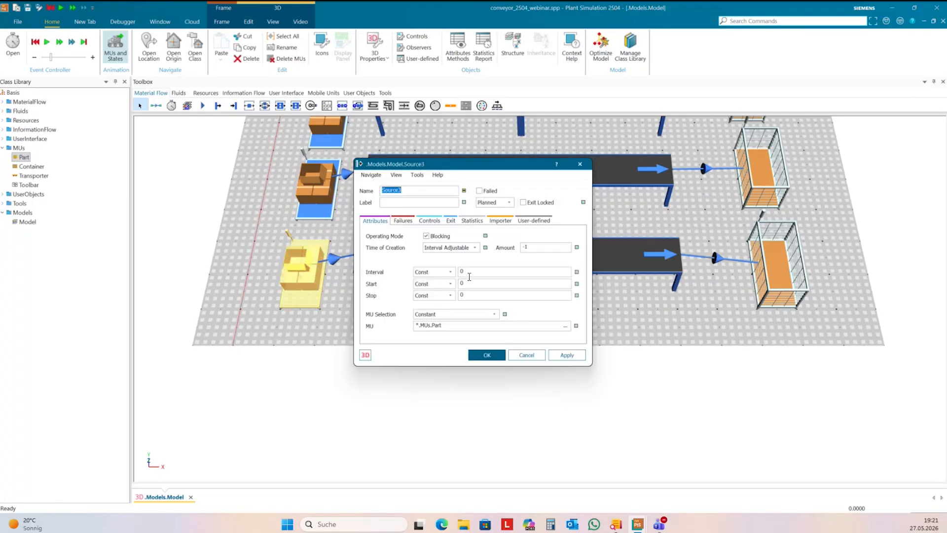
left_click(469, 275)
left_click(450, 272)
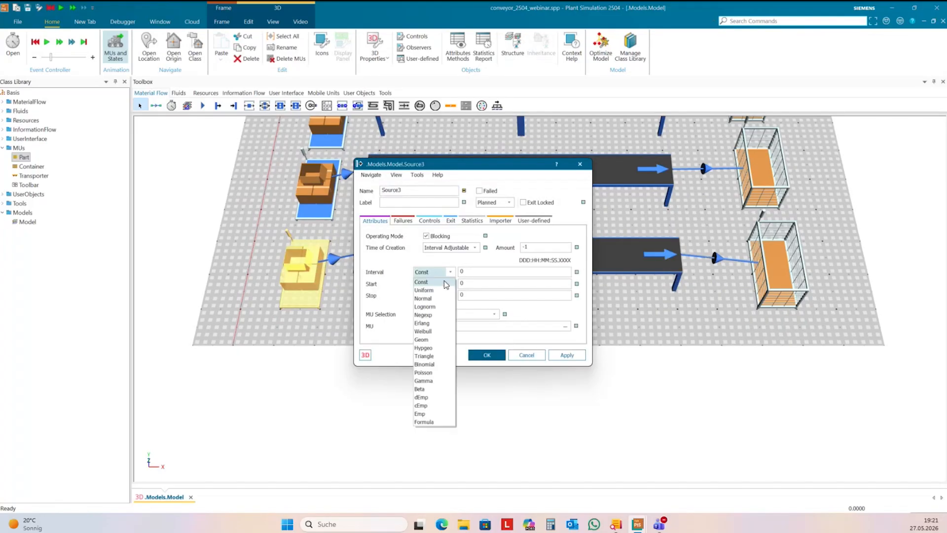
left_click(436, 291)
type("1")
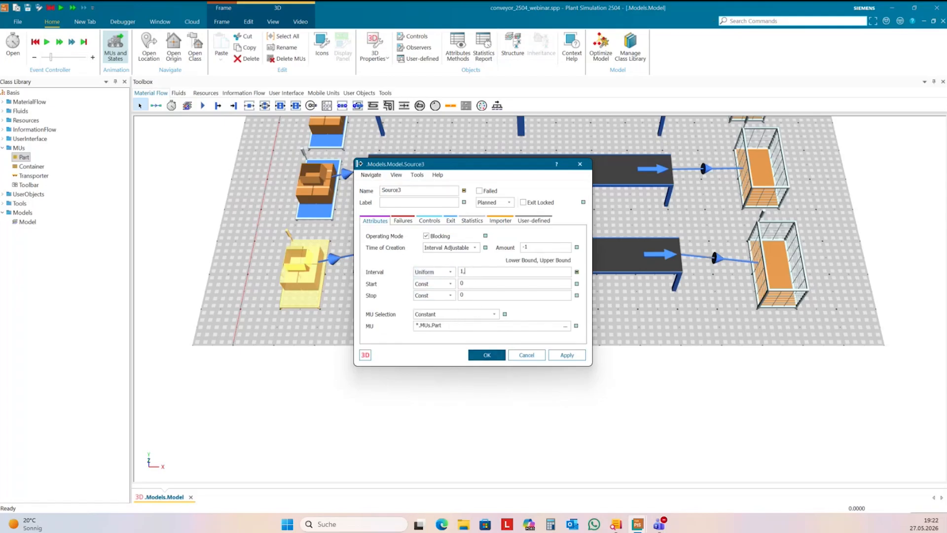
type(", 0:04")
left_click(567, 354)
left_click(486, 358)
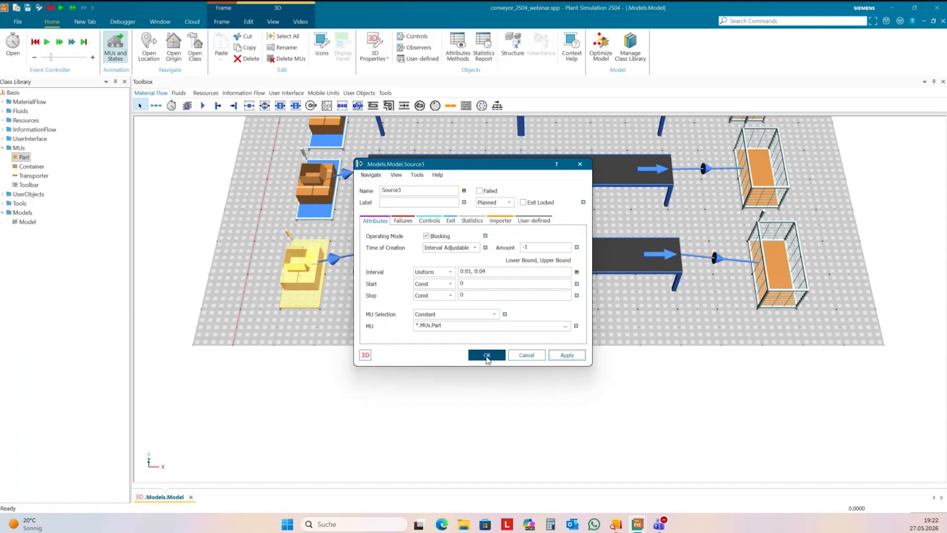
Set the third conveyor's MU distance type to Minimum Gap with a distance of 0.2 m, keeping its dialog clear of the conveyors.
double_click(476, 265)
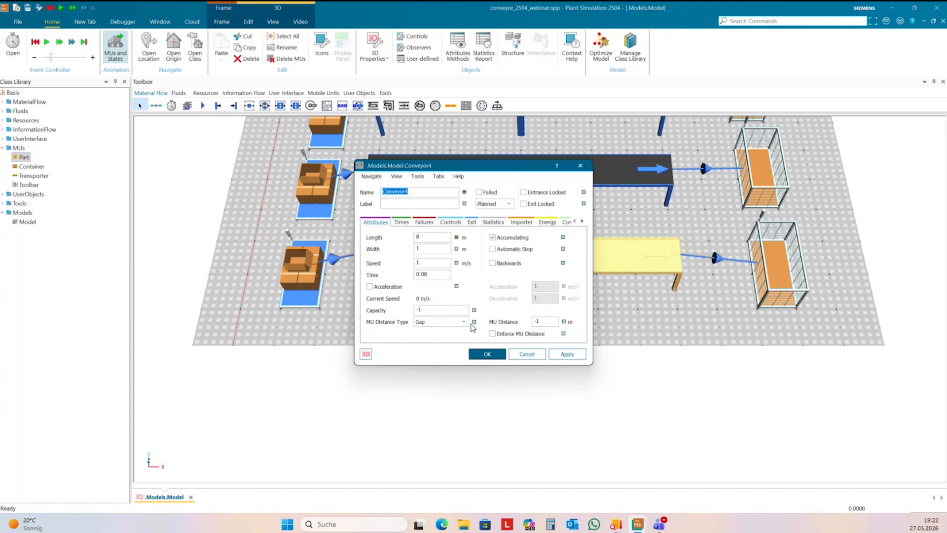
left_click(467, 326)
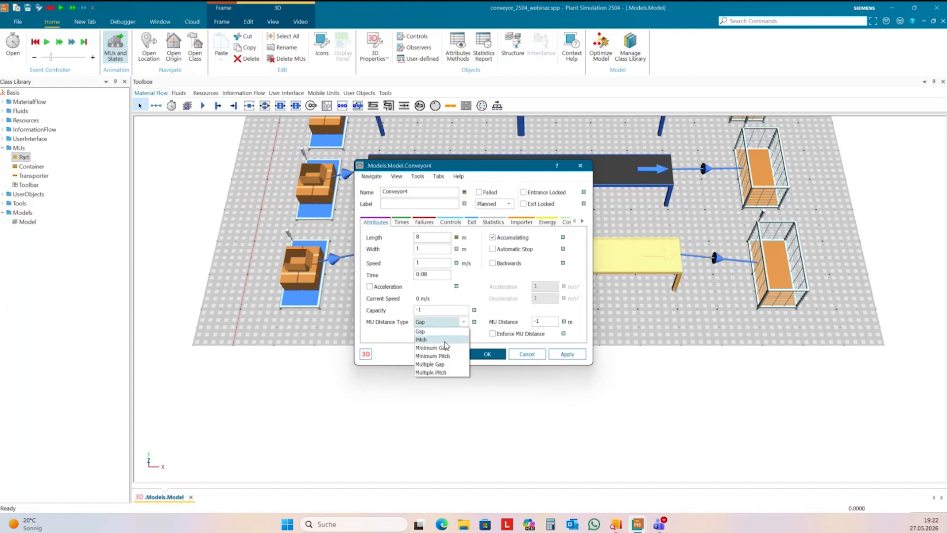
left_click(452, 347)
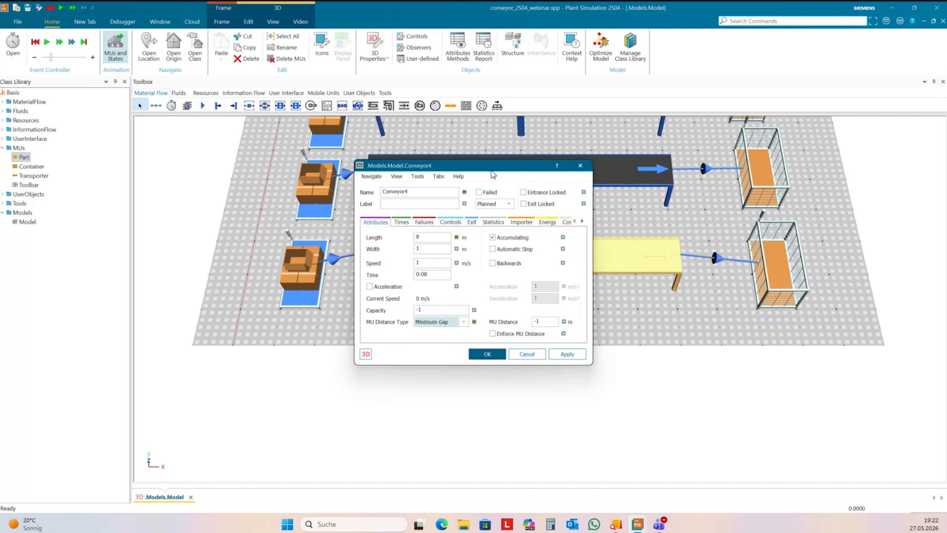
left_click_drag(493, 173, 636, 152)
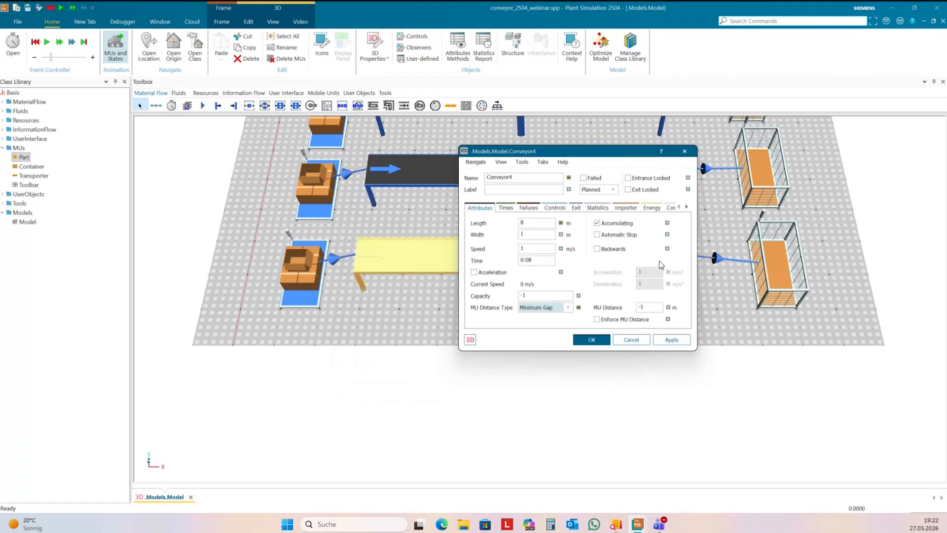
left_click_drag(656, 308, 621, 308)
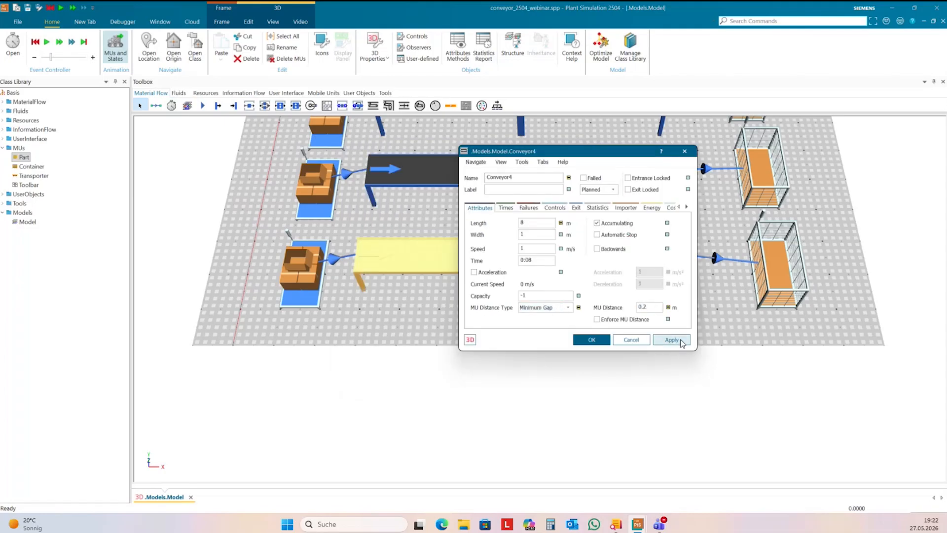
left_click(681, 342)
left_click_drag(612, 157, 632, 321)
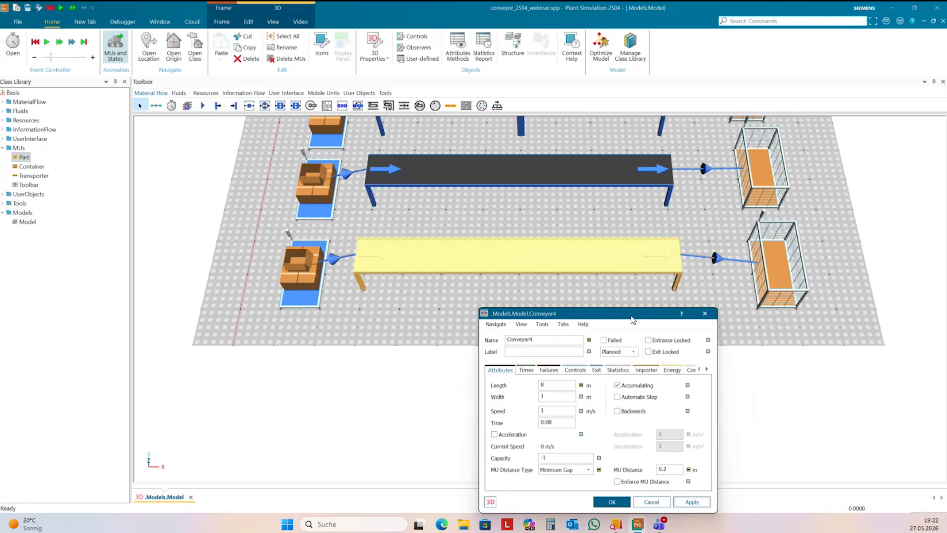
Run the simulation with the Conveyor4 settings open to watch the parts travel along the front conveyor.
left_click(587, 294)
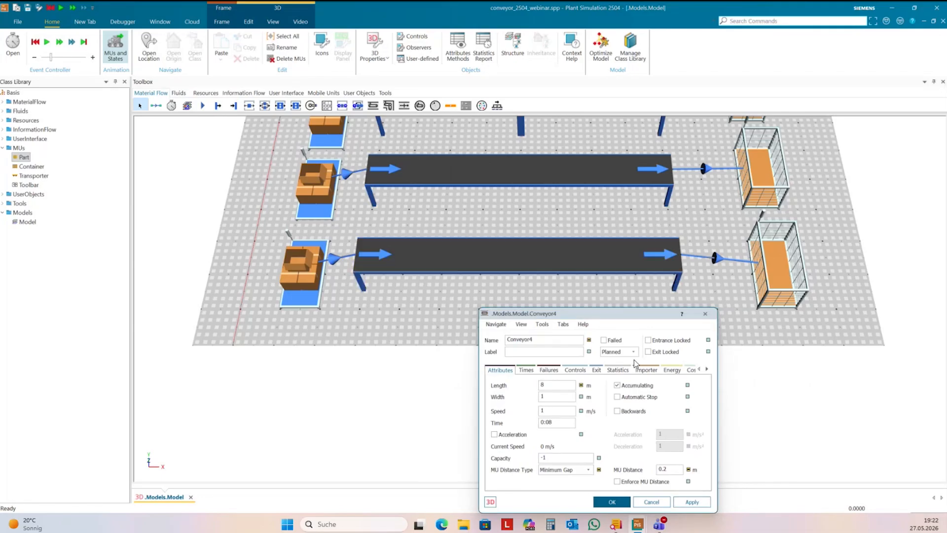
left_click_drag(625, 318, 622, 317)
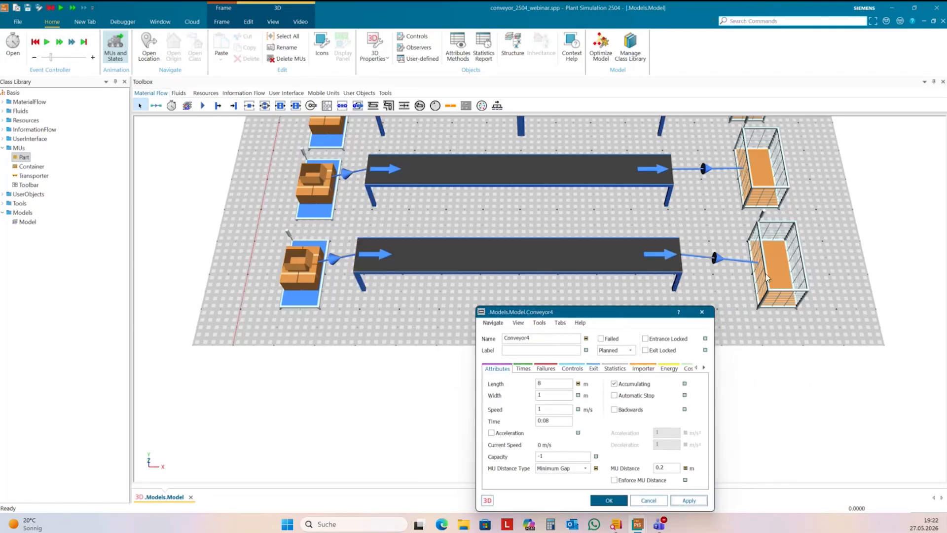
left_click(46, 42)
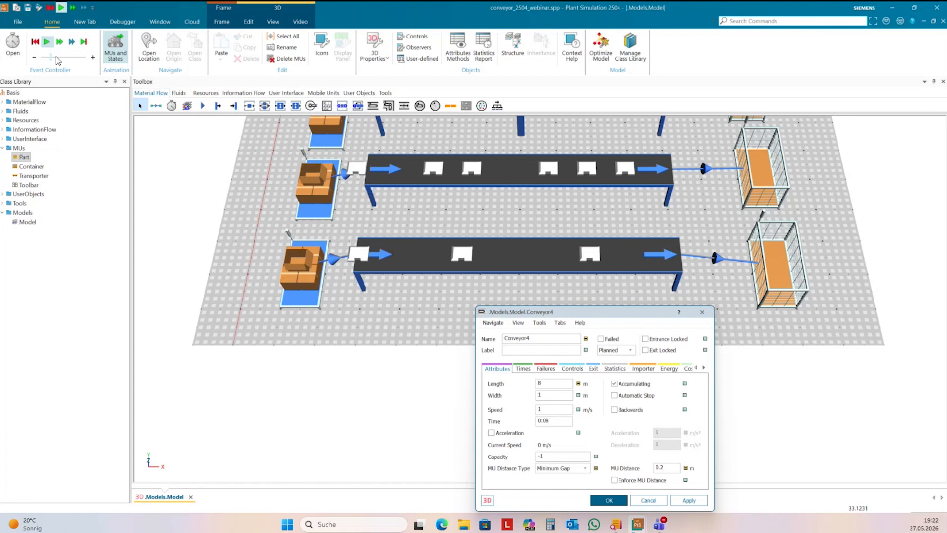
Lock the entrance of Drain3 at the end of the front conveyor while the simulation runs, keeping the conveyor in view.
left_click(766, 282)
double_click(766, 282)
left_click_drag(493, 121, 809, 126)
left_click(868, 152)
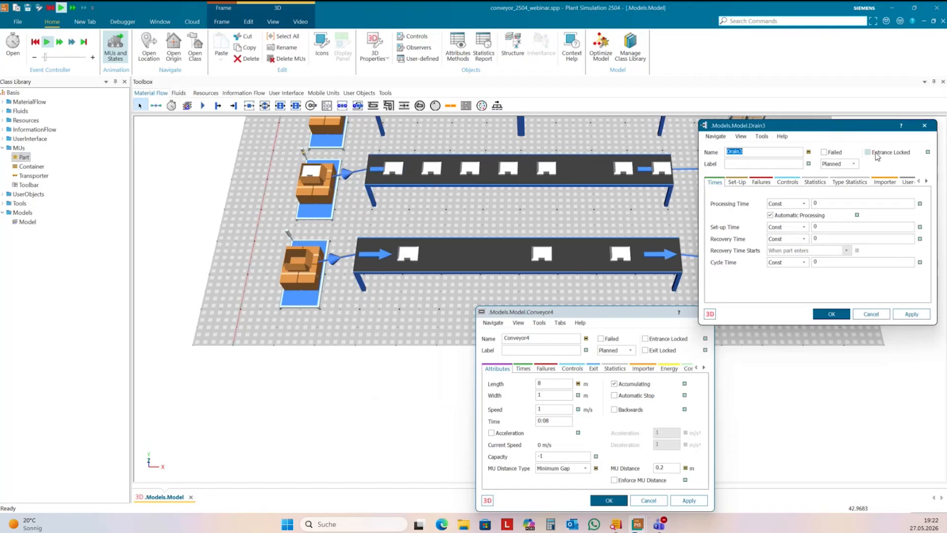
left_click(912, 313)
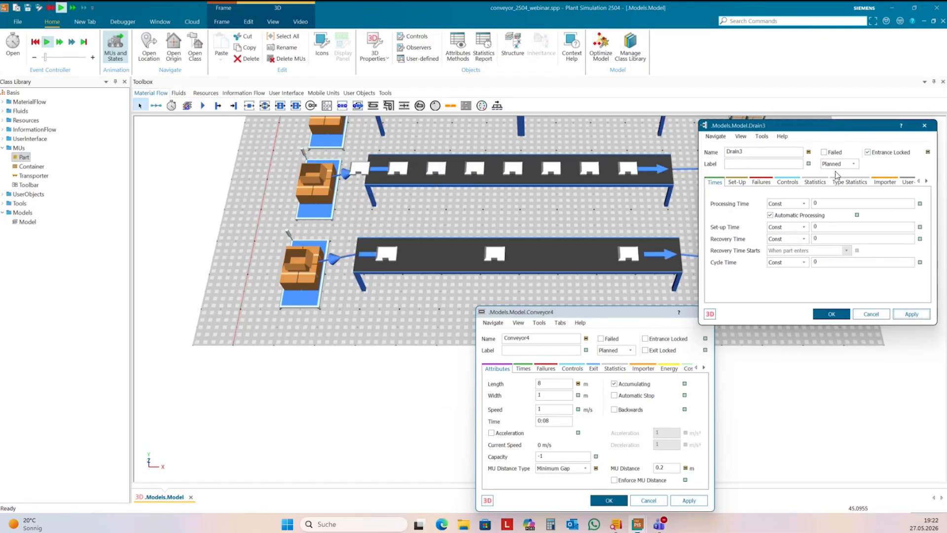
left_click_drag(818, 130, 843, 131)
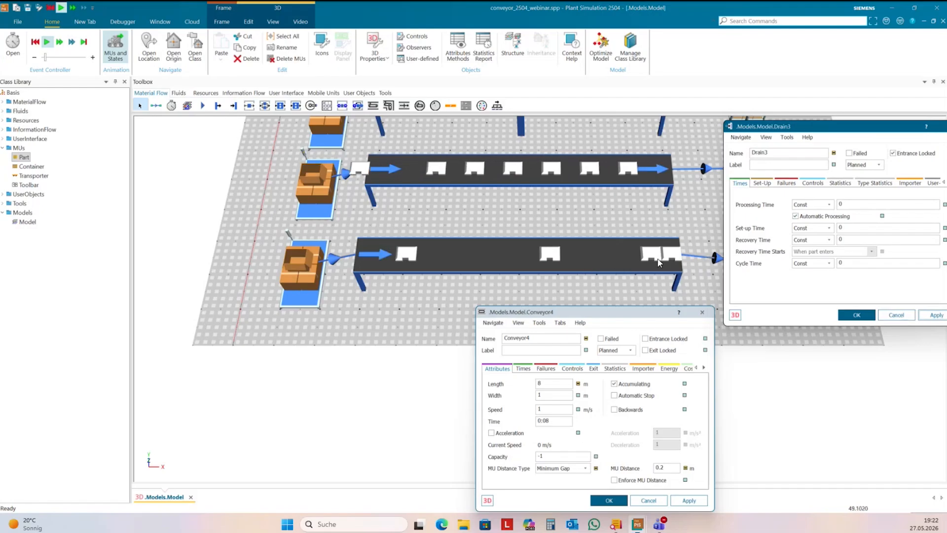
left_click_drag(764, 127, 795, 133)
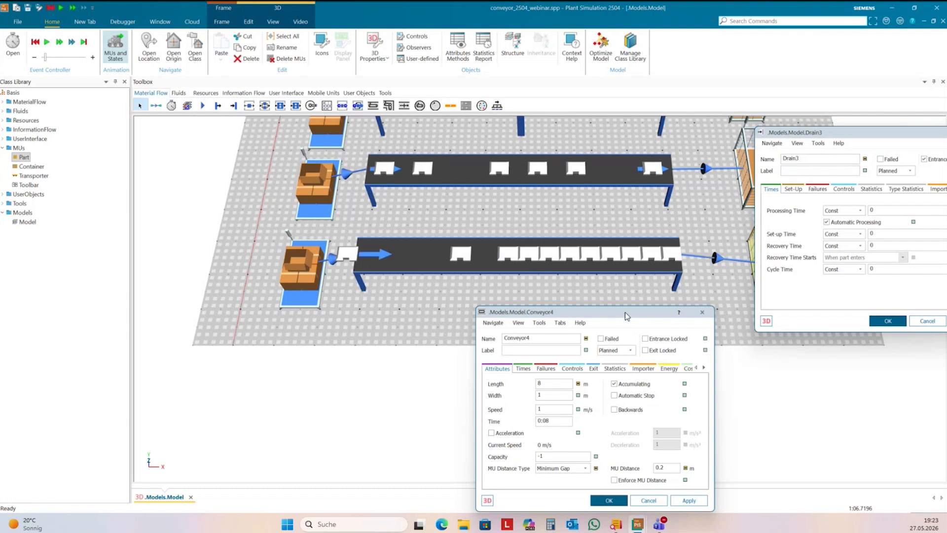
Accept and close the Conveyor4 and Drain3 settings.
left_click_drag(626, 313, 621, 299)
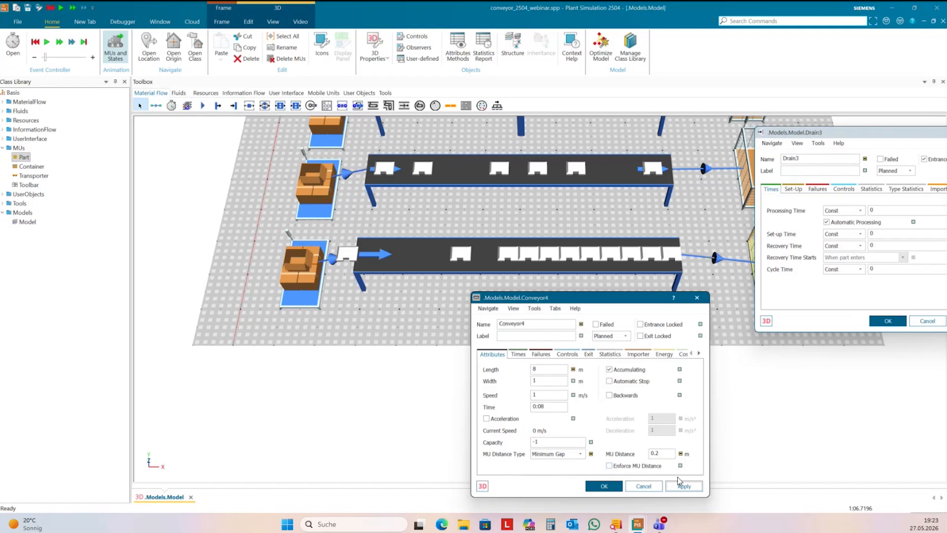
left_click(605, 487)
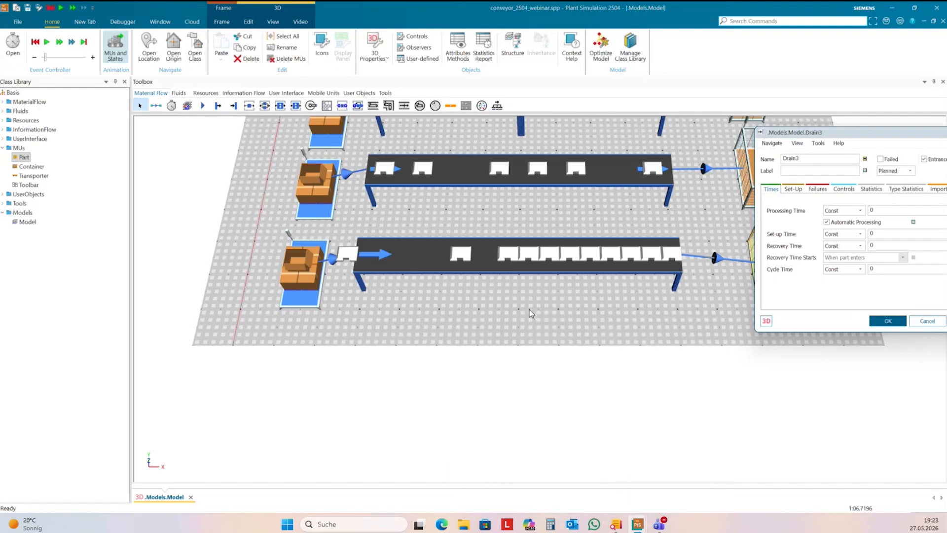
left_click(888, 321)
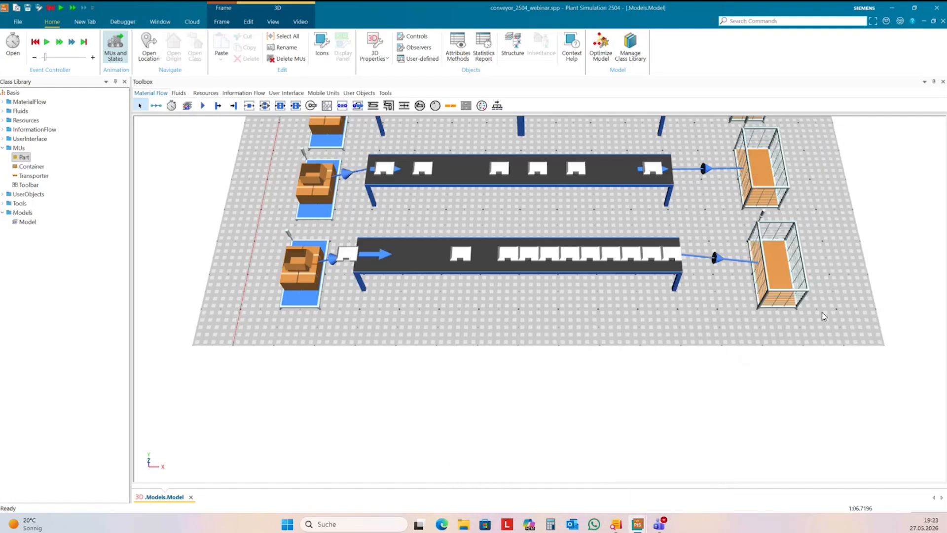
Reset the simulation and run it again at a higher speed.
left_click(35, 42)
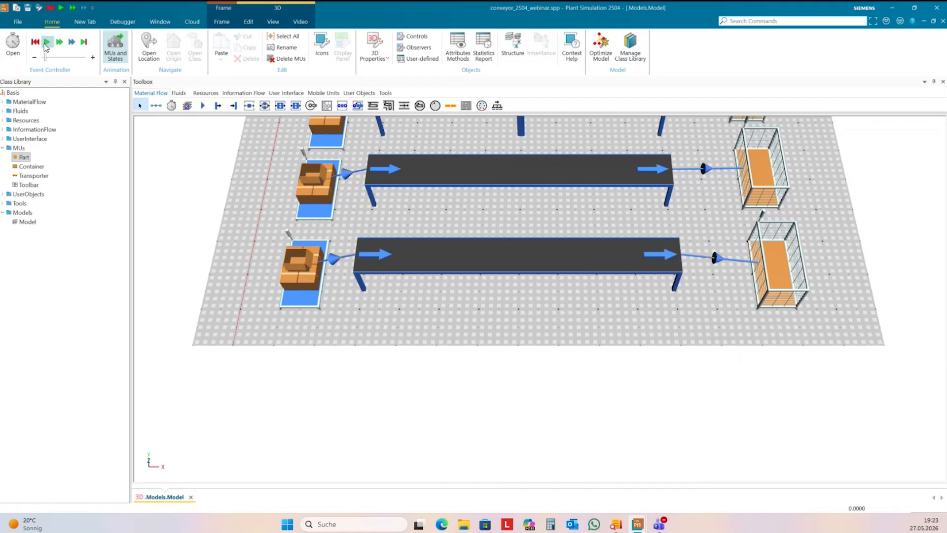
left_click(47, 42)
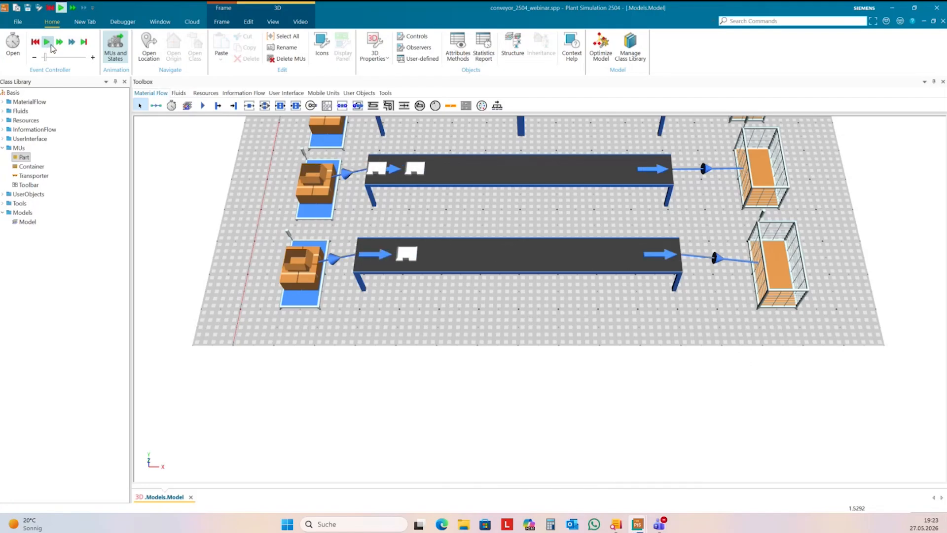
left_click_drag(45, 57, 54, 58)
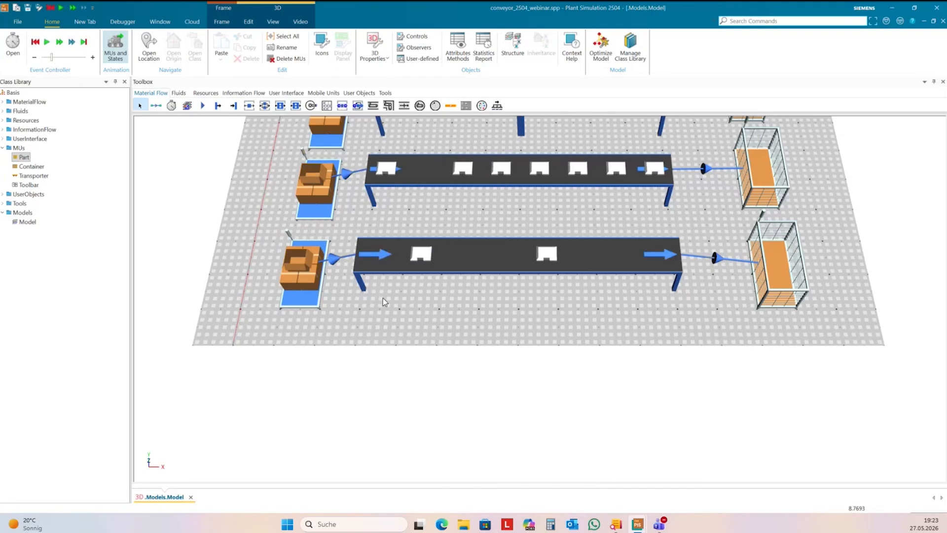
Enable Enforce MU Distance for the front conveyor, Conveyor4.
left_click(483, 262)
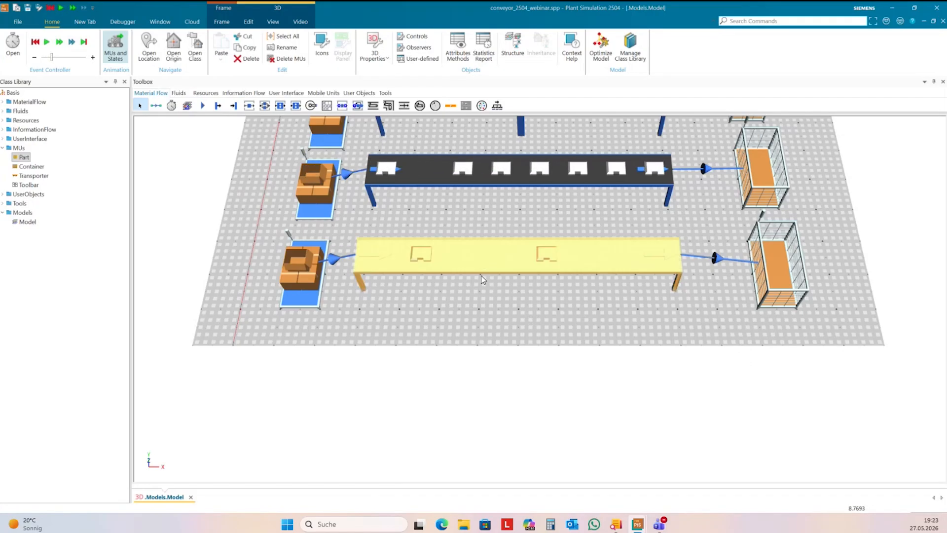
double_click(521, 271)
left_click(625, 467)
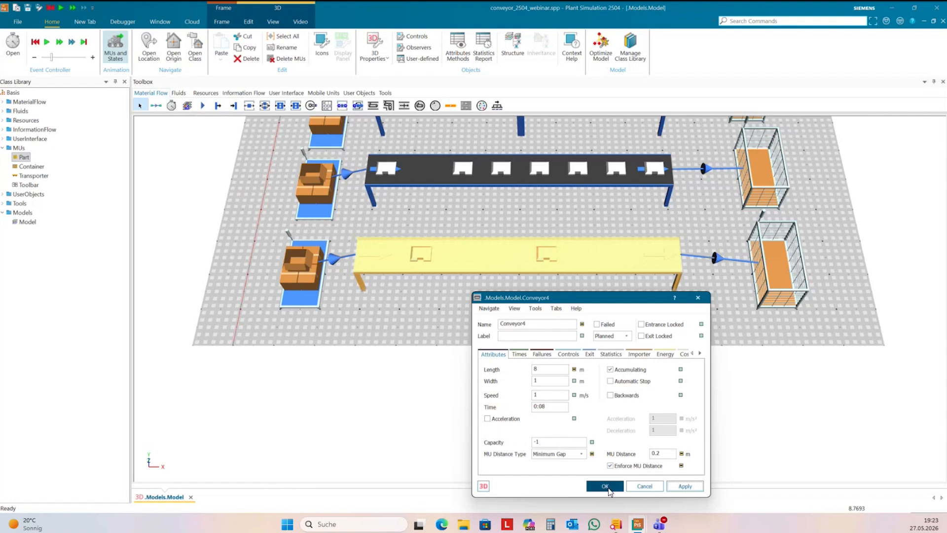
left_click(606, 486)
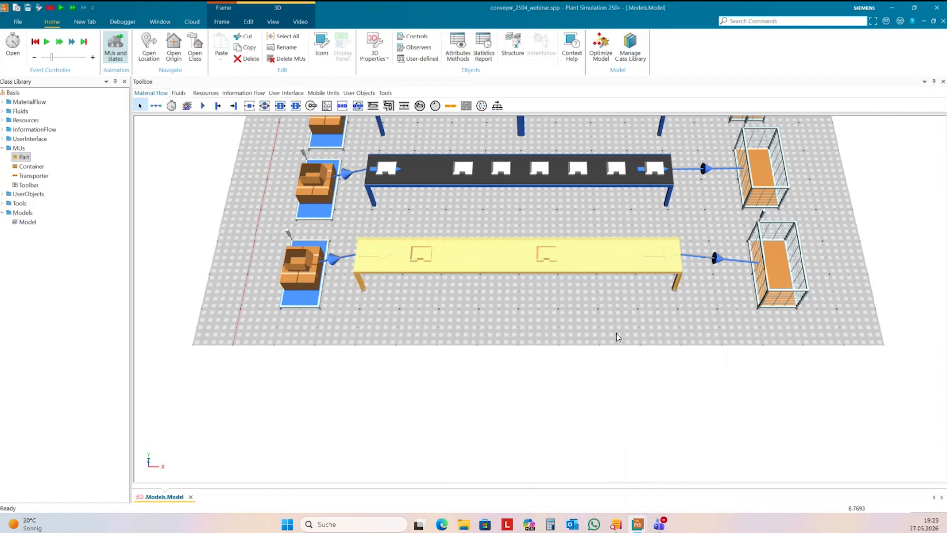
Set Drain3 at the end of the front conveyor to Entrance Locked and accept the change.
double_click(779, 289)
left_click_drag(871, 134, 799, 138)
left_click(855, 160)
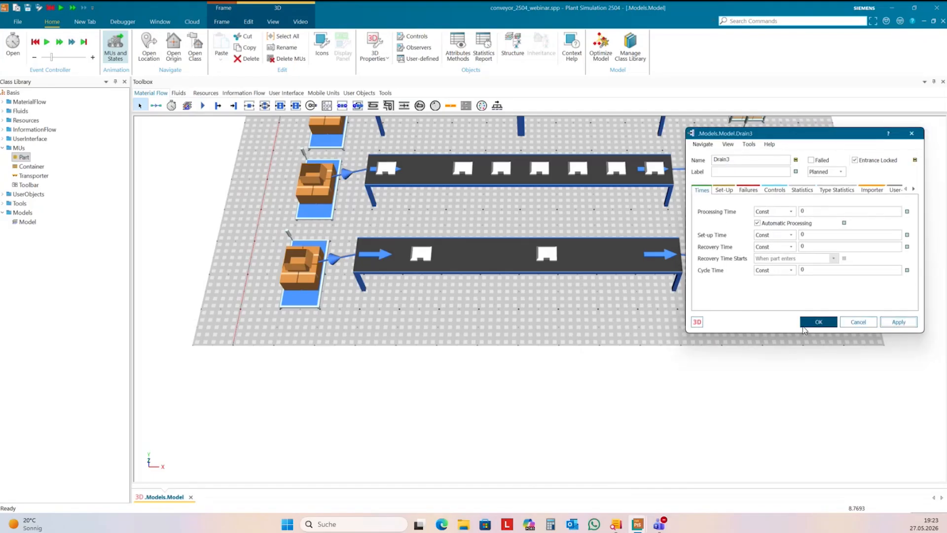
left_click(803, 325)
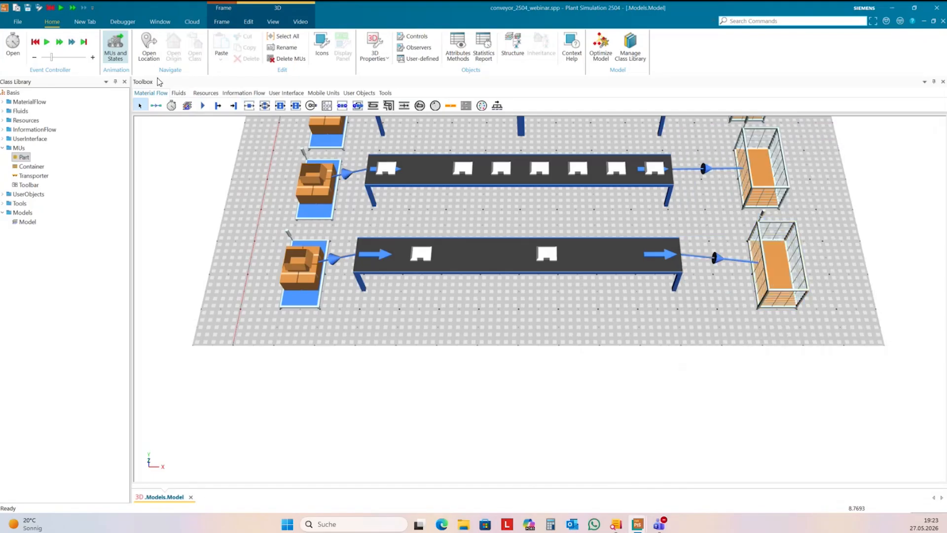
Run the simulation in stages to examine how the parts space themselves while queuing on the front conveyor.
left_click(49, 44)
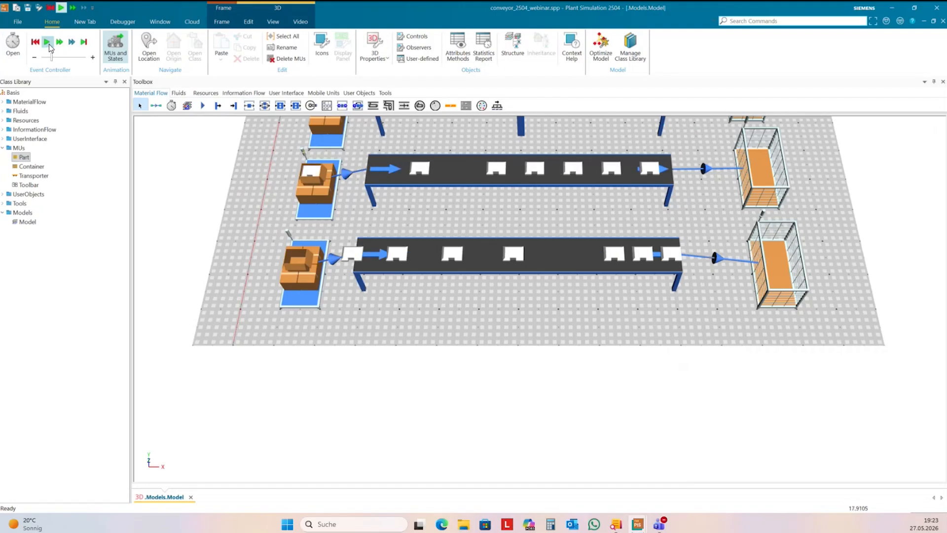
left_click(49, 45)
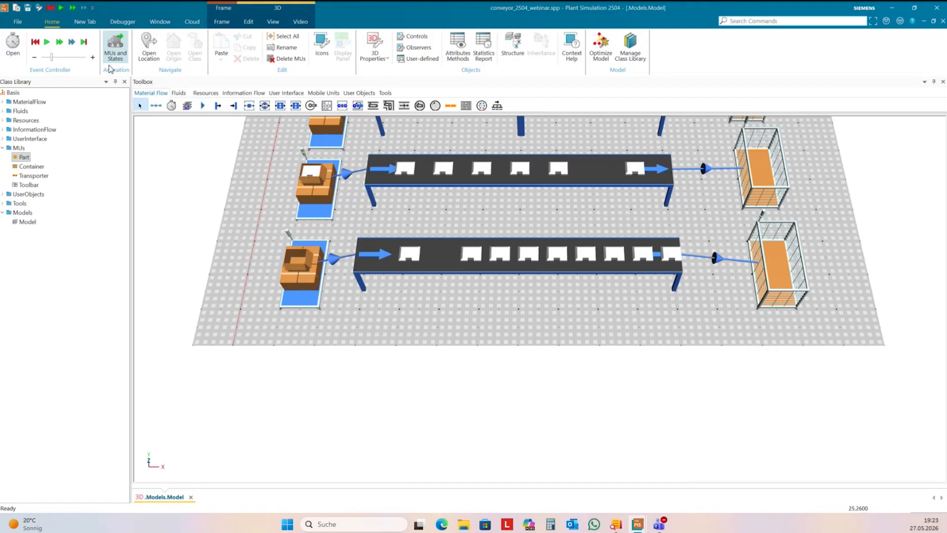
left_click(49, 44)
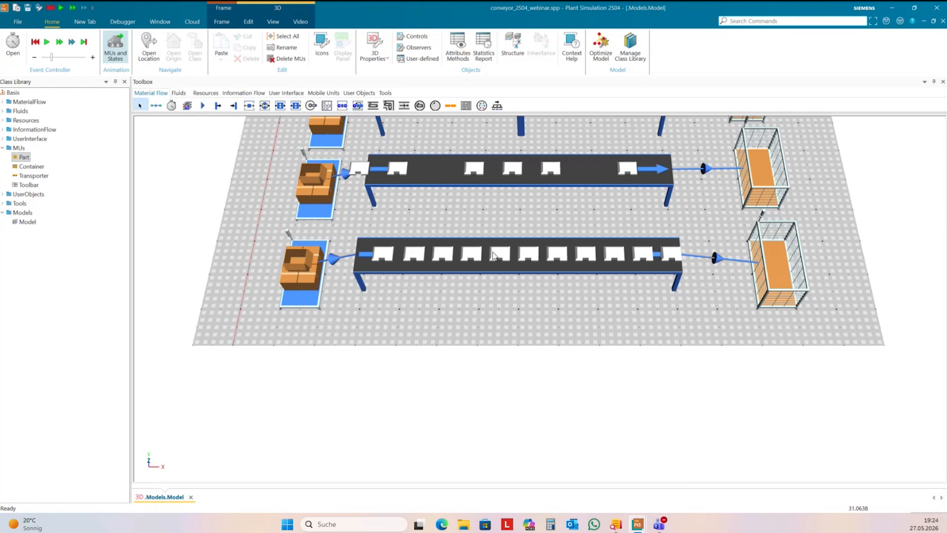
Insert a straight conveyor in the free floor area in front of the three existing conveyor lines.
scroll(529, 299, "down", 1)
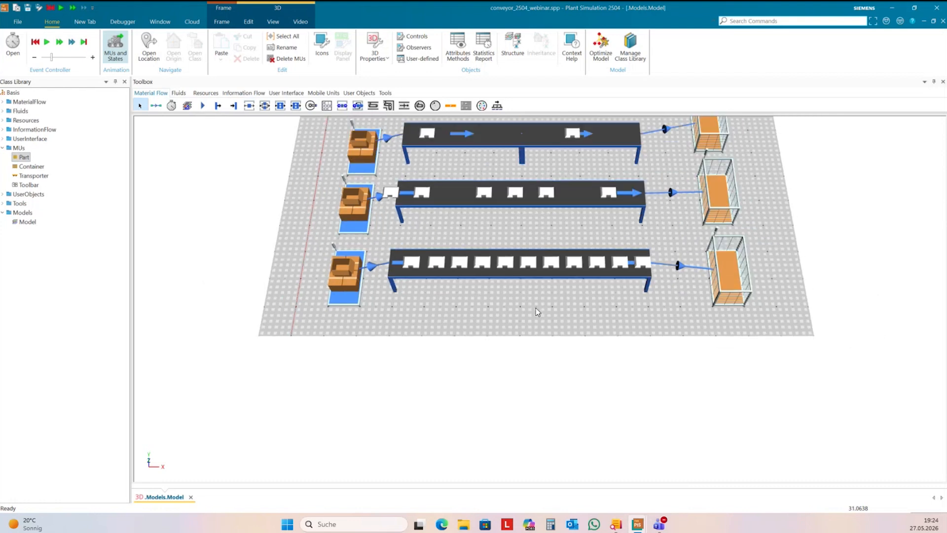
scroll(536, 308, "down", 3)
left_click_drag(545, 295, 538, 290)
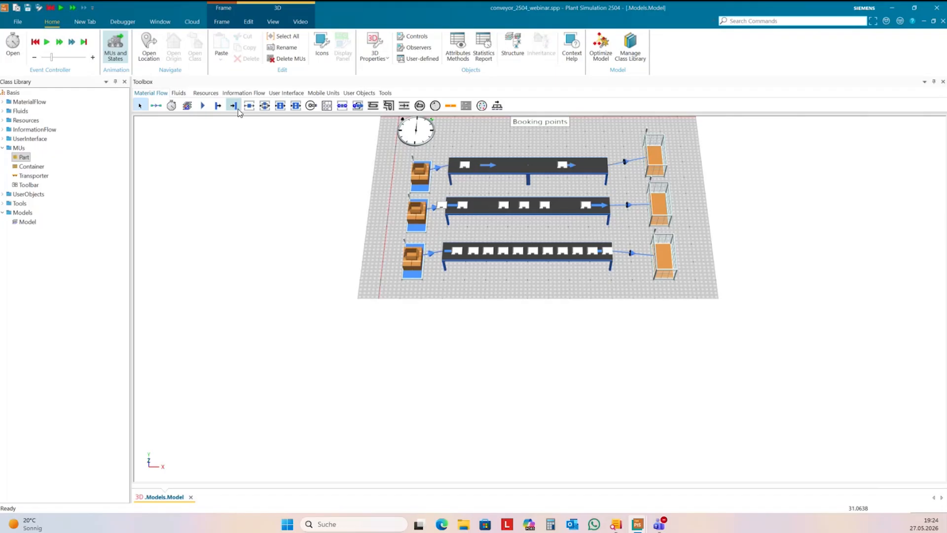
left_click(373, 106)
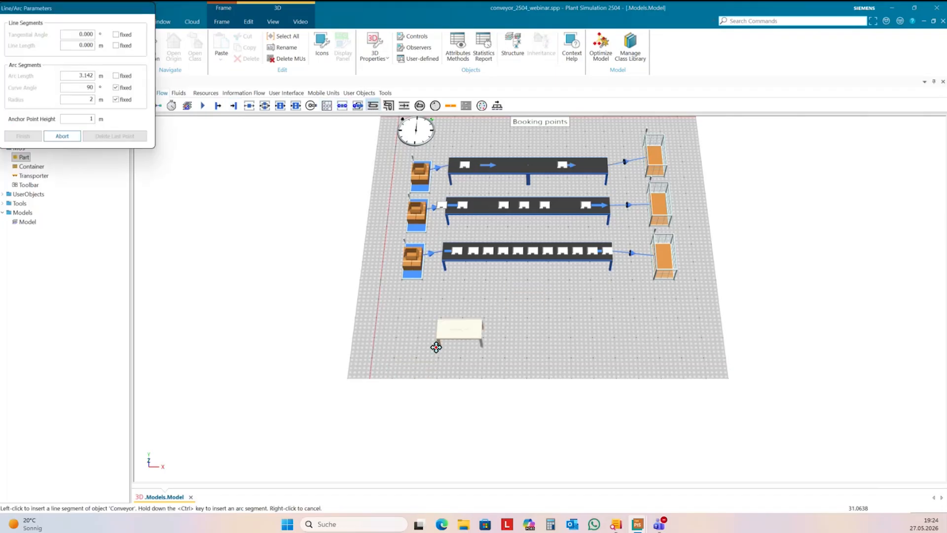
left_click(437, 343)
right_click(551, 344)
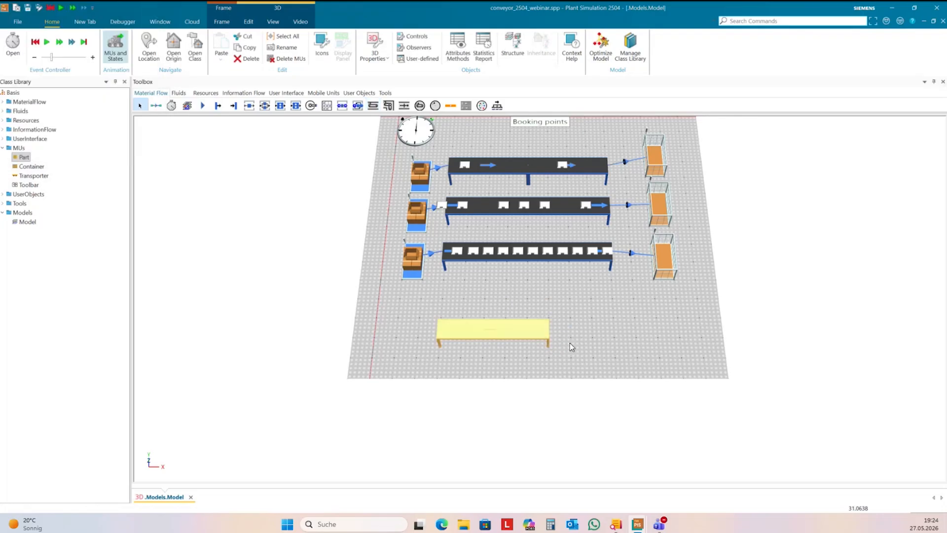
right_click(567, 342)
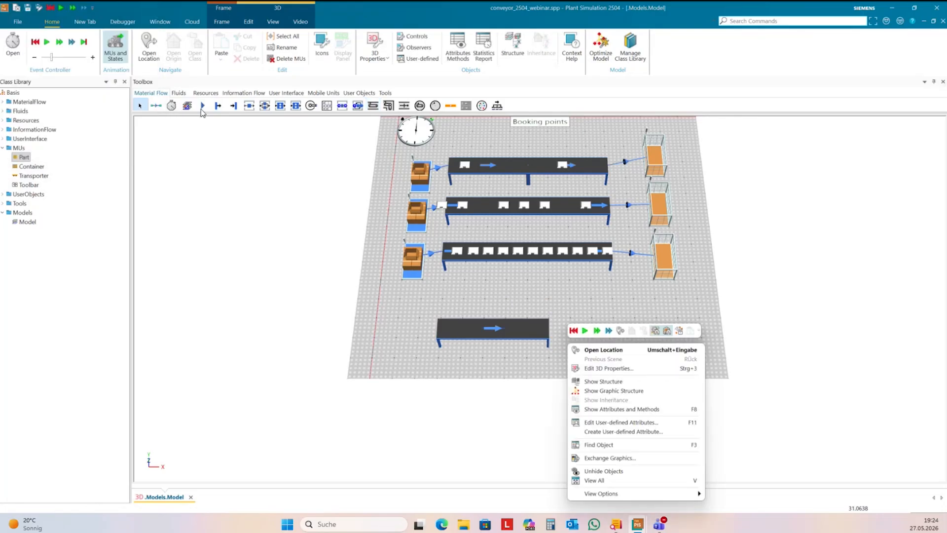
Place a Station beyond the exit end of the new conveyor and move both farther away from the existing lines.
left_click(249, 106)
left_click(621, 335)
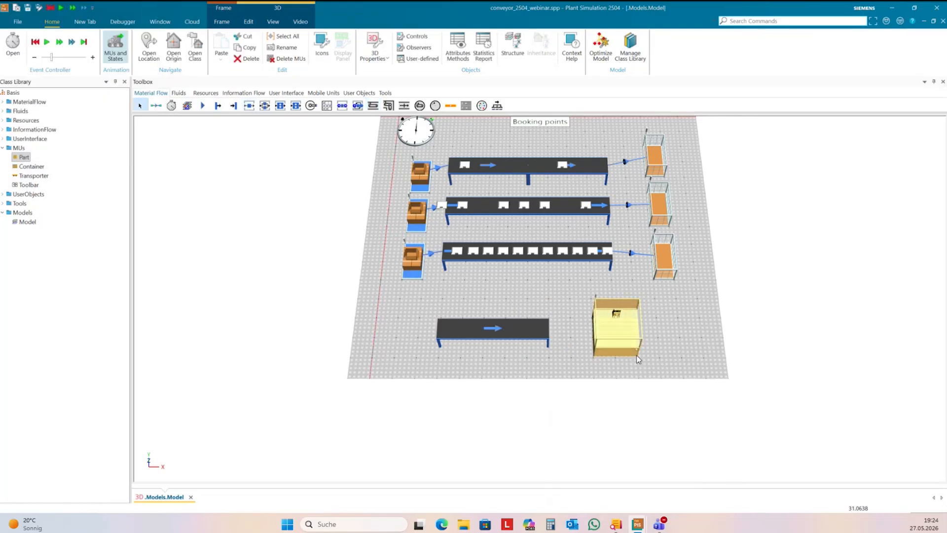
scroll(665, 363, "down", 3)
left_click_drag(659, 326, 636, 251)
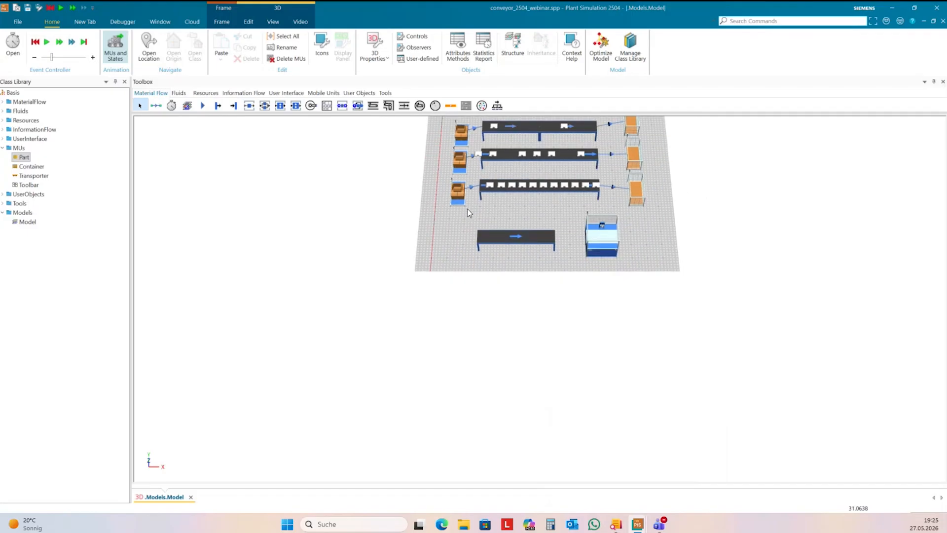
left_click_drag(463, 201, 608, 335)
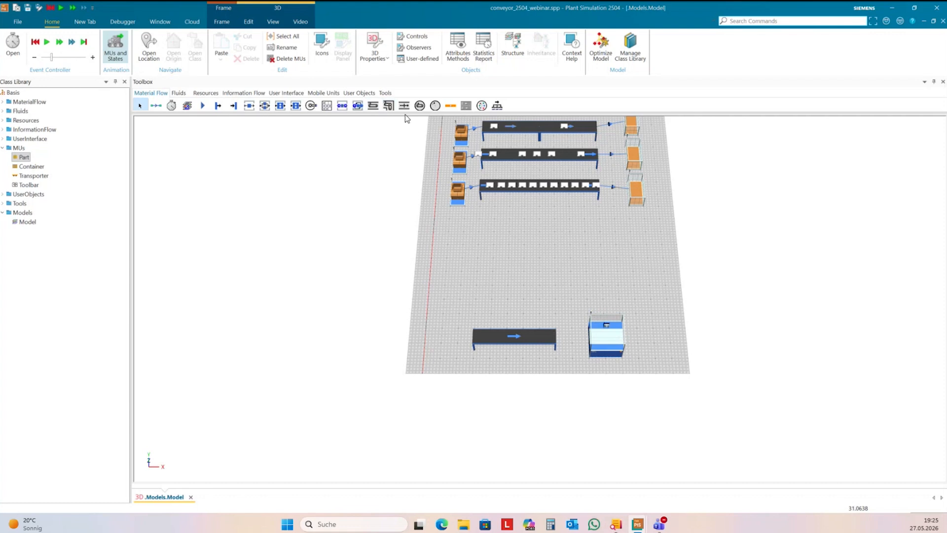
Draw a second straight conveyor at a -90° angle, from near the first one's exit toward the existing lines.
left_click(373, 106)
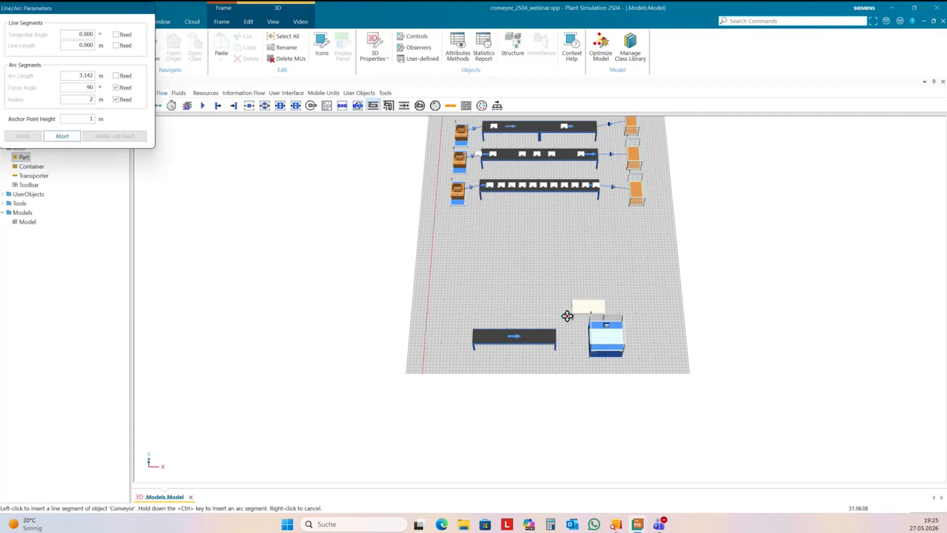
left_click(556, 310)
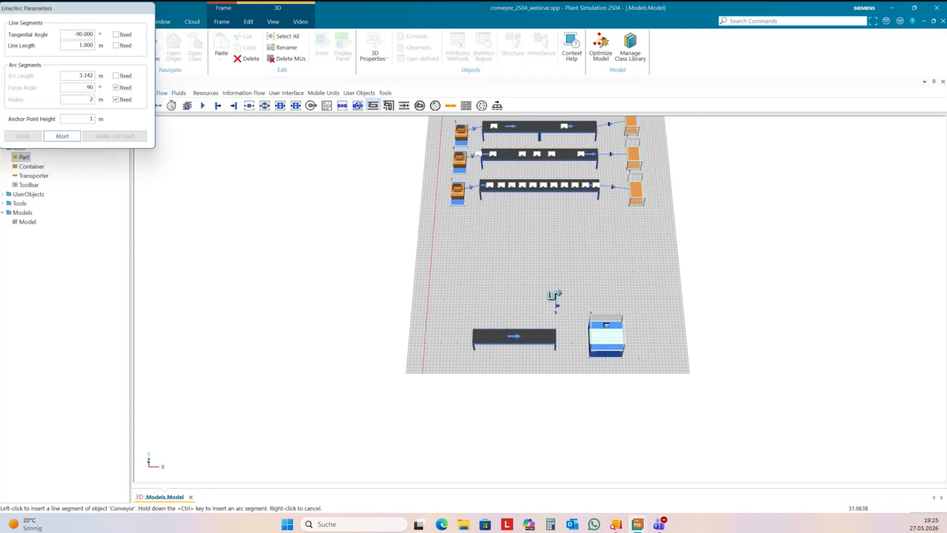
left_click(556, 215)
right_click(557, 215)
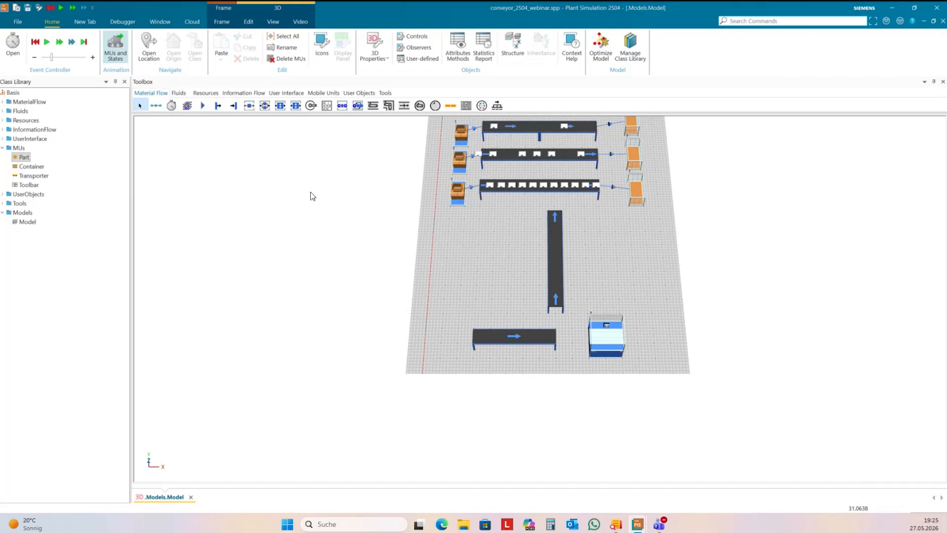
Place a Source before the entrance of the new horizontal conveyor and a Drain behind the Station.
left_click(218, 106)
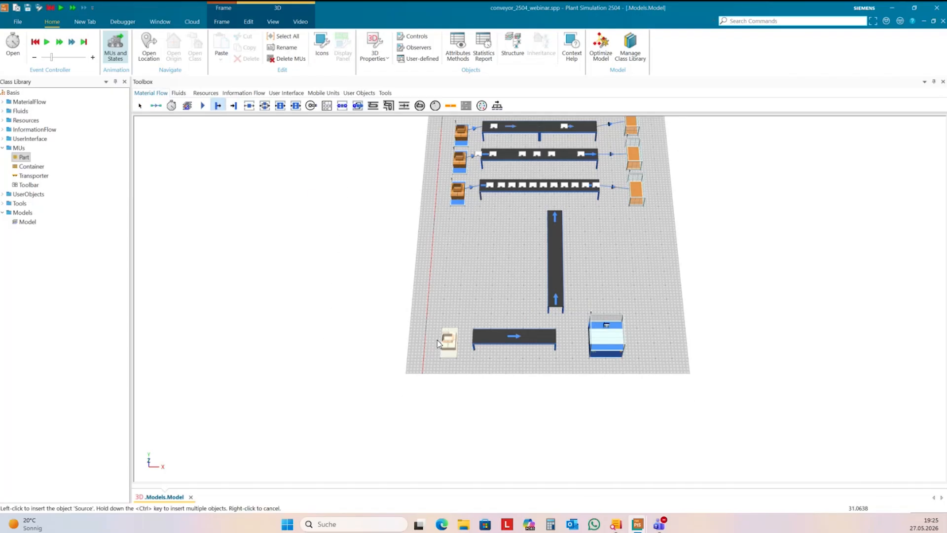
left_click(438, 339)
left_click(235, 107)
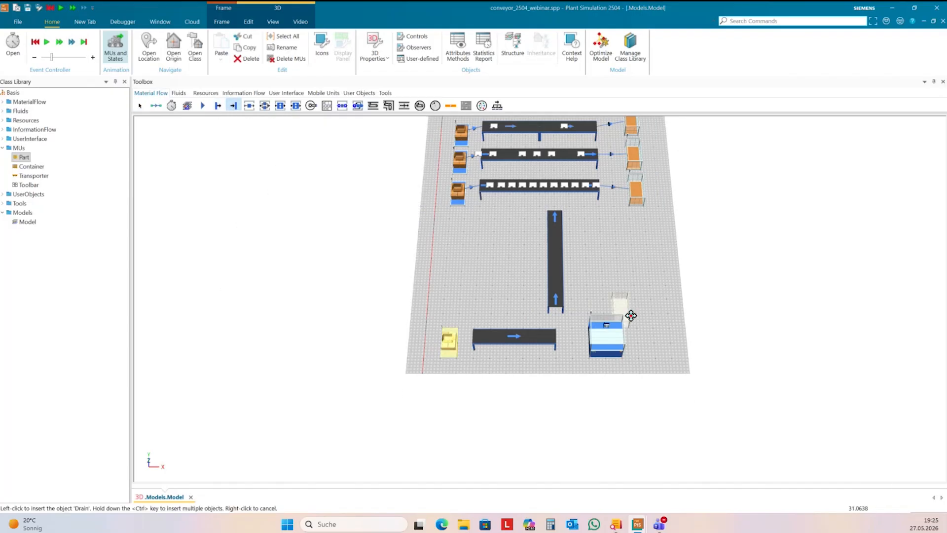
left_click(660, 343)
left_click(661, 348)
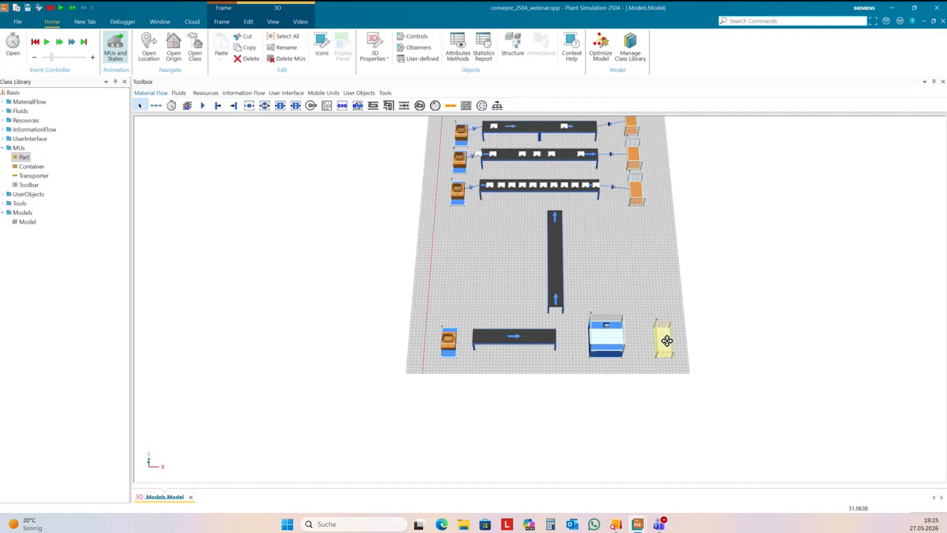
Connect the new Source to the horizontal conveyor, the conveyor to the Station, and the Station to the Drain.
left_click(155, 106)
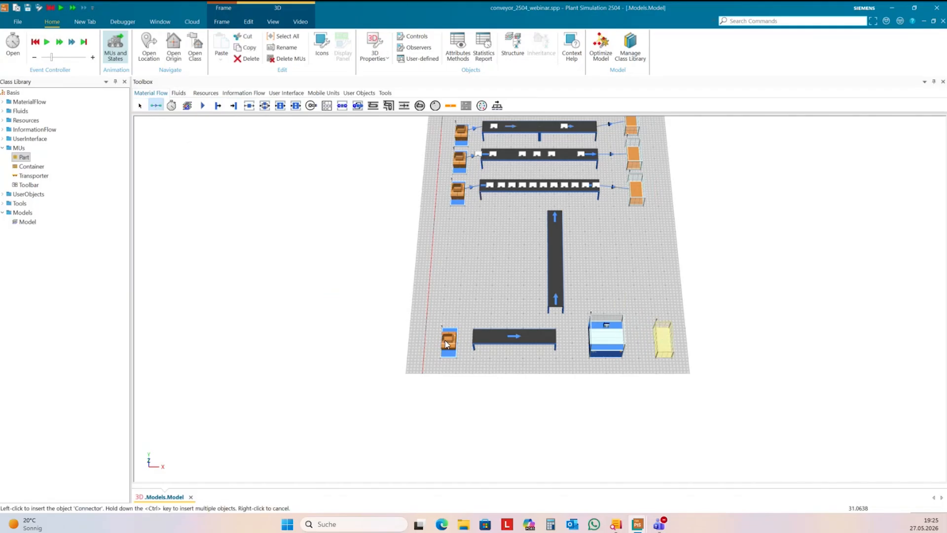
left_click(448, 339)
left_click(513, 337)
left_click(607, 338)
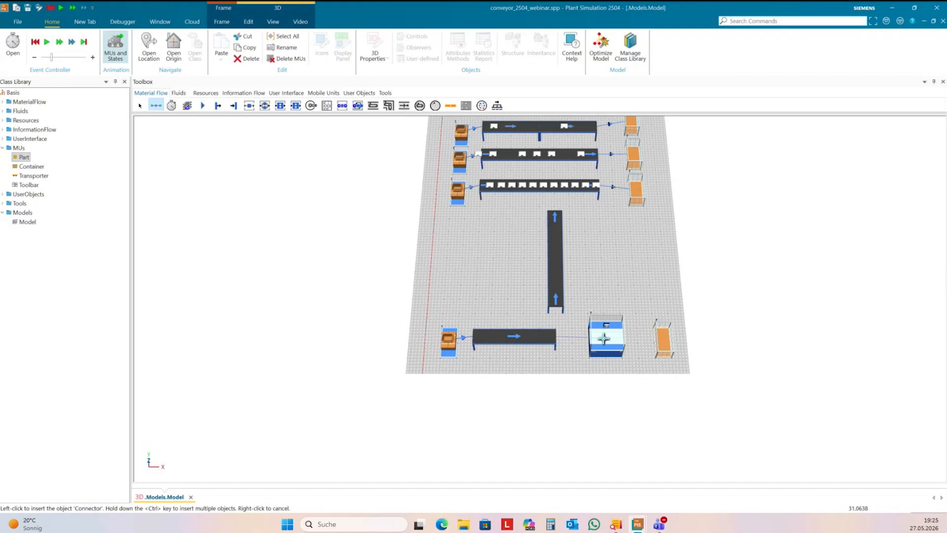
left_click(658, 341)
right_click(643, 370)
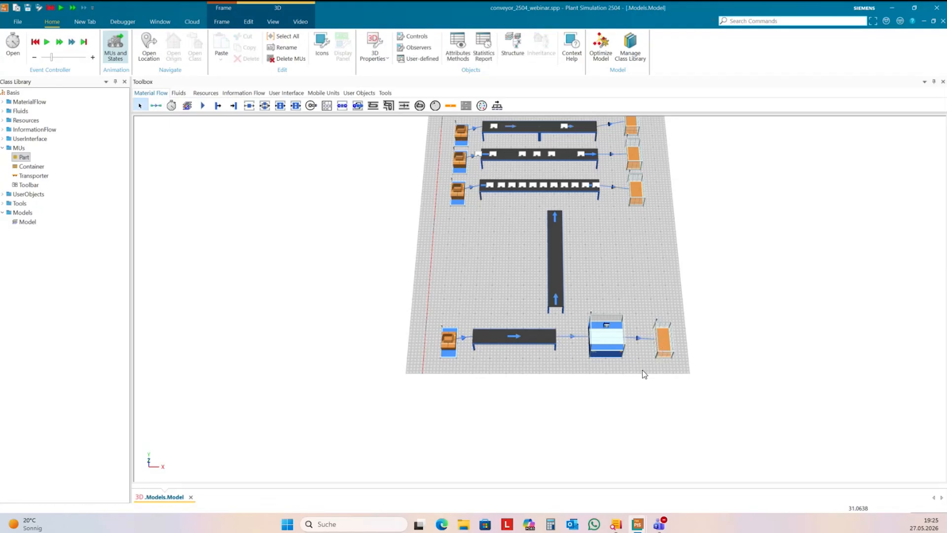
Add a failure to the Station with 95% availability and an MTTR of 0:40.
double_click(617, 345)
left_click_drag(487, 164, 797, 164)
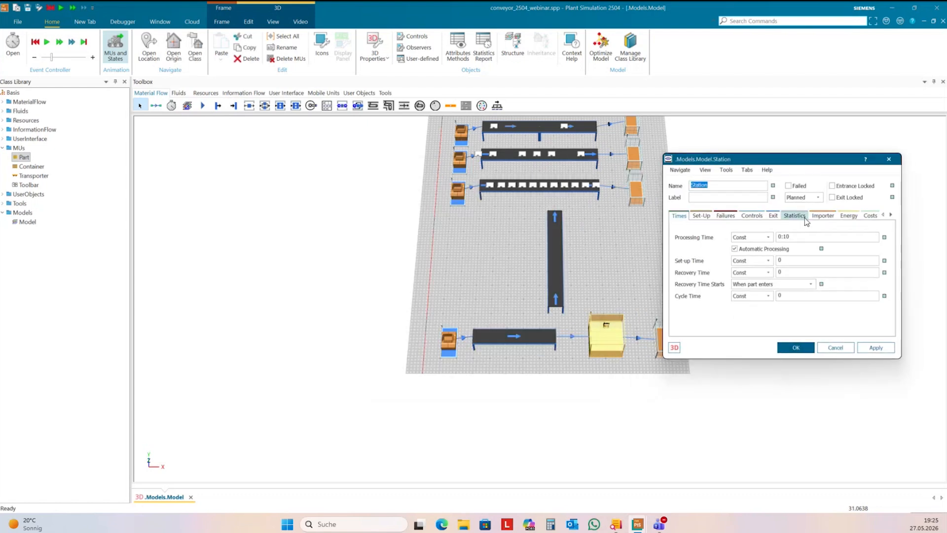
left_click(728, 217)
left_click(703, 239)
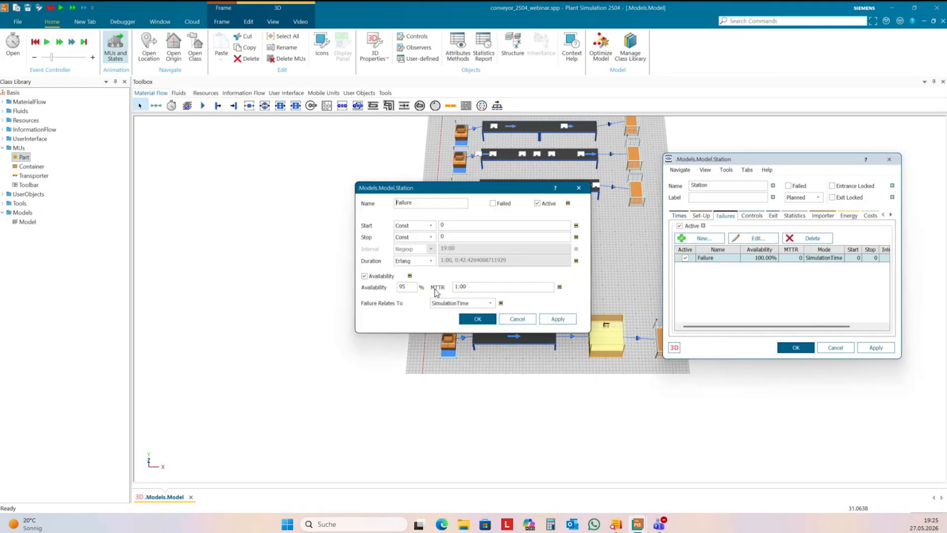
left_click_drag(459, 288, 471, 287)
type("40")
left_click(558, 318)
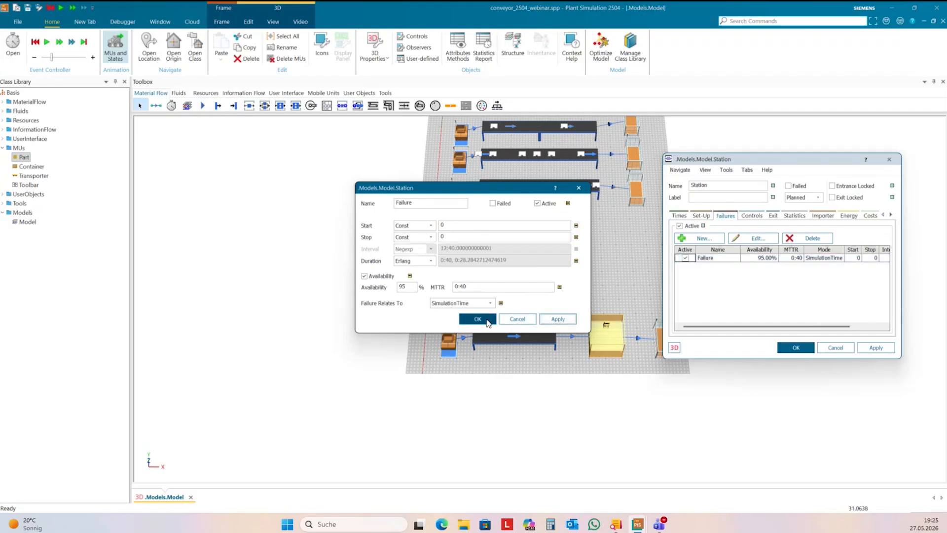
left_click(477, 320)
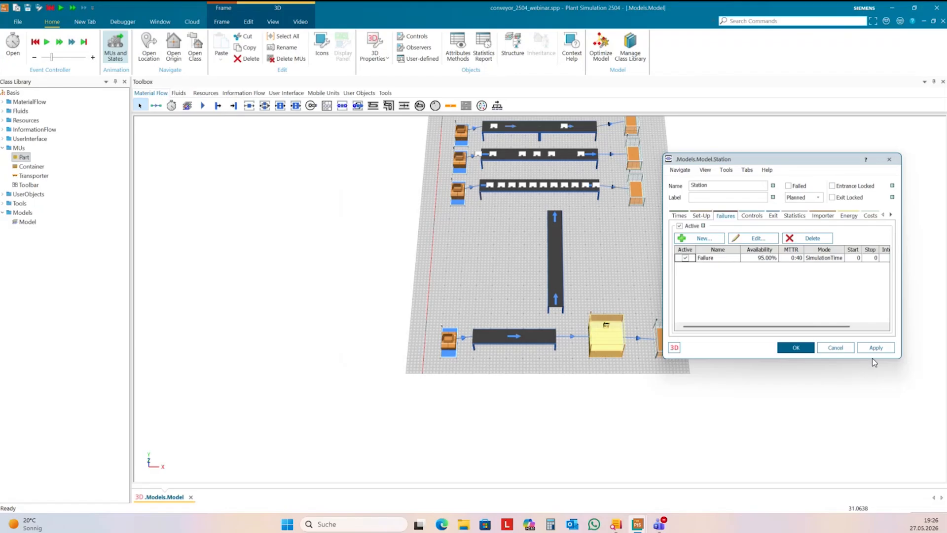
left_click(812, 349)
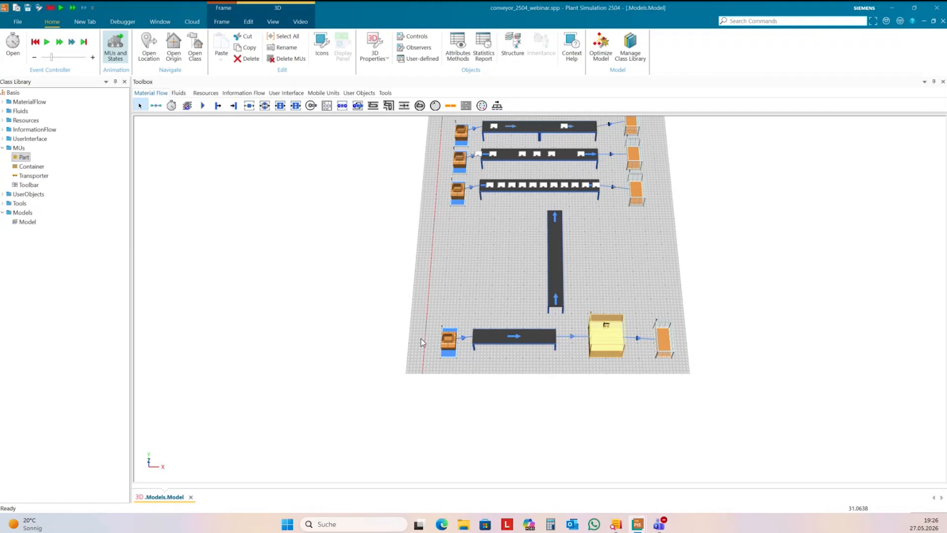
Check the creation interval in the settings of the Source feeding the new horizontal conveyor.
double_click(449, 345)
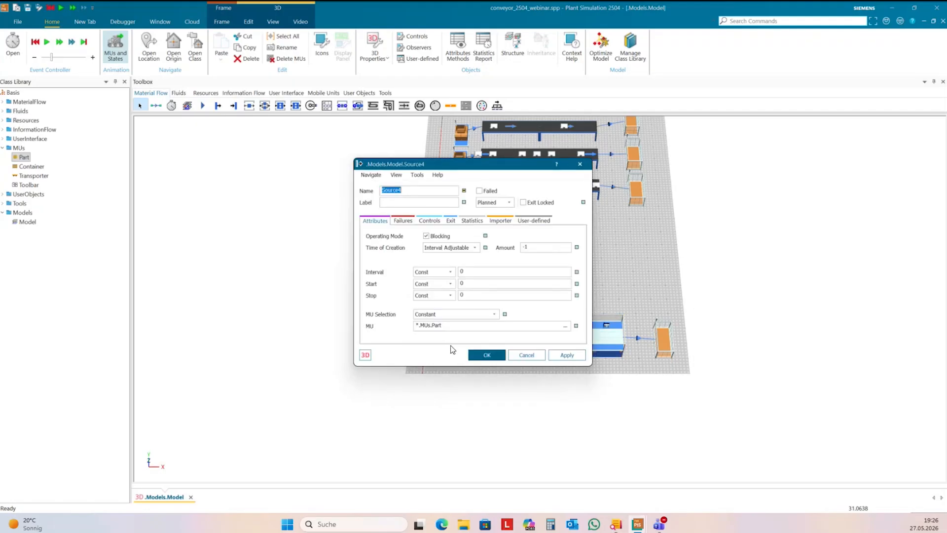
left_click(473, 272)
left_click(487, 354)
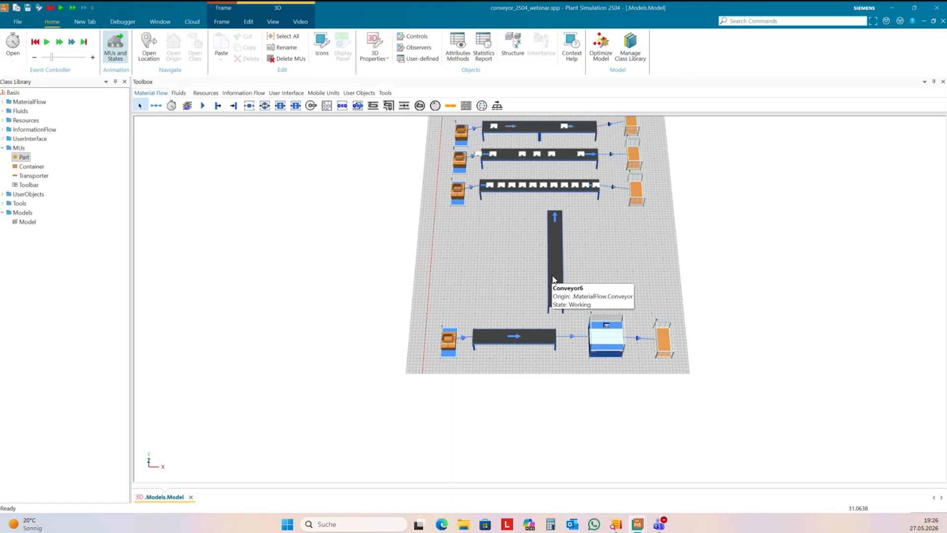
Move the second, perpendicular conveyor so that its entrance lies directly beside the exit end of the horizontal conveyor.
mouse_move(534, 344)
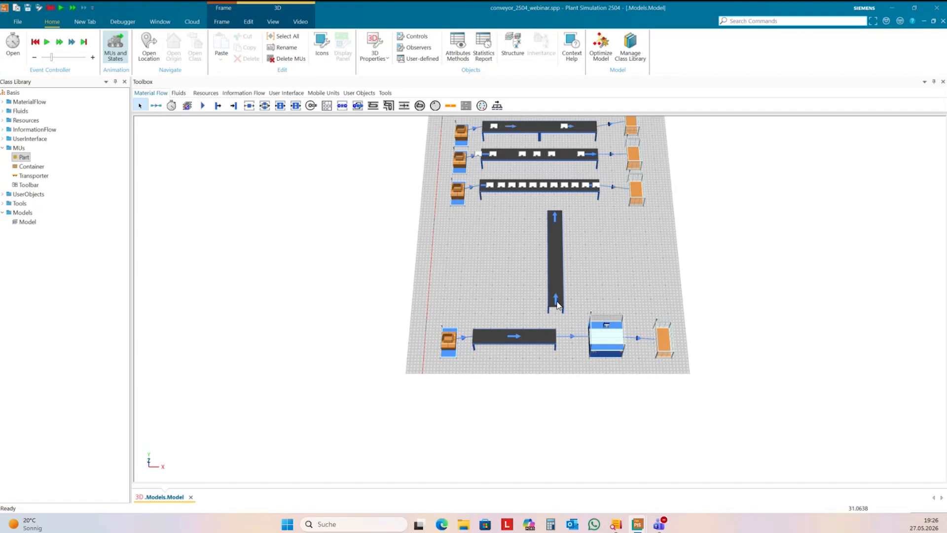
left_click_drag(556, 297, 558, 323)
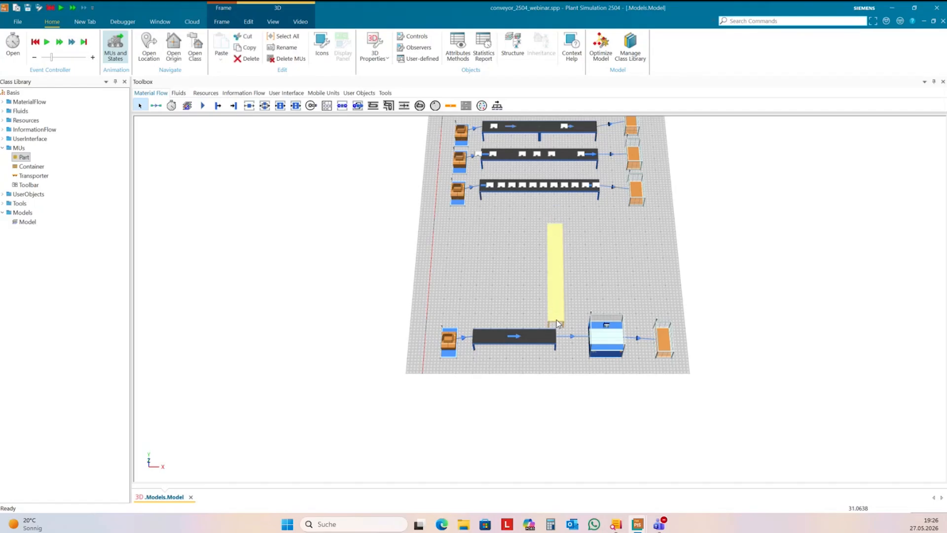
left_click(622, 306)
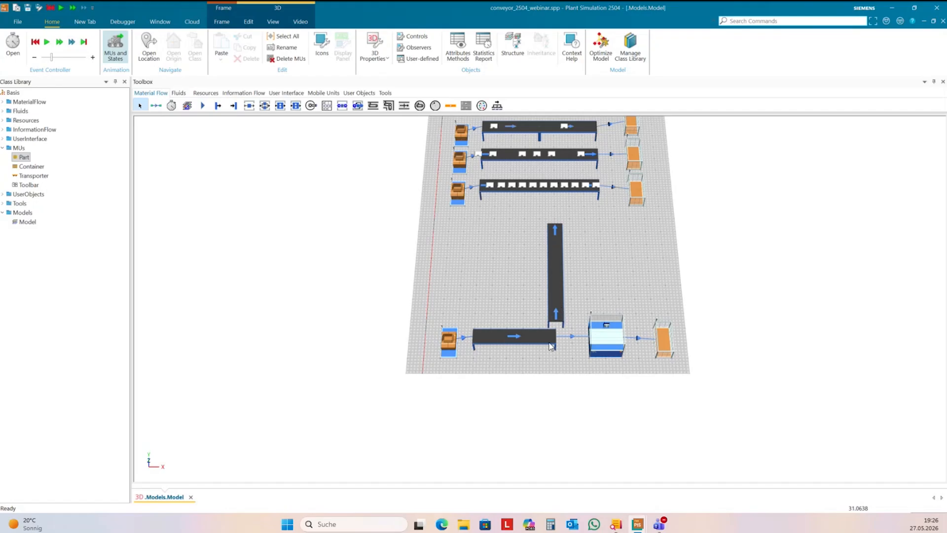
left_click(617, 336)
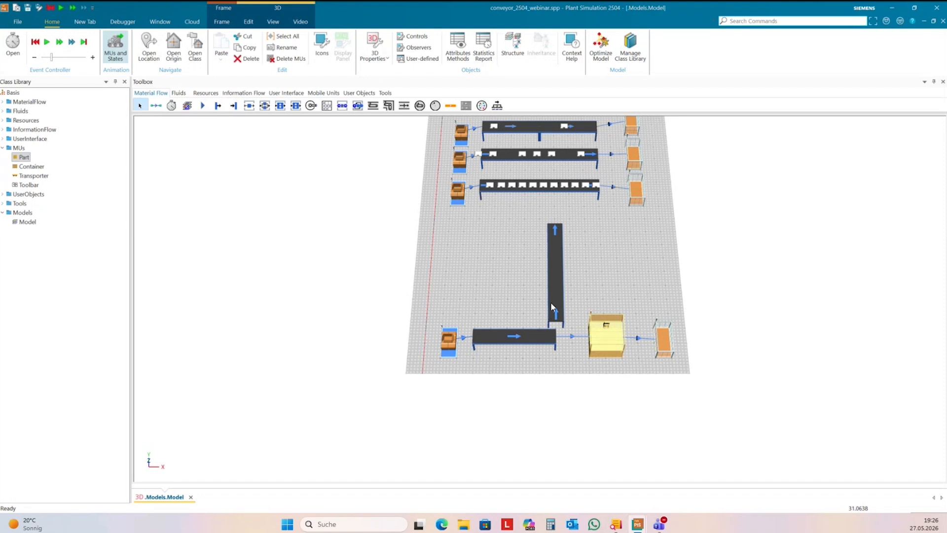
left_click(559, 291)
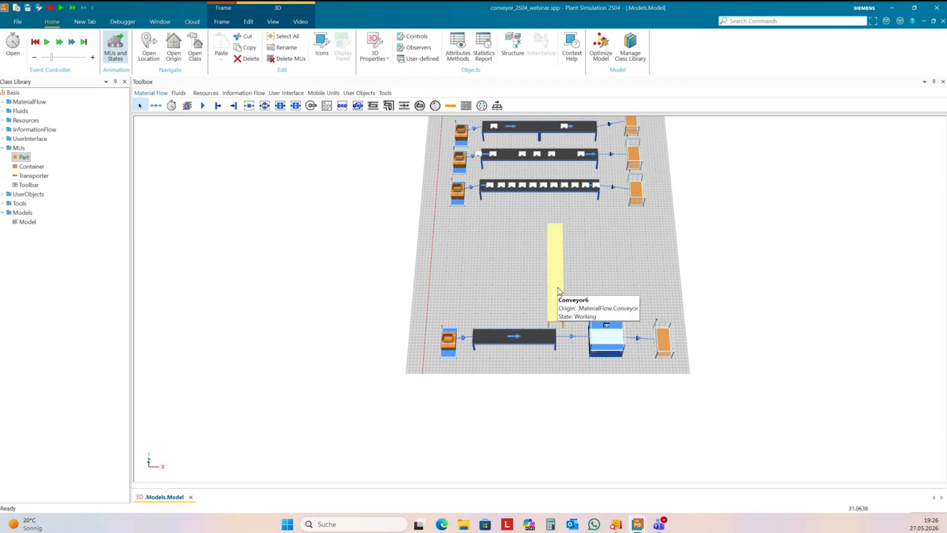
left_click(527, 339)
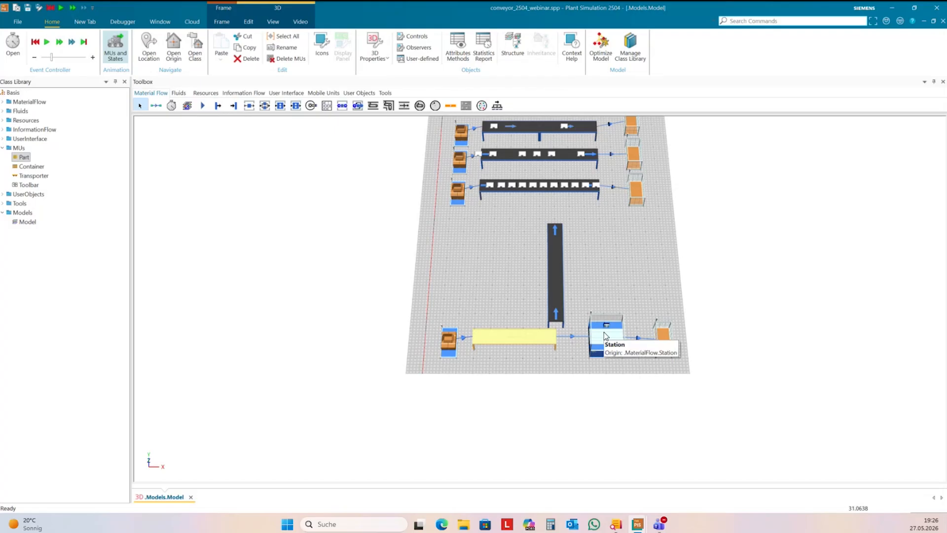
left_click(612, 279)
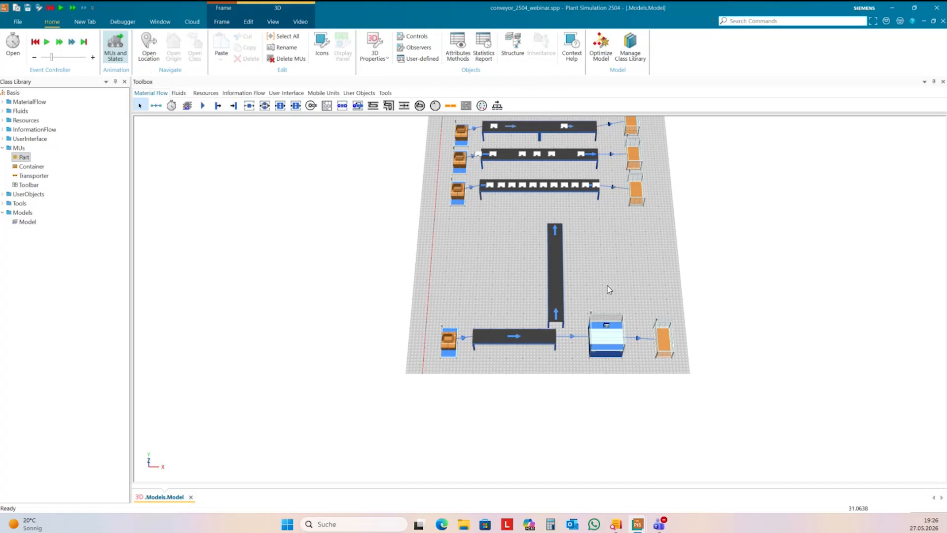
left_click_drag(620, 296, 619, 267)
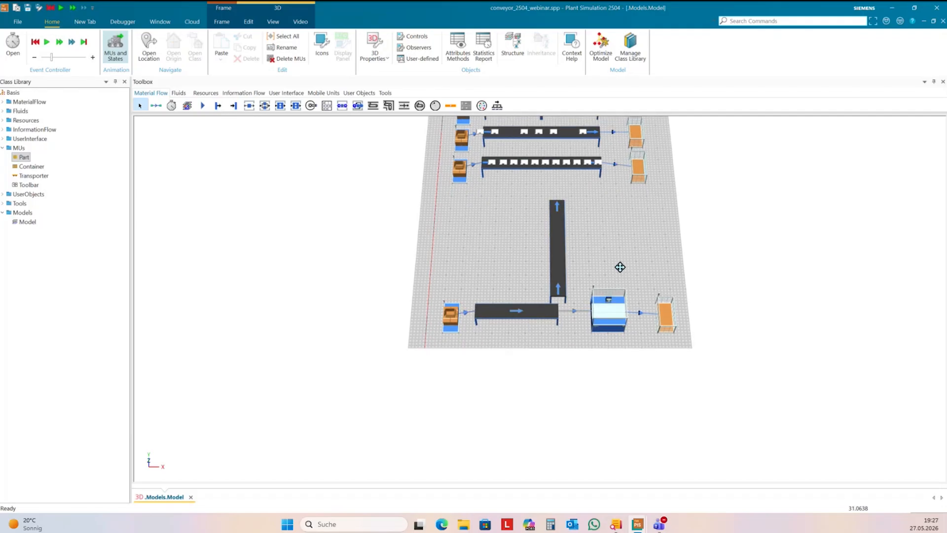
left_click_drag(508, 213, 521, 287)
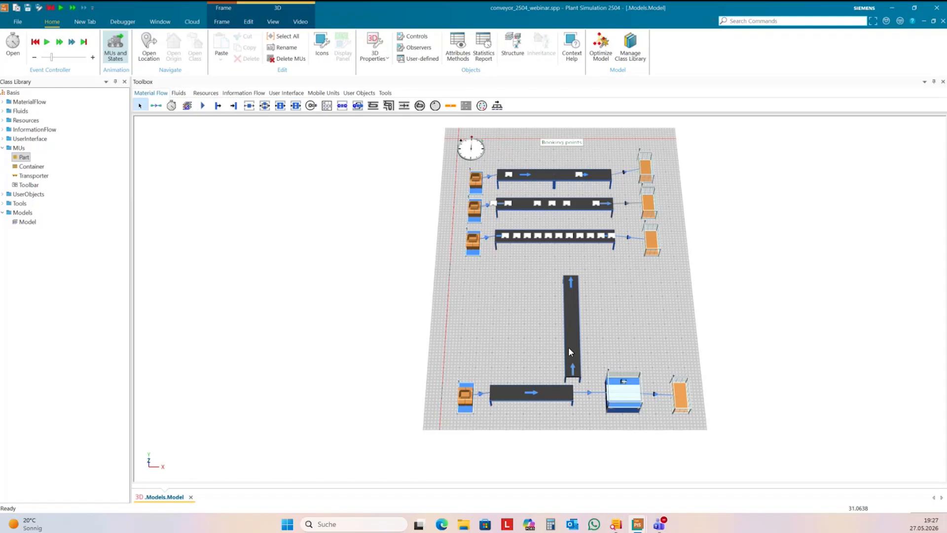
left_click_drag(608, 326, 607, 292)
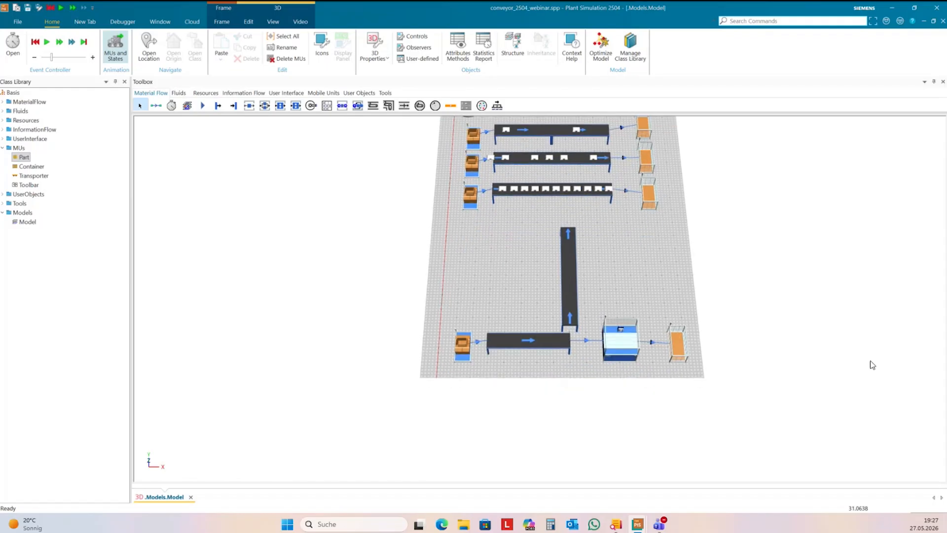
Create internal entrance and exit control methods, OnEntrance and OnExit, for the new horizontal conveyor and close its settings.
double_click(532, 341)
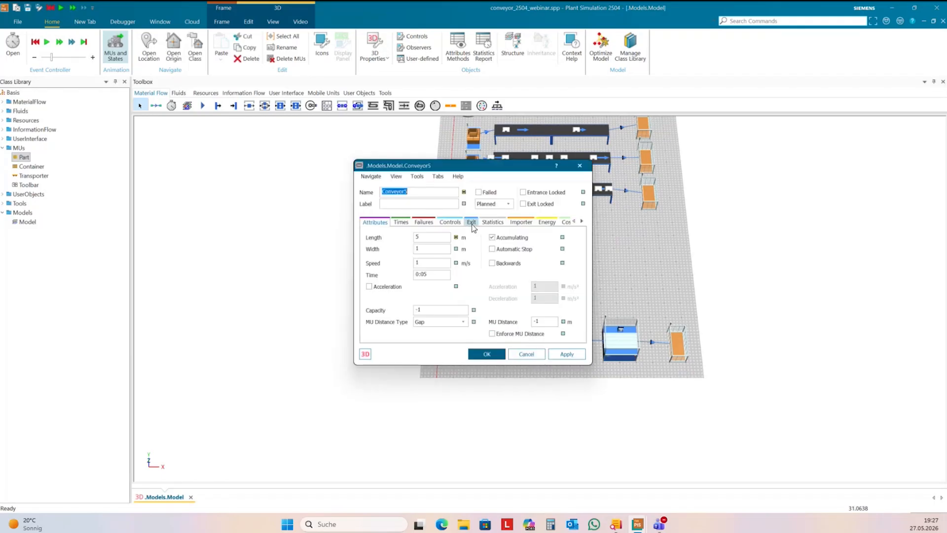
left_click(471, 222)
left_click(453, 221)
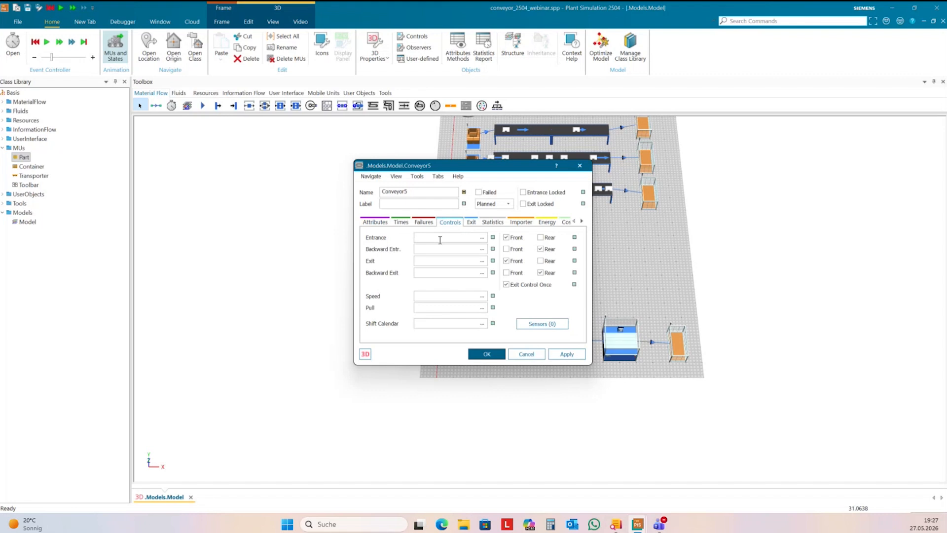
key("F4")
left_click_drag(457, 237, 394, 240)
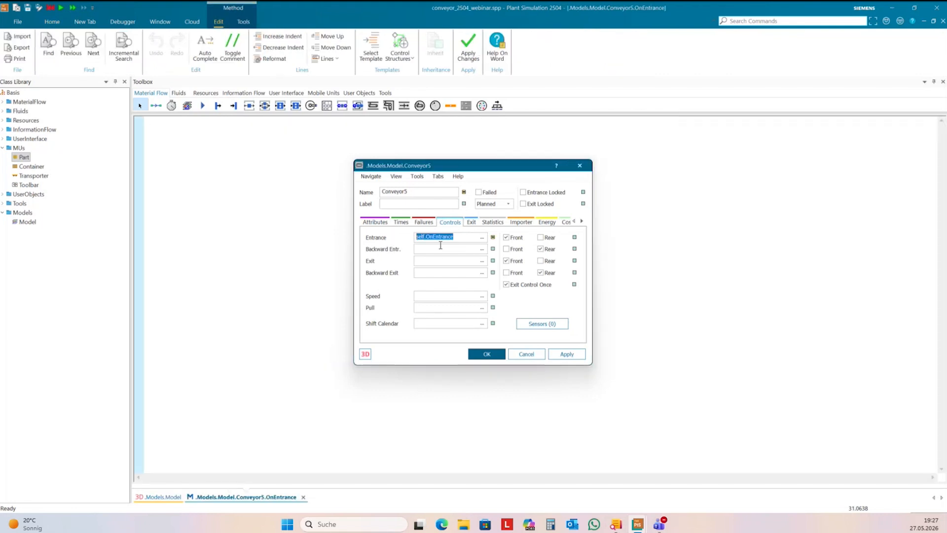
left_click(432, 262)
key("F4")
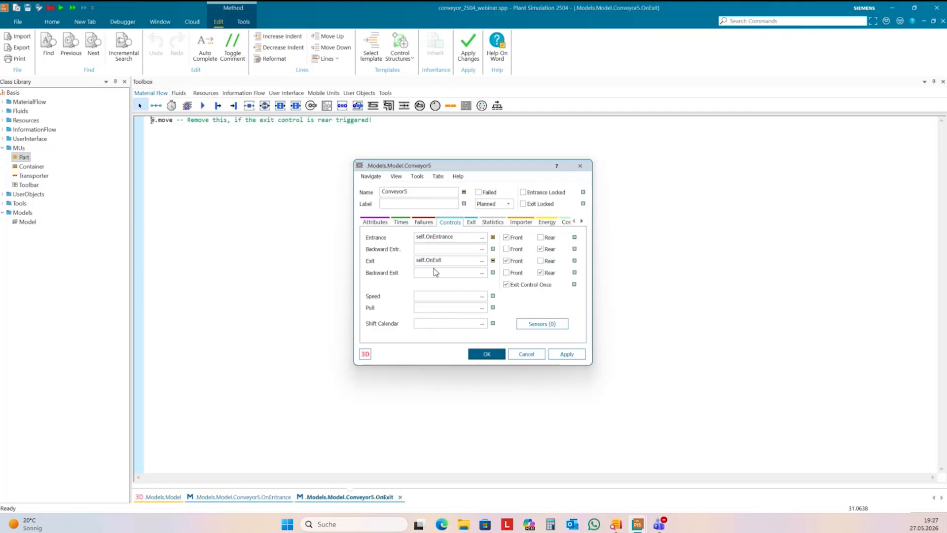
left_click(585, 168)
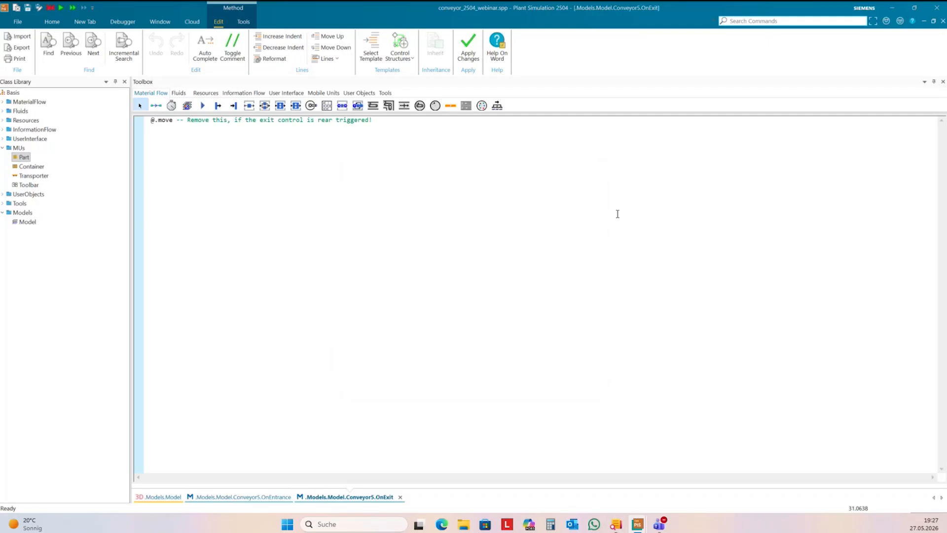
Insert "waituntil (station.operational and station.empty) or station.failed" above the move statement in the OnExit method.
left_click(152, 120)
key("Return")
key("Return")
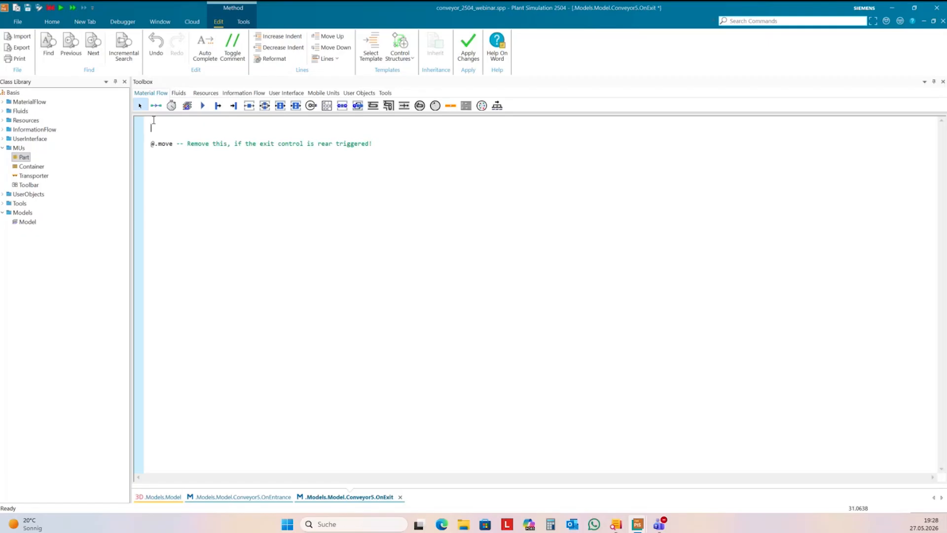
type("waituntil (station.oper")
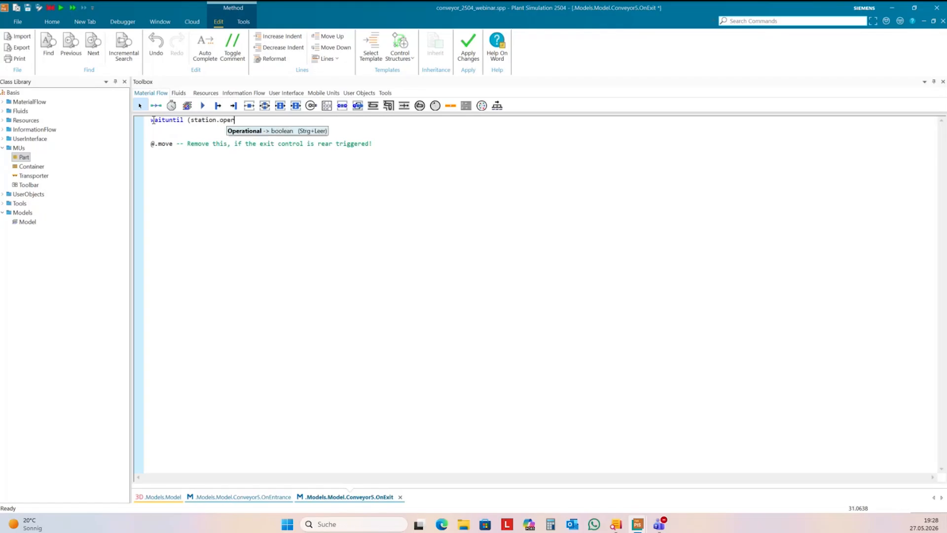
type("ational")
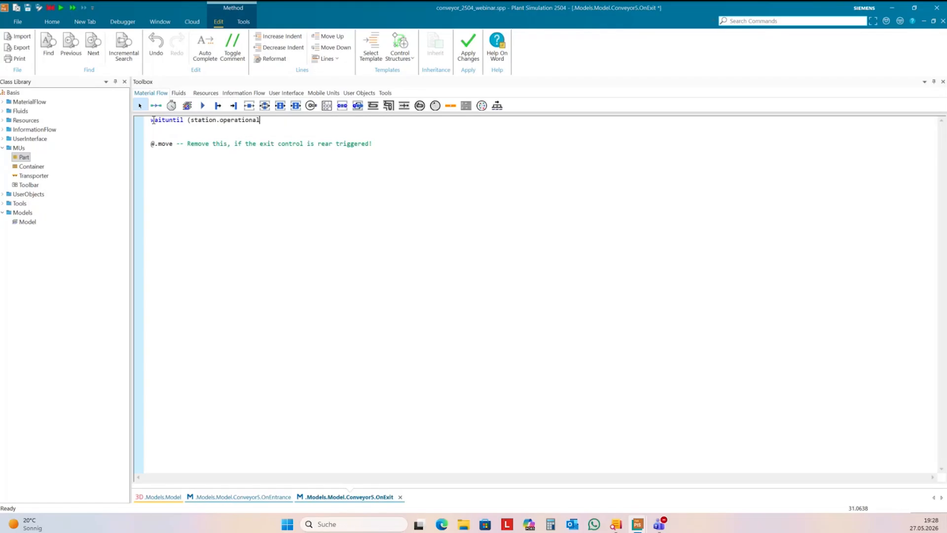
type(" and station.empty) or station.failed")
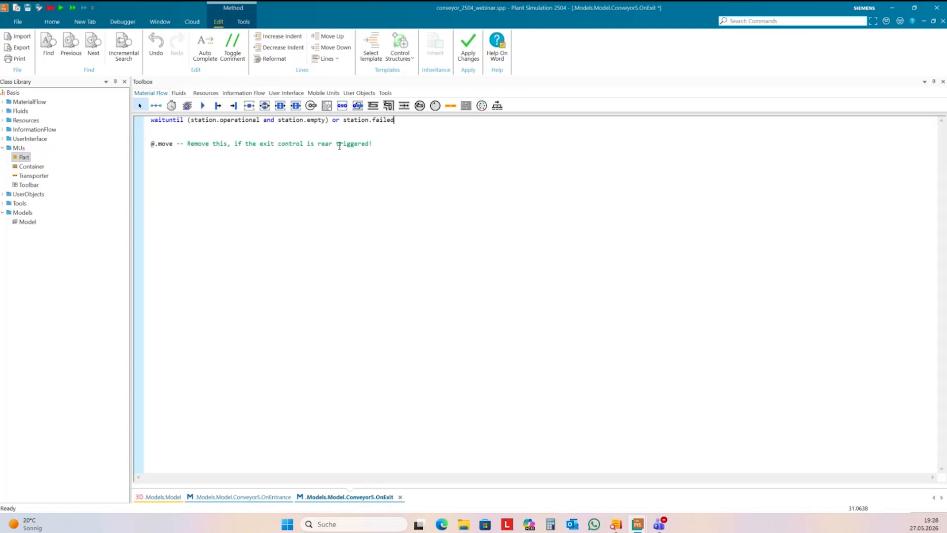
Add an "if station.failed" condition with an else branch enclosing the existing move statement, and close it with "end".
key("Return")
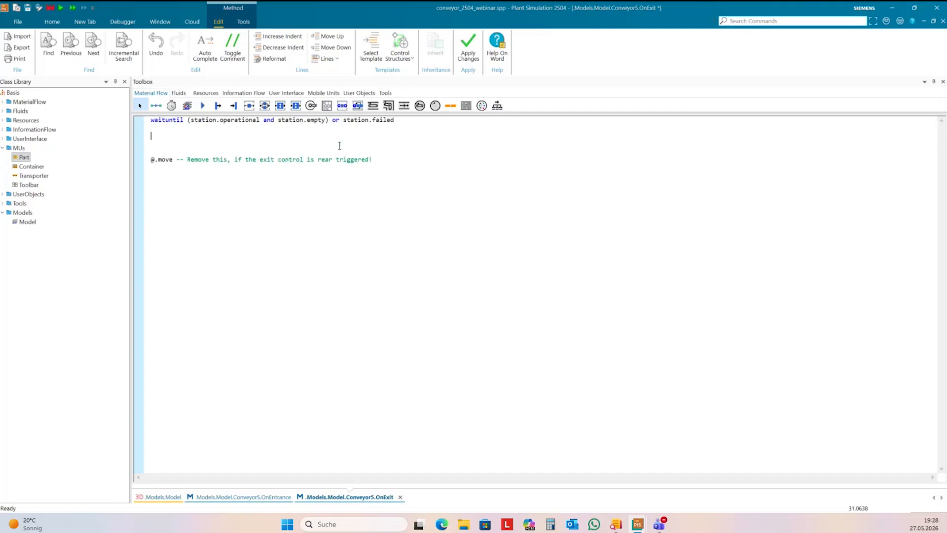
type("if station.failed")
key("Return")
key("Return")
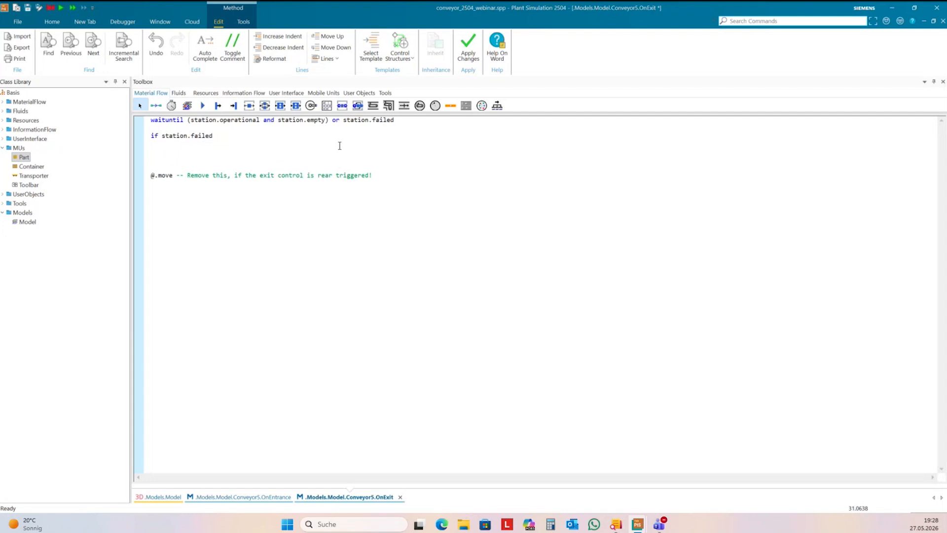
type("else")
left_click(180, 200)
type("end")
Add "conveyor6.backwards:=false" as the first statement in the station.failed branch of the OnExit method.
left_click(220, 139)
key("Return")
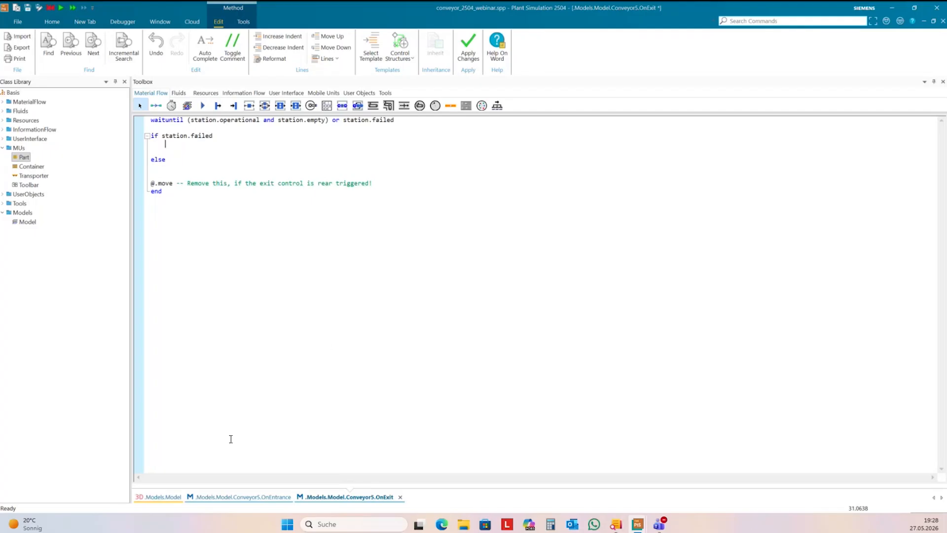
left_click(159, 498)
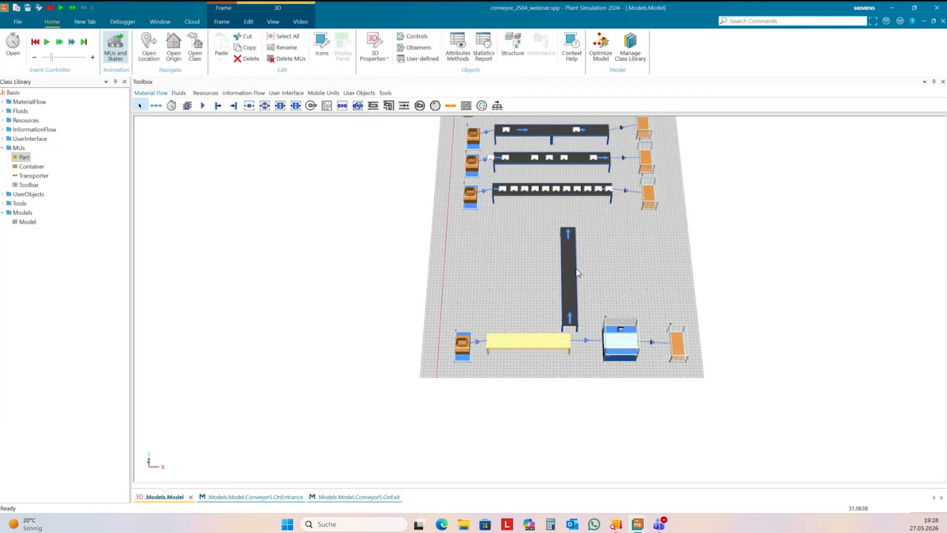
left_click(376, 502)
type("c")
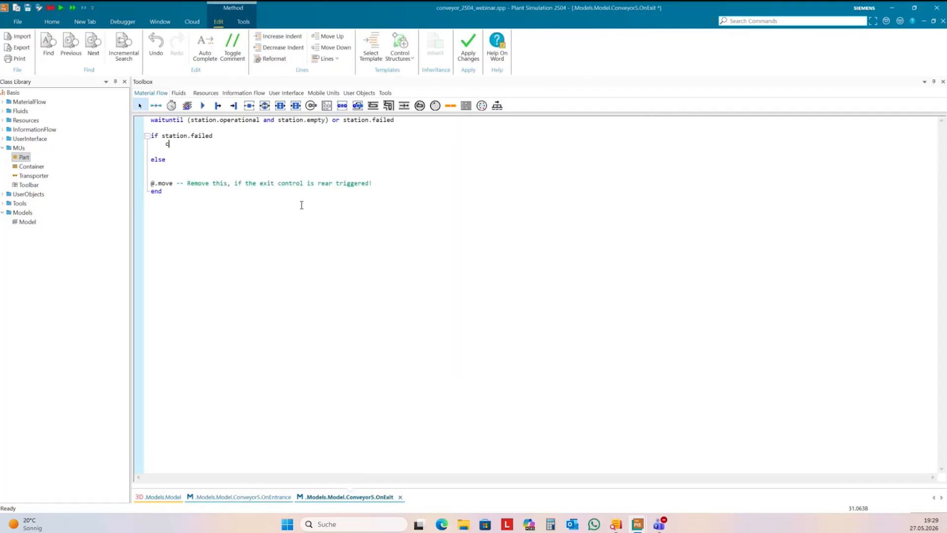
type("onveyor")
type("5")
type(".bac")
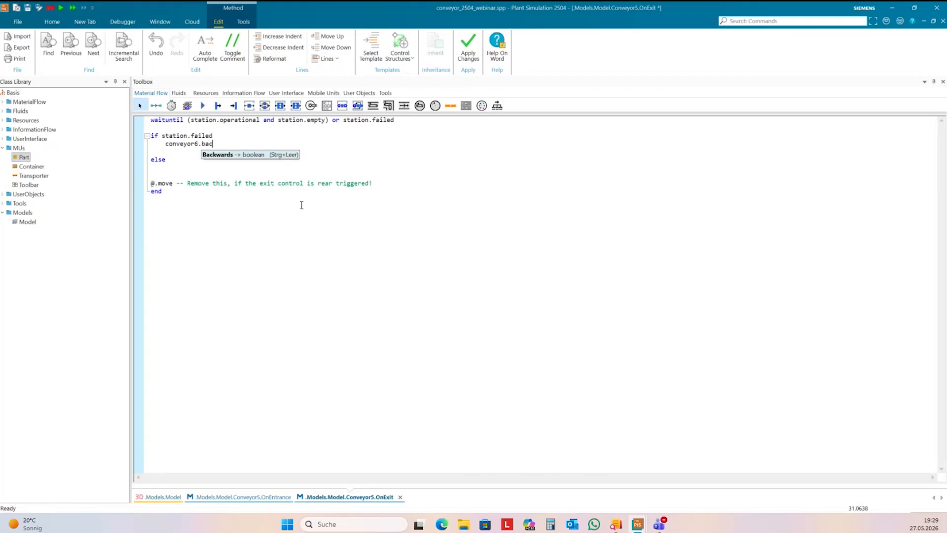
type("kwards")
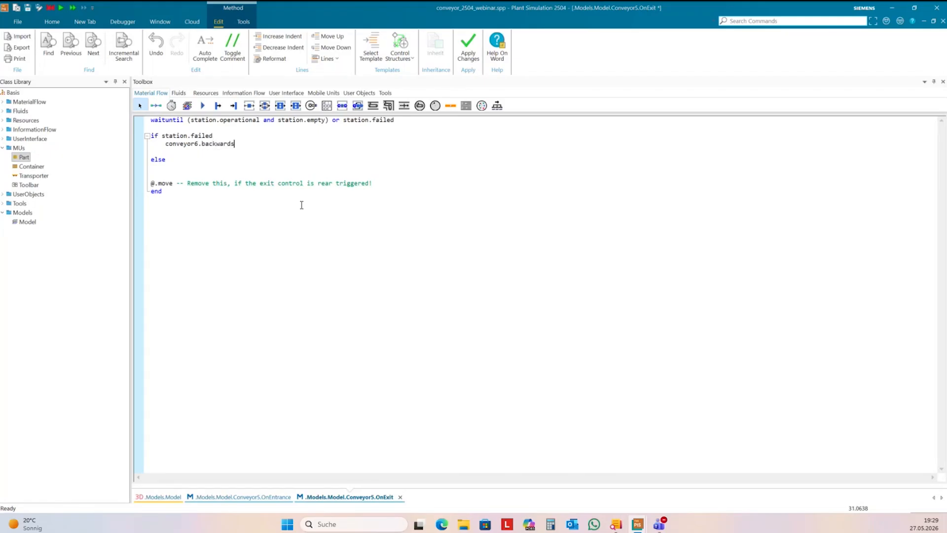
type(":=falswe")
key("BackSpace")
key("BackSpace")
type("e")
key("Return")
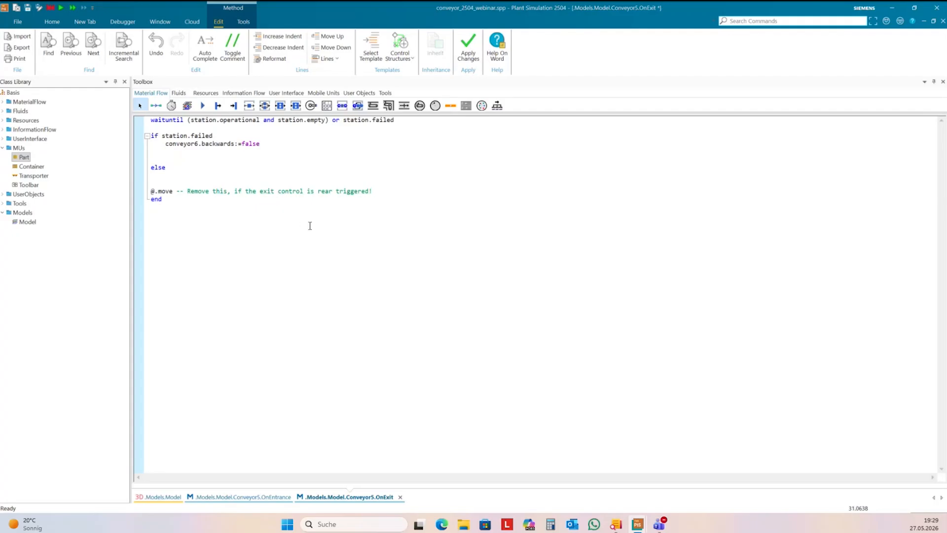
Add the statement conveyor6.MUDistanceType:="Gap" below the backwards assignment.
type("conveyo")
type("r")
type("6")
type(".conve")
key("BackSpace")
key("BackSpace")
key("BackSpace")
key("BackSpace")
key("BackSpace")
type("MUD")
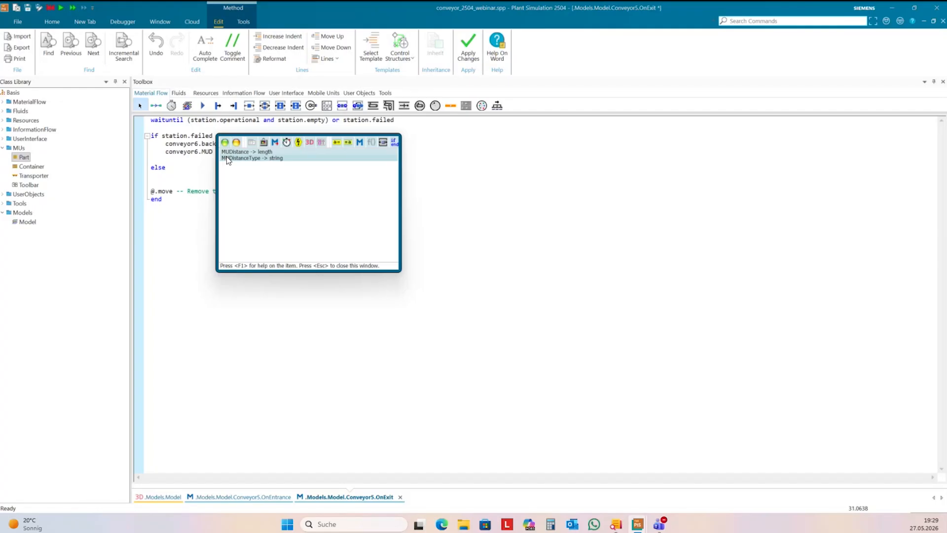
double_click(228, 159)
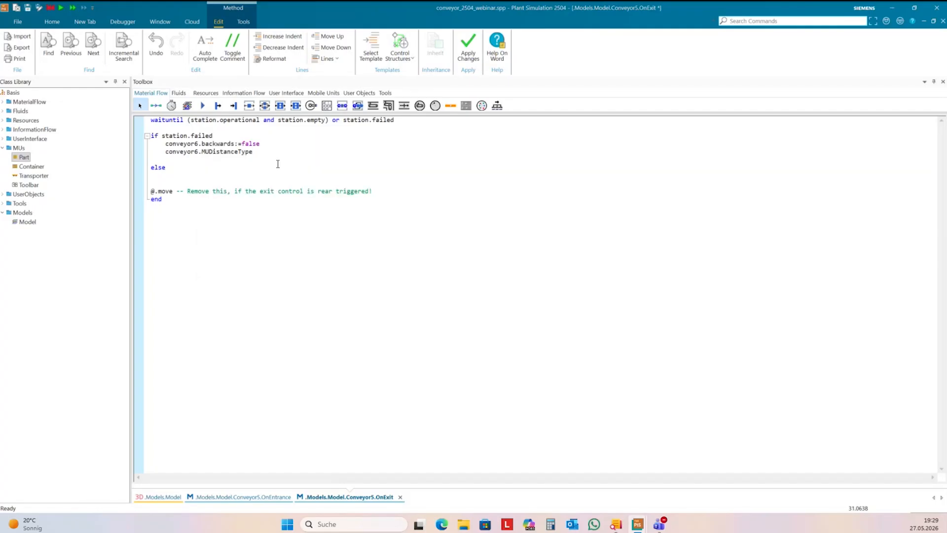
type(":=\"Gap\"")
key("Return")
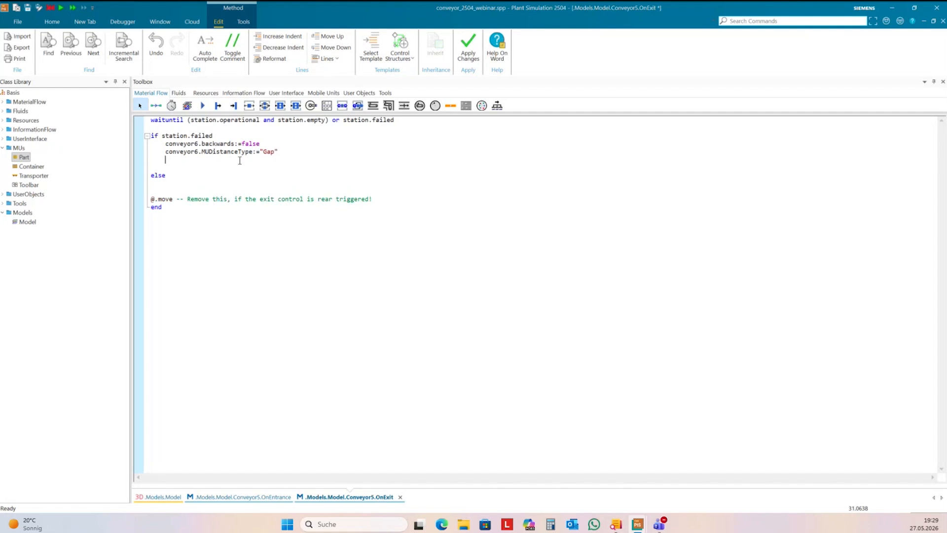
Add the statement "conveyor6.MUDistance:=0" below the distance type assignment in the failed branch.
type("conv")
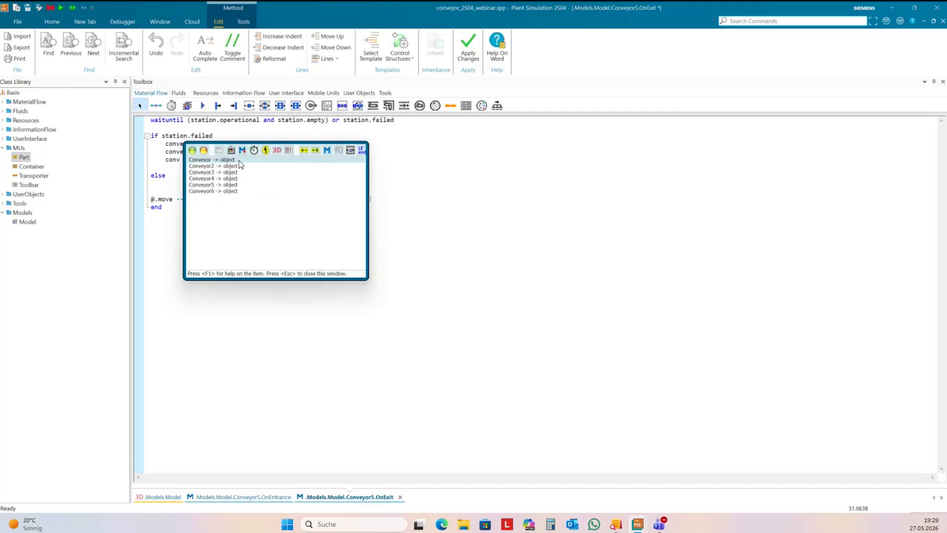
double_click(204, 191)
type(".")
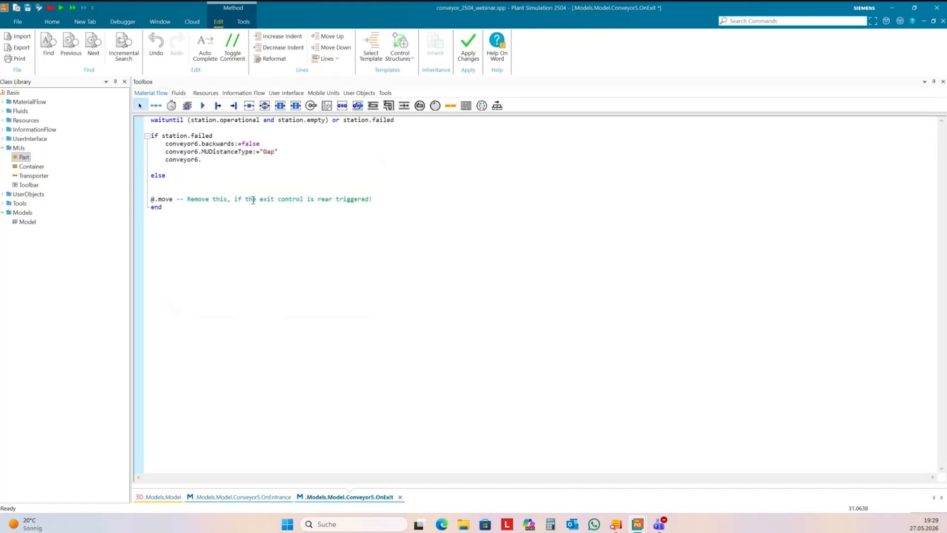
type("MUD")
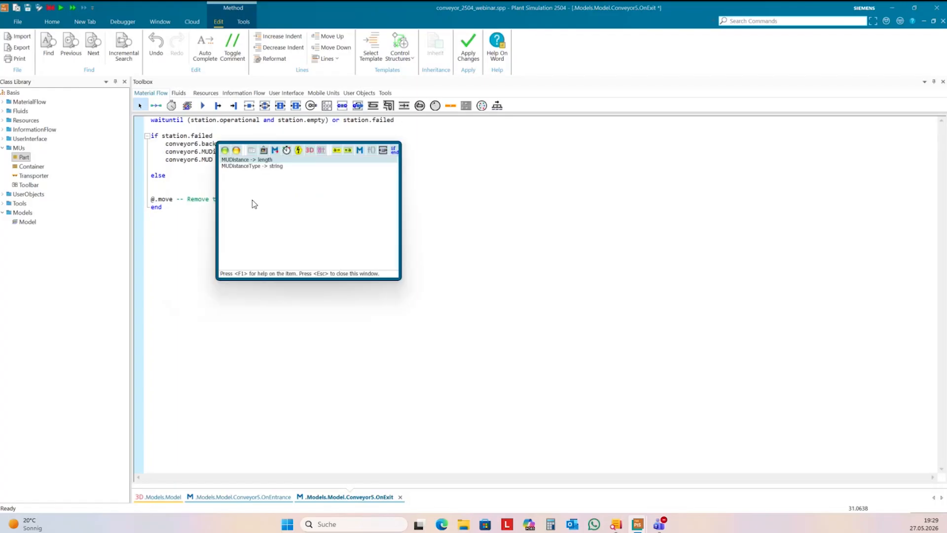
double_click(248, 159)
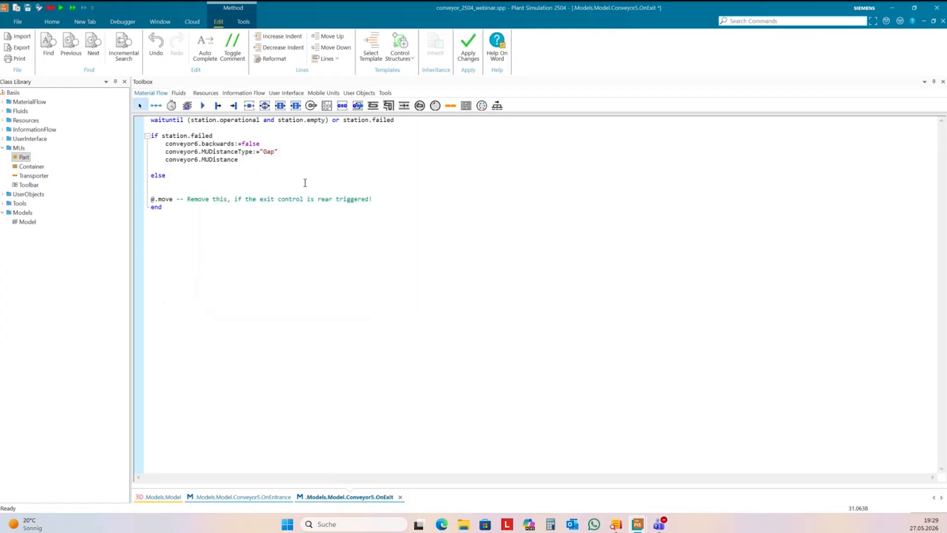
type(":=0")
key("Return")
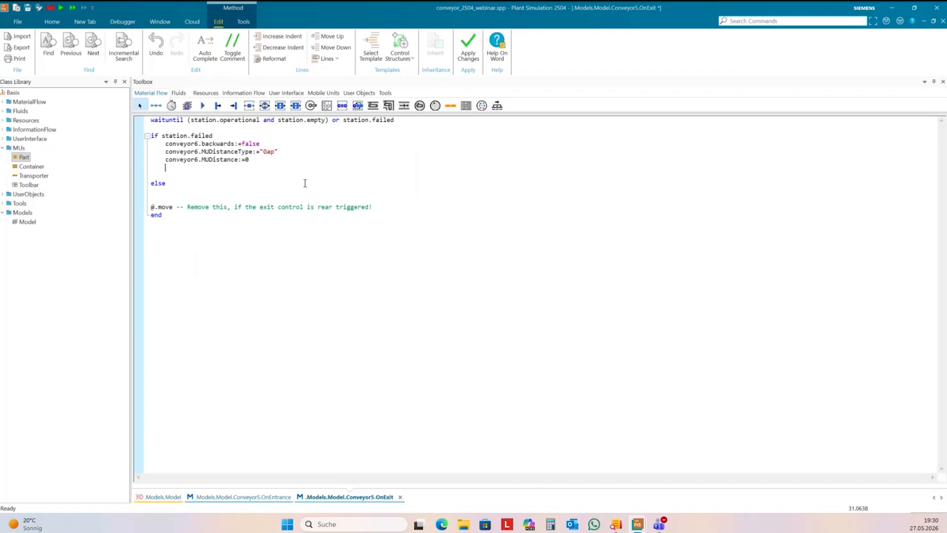
Complete the failed branch with "@.move(conveyor6)", apply the changes, and close the OnExit method.
type("@.move")
type("(conveyor6")
left_click(466, 49)
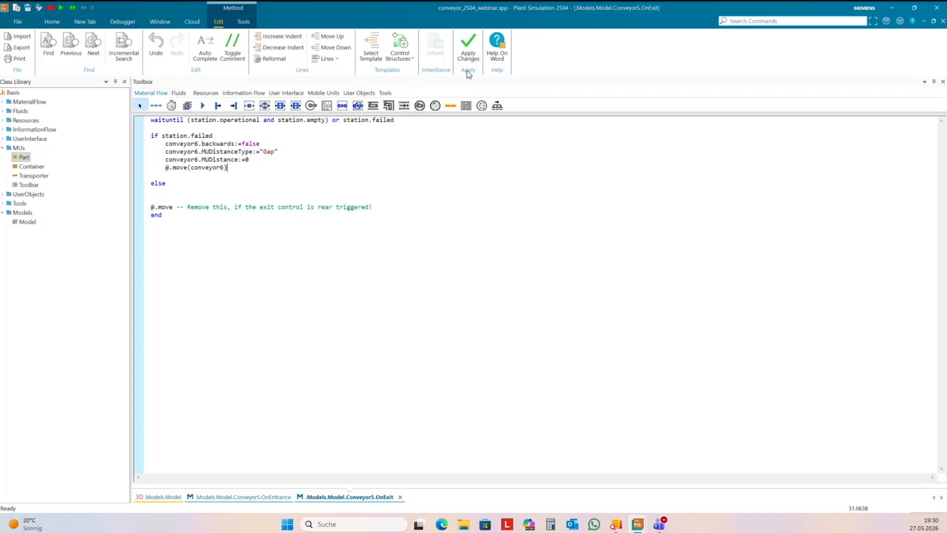
left_click(943, 22)
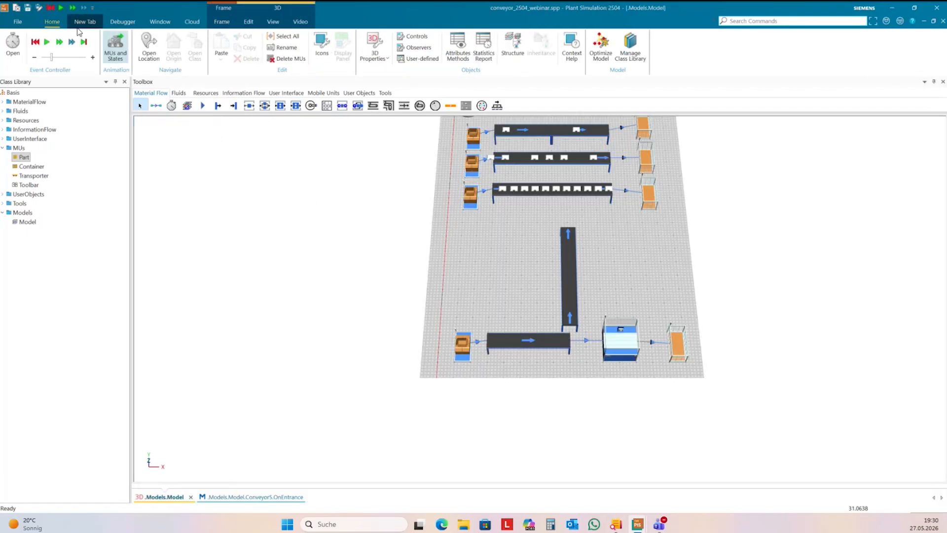
Reset the model, run the simulation at a higher speed to check the part flow, and stop it.
left_click(35, 43)
left_click(47, 43)
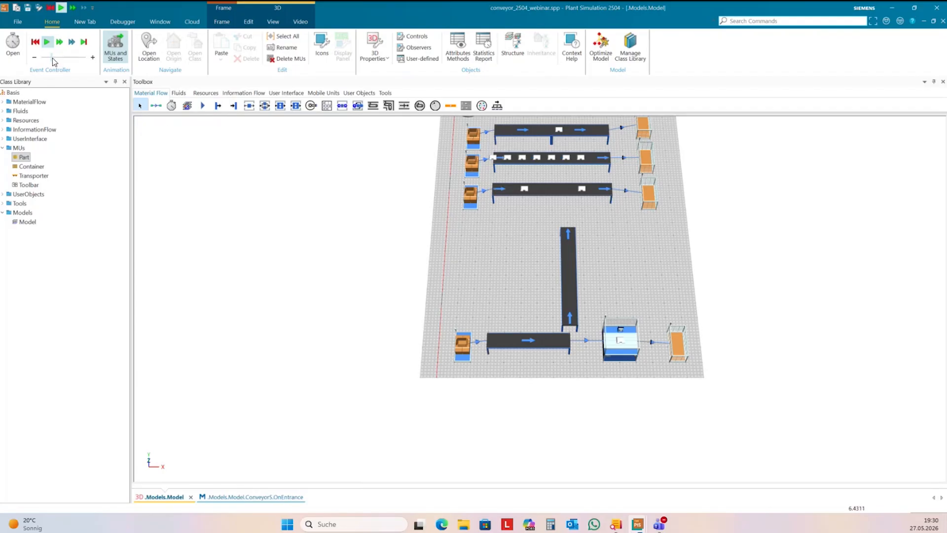
left_click_drag(52, 57, 82, 62)
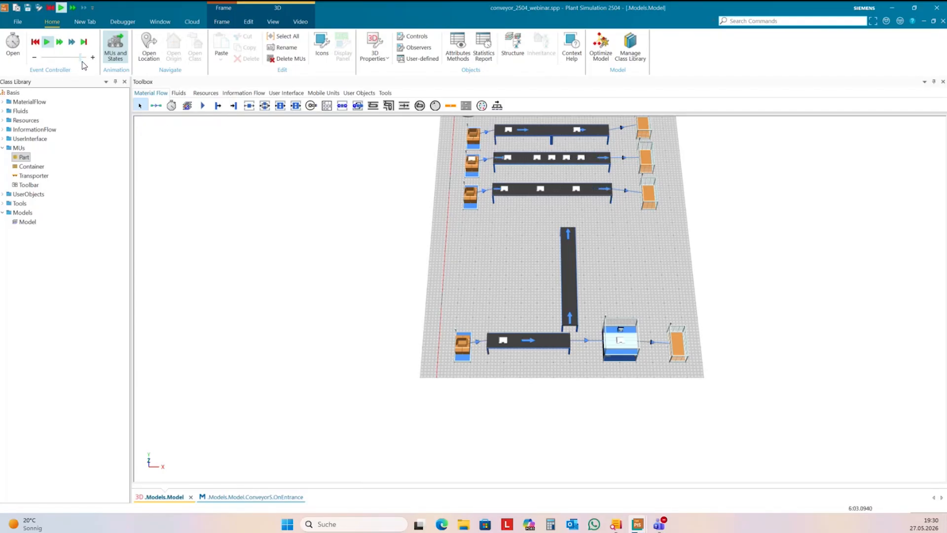
left_click(52, 48)
Assign the existing internal method self.OnExit as the exit control of Conveyor5 and confirm its settings.
double_click(526, 341)
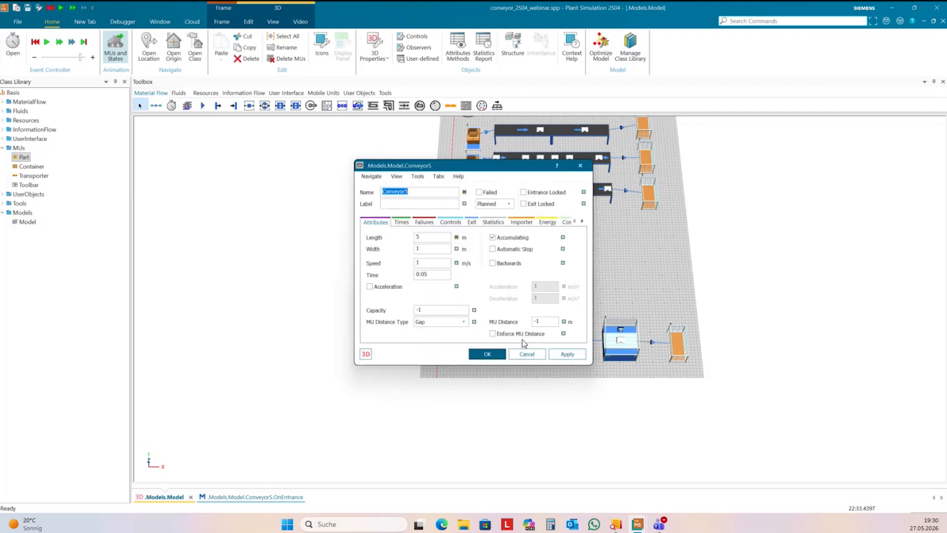
left_click(451, 222)
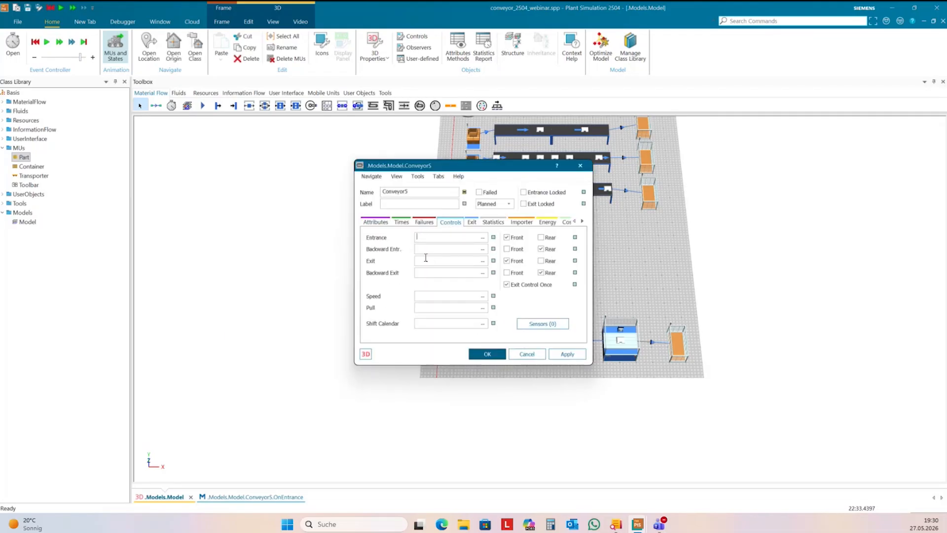
left_click(483, 261)
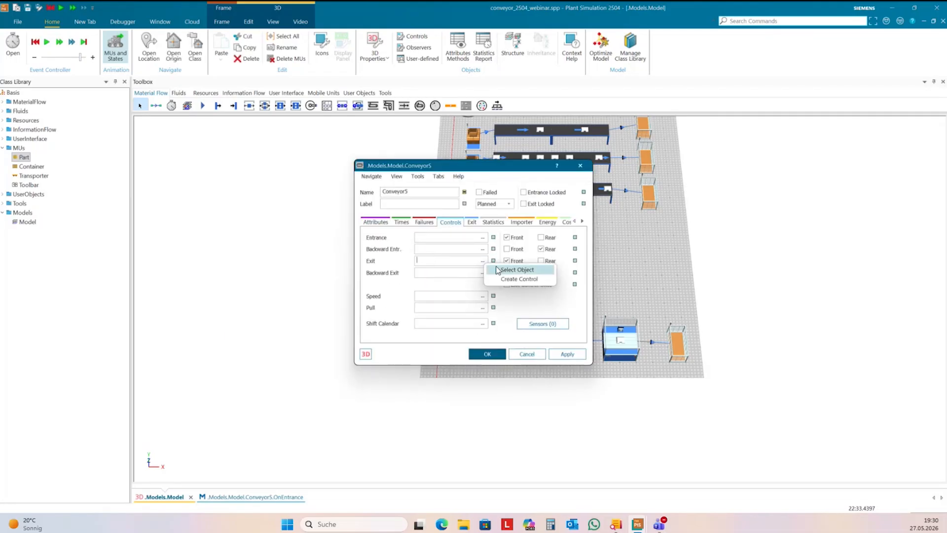
left_click(517, 270)
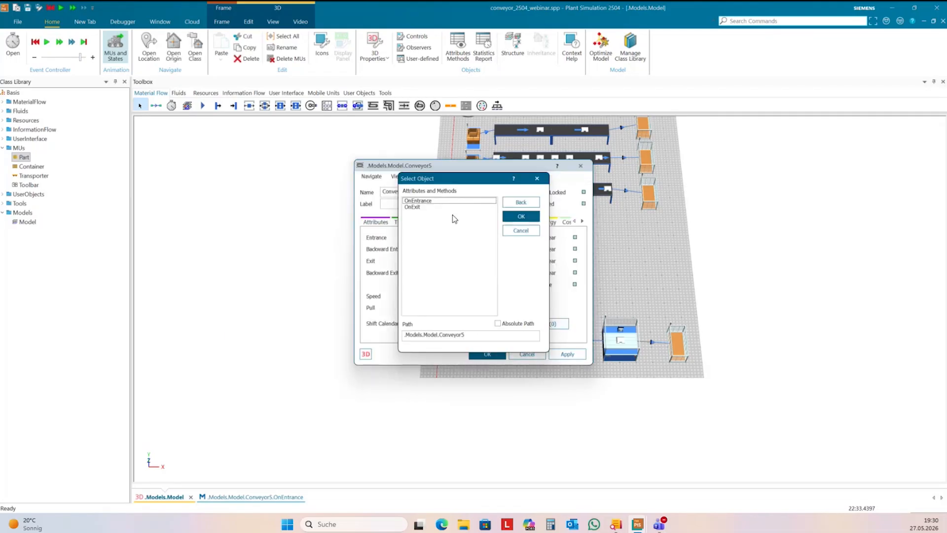
double_click(423, 209)
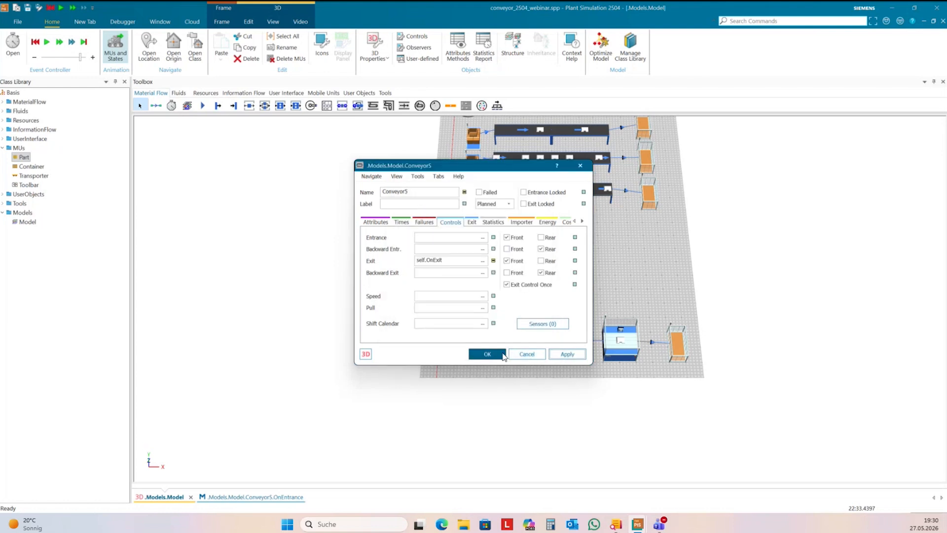
left_click(488, 353)
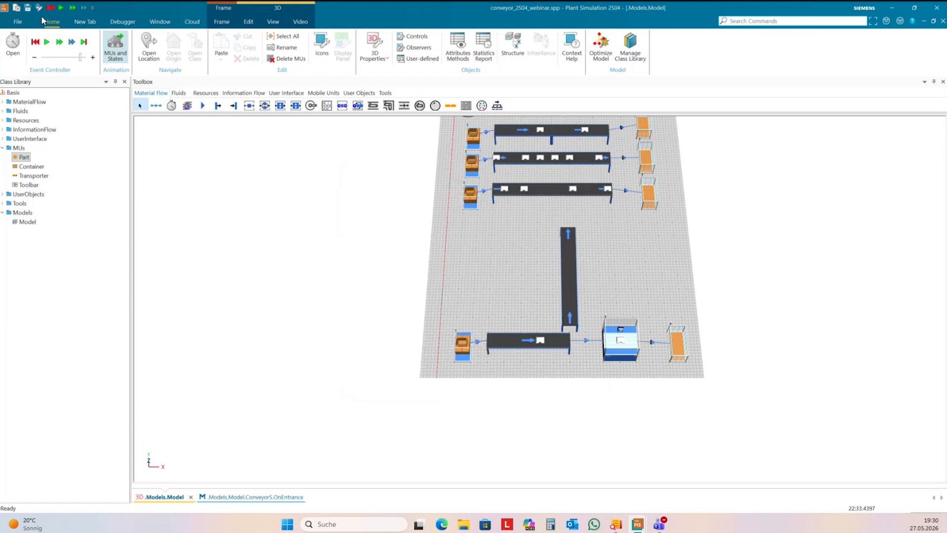
Reset and run the simulation, reduce its speed to observe the diversion onto the perpendicular conveyor, and stop it.
left_click(35, 42)
left_click(47, 43)
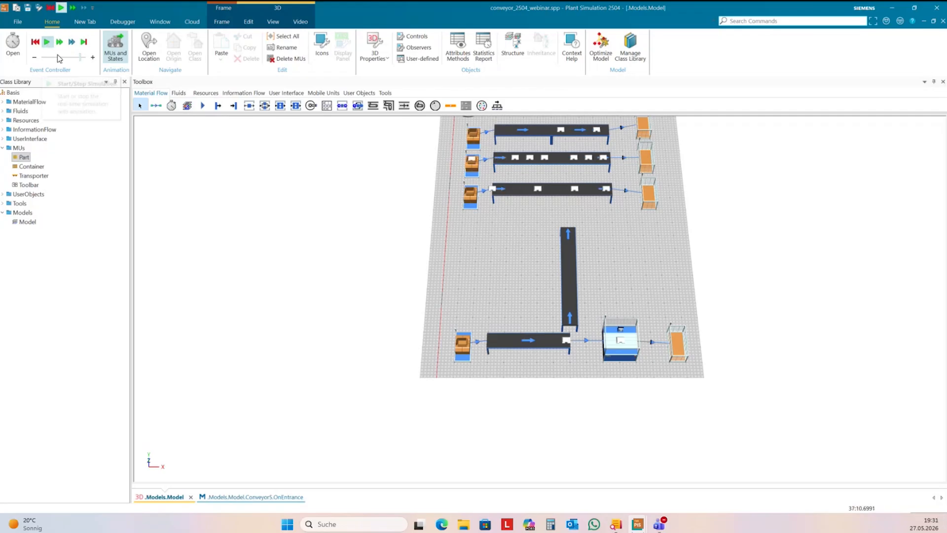
left_click_drag(81, 58, 61, 58)
left_click(47, 42)
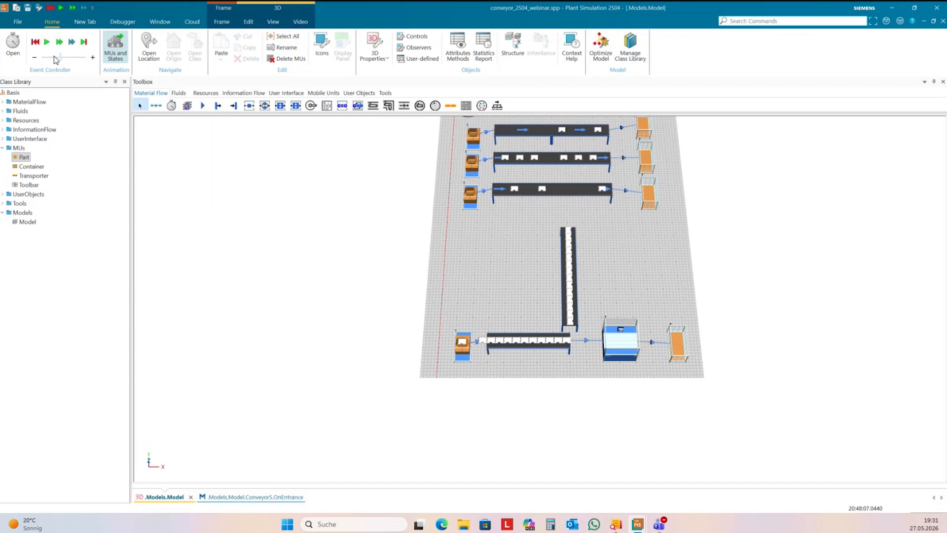
Rerun the simulation from the start slightly faster, examine how both conveyors fill, and reset the model.
mouse_move(60, 59)
left_mouse_down()
mouse_move(49, 58)
mouse_move(85, 58)
mouse_move(67, 58)
left_mouse_up()
left_click(35, 42)
left_click(46, 42)
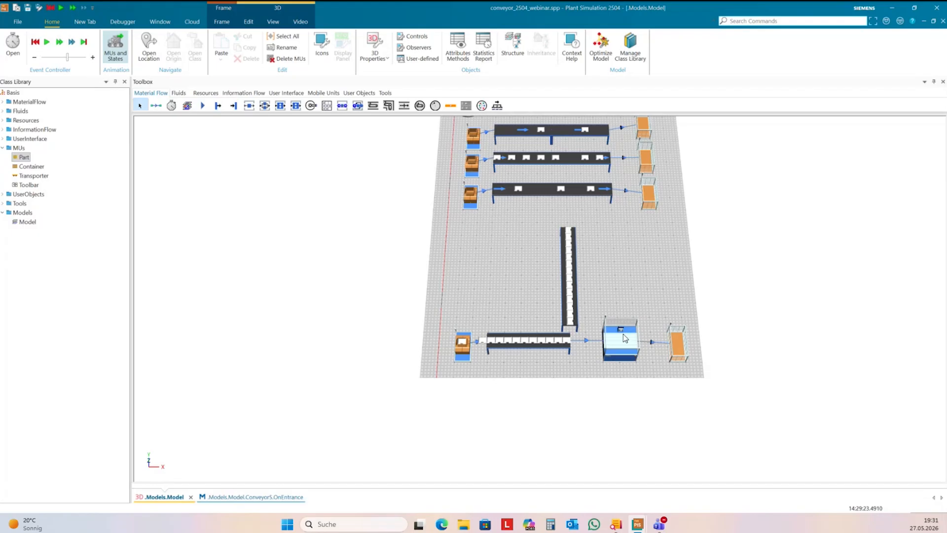
left_click(566, 307)
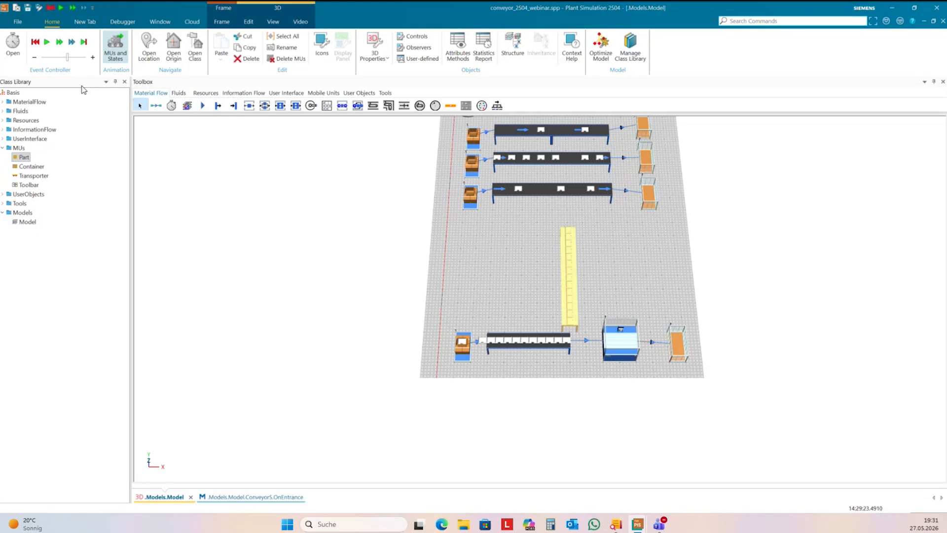
left_click(57, 43)
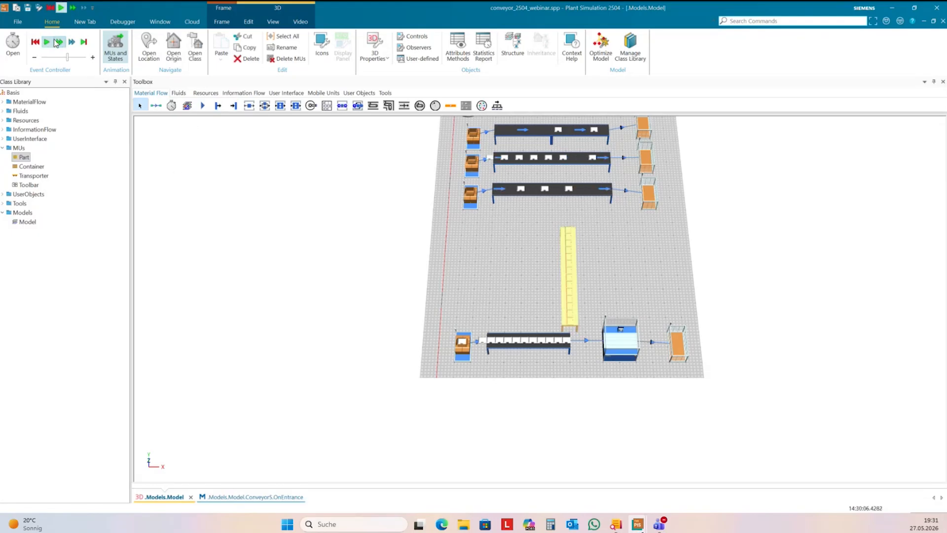
left_click(34, 41)
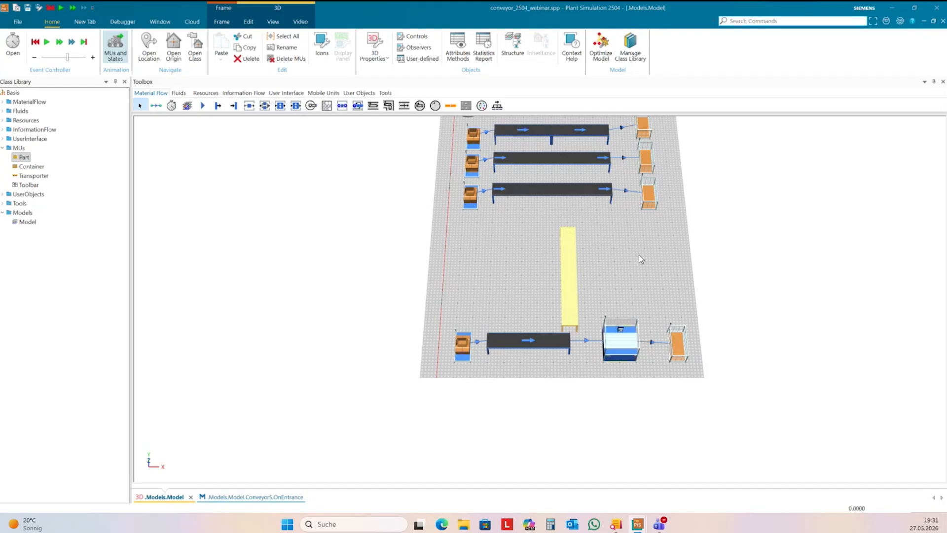
Create an internal OnExit control for the Station, triggered by the part's rear instead of its front, and confirm the settings.
double_click(633, 344)
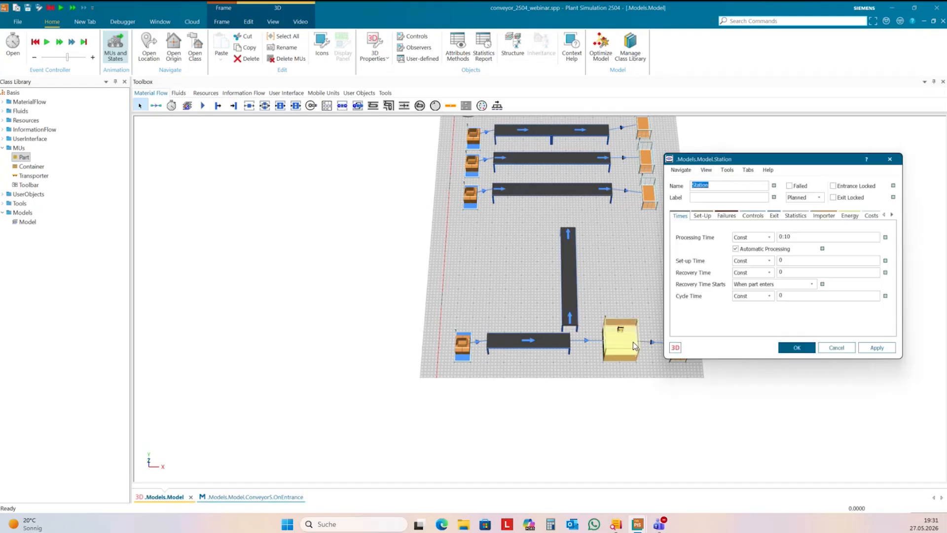
left_click(756, 216)
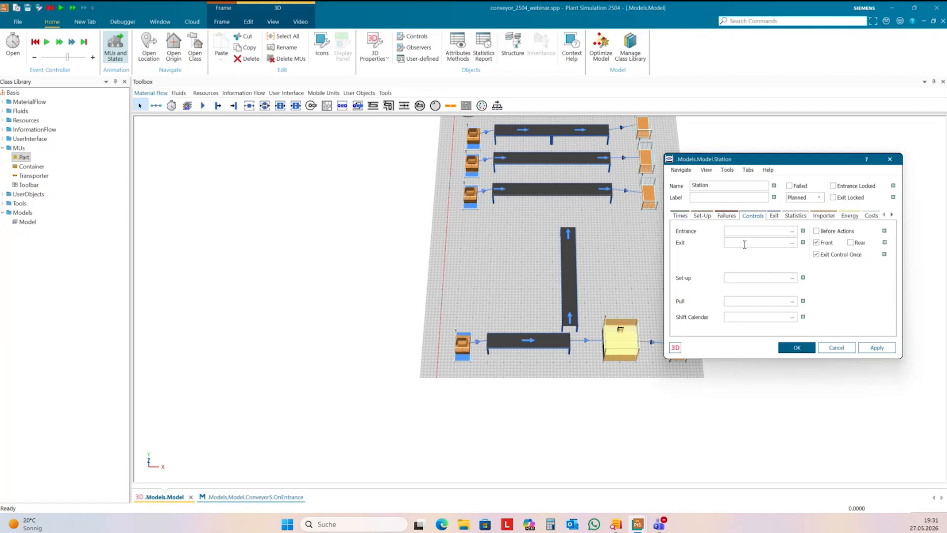
left_click(817, 243)
left_click(851, 242)
left_click(766, 243)
key("F4")
left_click(795, 347)
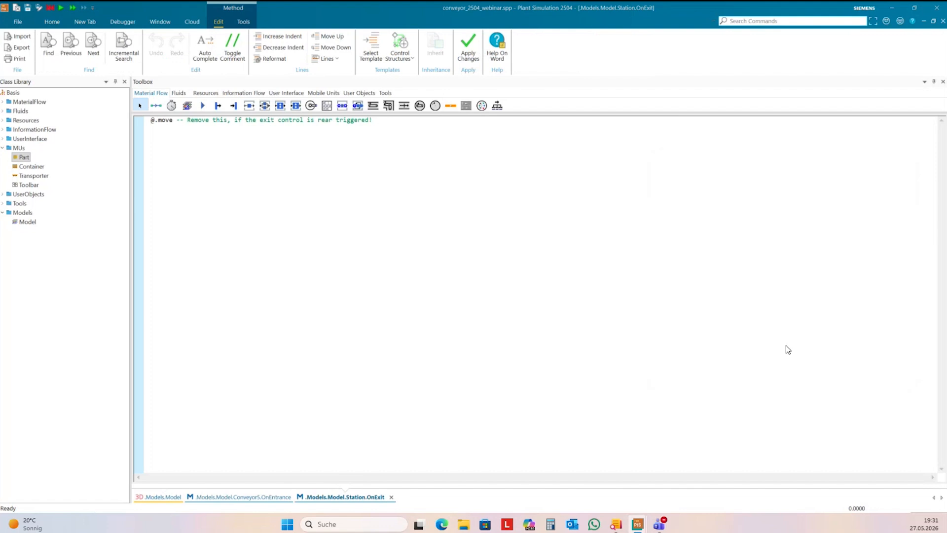
Begin the Station's OnExit method with the condition "if conveyor5.empty and conveyor6.occupied" above the default code.
key("Return")
key("Return")
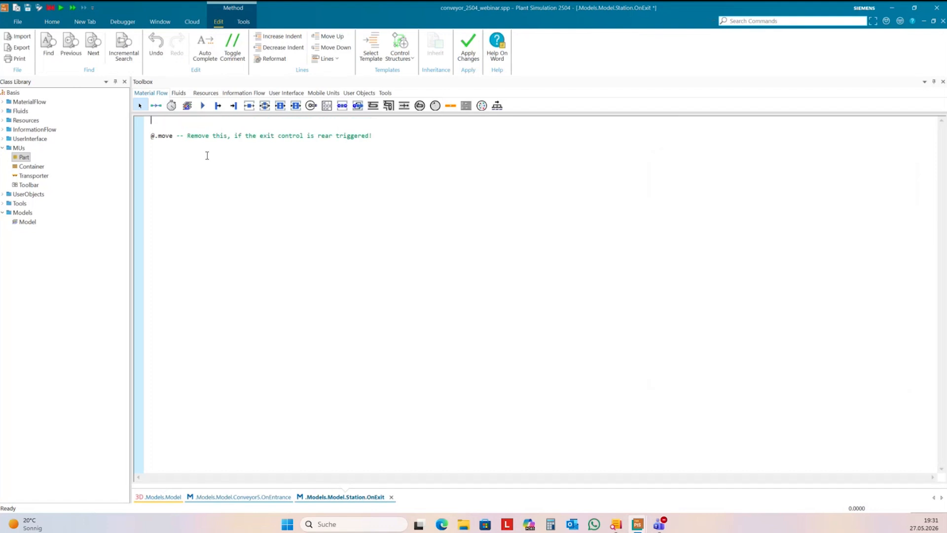
type("if con")
type("veyor5.empty and conveyor6")
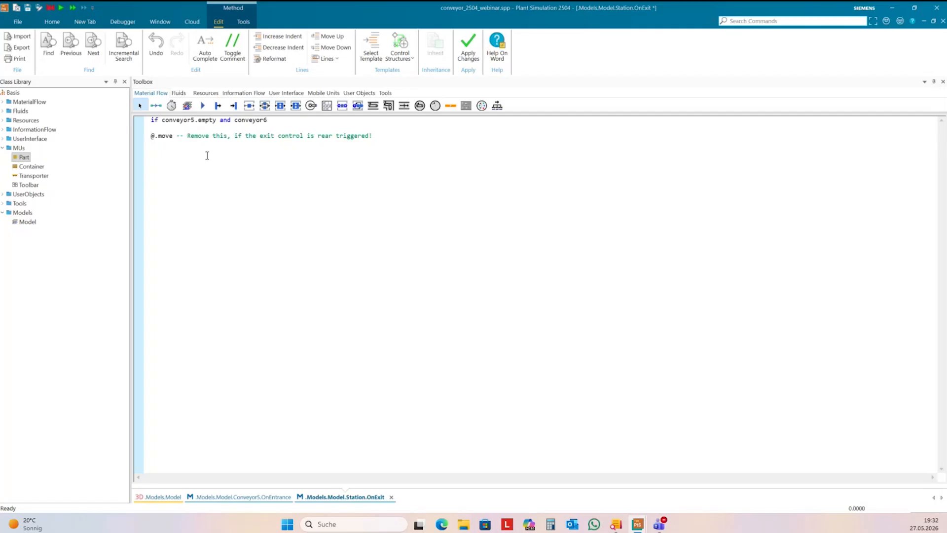
type(".occupied")
key("Return")
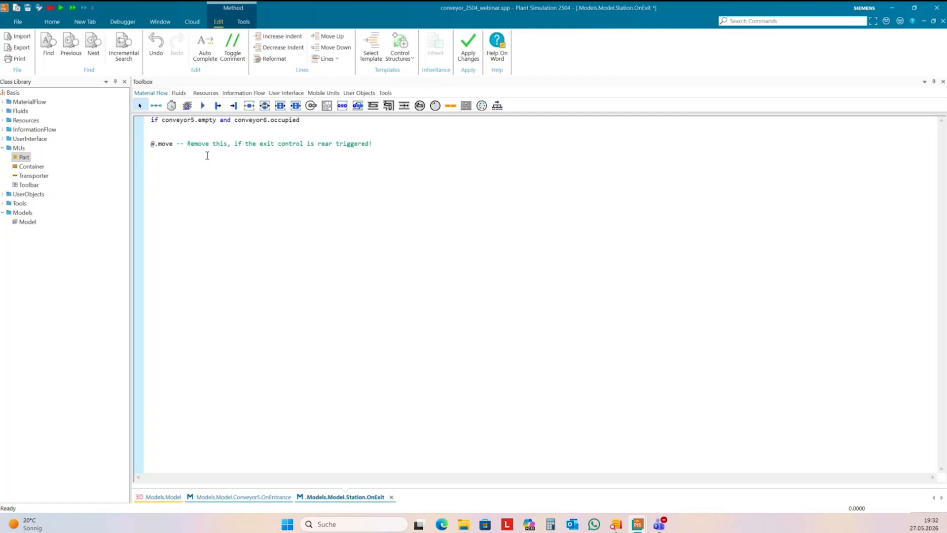
Inside the condition, set conveyor6.backwards to true and conveyor6.MUDistancetype to "Minimum Gap", and close the block with end.
type("conveyo")
type("r6.bac")
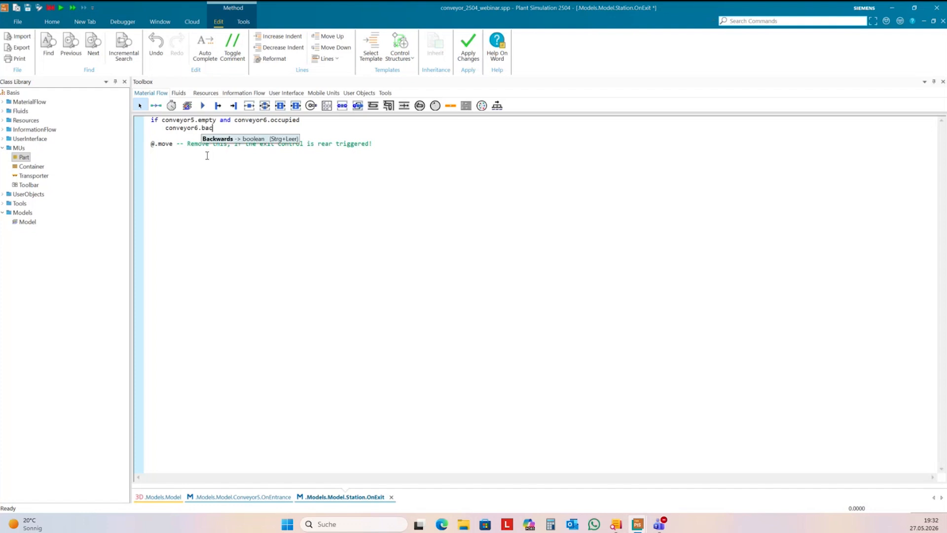
type("kwards:")
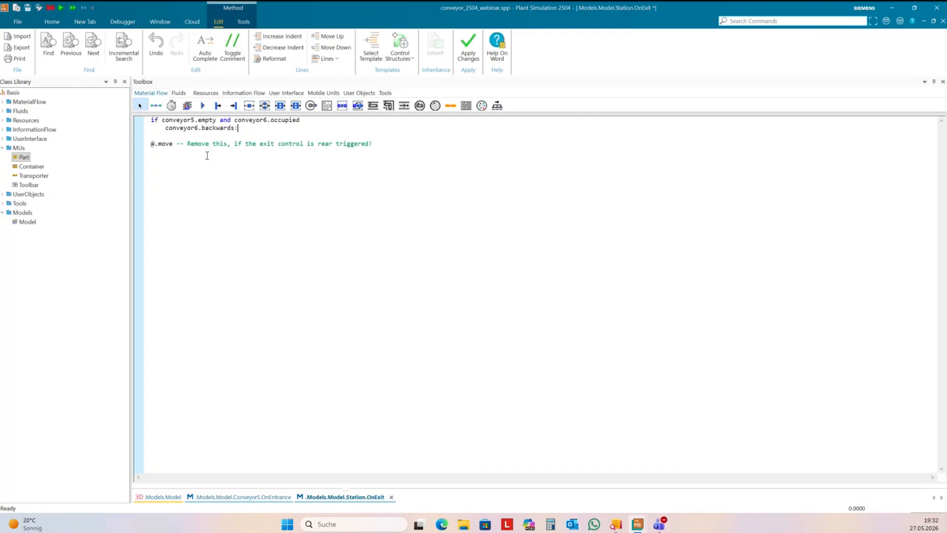
type("=true")
key("Return")
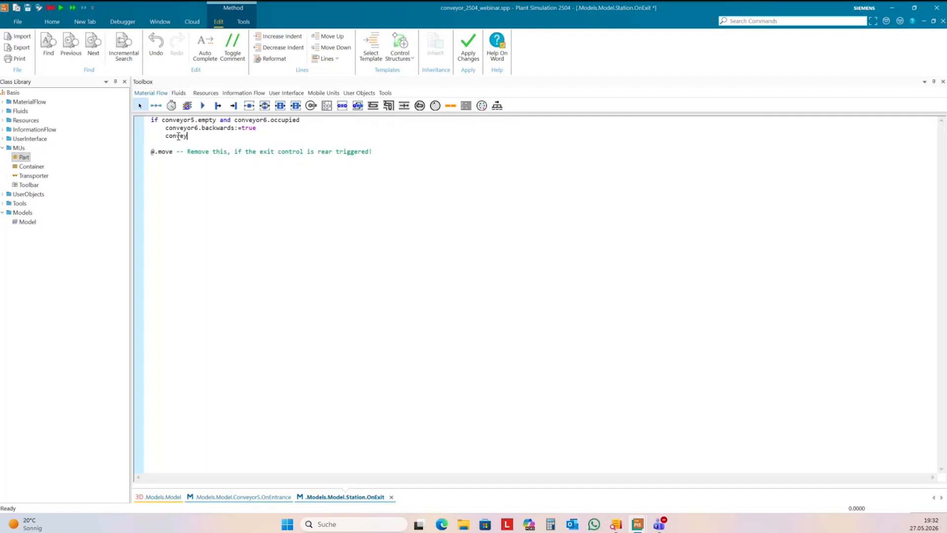
type("or6.MUDistancetype:=\"Min")
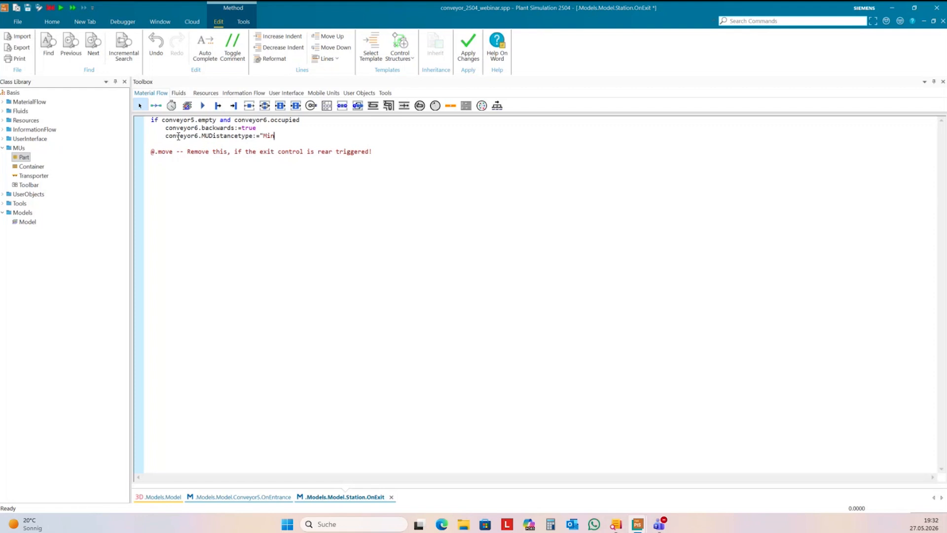
type("imum Gap\"")
key("Return")
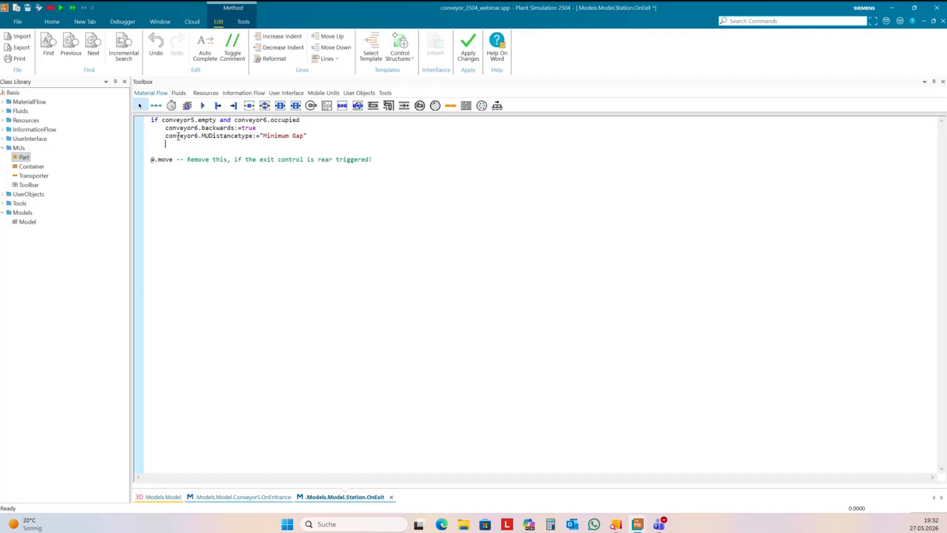
type("end")
Delete the default @.move line from the Station's OnExit method, apply the code changes, and close the method.
triple_click(154, 161)
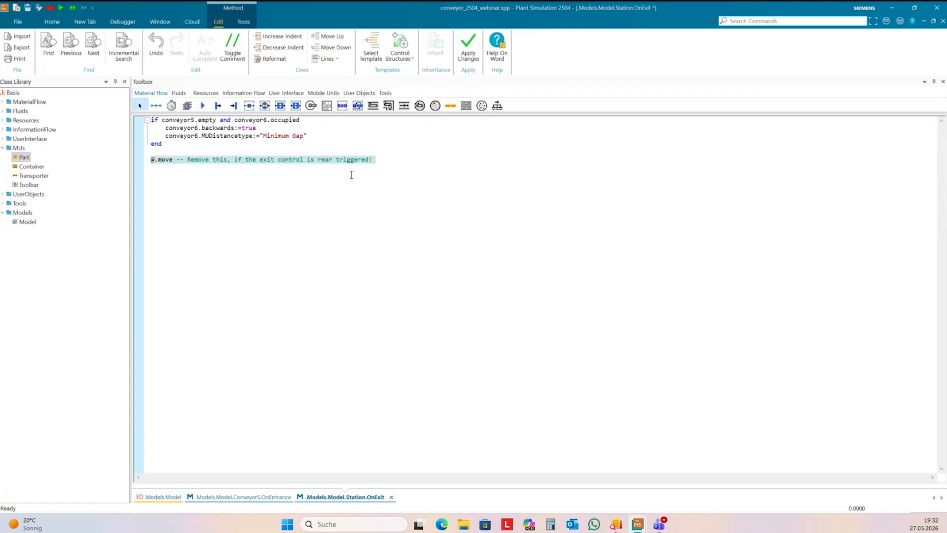
key("Delete")
key("F7")
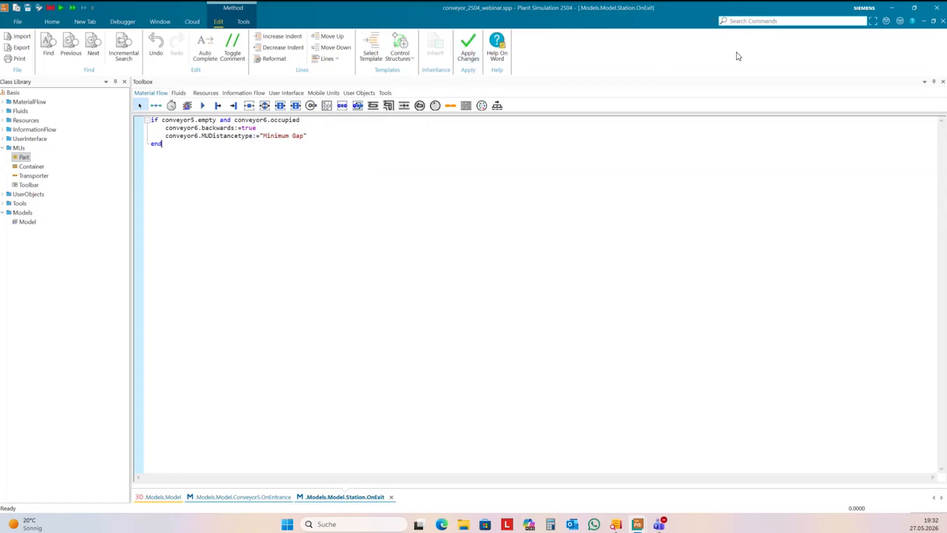
left_click(943, 21)
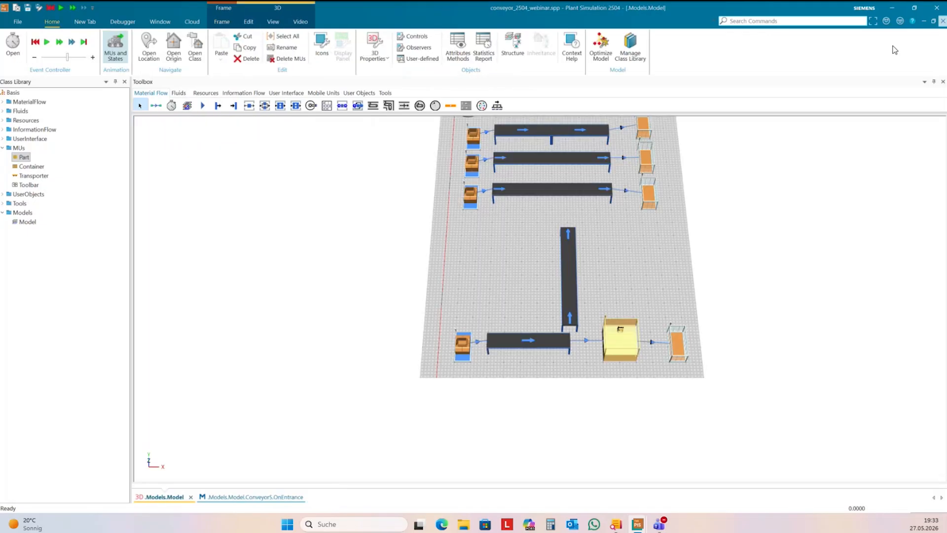
Create an internal OnBwExit method as the backward exit control of Conveyor6 and confirm the settings.
left_click(603, 249)
left_click(572, 303)
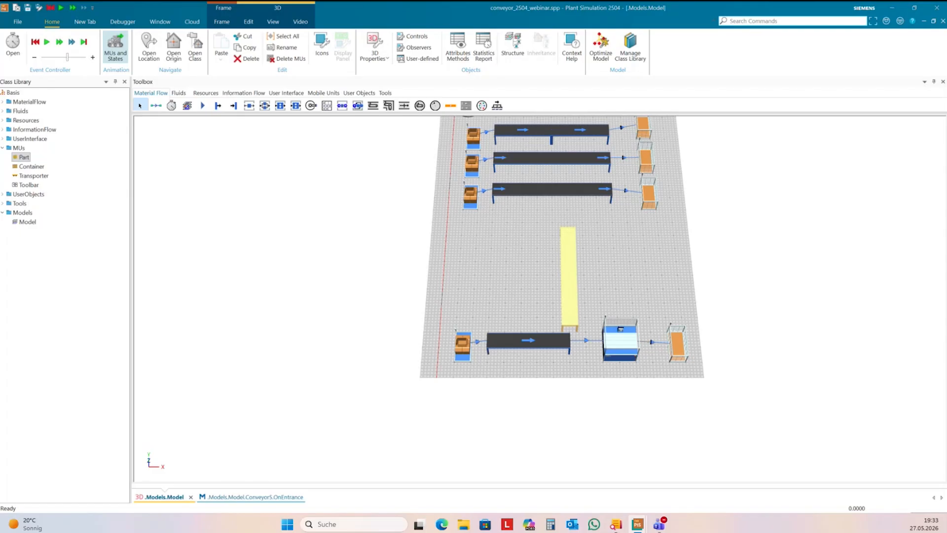
double_click(574, 276)
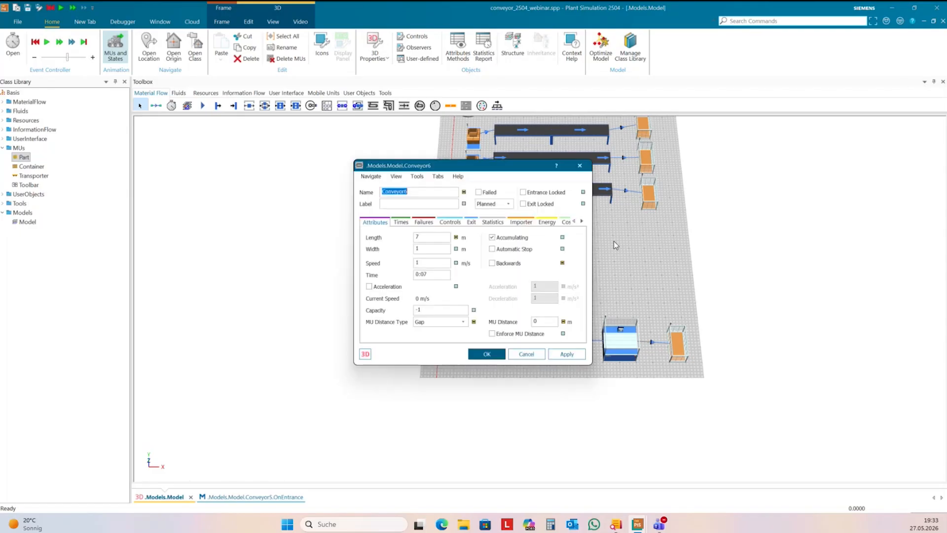
left_click(451, 222)
left_click(424, 273)
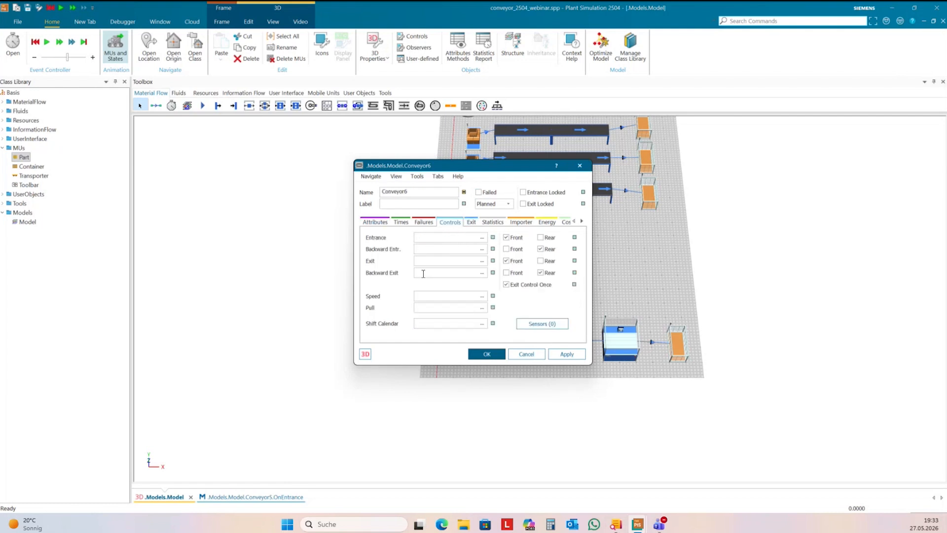
key("F4")
left_click(575, 354)
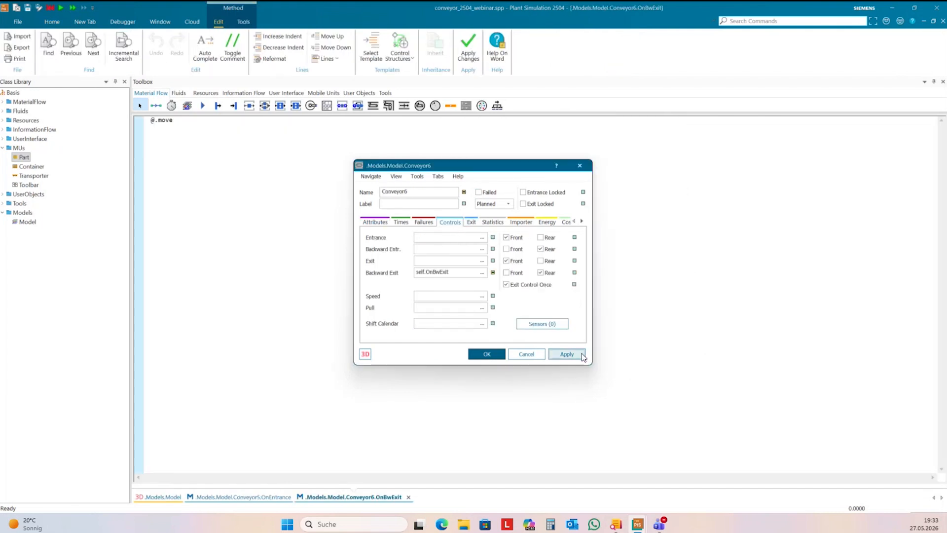
left_click(485, 359)
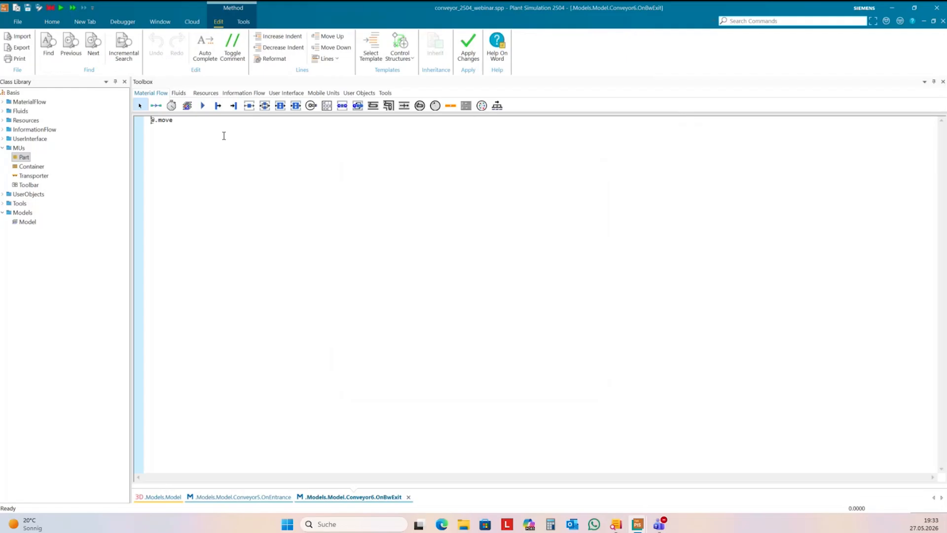
Replace the default code of Conveyor6's OnBwExit method with "waituntil station.occupied=false and station.operational".
left_click_drag(152, 119, 173, 122)
type("waituntil sta")
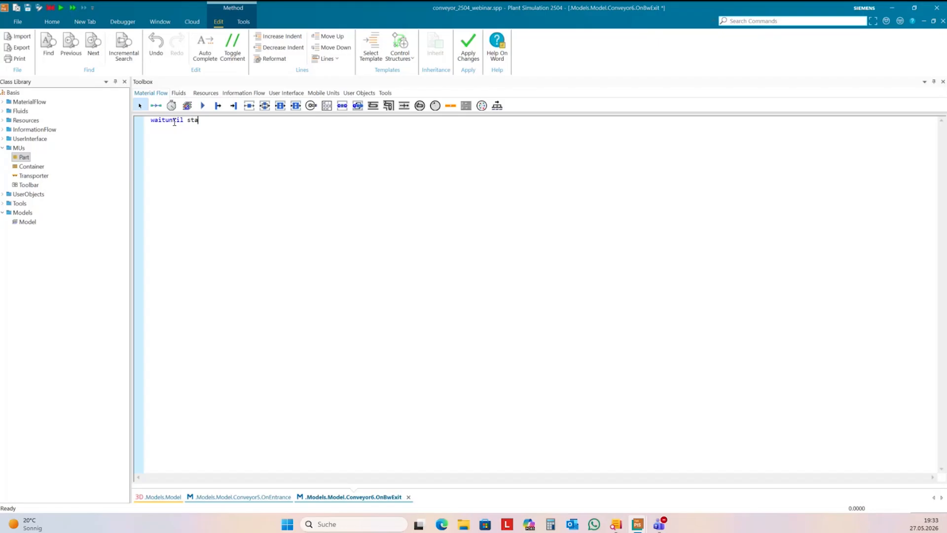
type("ion.occupied=false and station")
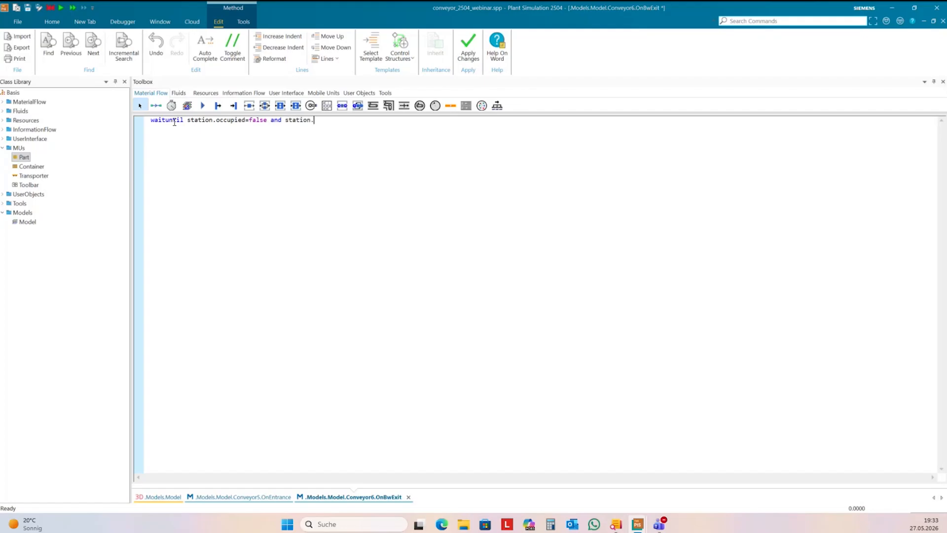
type(".operation")
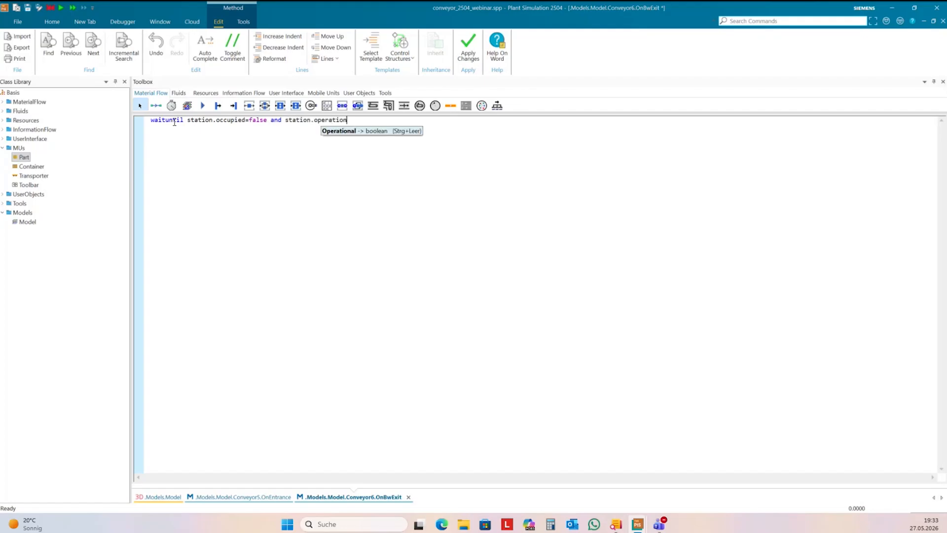
type("l")
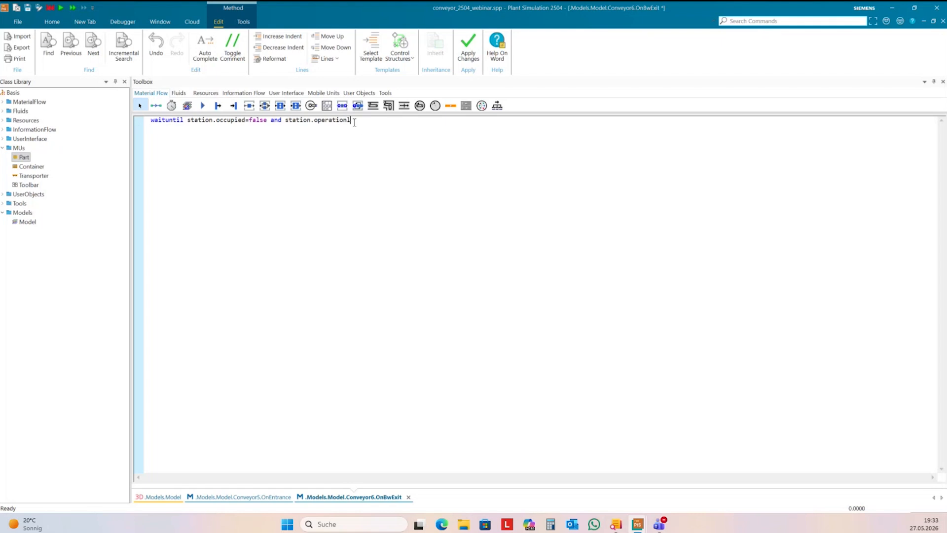
key("BackSpace")
type("al")
Add the line "@.move(station)" below the wait condition, apply the code changes, and close the method.
key("Return")
type("@.move(station")
key("F7")
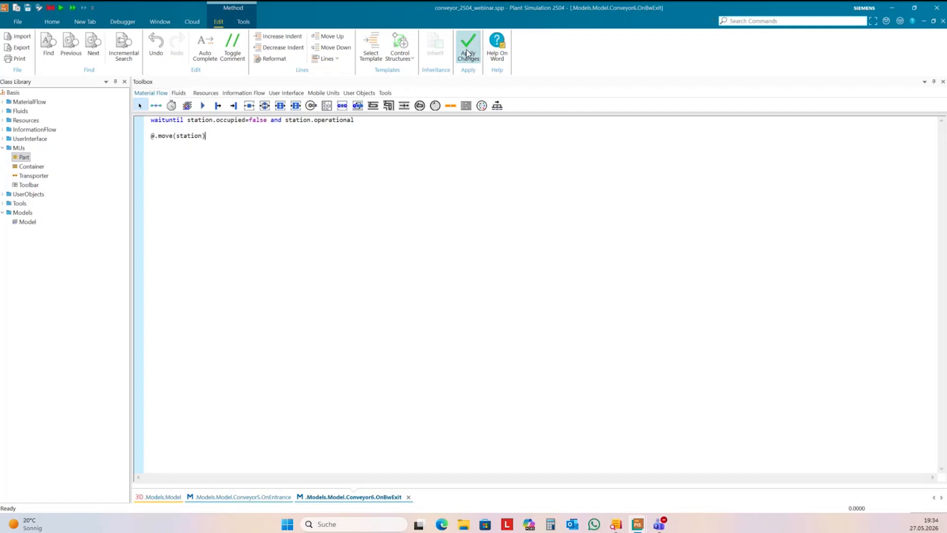
left_click(943, 21)
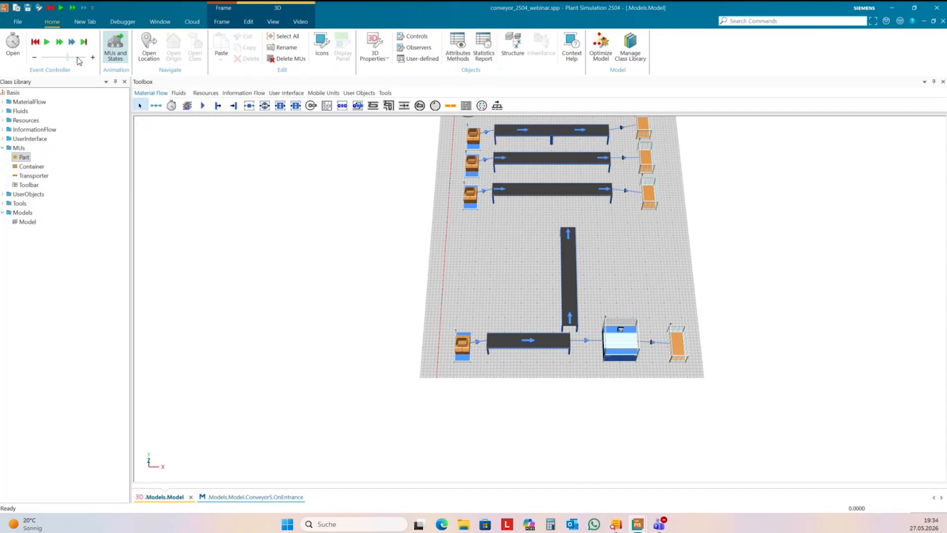
Run the simulation, increase its speed to observe how both conveyors fill, and stop it.
left_click(47, 42)
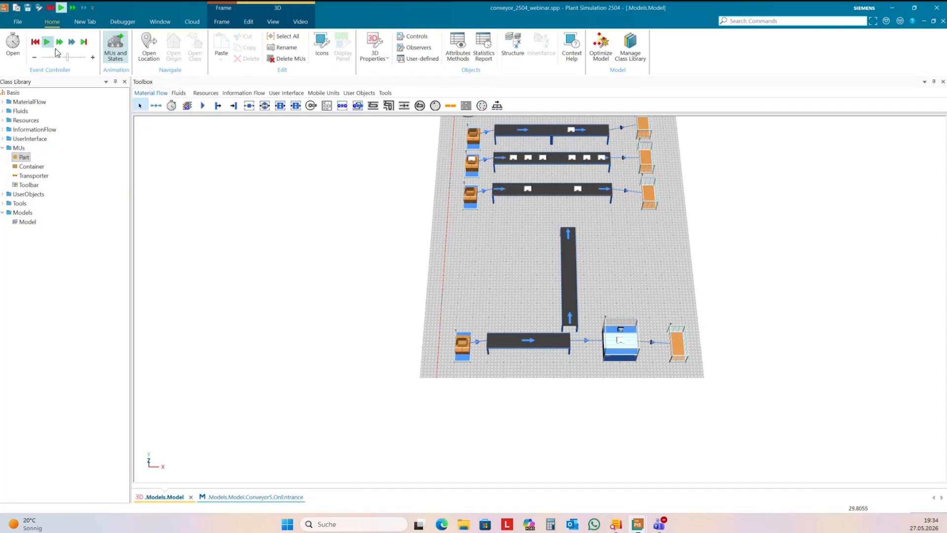
mouse_move(68, 62)
left_mouse_down()
mouse_move(85, 59)
mouse_move(73, 58)
left_mouse_up()
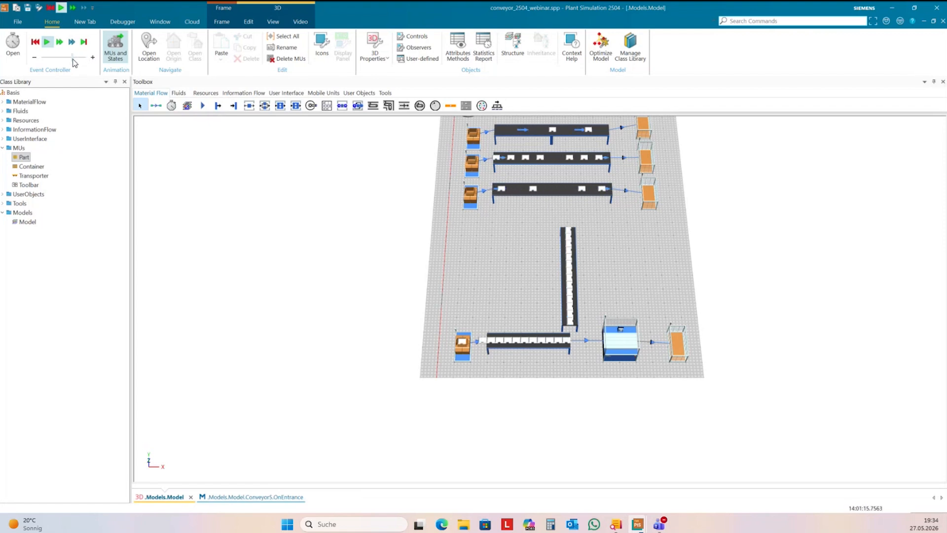
left_click(46, 42)
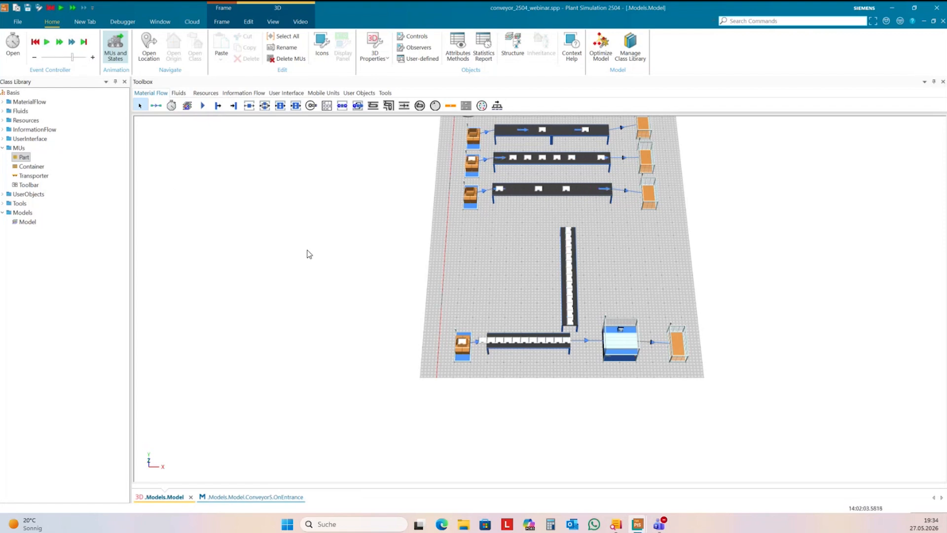
Examine the Station's processing time and failure settings, and close its dialog.
double_click(621, 343)
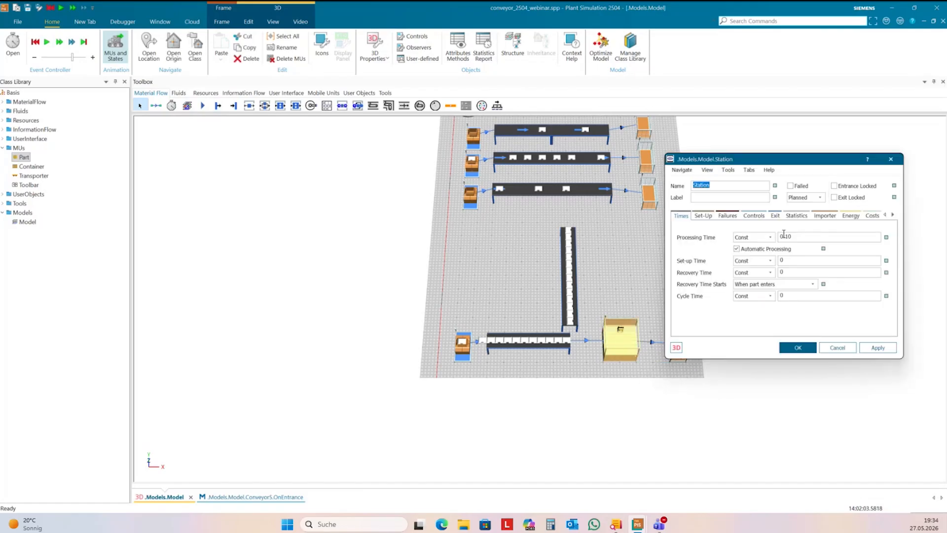
left_click(728, 215)
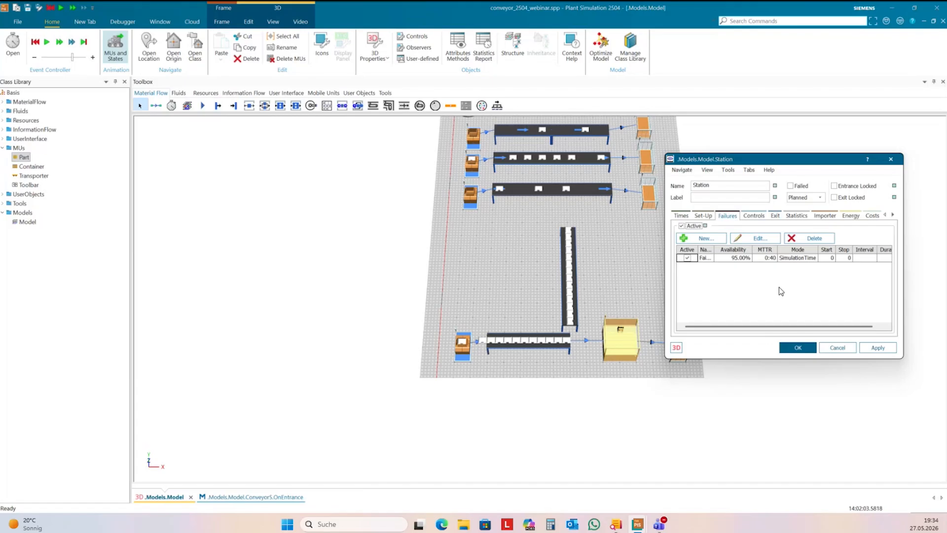
left_click(798, 348)
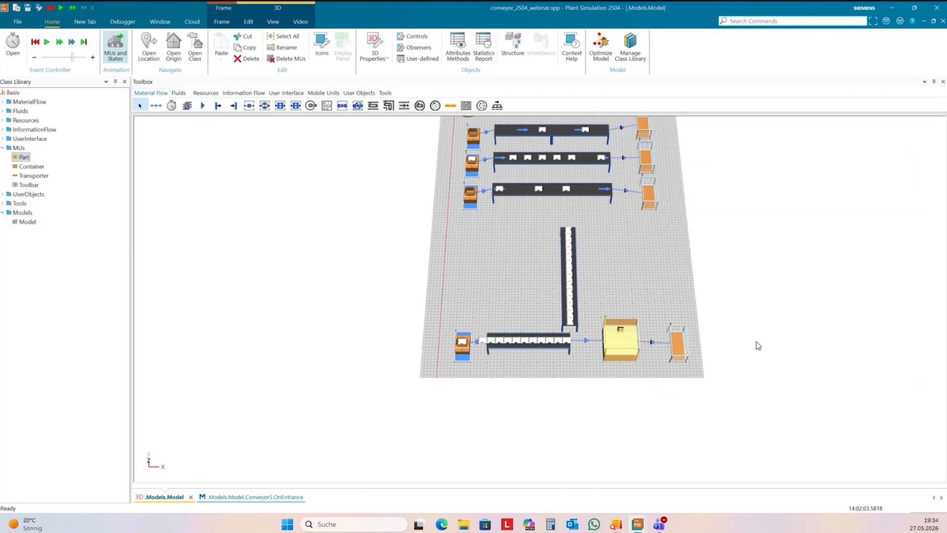
Check Conveyor6's backward exit control, Backwards option and MU distance type, and close its dialog.
left_click(599, 304)
double_click(576, 319)
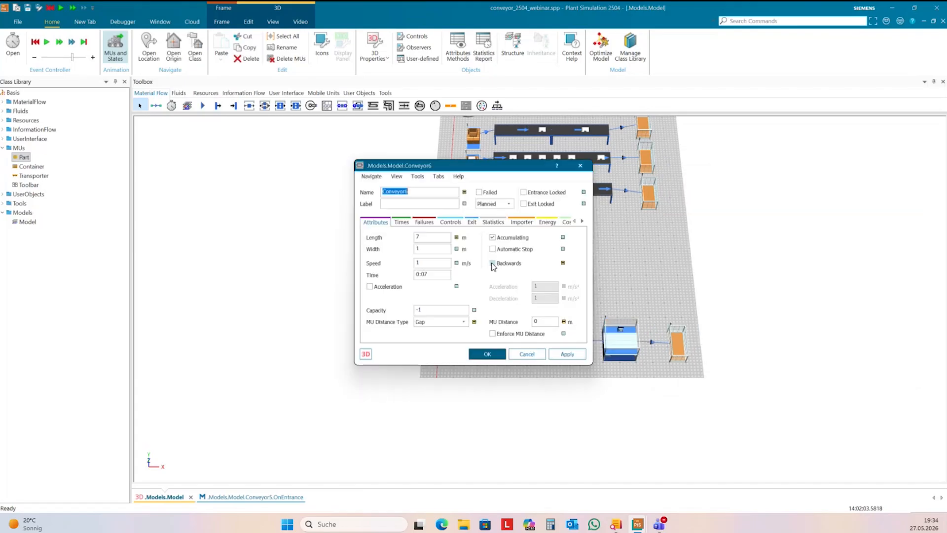
left_click(450, 223)
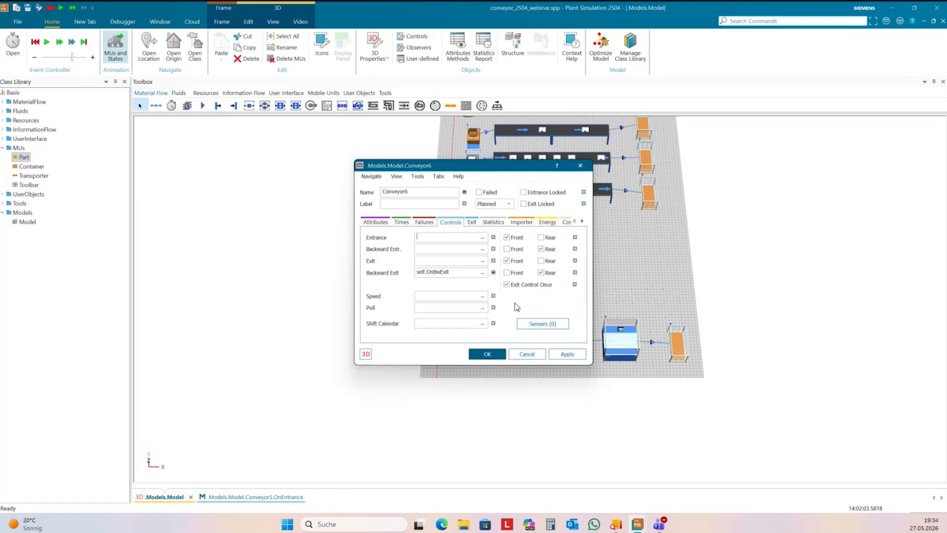
left_click(375, 222)
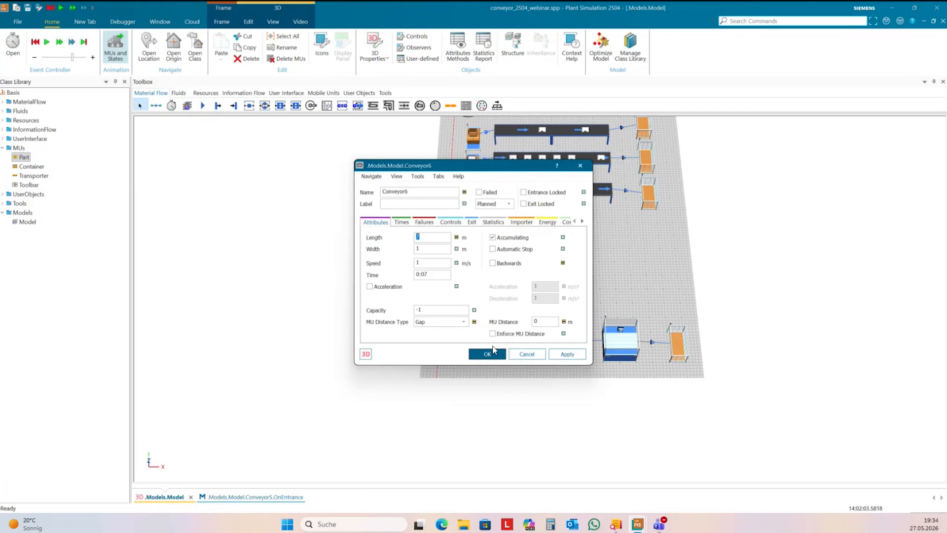
left_click(489, 353)
Set a breakpoint on the "conveyor6.backwards:=true" line of the Station's OnExit method and close the Station dialog.
double_click(638, 348)
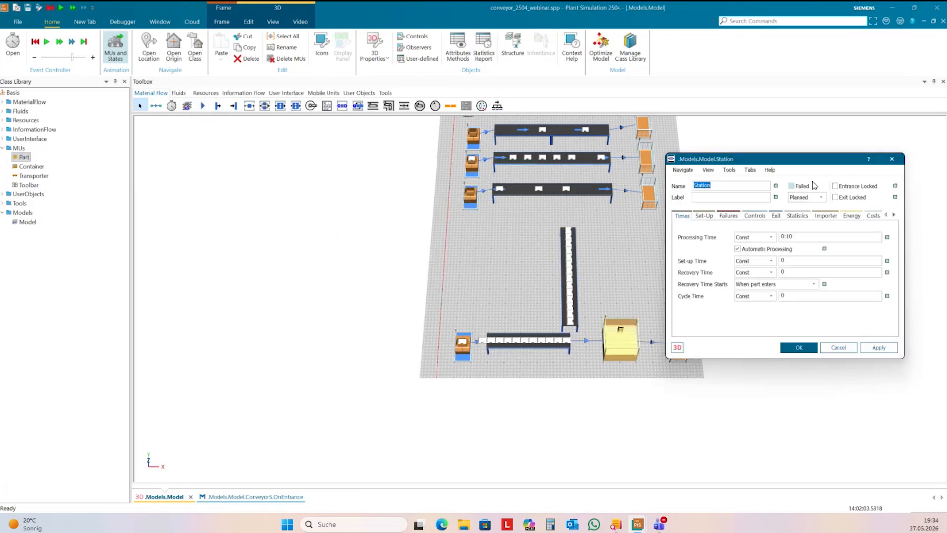
left_click(757, 217)
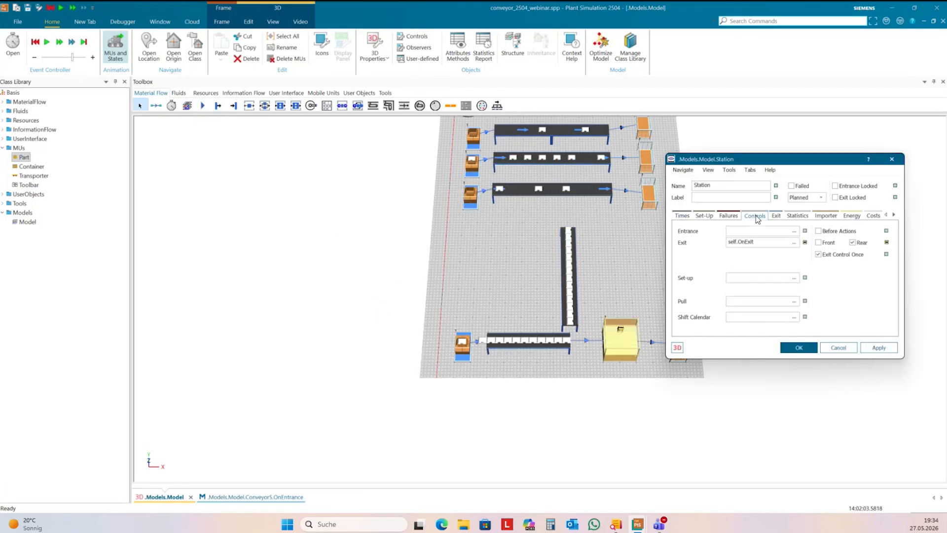
double_click(744, 242)
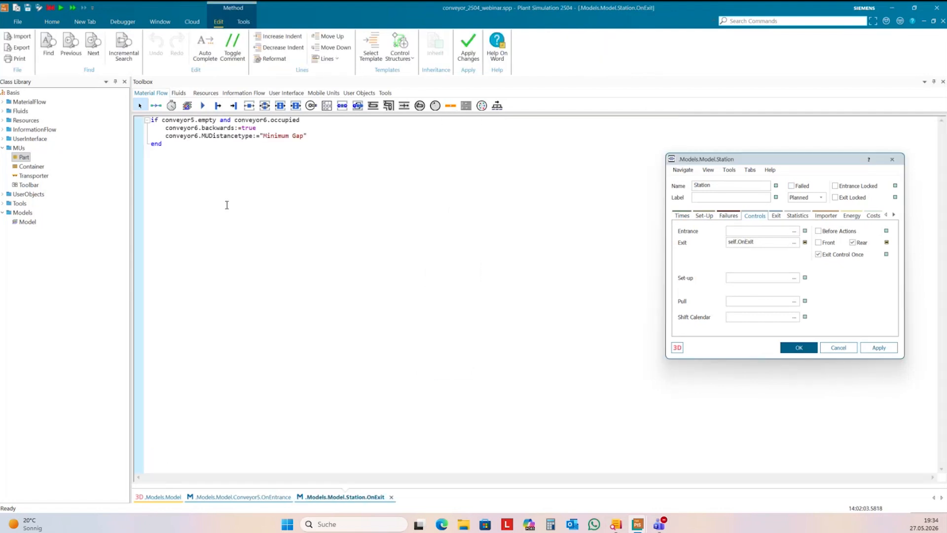
right_click(164, 129)
left_click(186, 138)
left_click(799, 347)
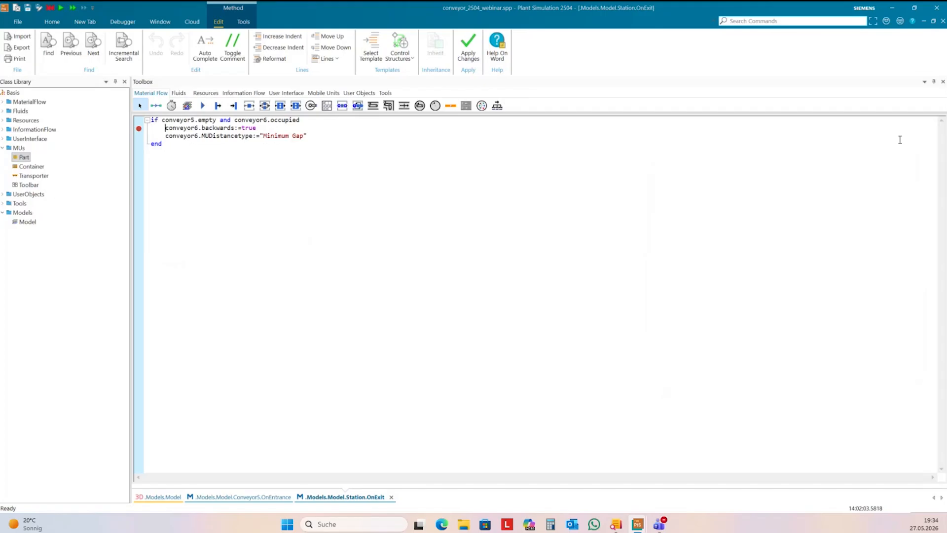
Close the Station's OnExit method, reset the model, and run the simulation at varying speeds to observe the Station's conveyors.
left_click(943, 22)
left_click(36, 43)
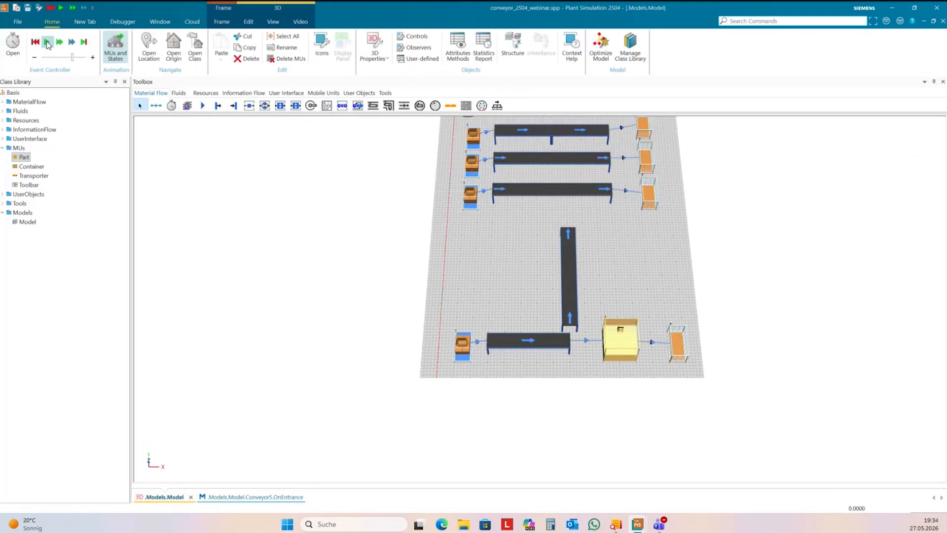
left_click(47, 42)
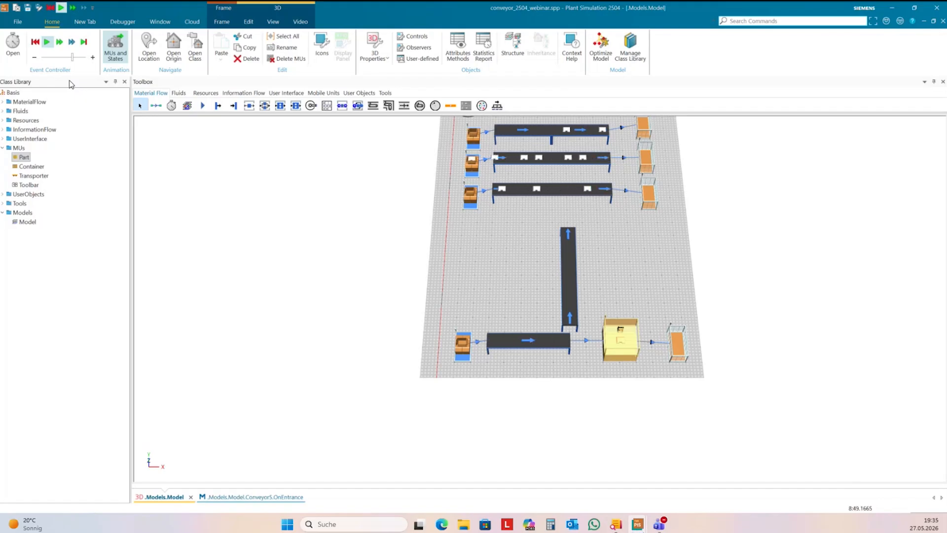
left_click_drag(71, 61, 80, 59)
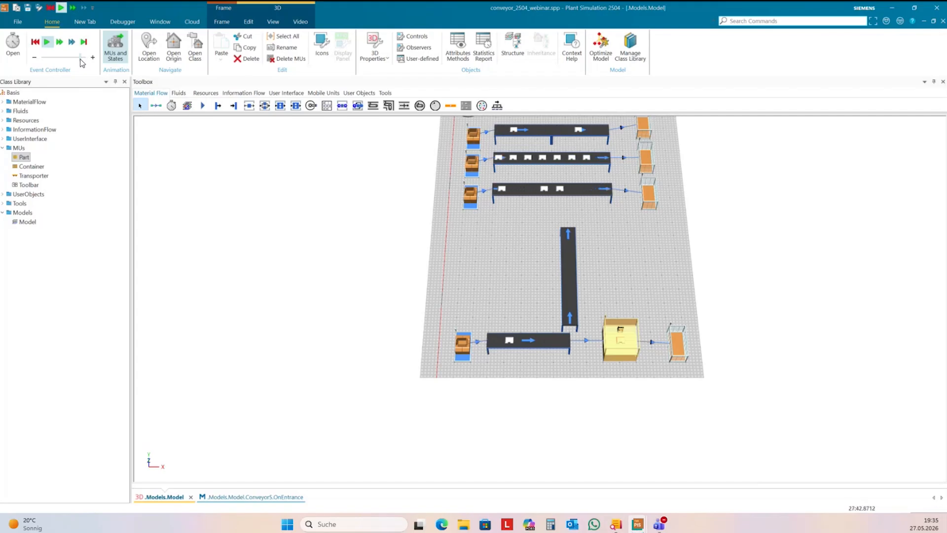
left_click_drag(81, 57, 75, 58)
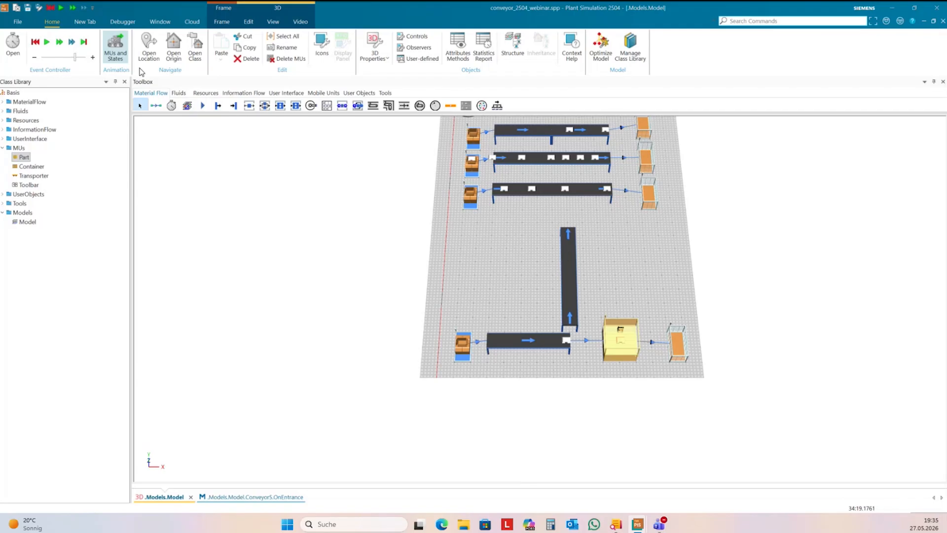
left_click(47, 41)
left_click_drag(72, 58, 80, 57)
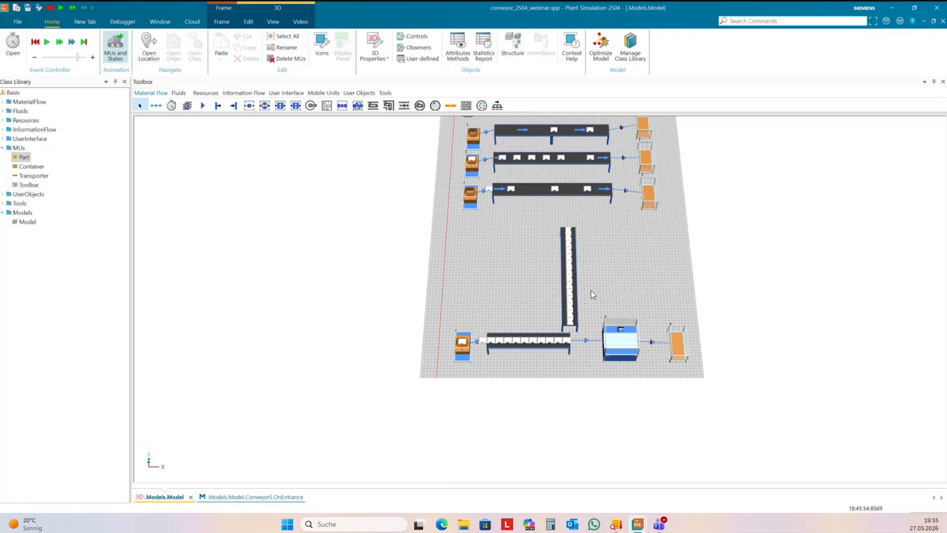
Change the else branch of Conveyor5's OnExit method to "@.move(station)", apply the change, and close the dialog and method.
double_click(566, 349)
left_click(452, 222)
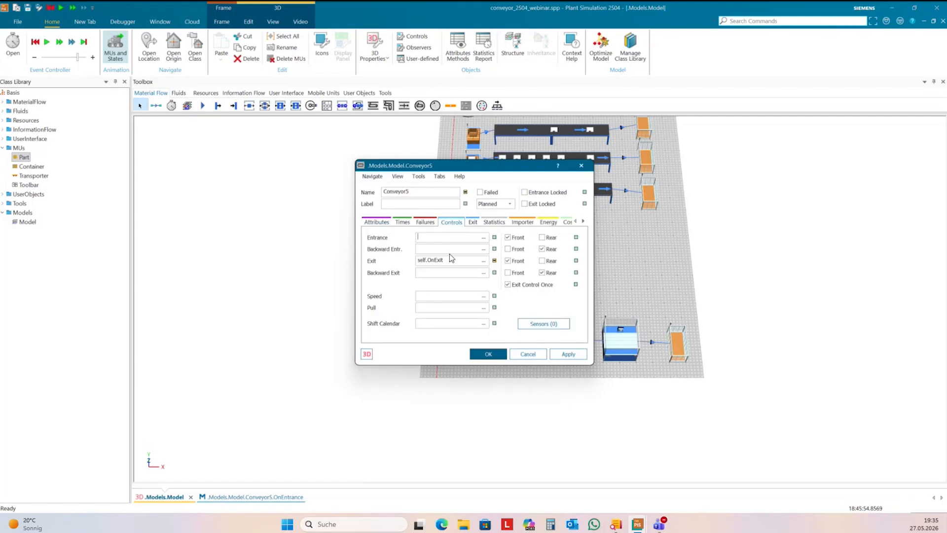
double_click(441, 260)
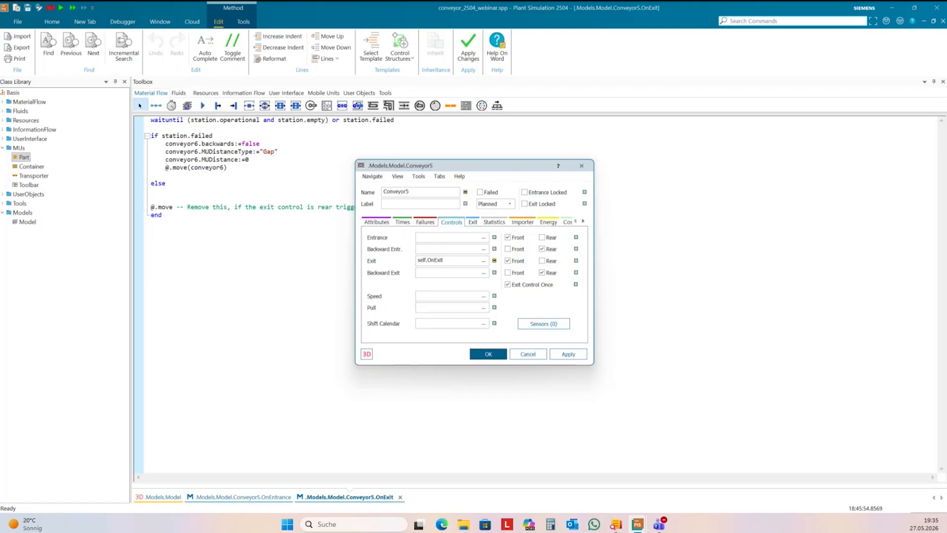
left_click(175, 208)
type("(station")
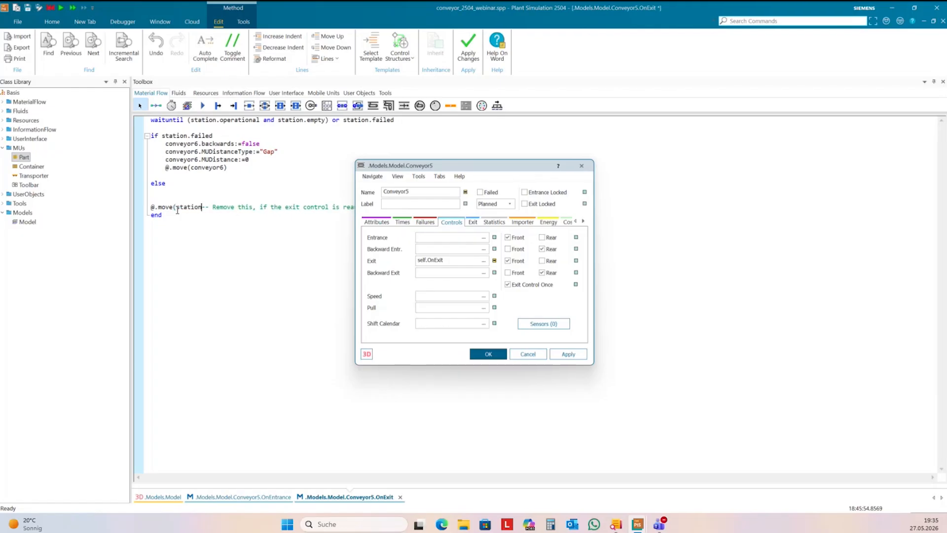
type(")")
left_click(277, 200)
left_click(468, 47)
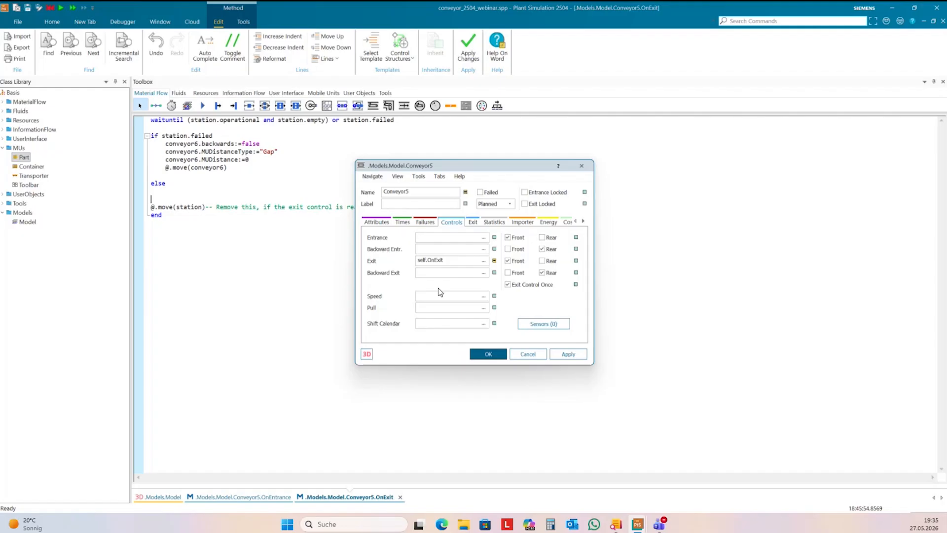
left_click(488, 354)
left_click(943, 20)
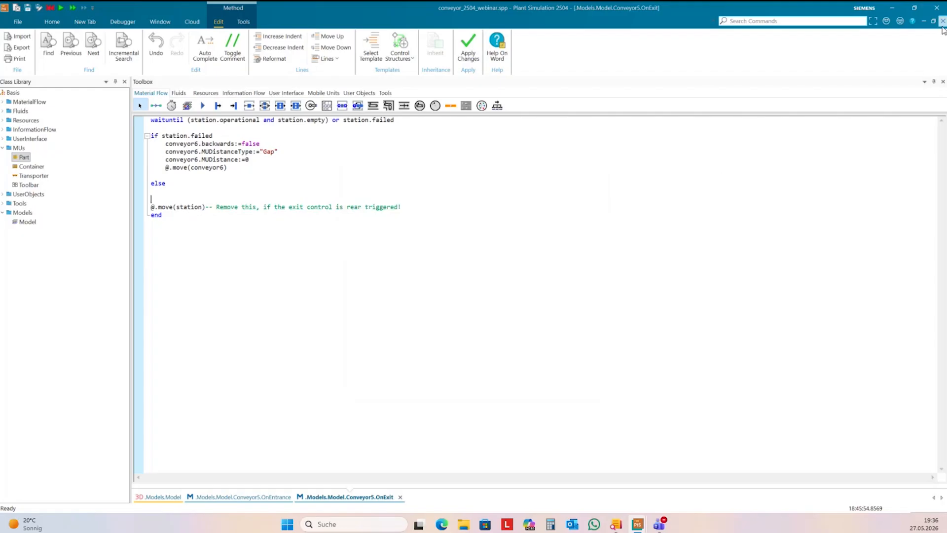
Reset the model, run the simulation again to test the changed exit control, and stop it.
left_click(621, 304)
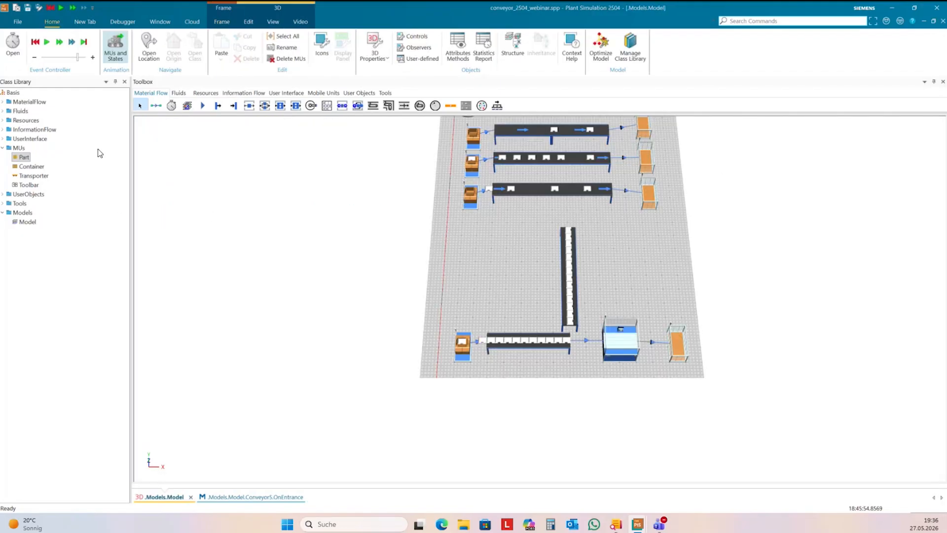
left_click(35, 41)
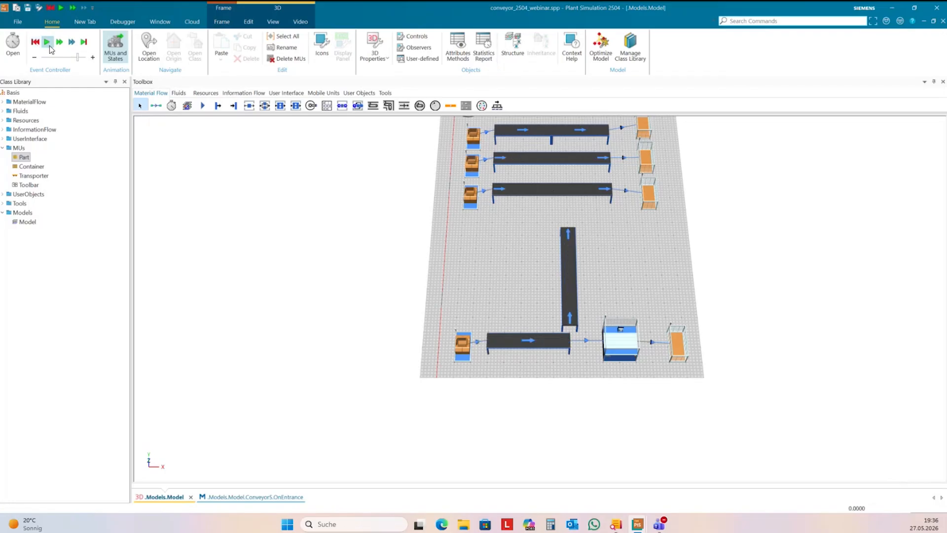
left_click(48, 45)
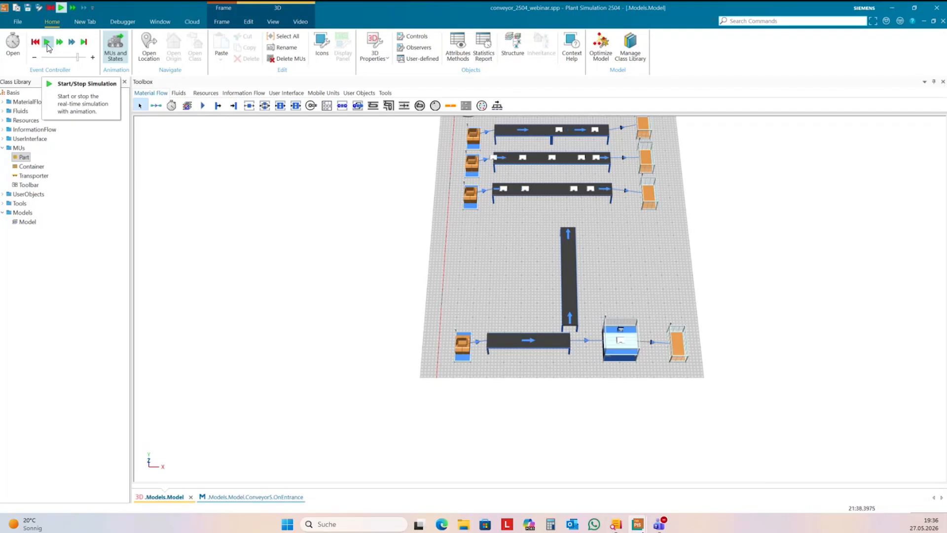
left_click(48, 45)
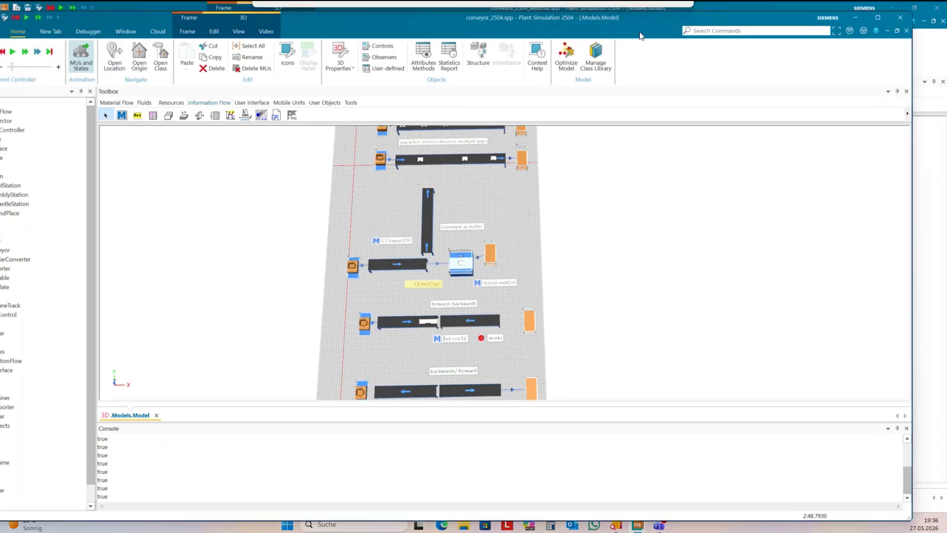
Switch to the conveyor_2504.spp model, run its "Conveyor as buffer" example at near-maximum speed, stop the simulation, and reset it.
left_click(892, 26)
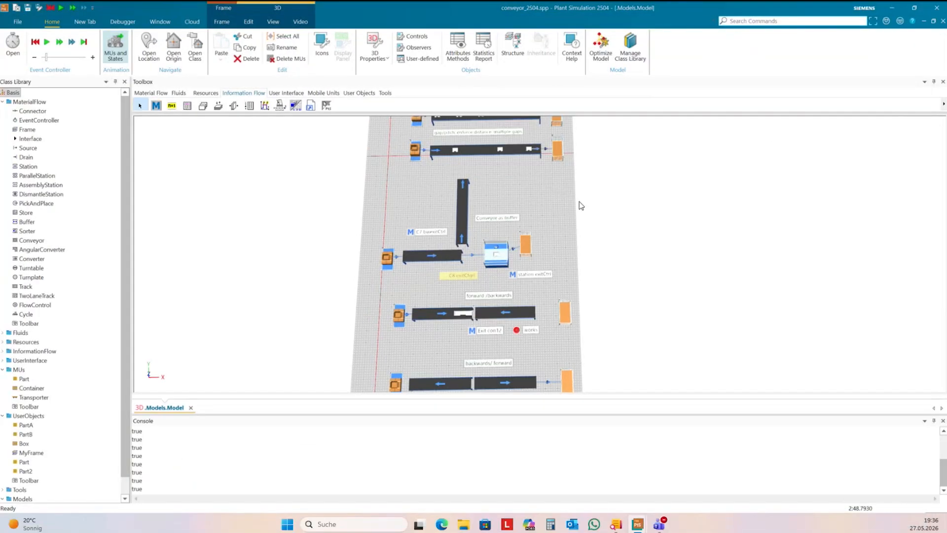
left_click(493, 197)
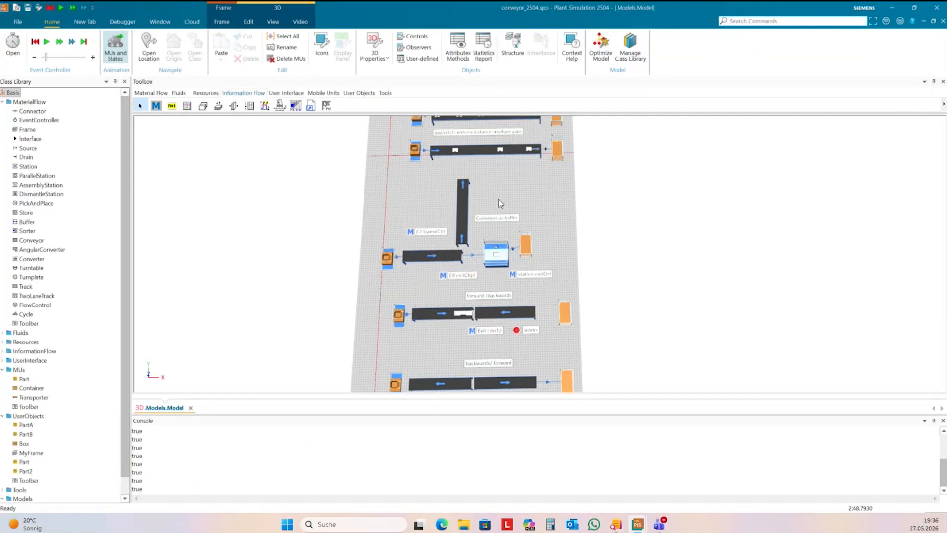
left_click(34, 43)
left_click(47, 42)
left_click_drag(44, 57, 88, 59)
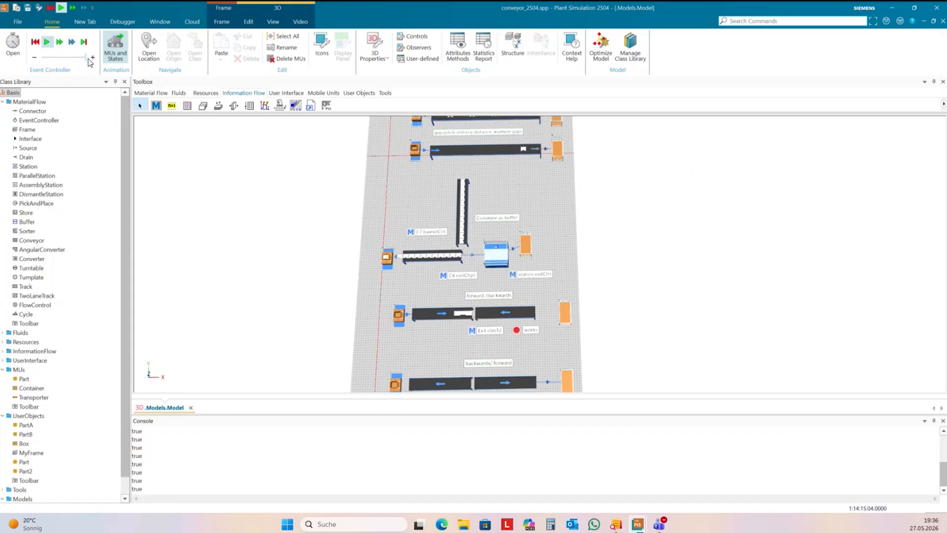
left_click(47, 43)
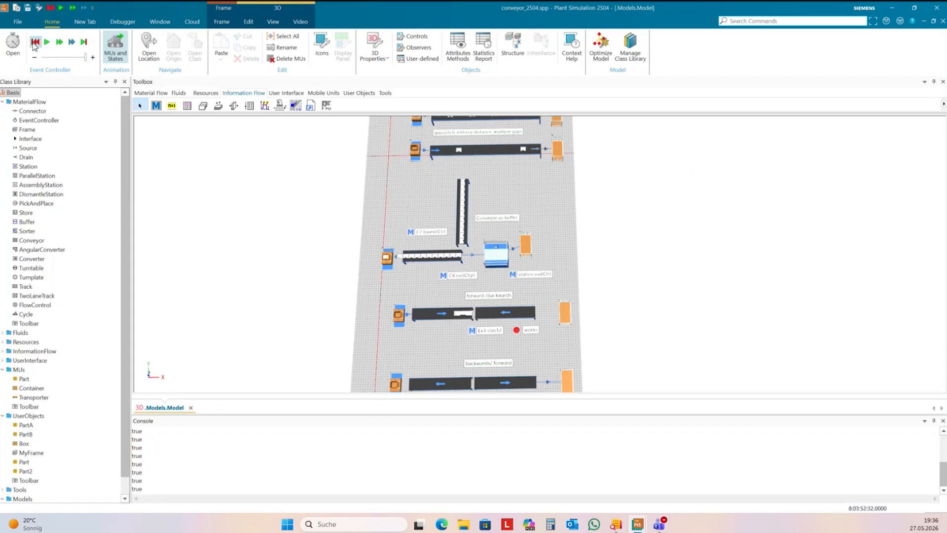
left_click(35, 43)
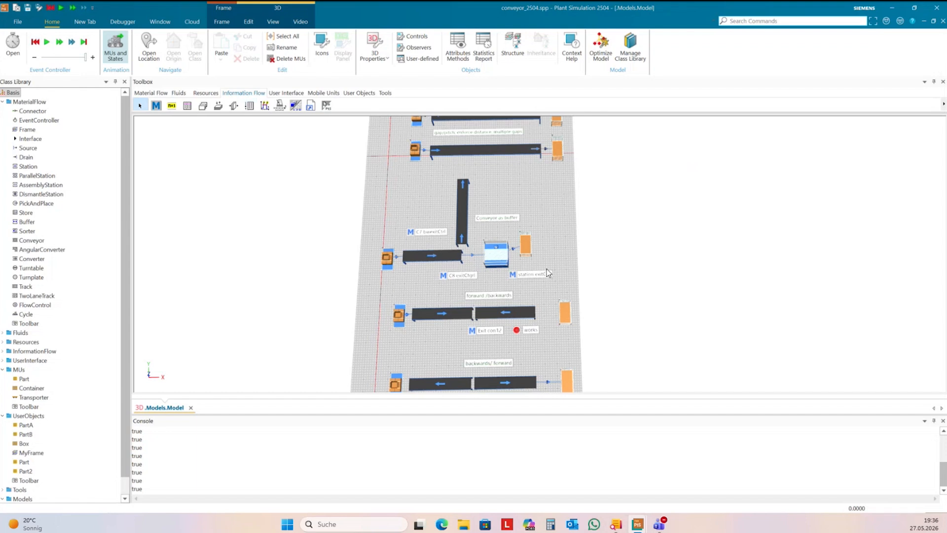
Run the simulation, stop it, and examine Conveyor12 in the forward/backwards example.
scroll(544, 273, "up", 5)
scroll(543, 305, "down", 5)
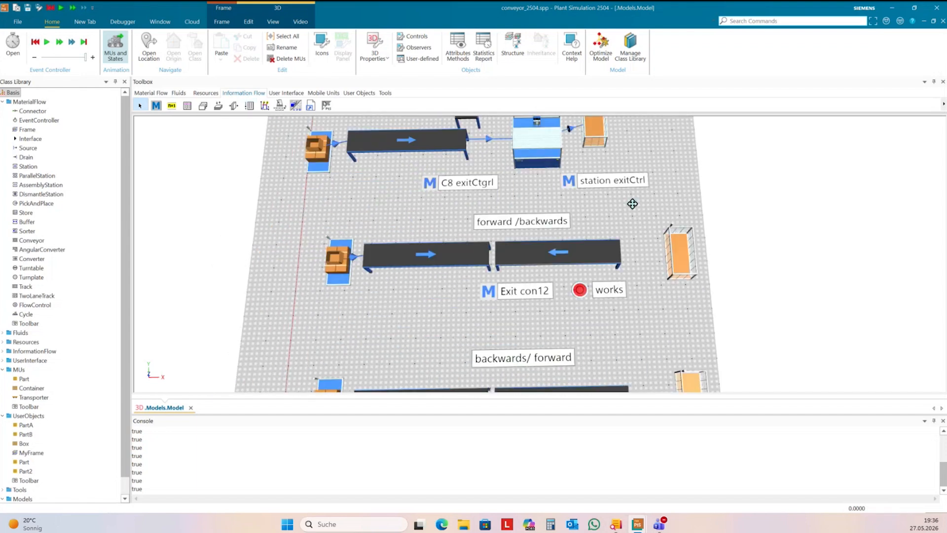
left_click_drag(629, 186, 628, 184)
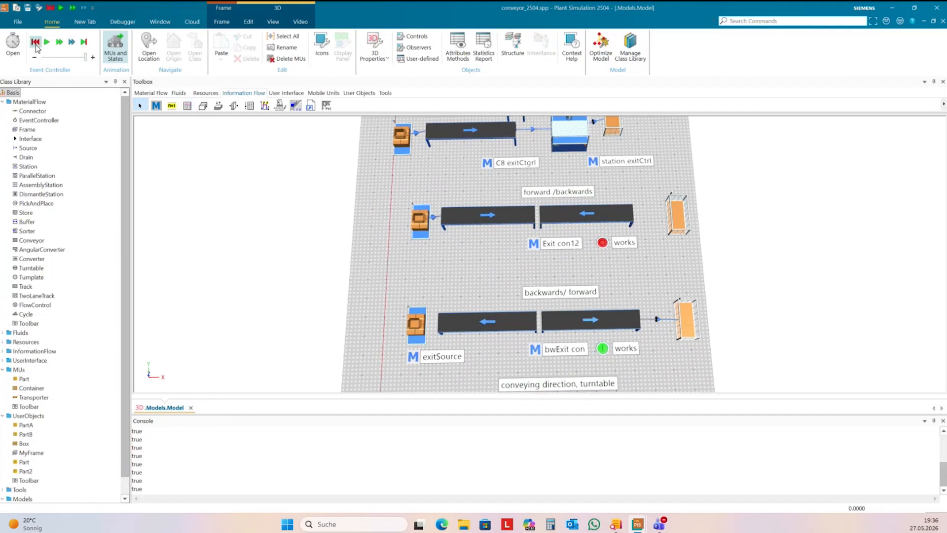
left_click(47, 41)
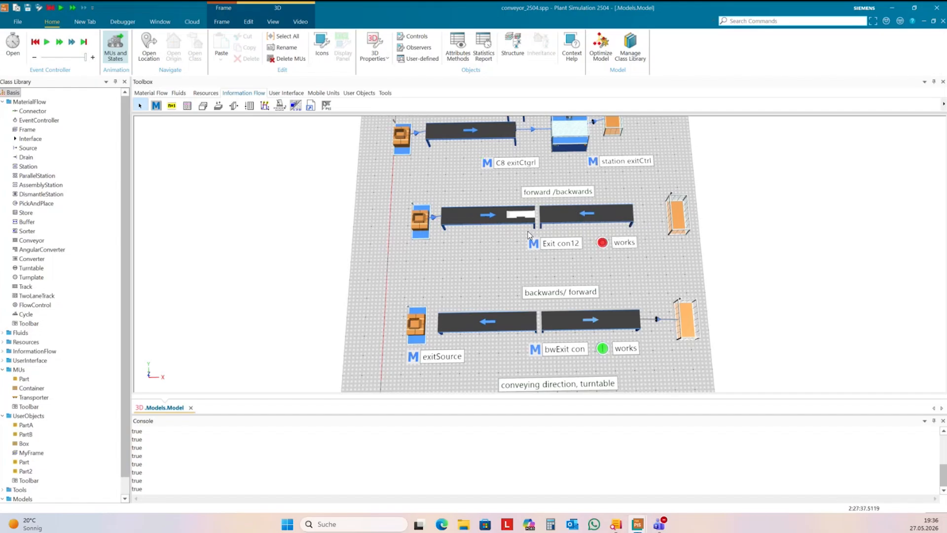
left_click_drag(507, 253, 498, 246)
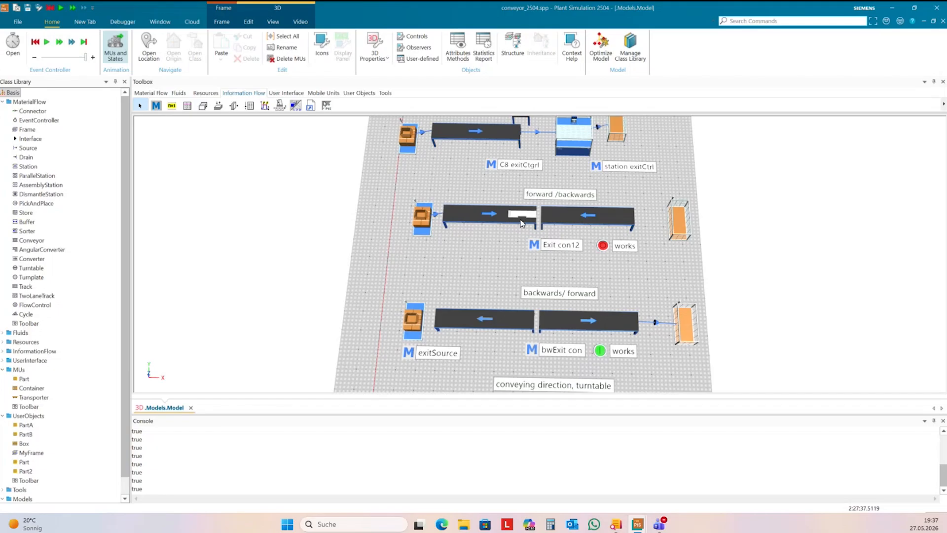
left_click(482, 219)
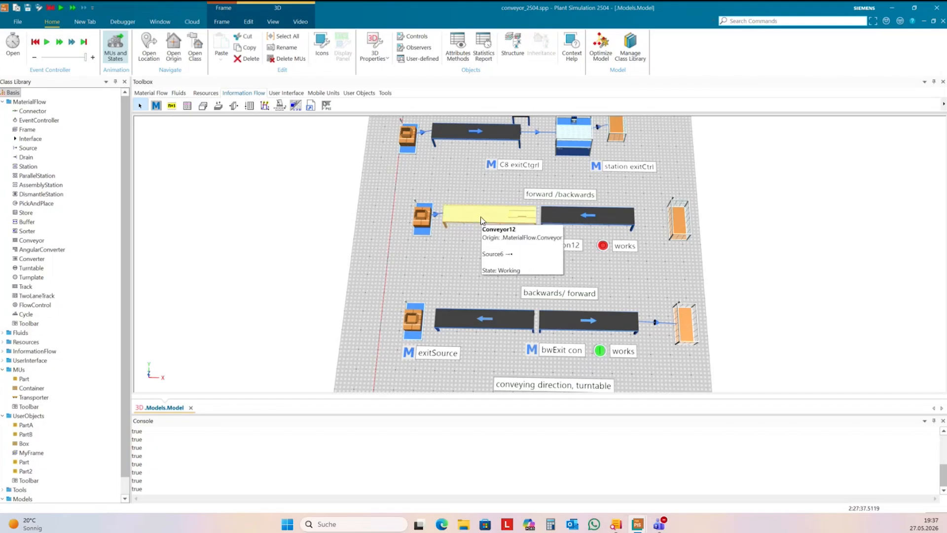
left_click(483, 225)
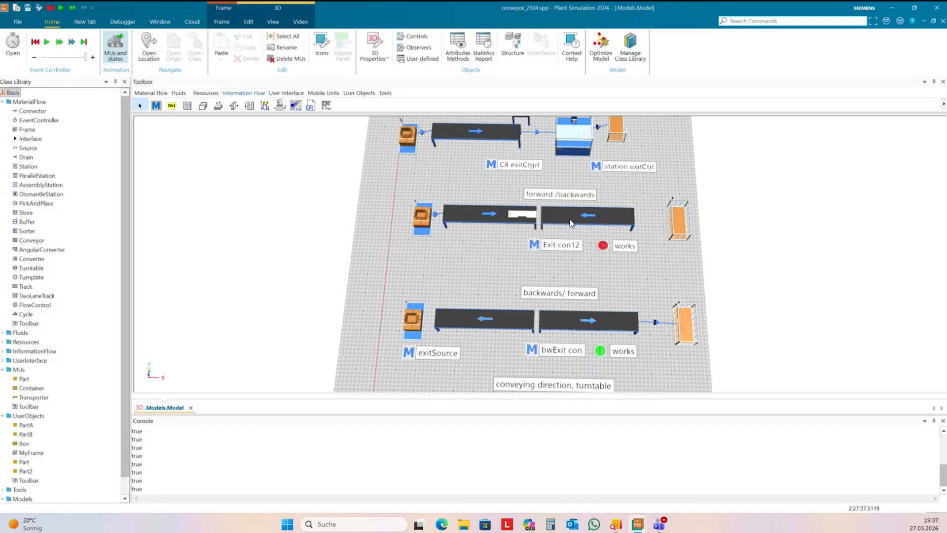
Examine the move call in the bwExit_con method of the backwards/forward example and close the method.
scroll(508, 275, "down", 3)
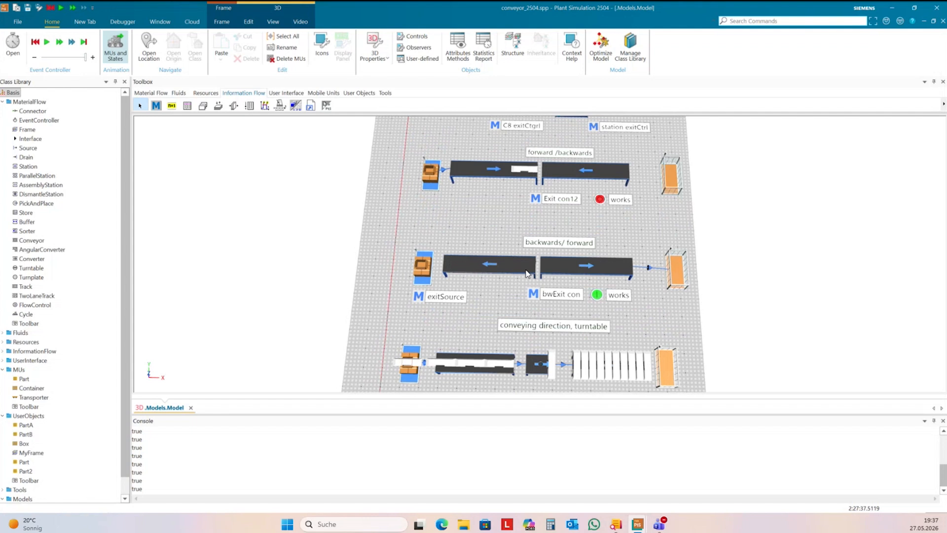
double_click(558, 294)
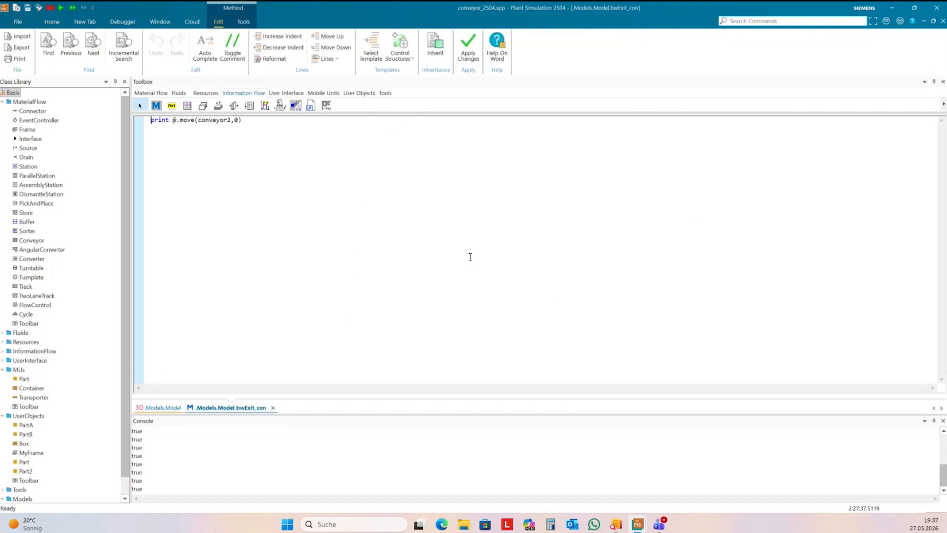
left_click(238, 121)
left_click(943, 21)
left_click(632, 223)
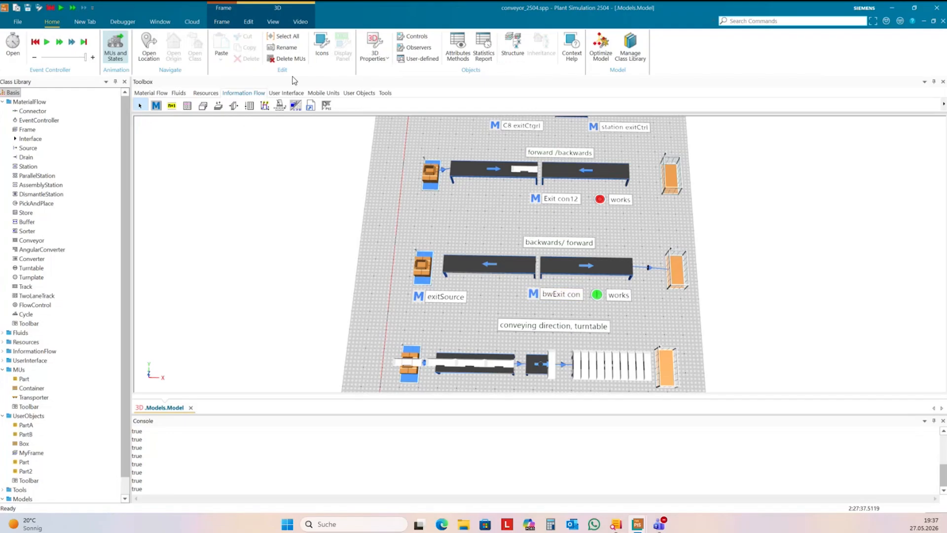
Reduce the simulation speed to near its minimum, reset the model, and run it to observe the backwards/forward example.
left_click(35, 42)
left_click(45, 44)
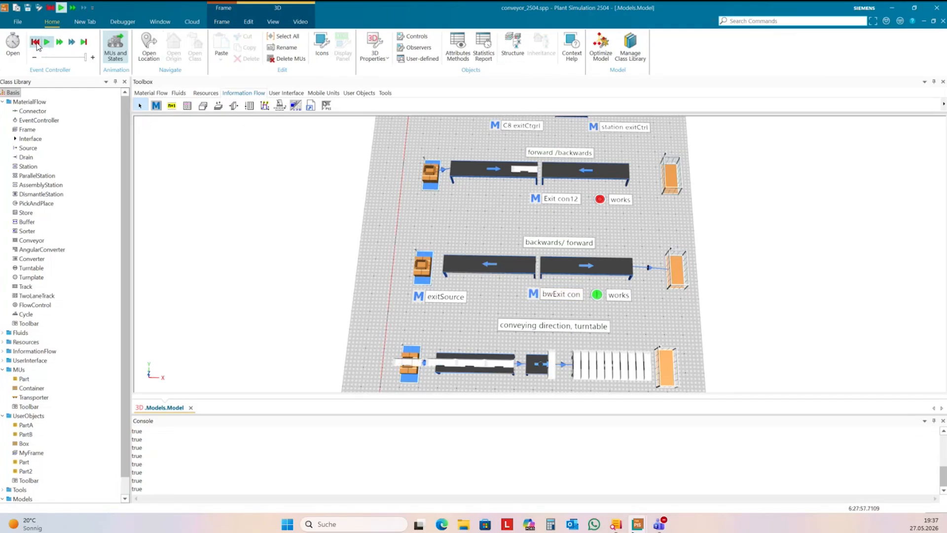
left_click_drag(85, 57, 47, 58)
left_click(36, 43)
left_click(47, 42)
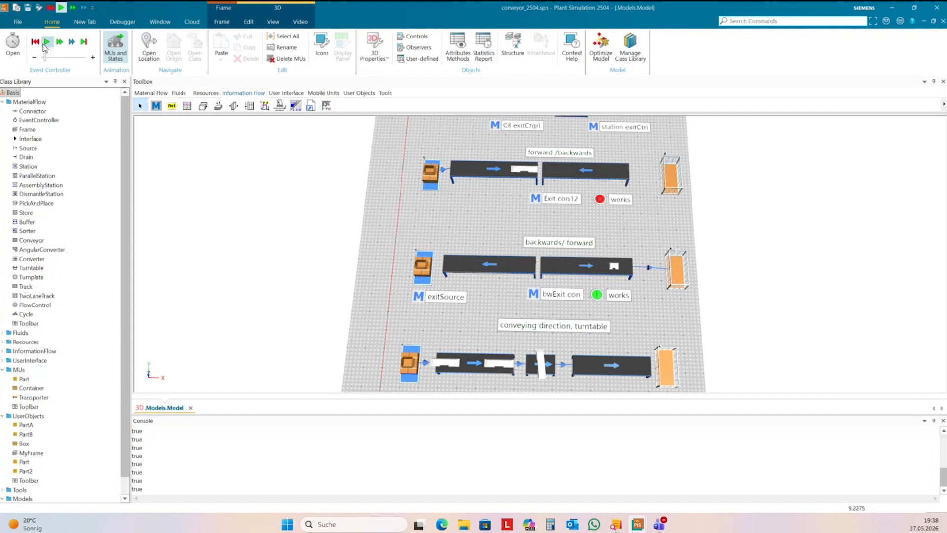
Examine the conveyor22.length argument in the Exit_con12 method of the forward/backwards example and close the method.
double_click(537, 199)
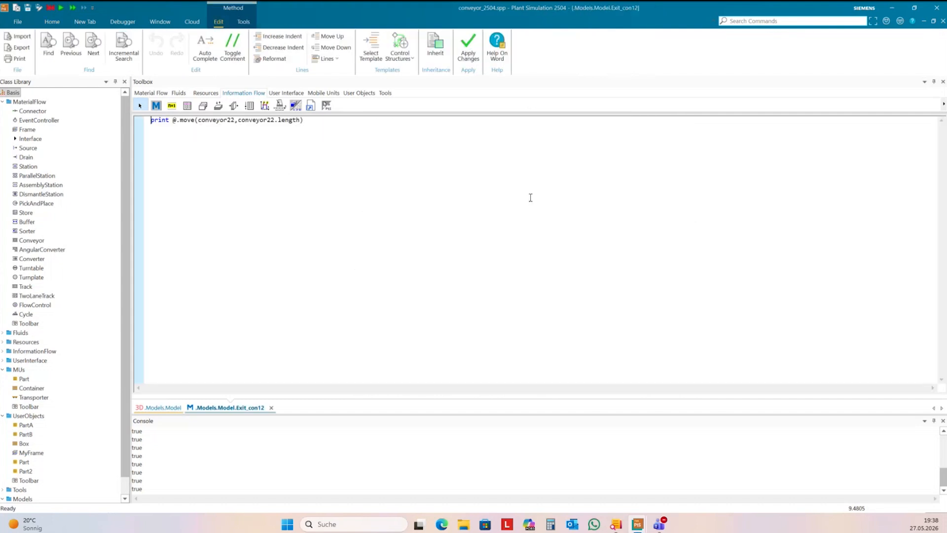
left_click_drag(239, 121, 302, 121)
left_click(300, 131)
left_click(943, 21)
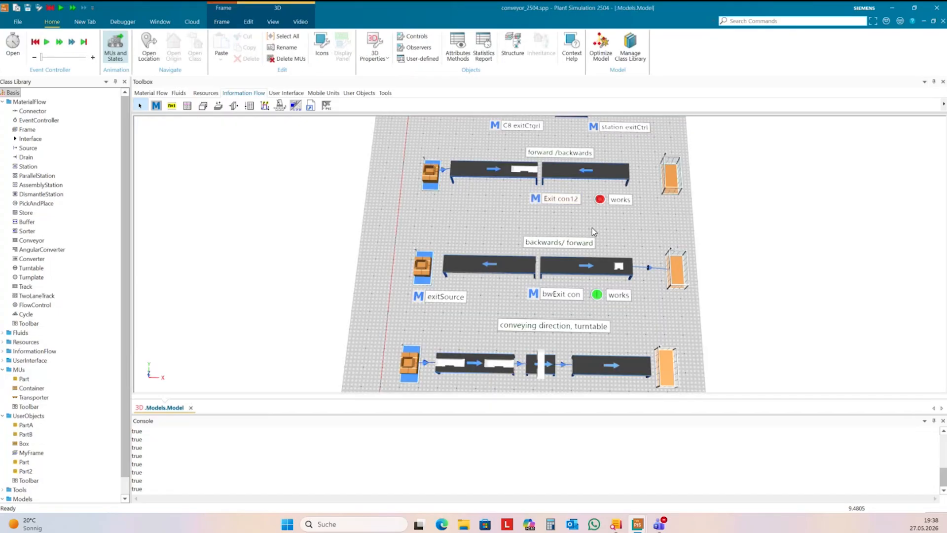
Run the simulation in intervals to observe parts passing through the conveying direction, turntable example, and stop it.
scroll(592, 227, "down", 1)
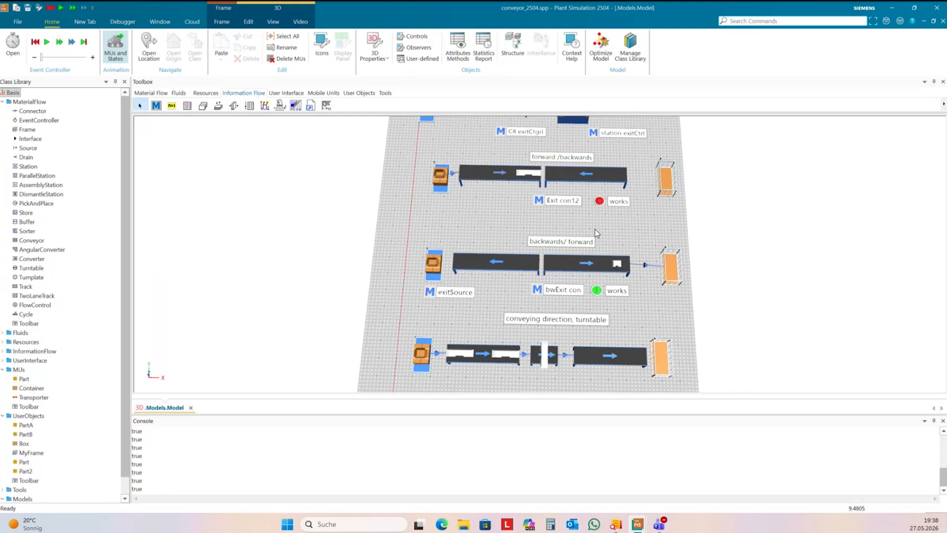
mouse_move(595, 228)
left_mouse_down()
mouse_move(599, 212)
mouse_move(601, 226)
left_mouse_up()
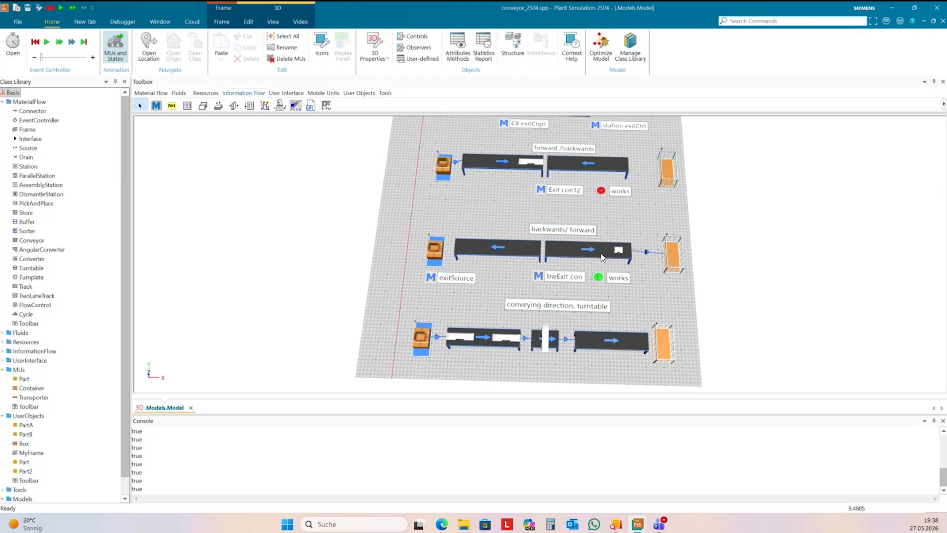
left_click_drag(638, 295, 639, 259)
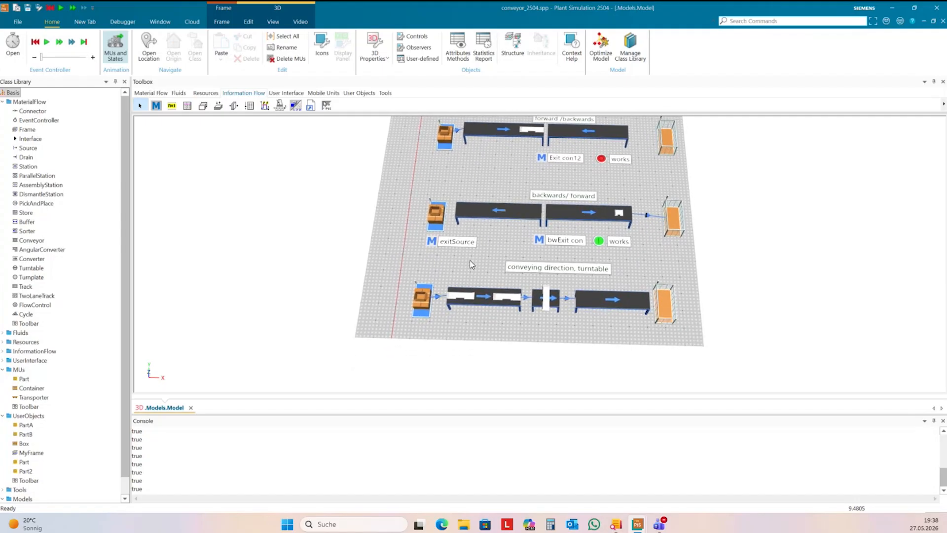
left_click_drag(476, 267, 484, 259)
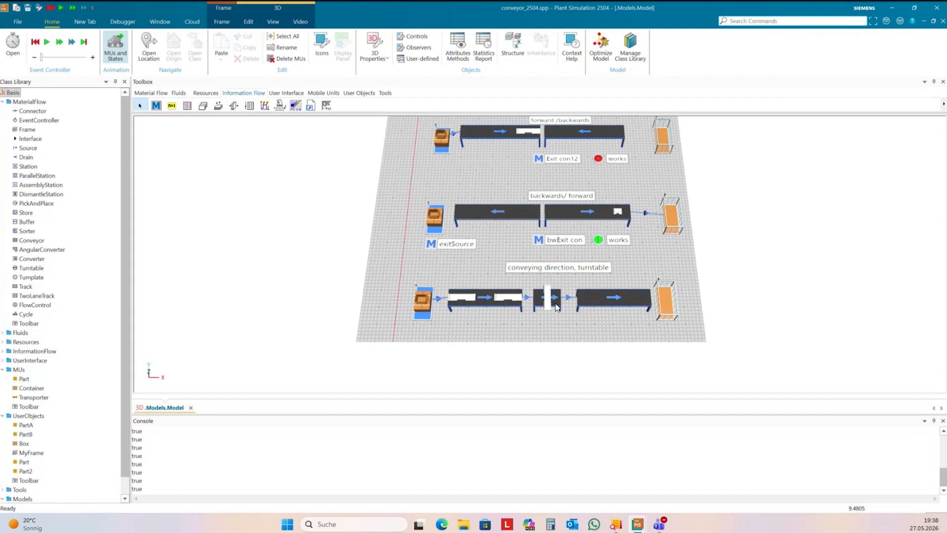
mouse_move(556, 305)
left_click(47, 43)
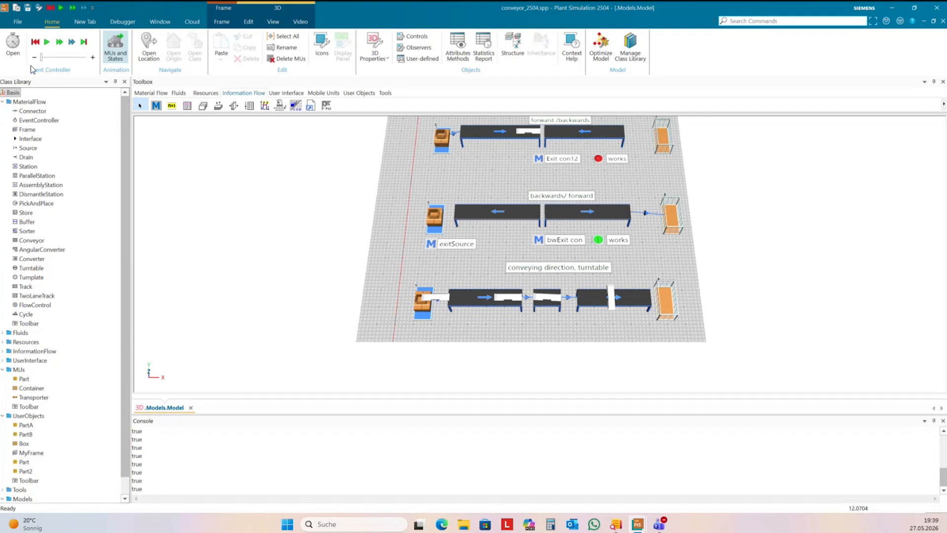
left_click(49, 42)
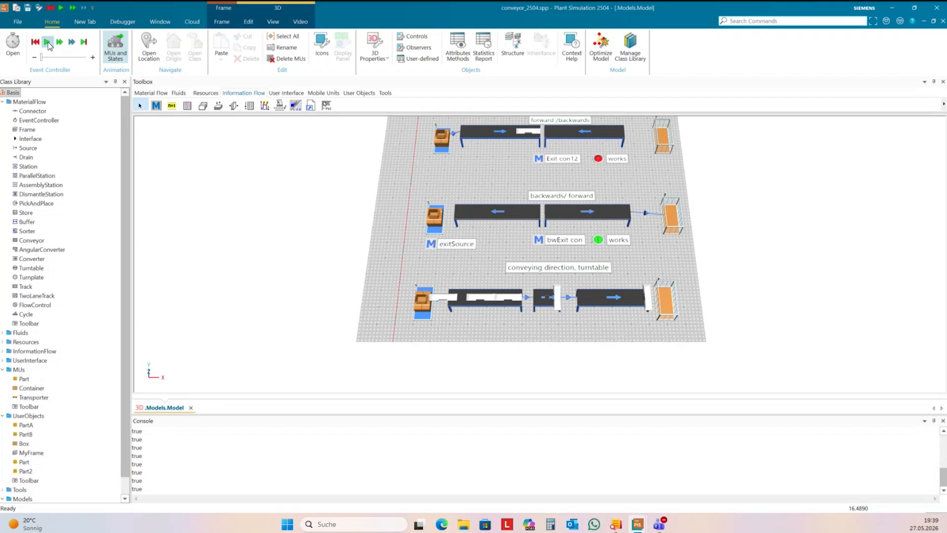
left_click(48, 44)
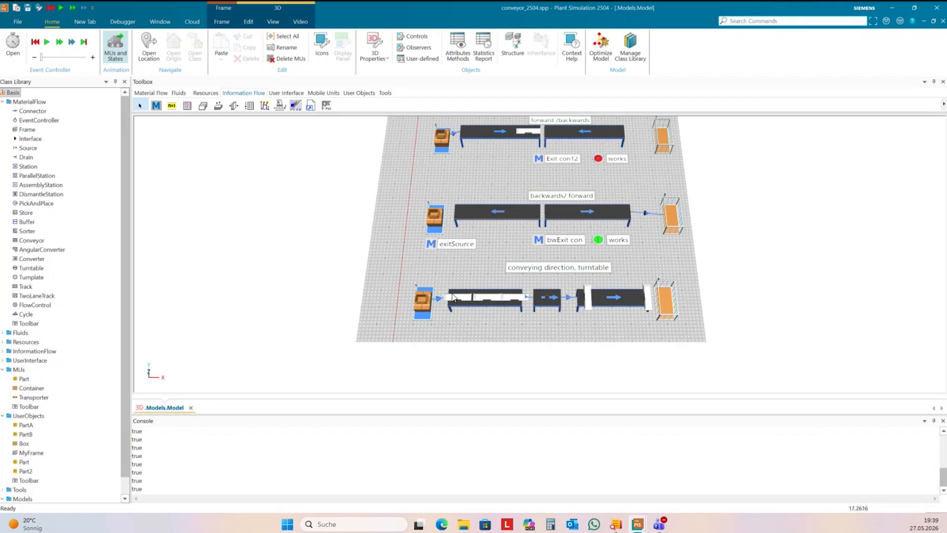
Examine the Conveying Direction of a part before the turnplate and of a part at the end of the last conveyor.
double_click(516, 302)
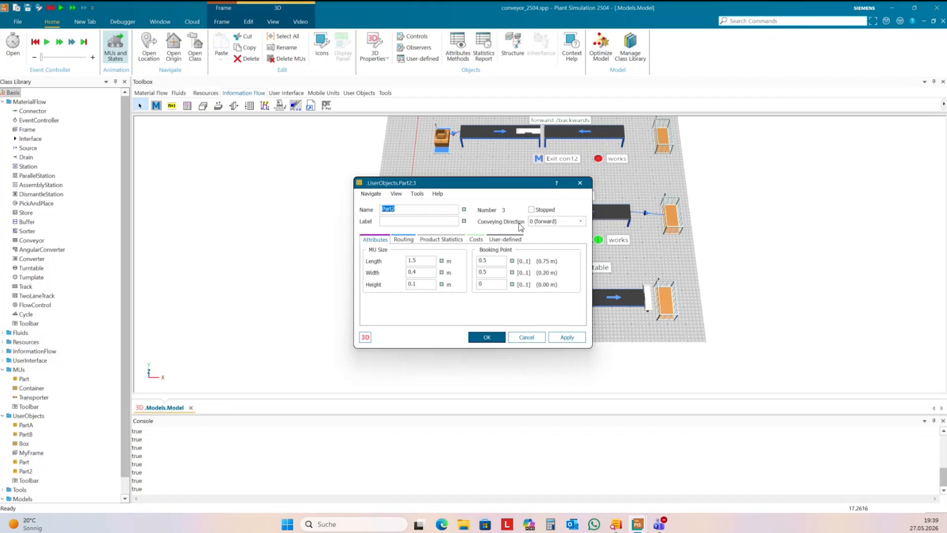
left_click(489, 337)
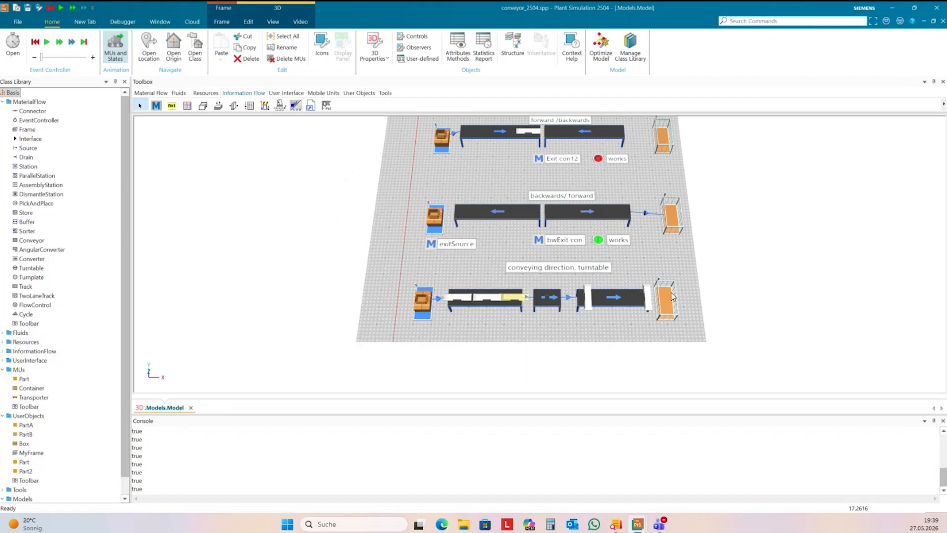
double_click(648, 302)
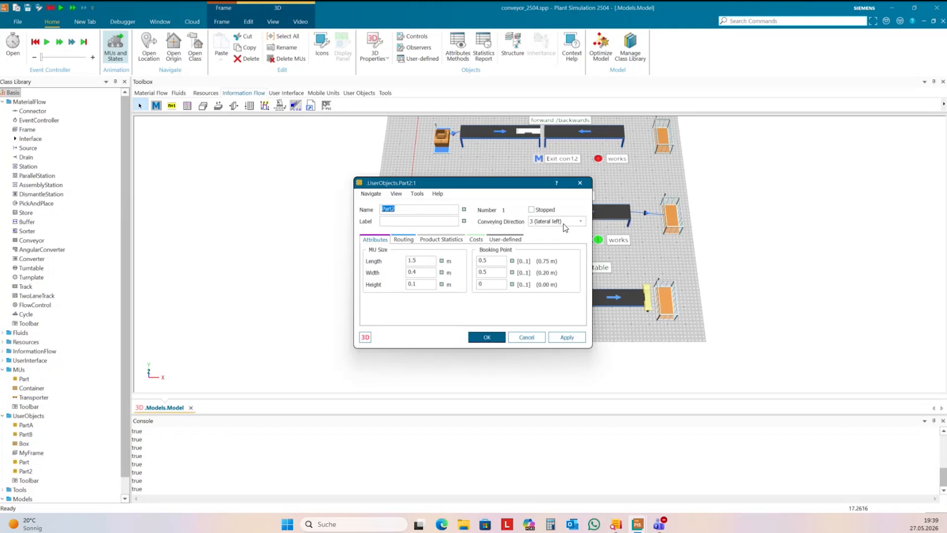
left_click(495, 340)
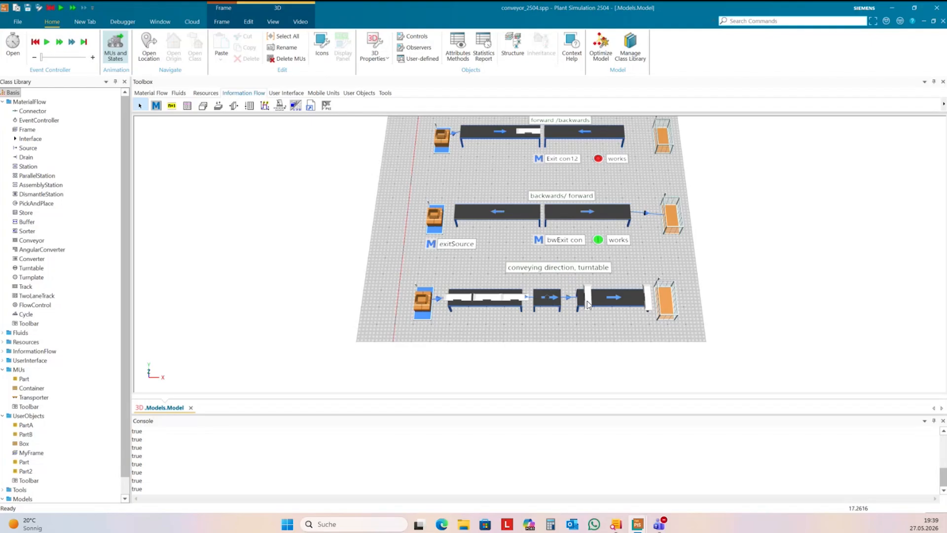
left_click(546, 303)
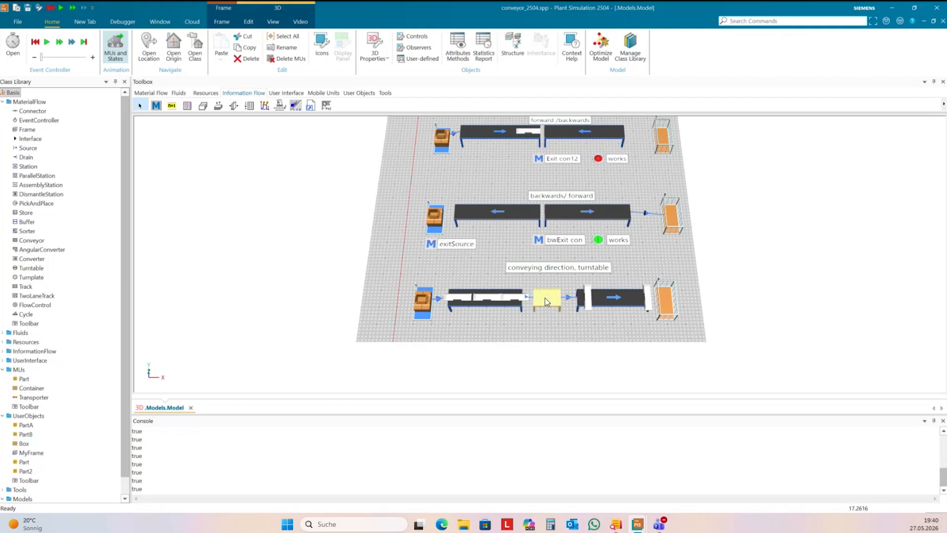
scroll(563, 311, "down", 2)
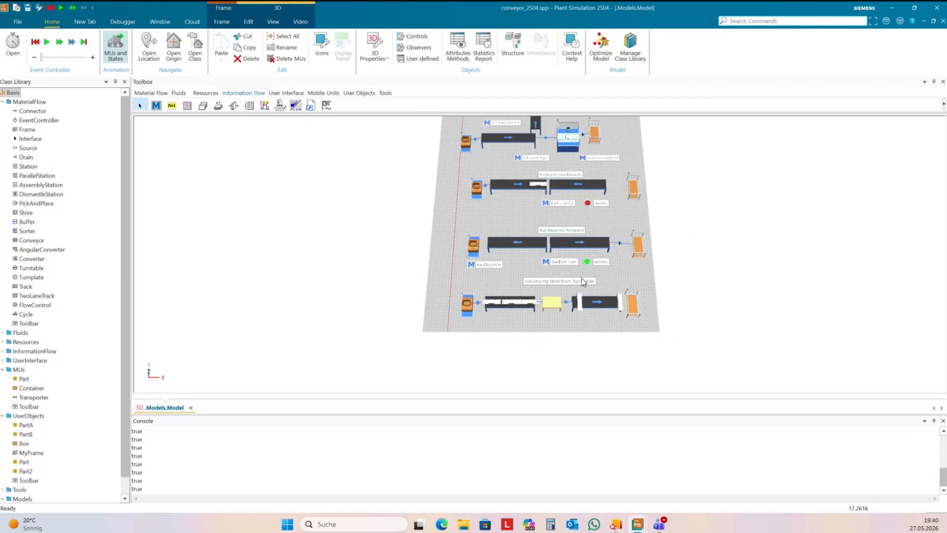
left_click_drag(587, 275, 595, 295)
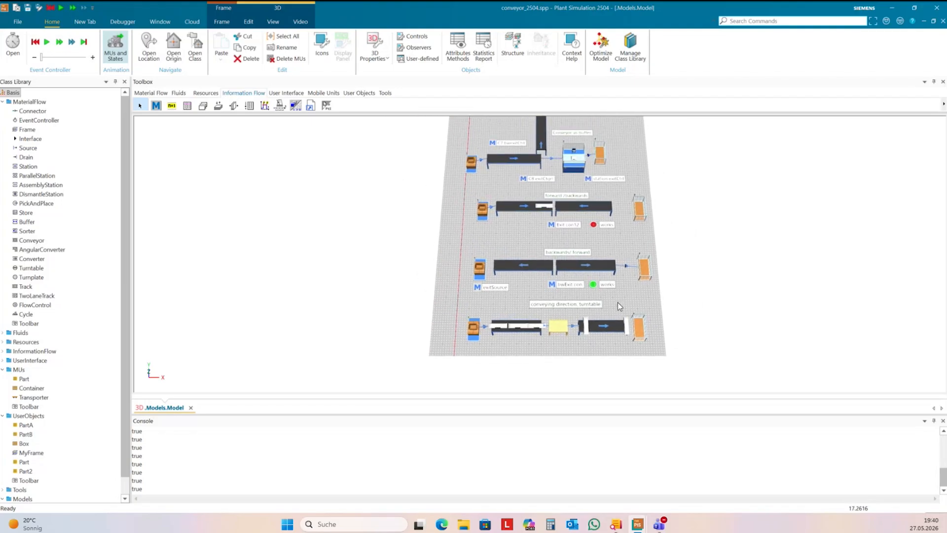
left_click_drag(617, 302, 610, 291)
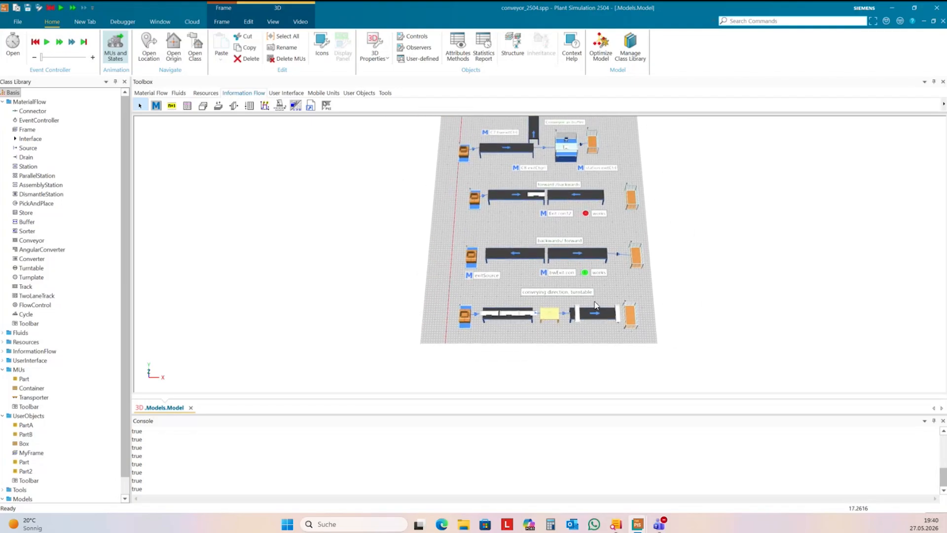
scroll(553, 329, "up", 3)
left_click(552, 329)
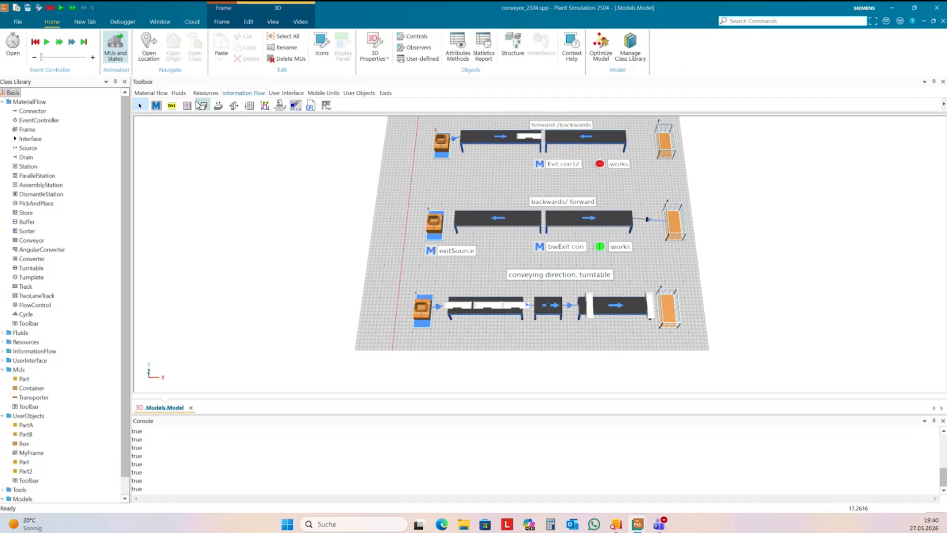
left_click(147, 95)
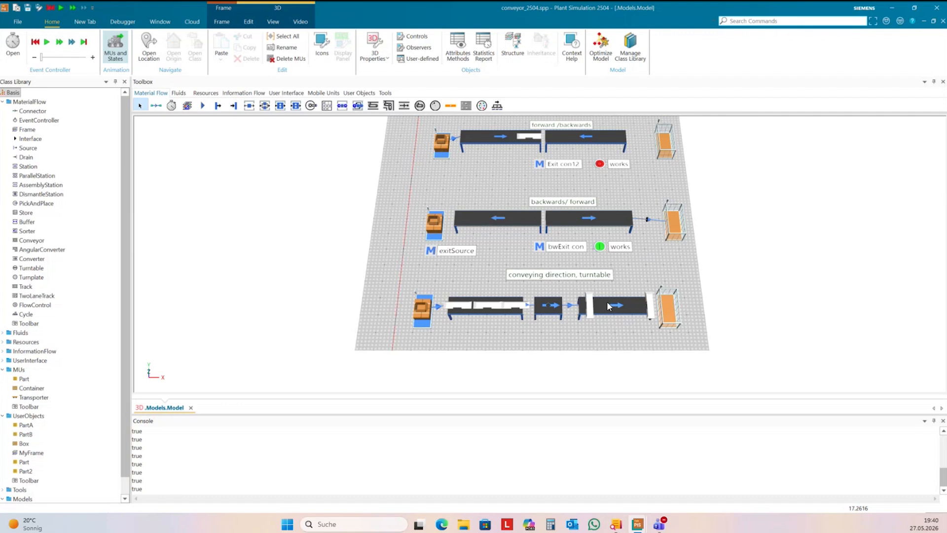
Set the Turnplate's angle to 180° in the conveying direction, turntable example.
left_click(553, 307)
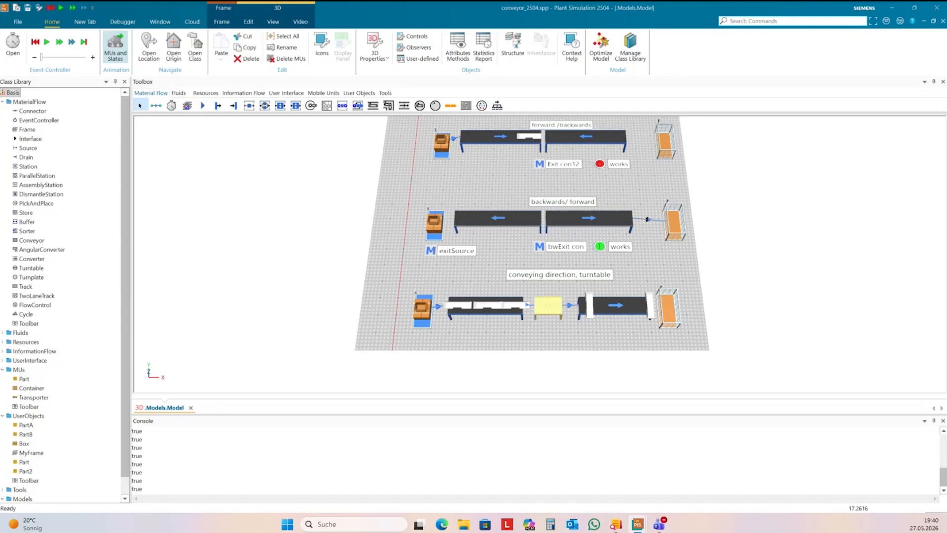
double_click(550, 307)
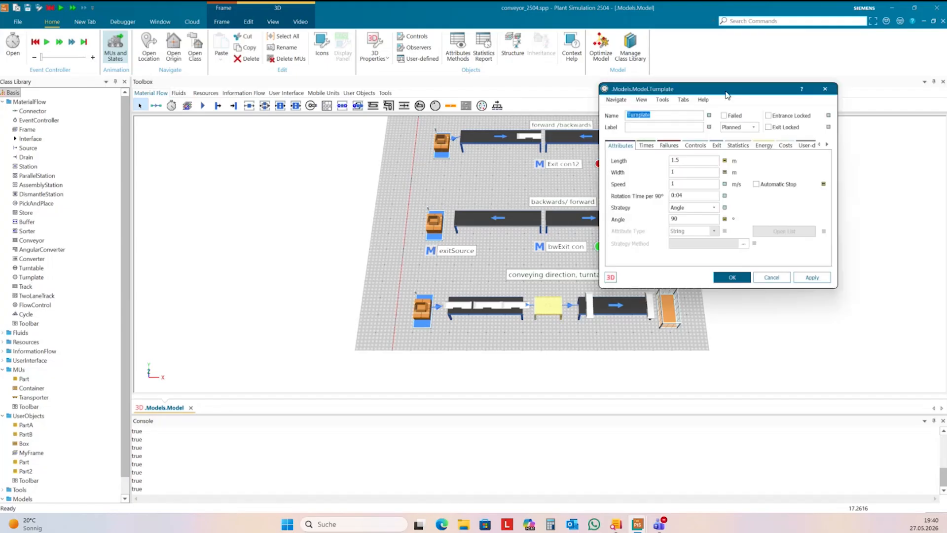
double_click(719, 215)
type("18")
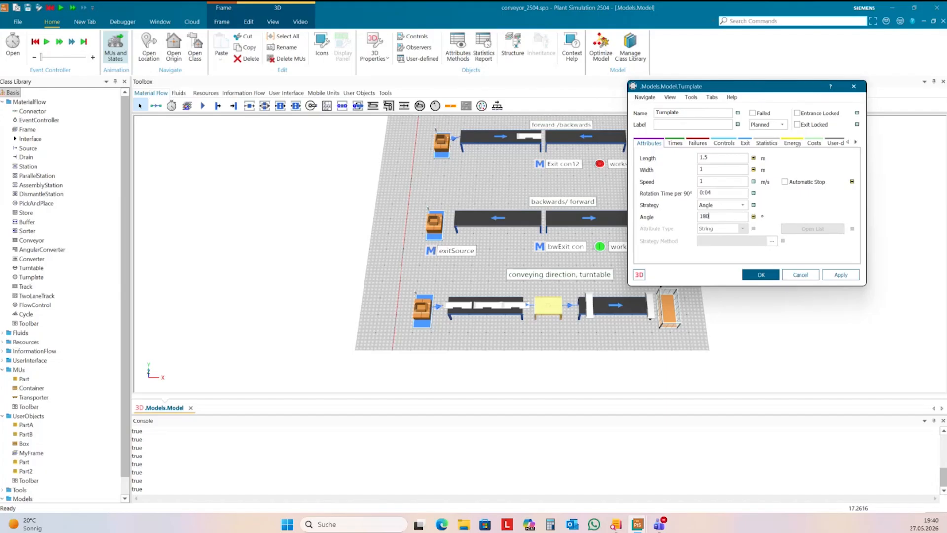
left_click(761, 275)
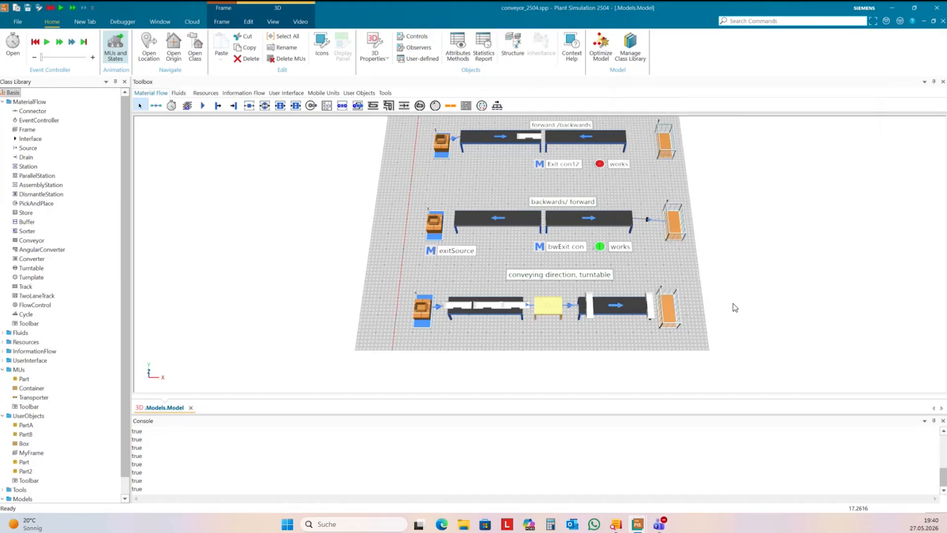
Reset the model, run the simulation to observe the part rotation in the turntable example, and stop it.
left_click(35, 42)
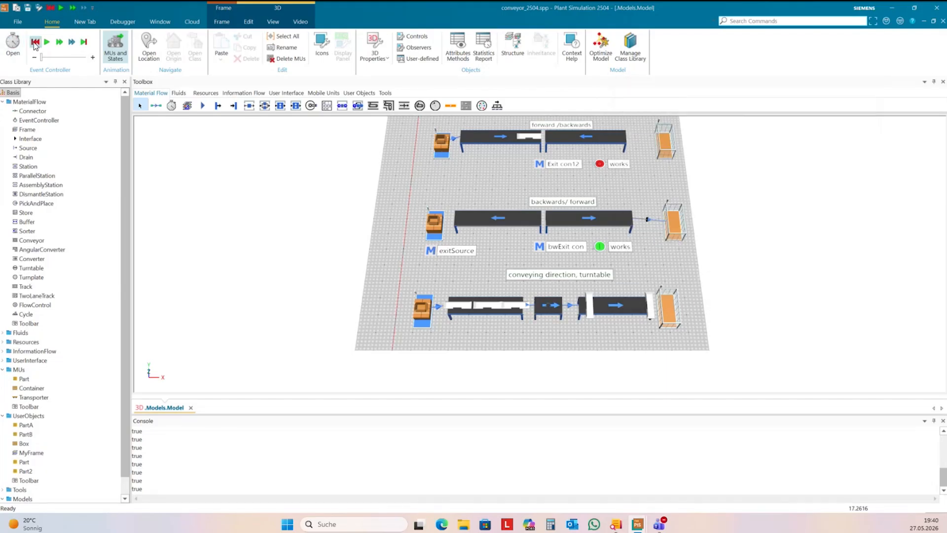
left_click(48, 42)
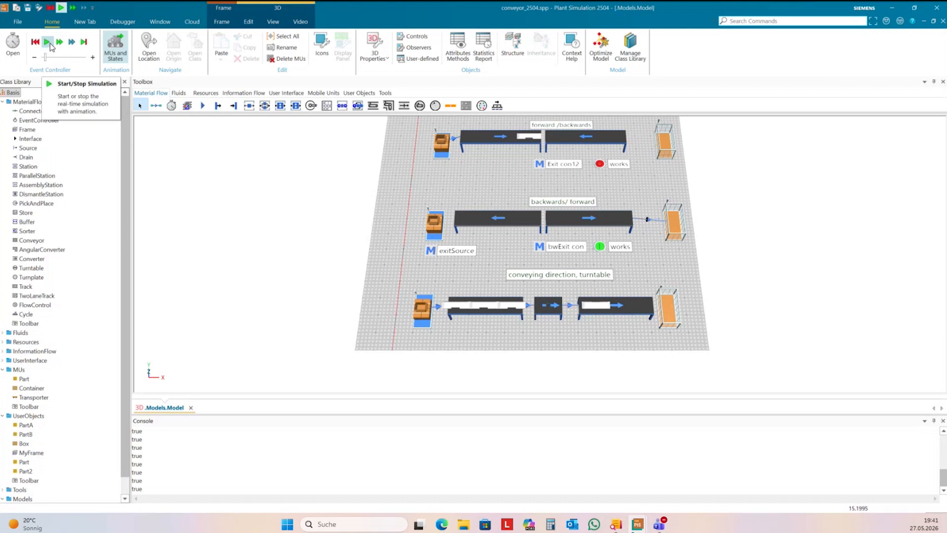
left_click(47, 42)
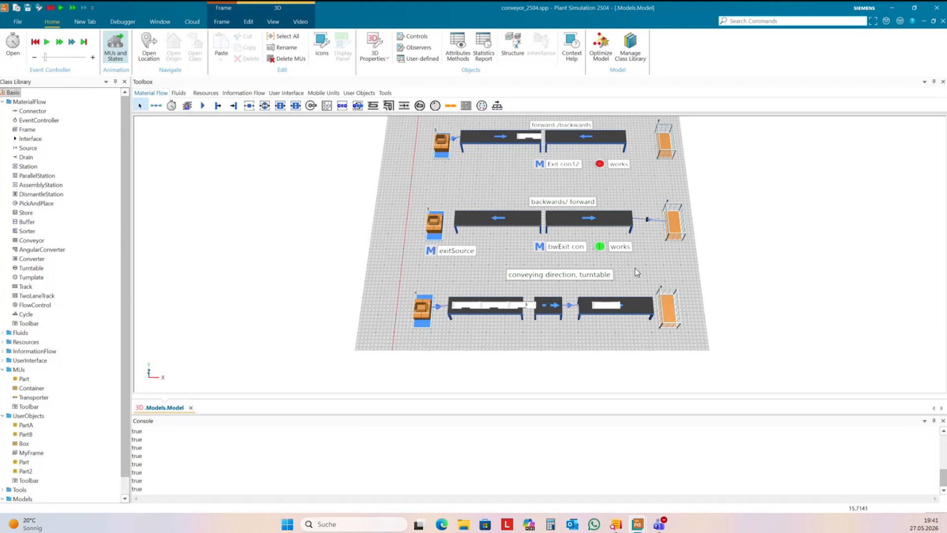
Examine the Backwards option of Conveyor62 behind the turnplate and close its settings.
left_click(586, 313)
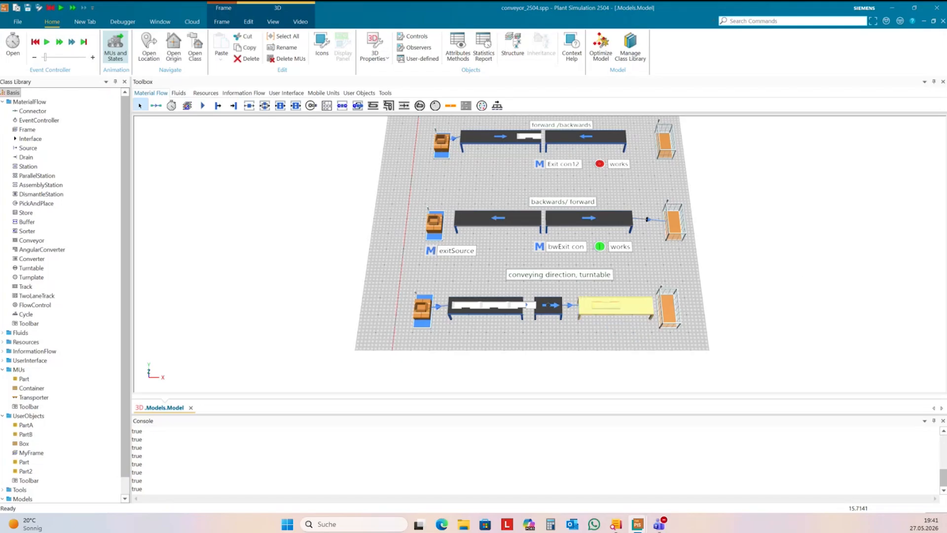
left_click_drag(946, 132, 848, 148)
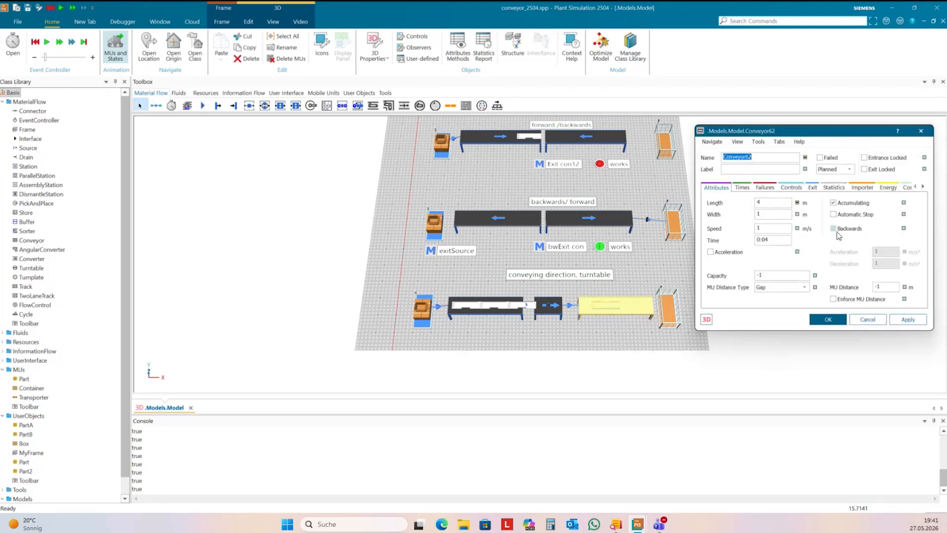
left_click(828, 319)
left_click(590, 338)
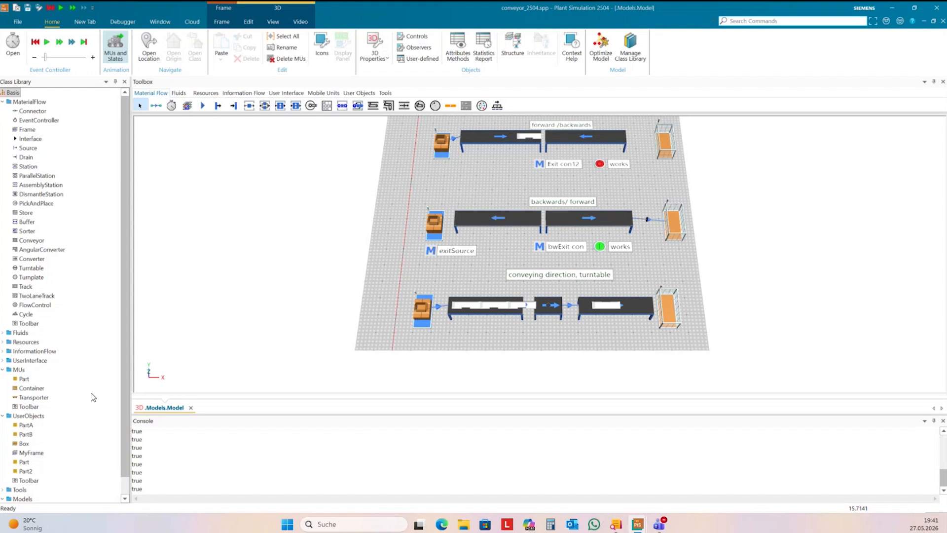
Examine the attributes of the Transporter class in the MUs folder, including its Backwards option, and close them.
scroll(38, 435, "down", 1)
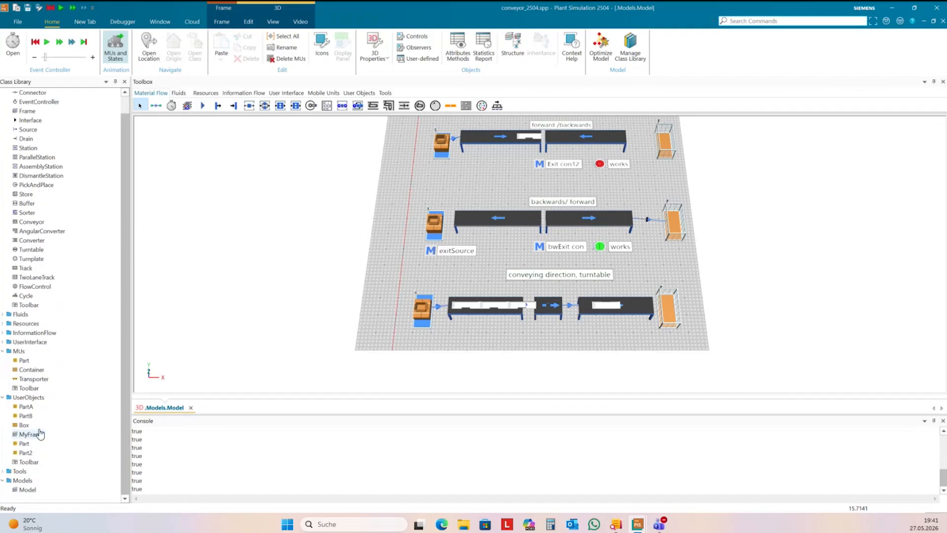
left_click(33, 380)
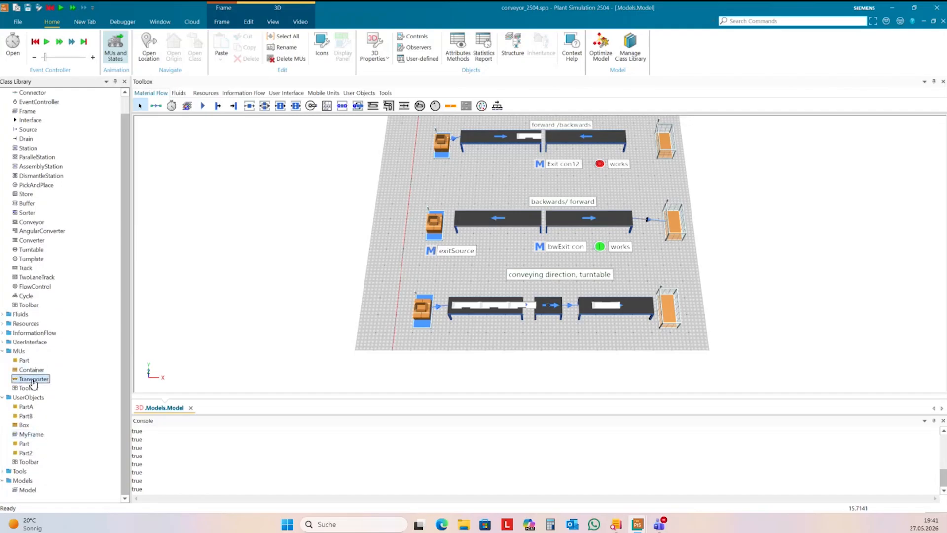
double_click(32, 380)
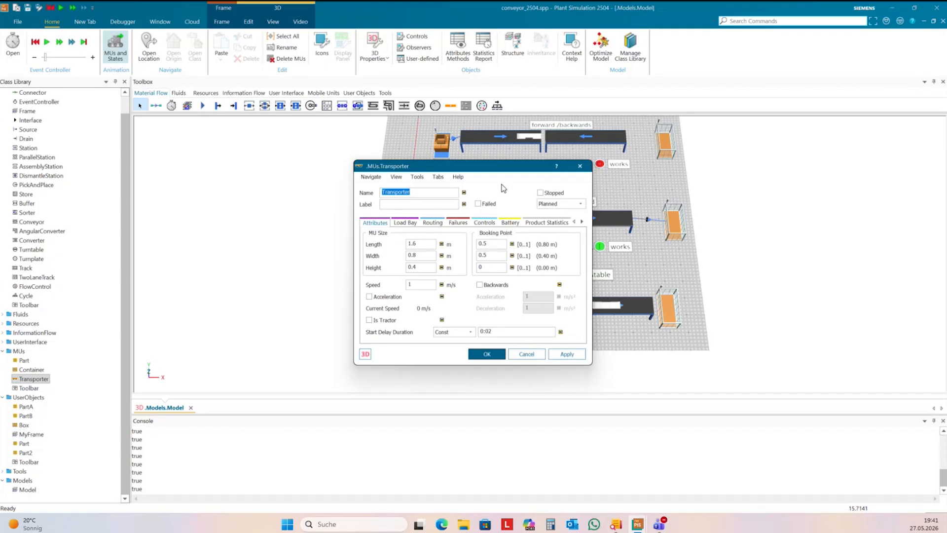
left_click_drag(503, 168, 494, 183)
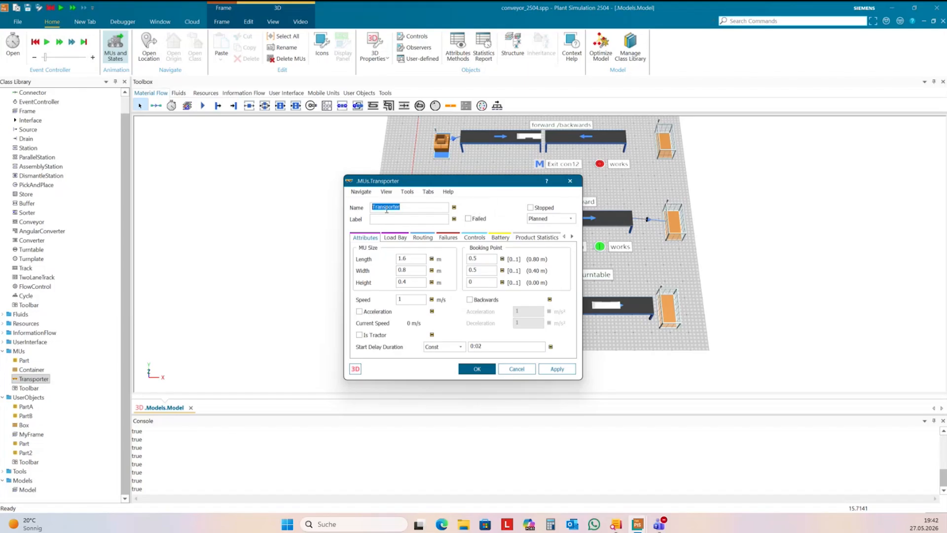
left_click(571, 181)
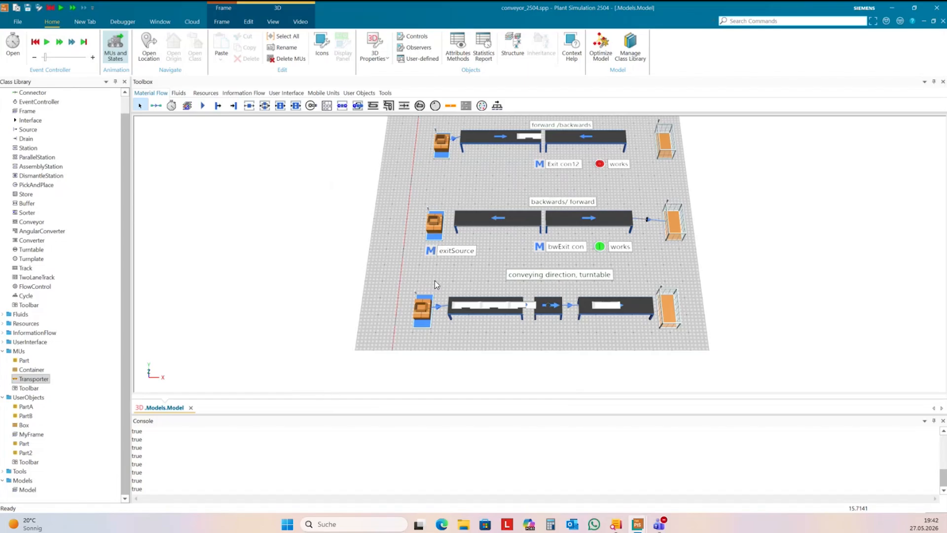
Examine the Conveying Direction of the rotated part on the conveyor behind the turnplate and close its settings.
double_click(599, 306)
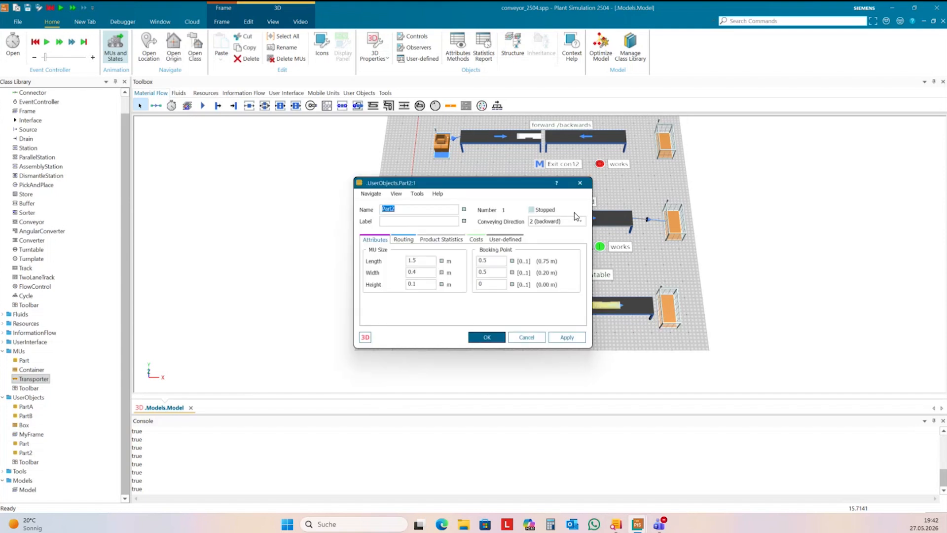
left_click_drag(508, 187, 318, 144)
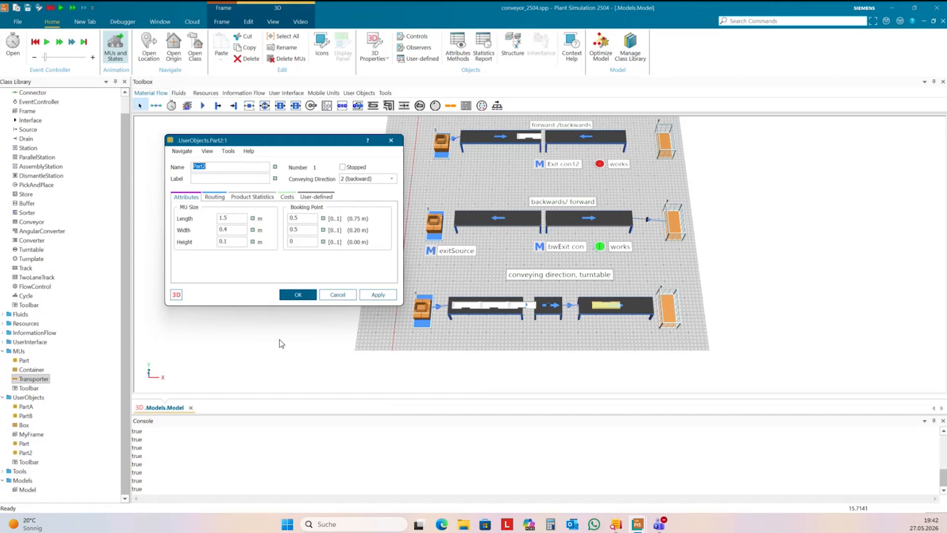
left_click(298, 295)
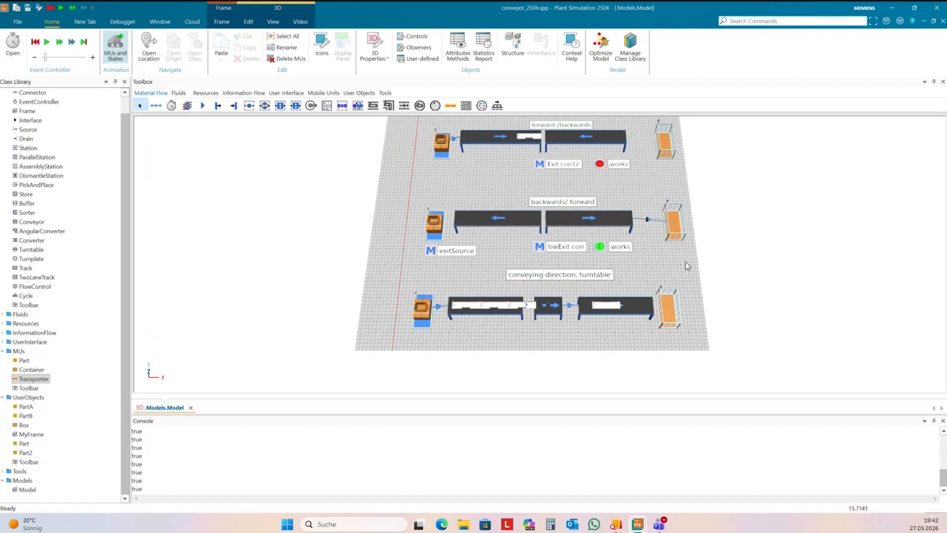
Look over the conveyor examples in the model, from the turntable example back up to the complete layout.
left_click_drag(686, 262, 676, 361)
left_click_drag(634, 204, 638, 271)
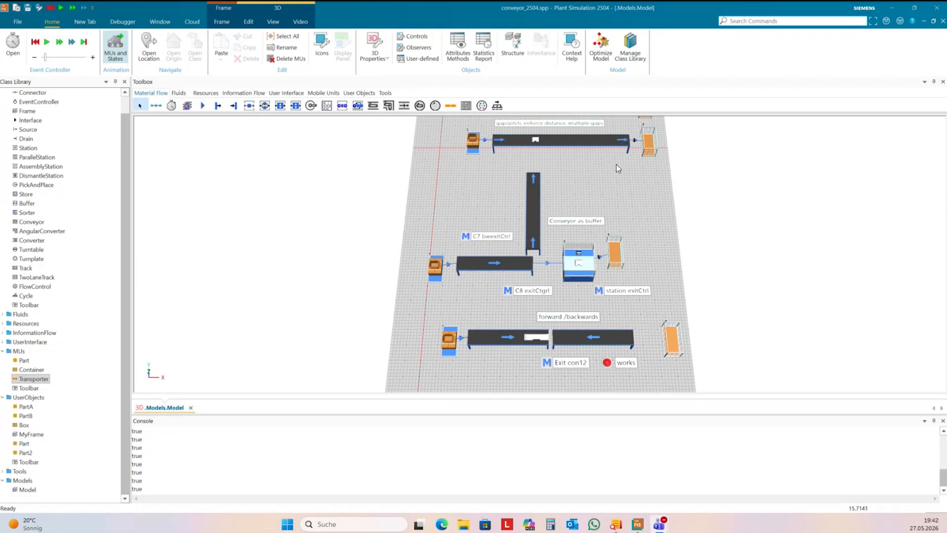
left_click_drag(583, 175, 596, 200)
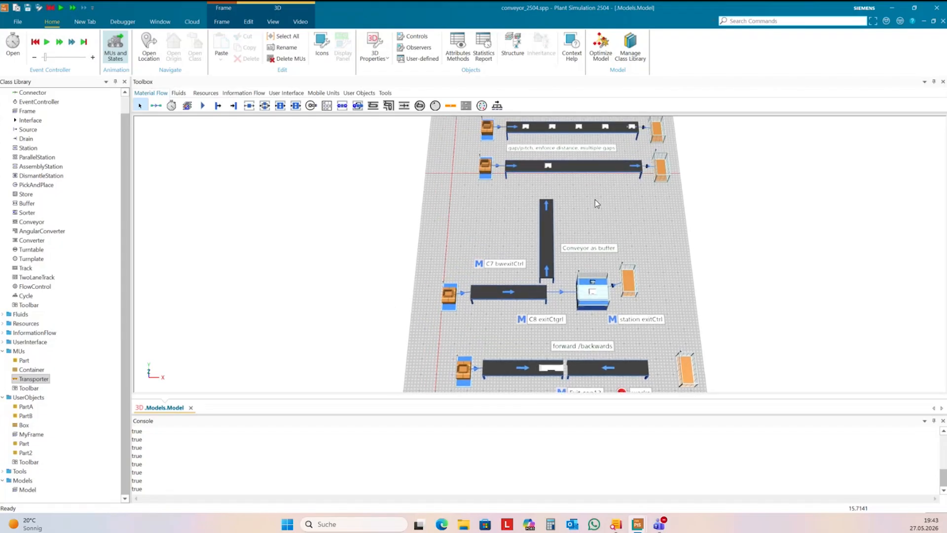
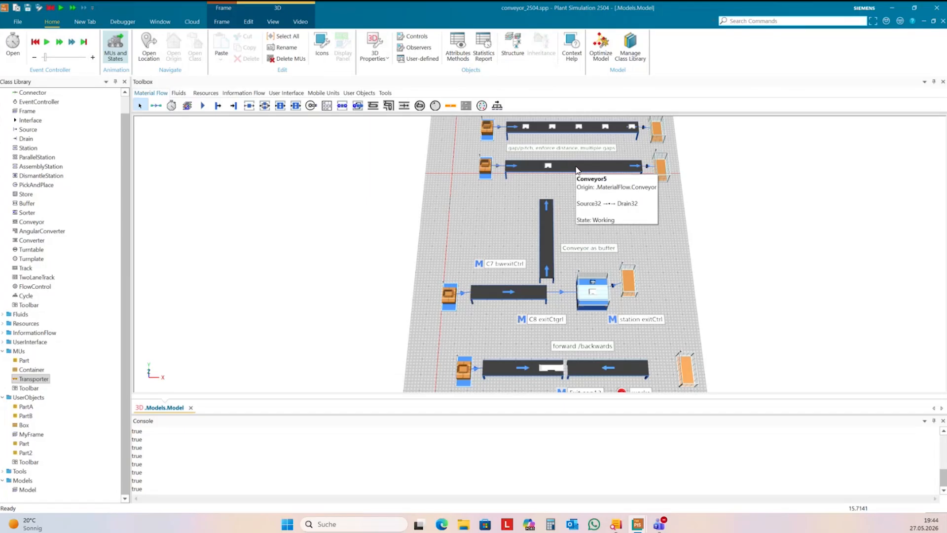
scroll(613, 199, "down", 5)
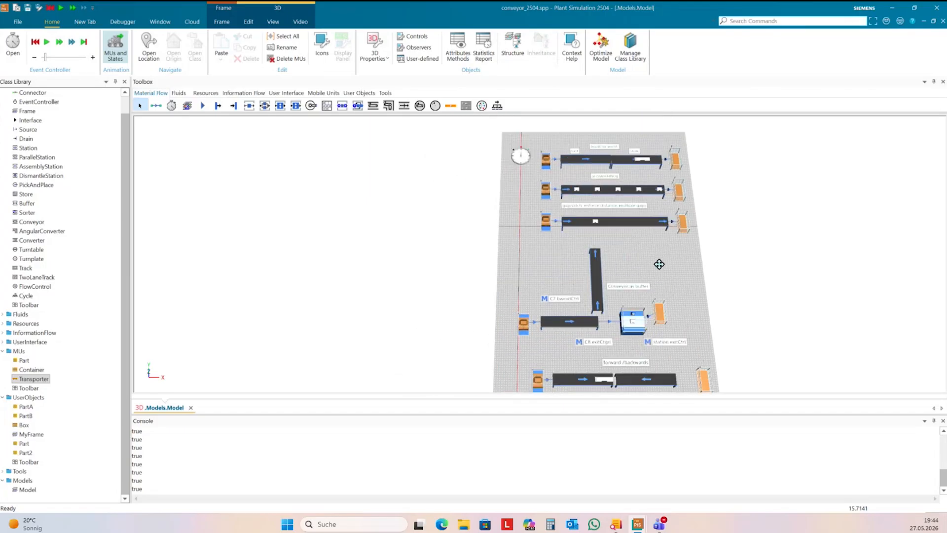
scroll(660, 264, "down", 3)
left_click_drag(662, 270, 607, 238)
scroll(559, 223, "down", 2)
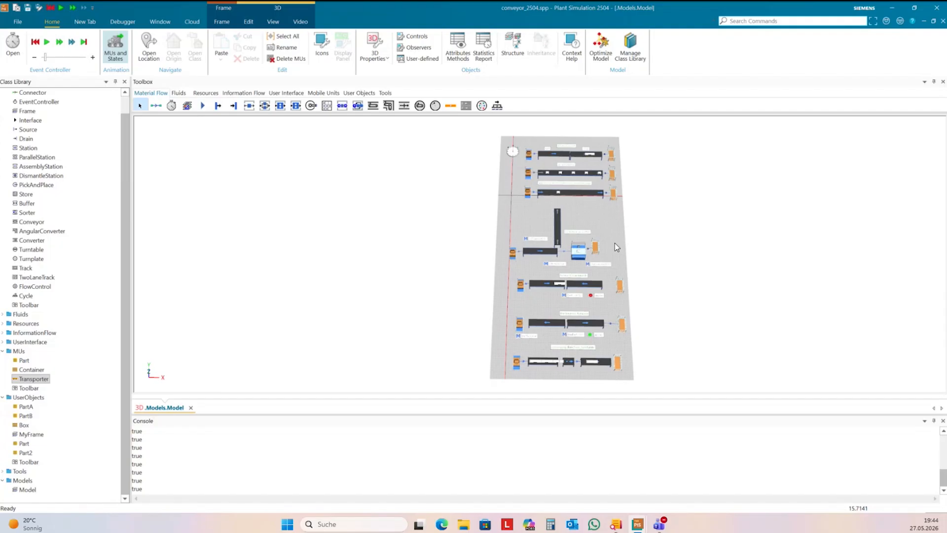
left_click_drag(615, 243, 616, 239)
Change the 3D appearance type of the first conveyor in the uppermost example to Roller conveyor and deselect it.
scroll(572, 209, "up", 1)
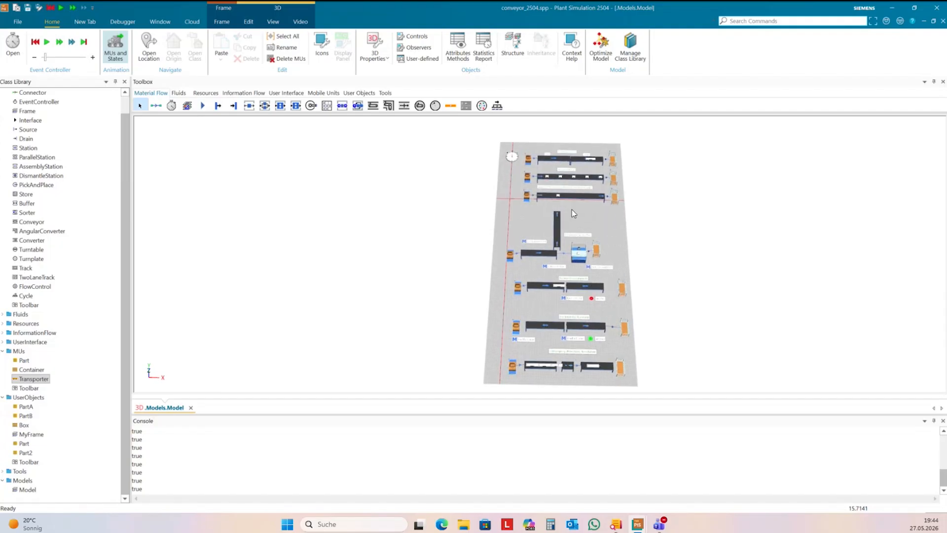
scroll(572, 211, "up", 3)
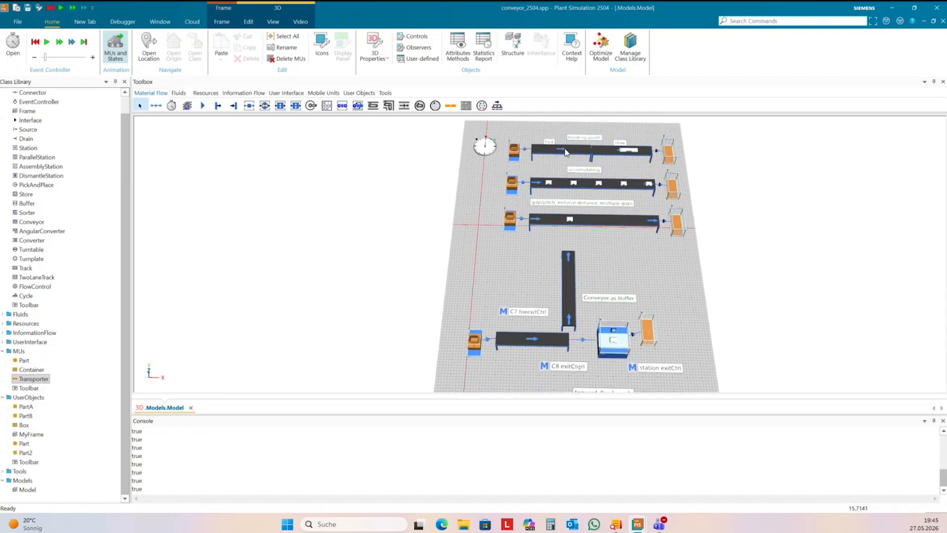
left_click(564, 150)
right_click(562, 151)
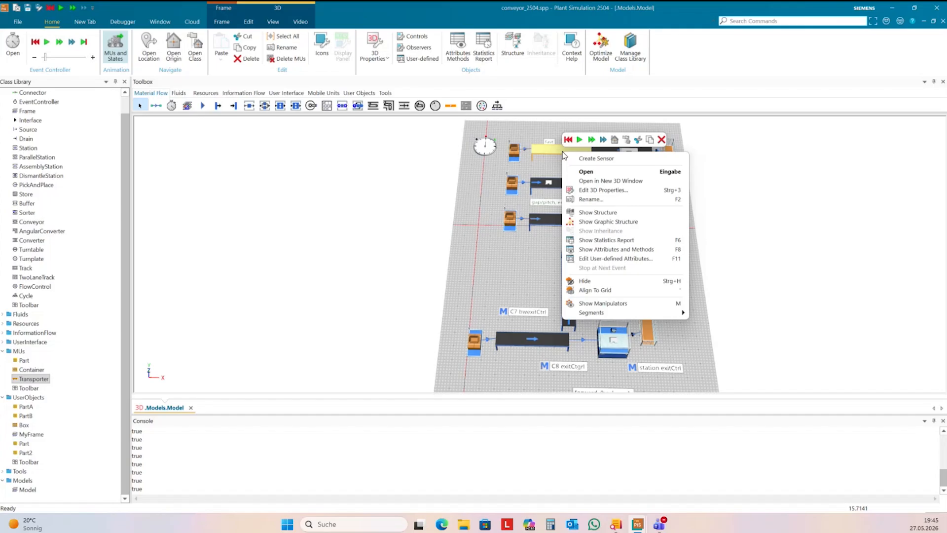
left_click(597, 190)
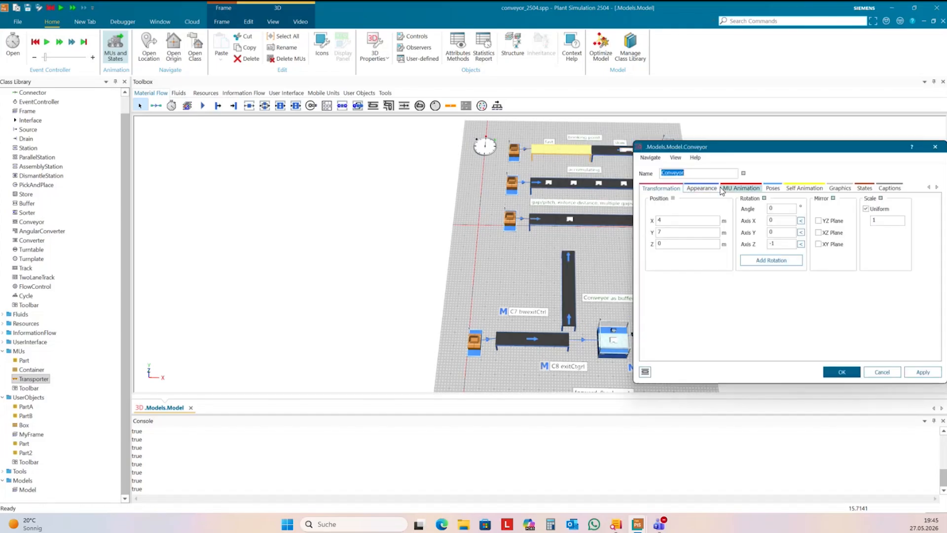
left_click(704, 190)
left_click(730, 229)
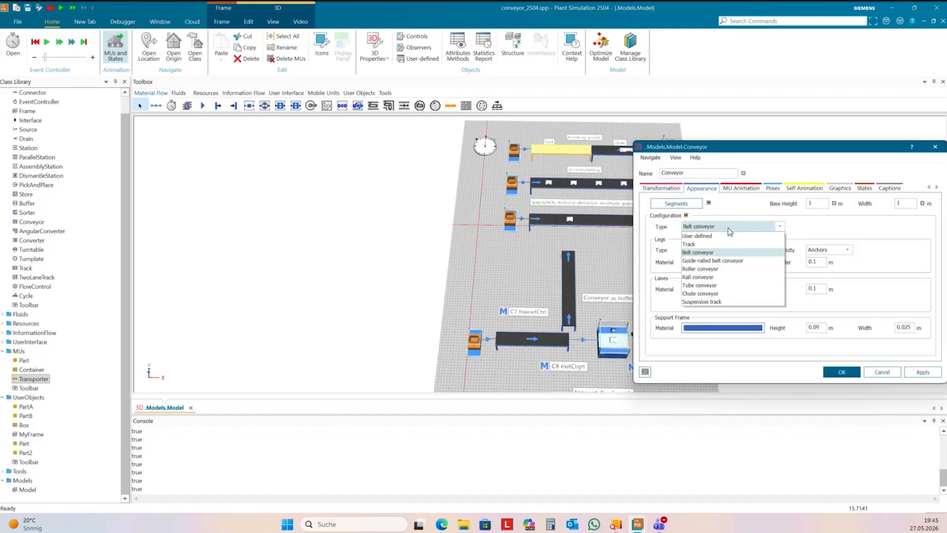
left_click(714, 269)
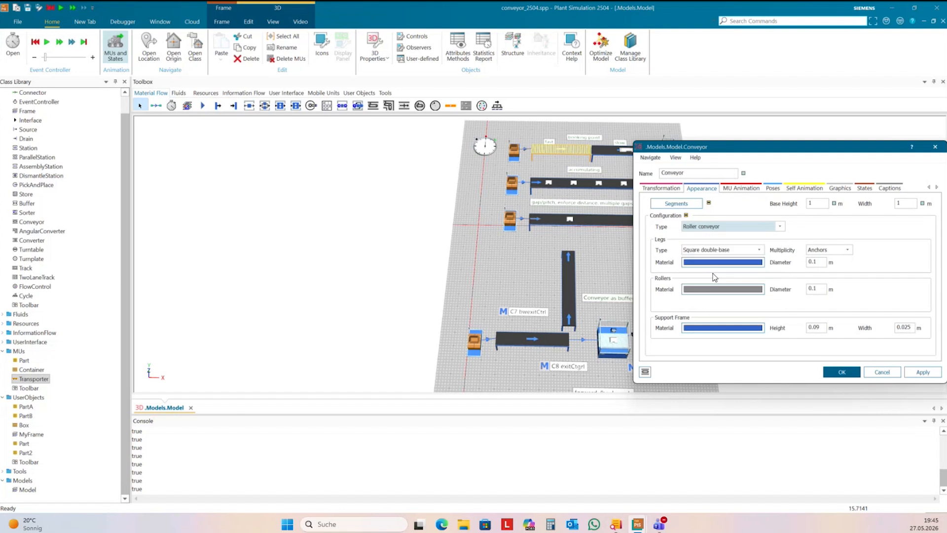
left_click(843, 371)
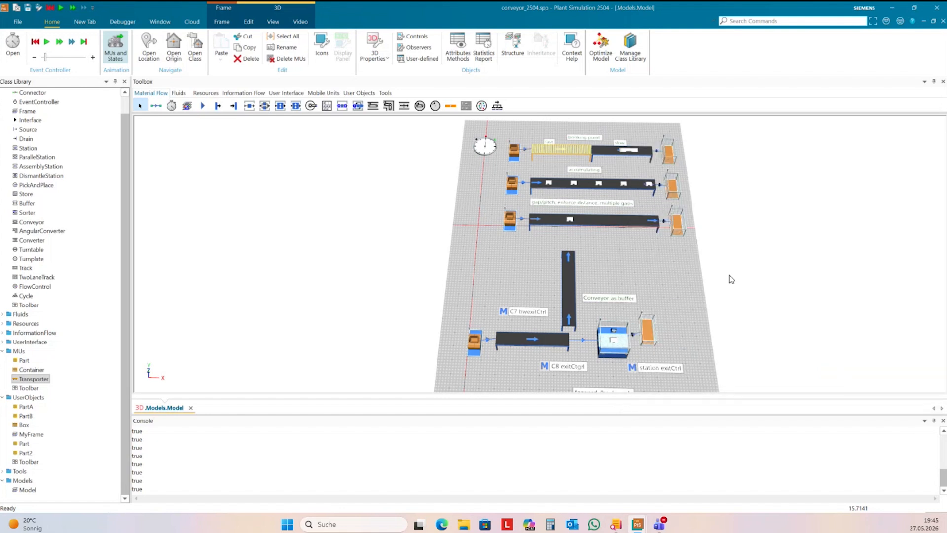
left_click(629, 166)
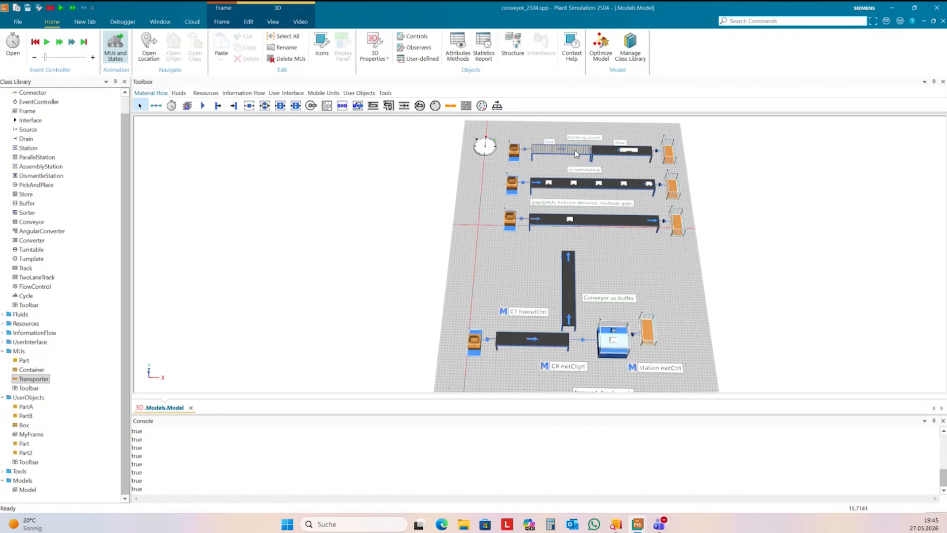
right_click(623, 265)
left_click(606, 260)
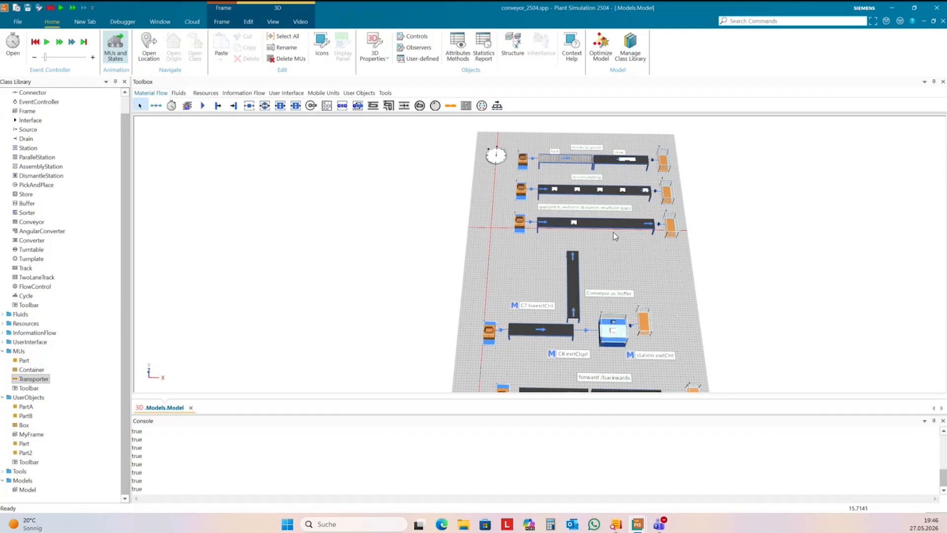
Enable the Acceleration option for the roller conveyor and bring up the available resource objects to locate LockoutZone.
left_click(568, 159)
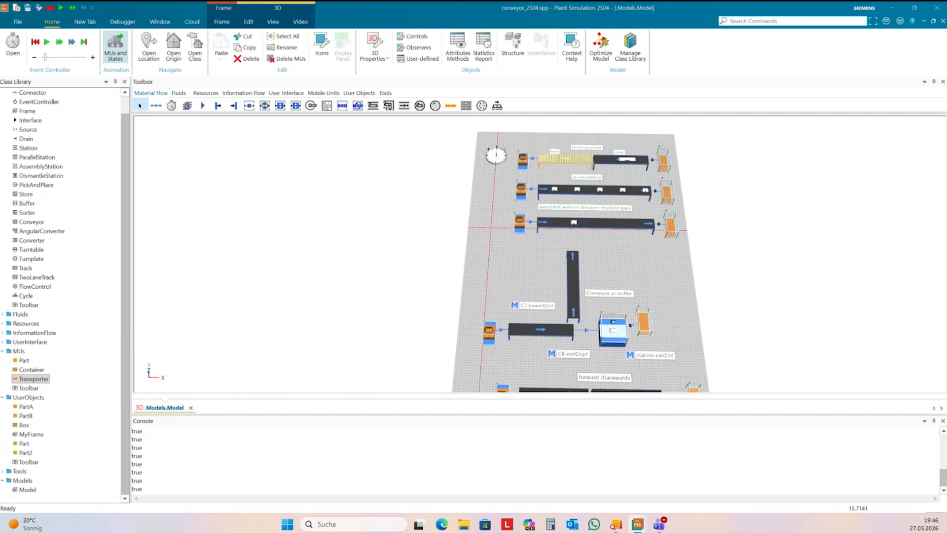
left_click_drag(864, 118, 811, 148)
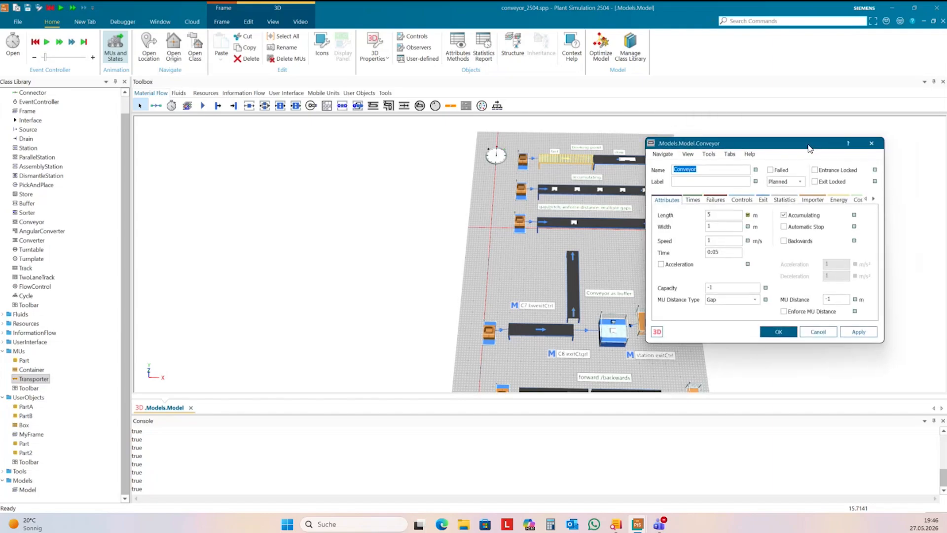
left_click(661, 264)
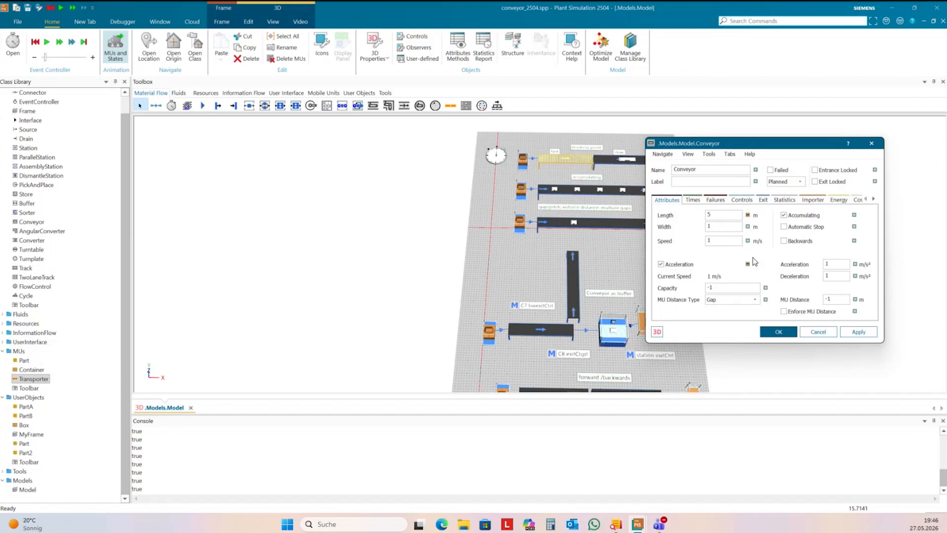
double_click(714, 242)
left_click(205, 93)
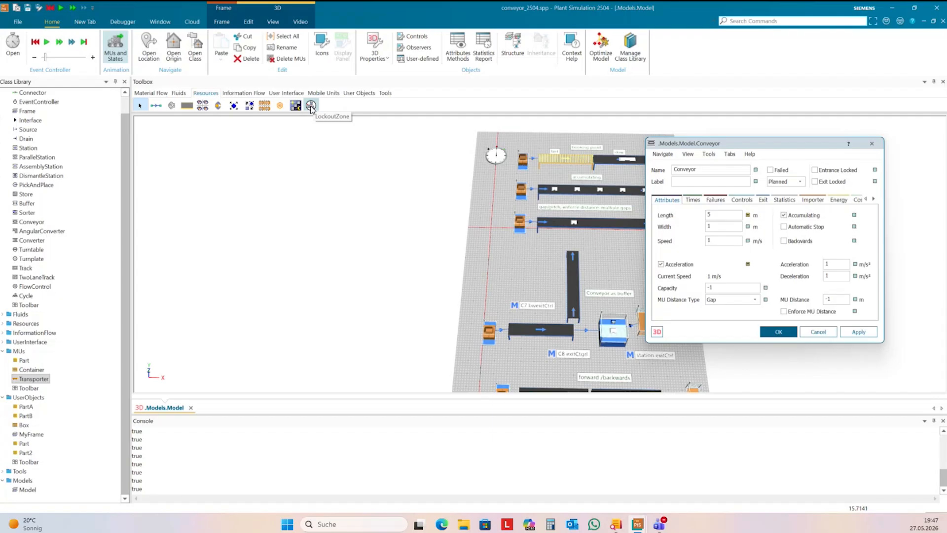